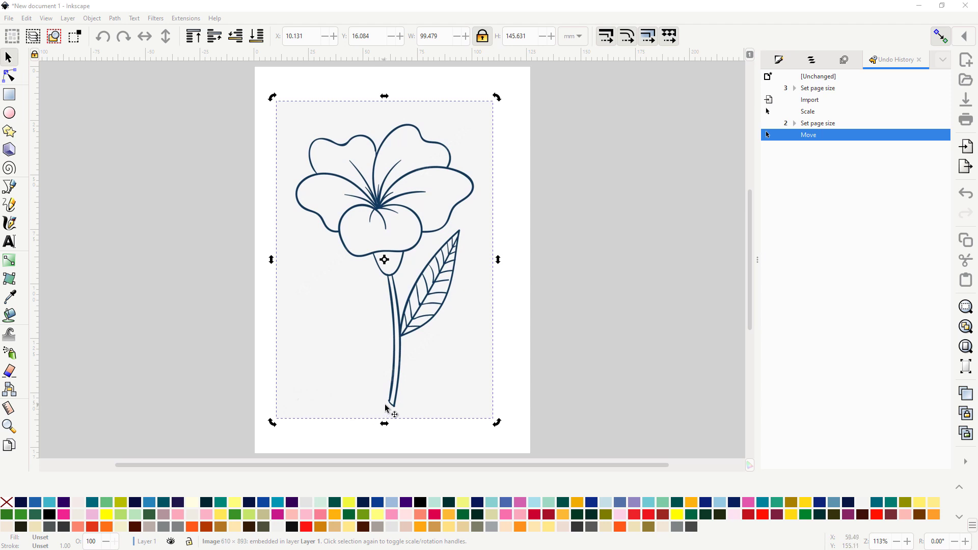
Draw a straight Pen path about 32.5 mm long from the bottom tip of the stem's right line up to the leaf base
click(9, 186)
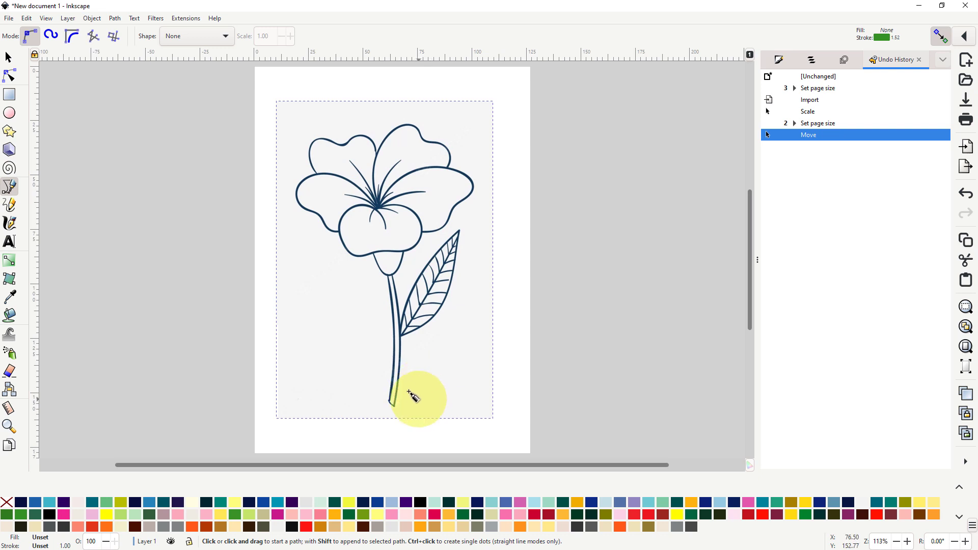
ctrl+scroll(398, 381, up, 4)
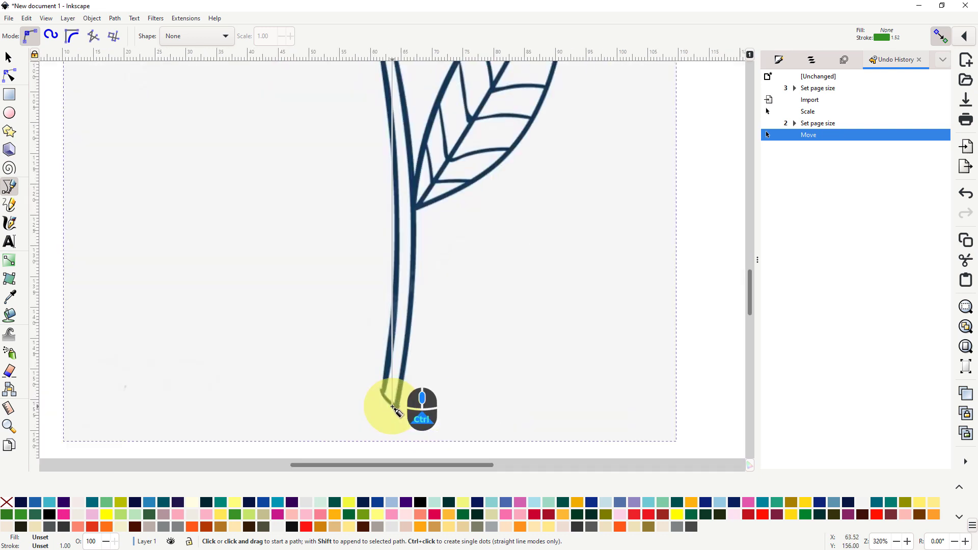
right_click(396, 410)
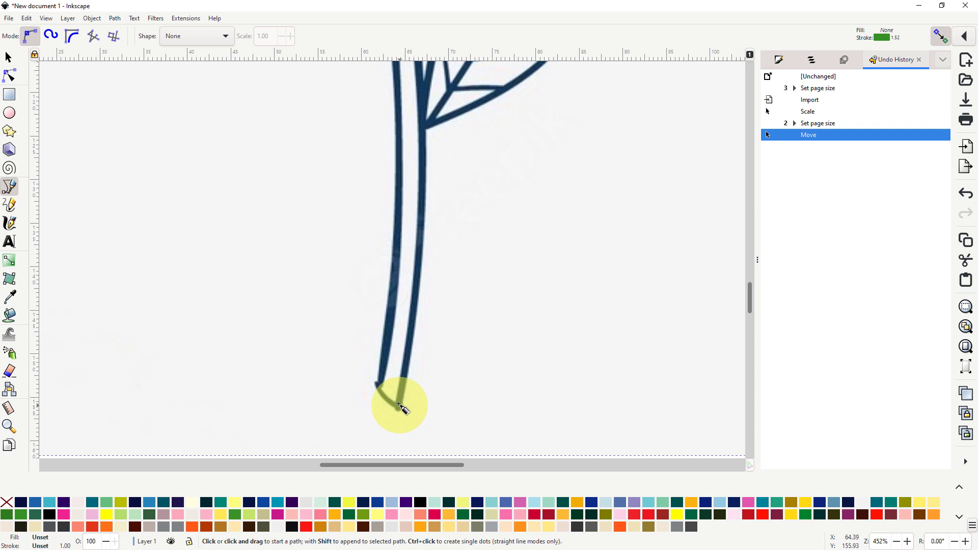
click(400, 408)
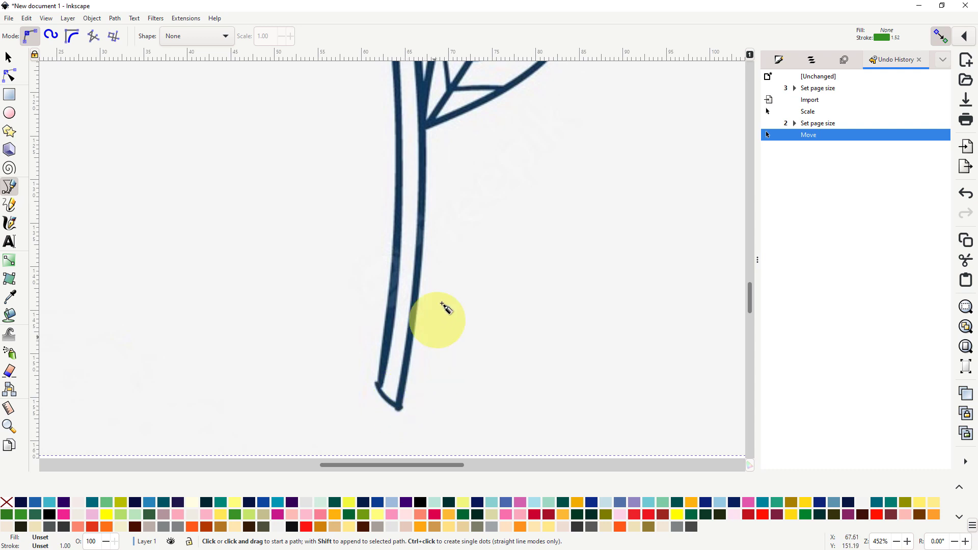
drag(465, 283, 410, 304)
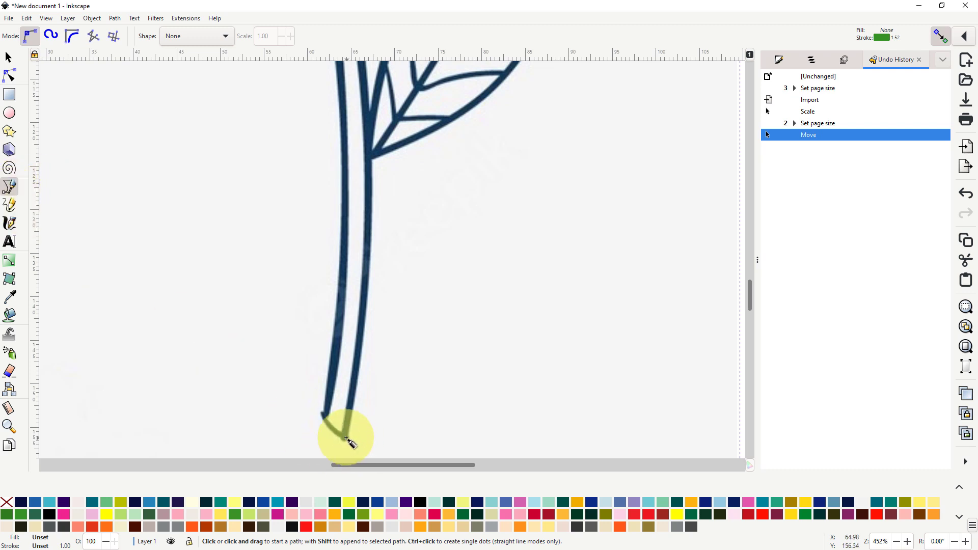
click(345, 439)
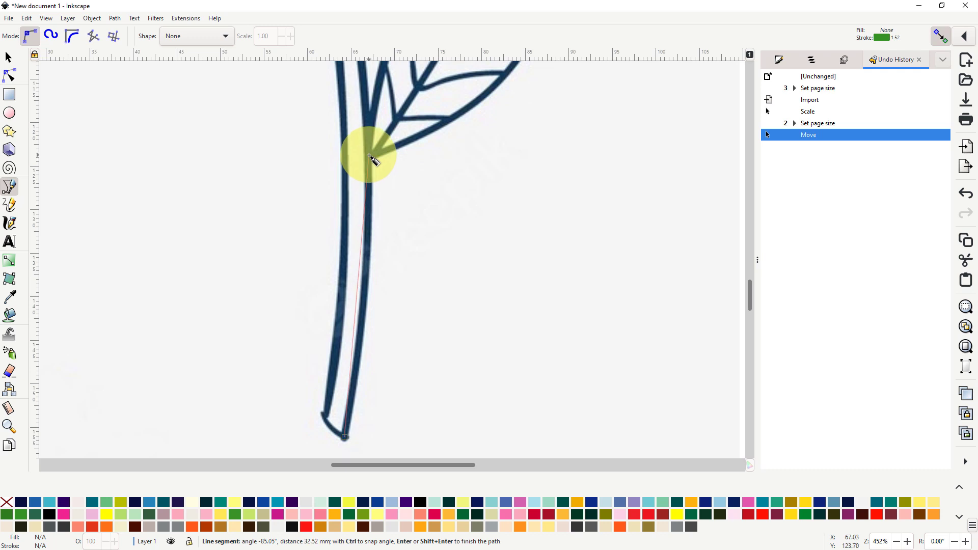
double_click(369, 155)
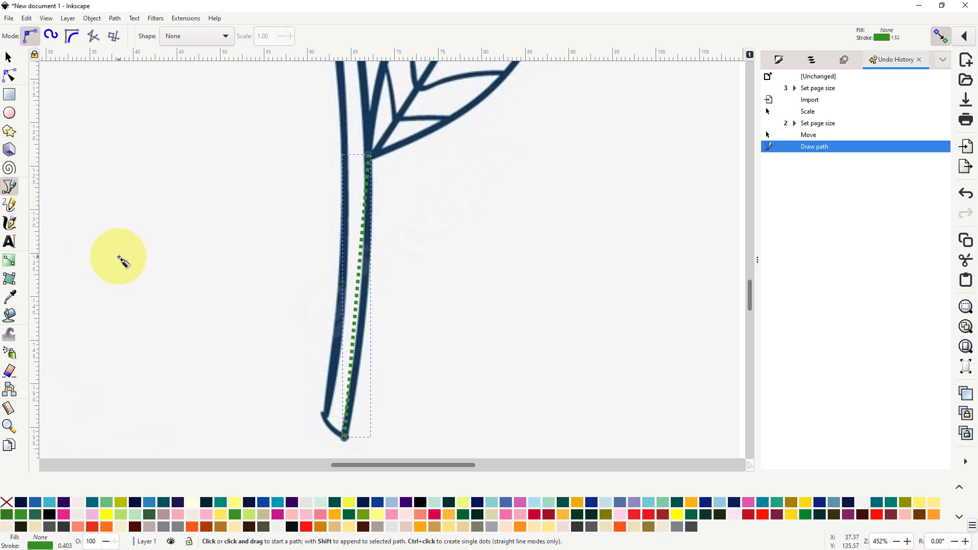
Check the Pen tool's preferences for the style of new objects
double_click(12, 189)
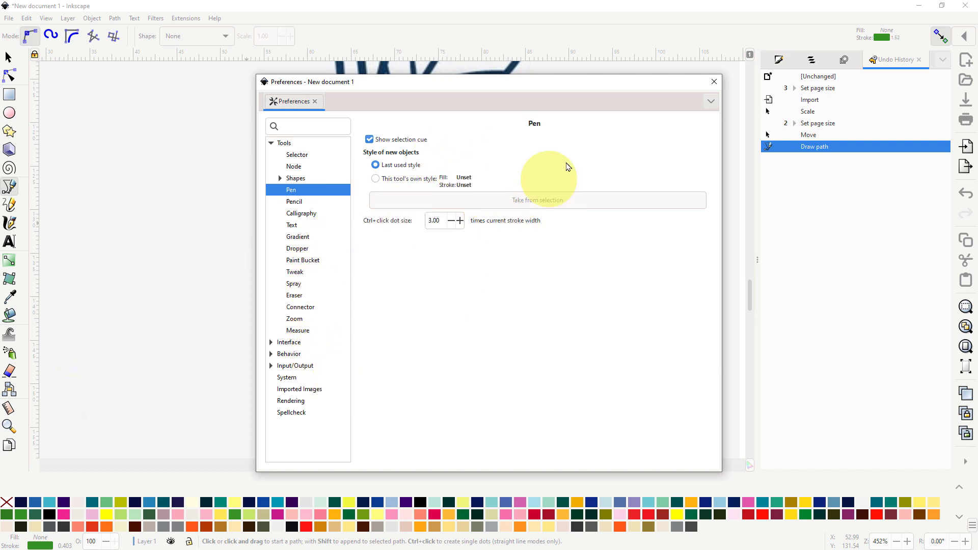
click(714, 83)
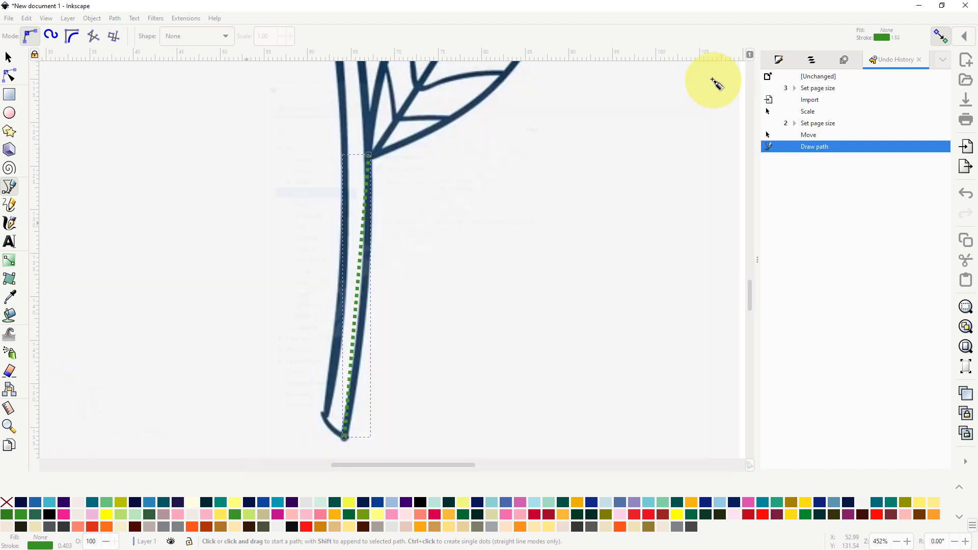
Bend the straight stem segment so it follows the curve of the stem's right line in the flower image
click(9, 77)
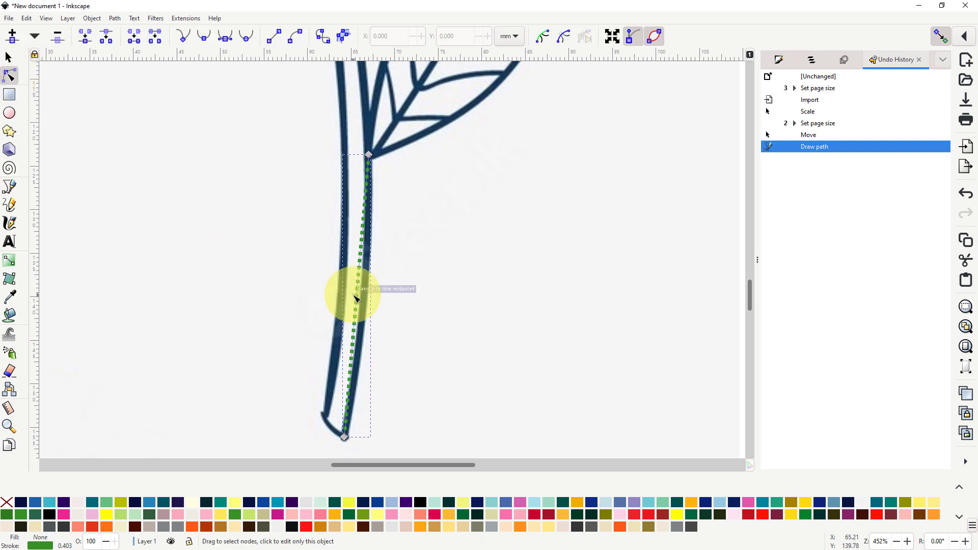
drag(365, 308, 367, 300)
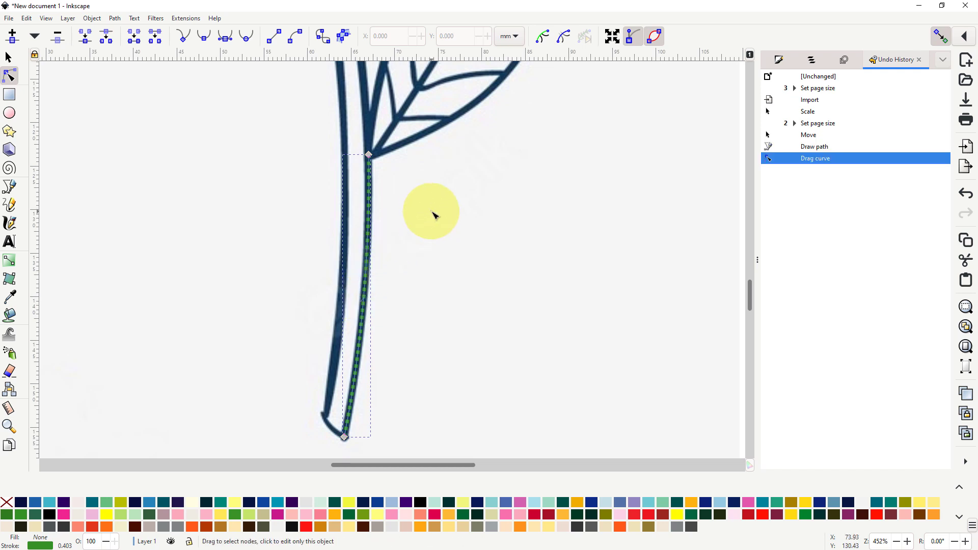
Continue the stem path from its upper end node along the leaf's right edge to the leaf tip with the Pen tool
middle_click(489, 174)
drag(489, 174, 340, 292)
drag(429, 202, 400, 257)
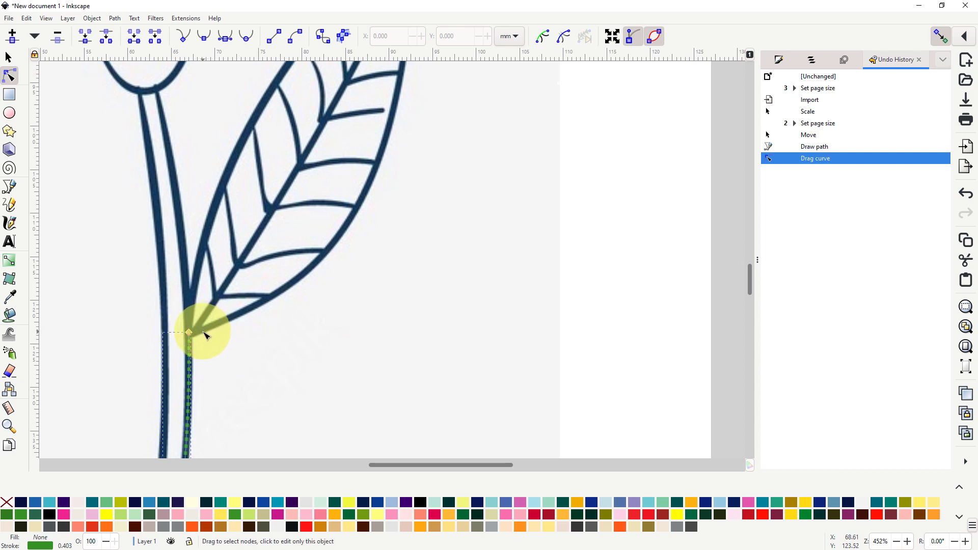
click(9, 187)
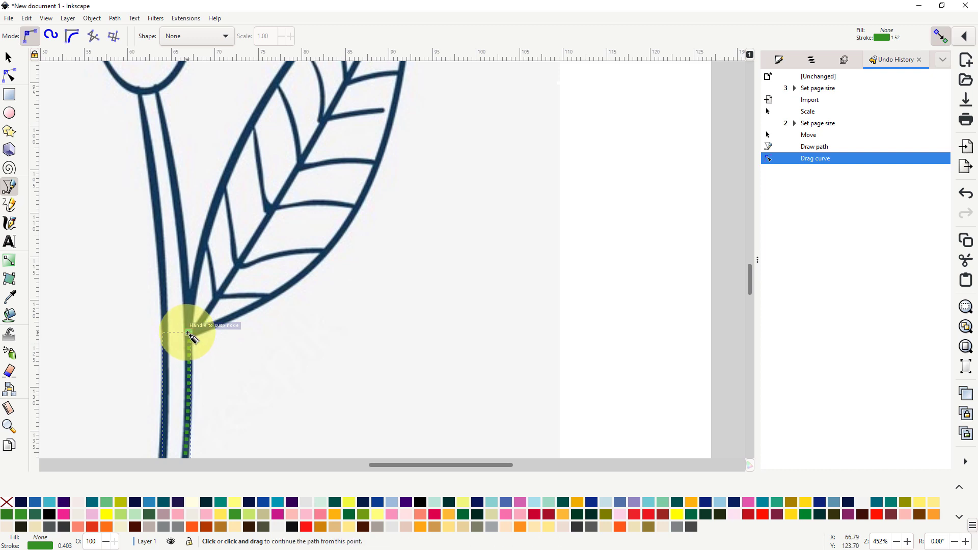
click(188, 334)
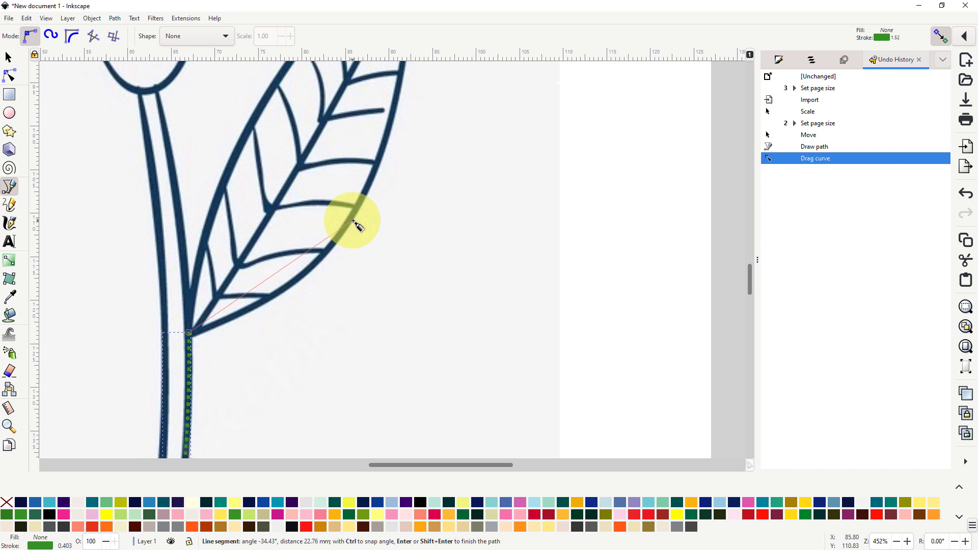
click(369, 186)
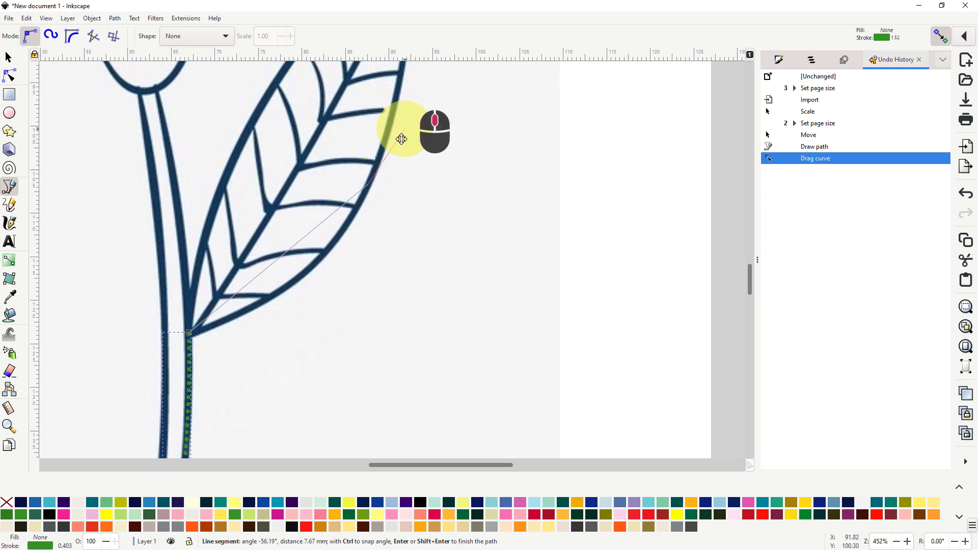
scroll(437, 125, up, 6)
scroll(436, 124, right, 3)
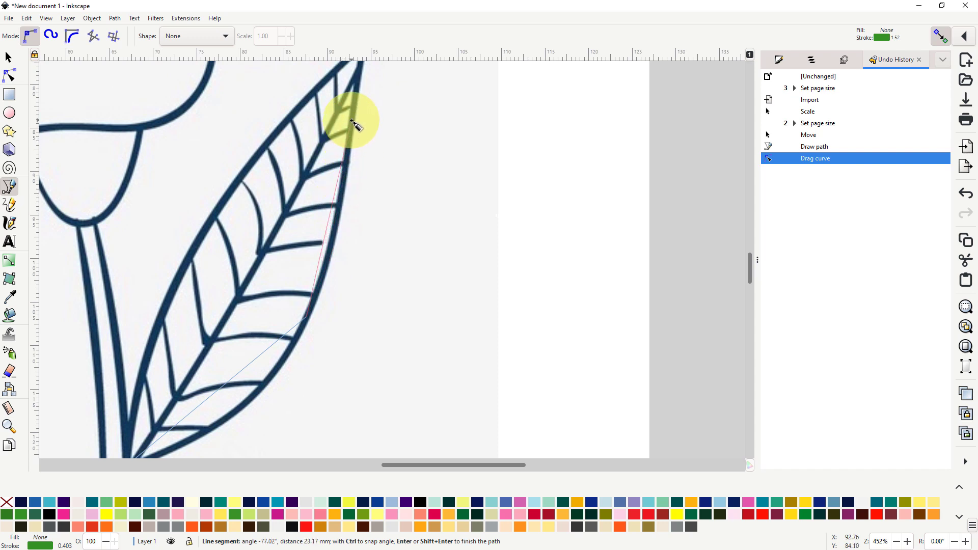
scroll(393, 120, up, 4)
scroll(393, 119, right, 1)
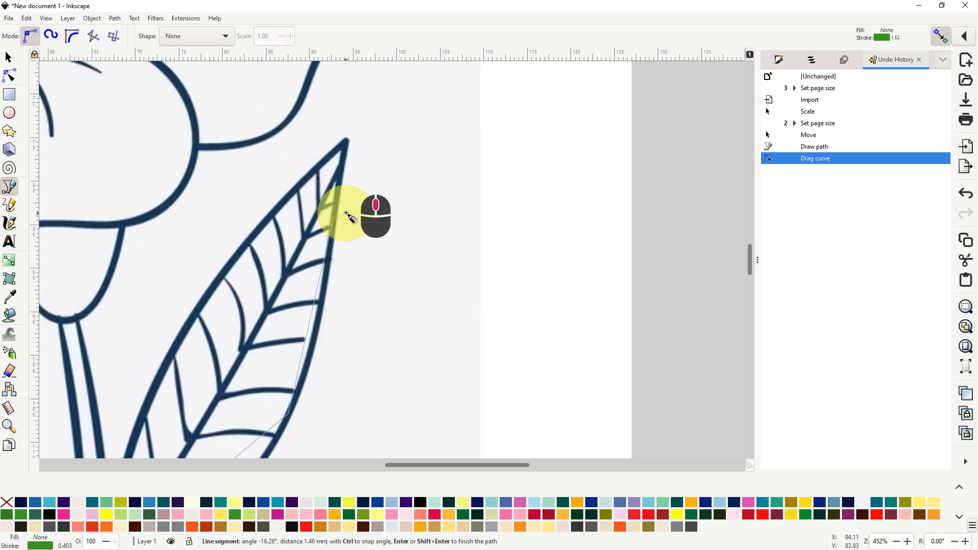
click(348, 143)
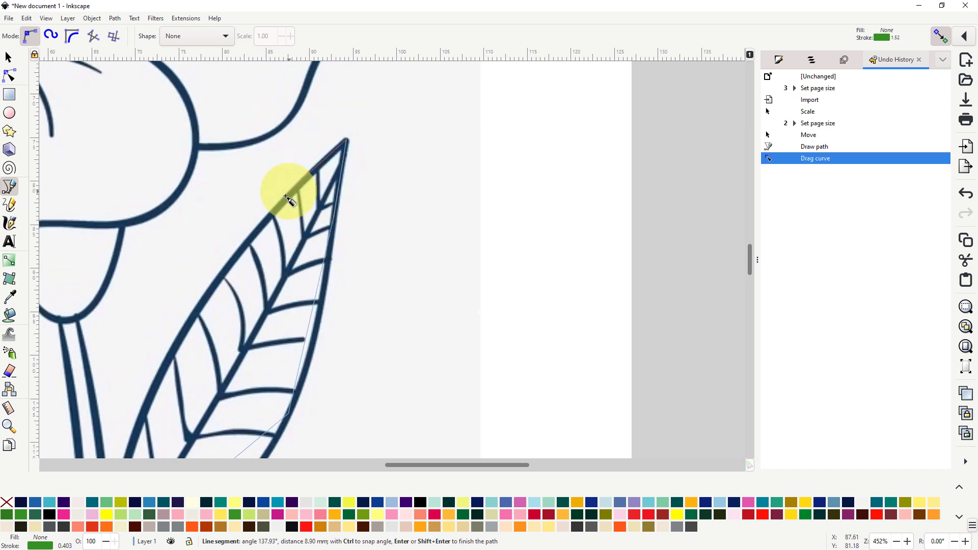
Trace the leaf's left edge back to its base, extend the path up the stem's right line to the flower, and finish it
click(220, 278)
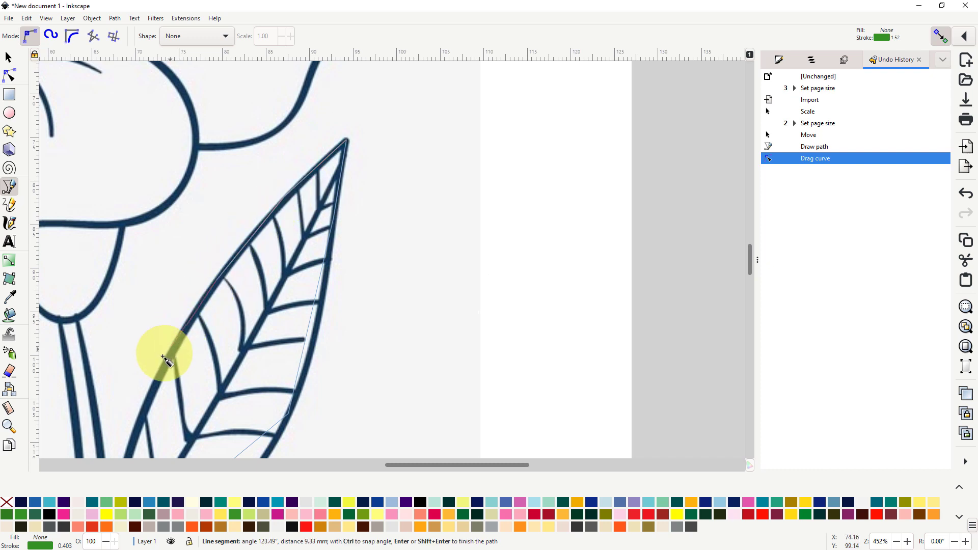
click(156, 392)
drag(159, 375, 262, 225)
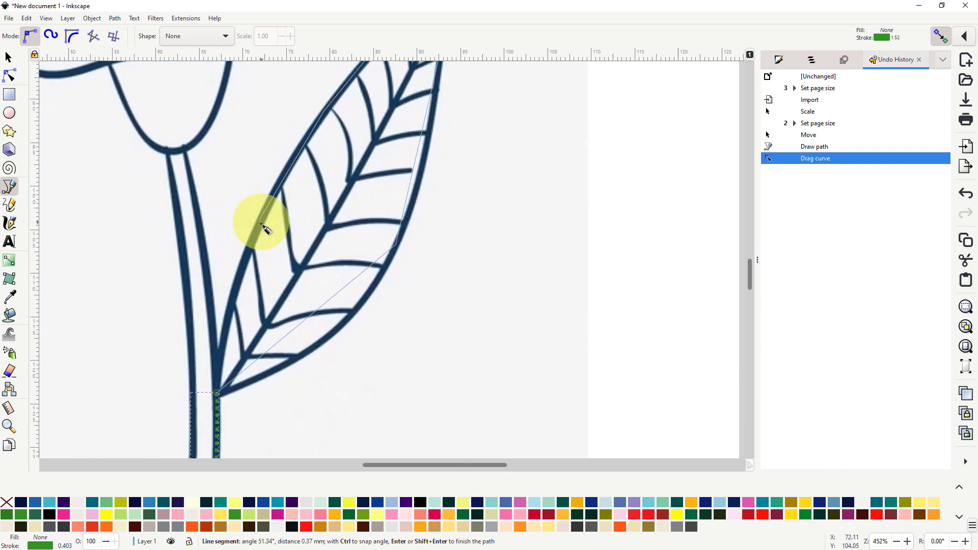
click(220, 344)
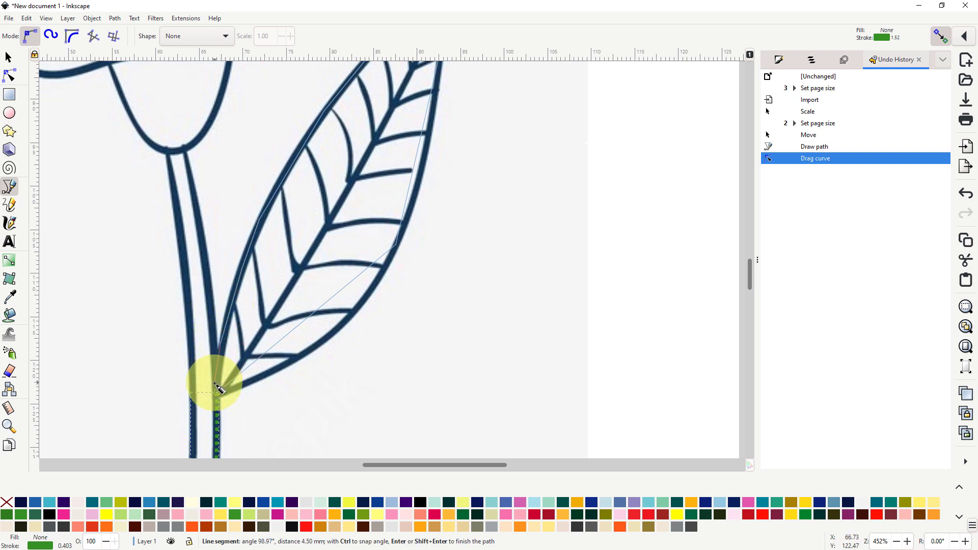
click(216, 391)
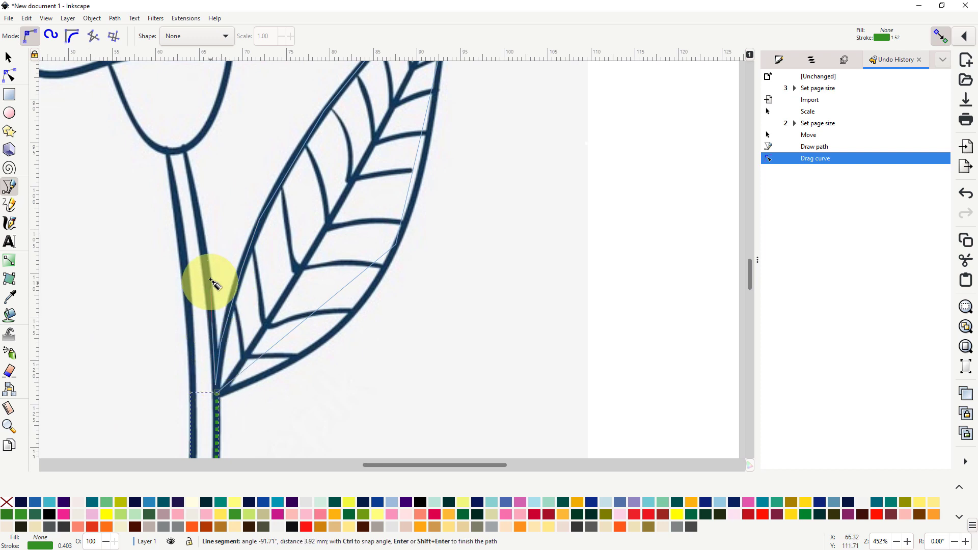
click(196, 212)
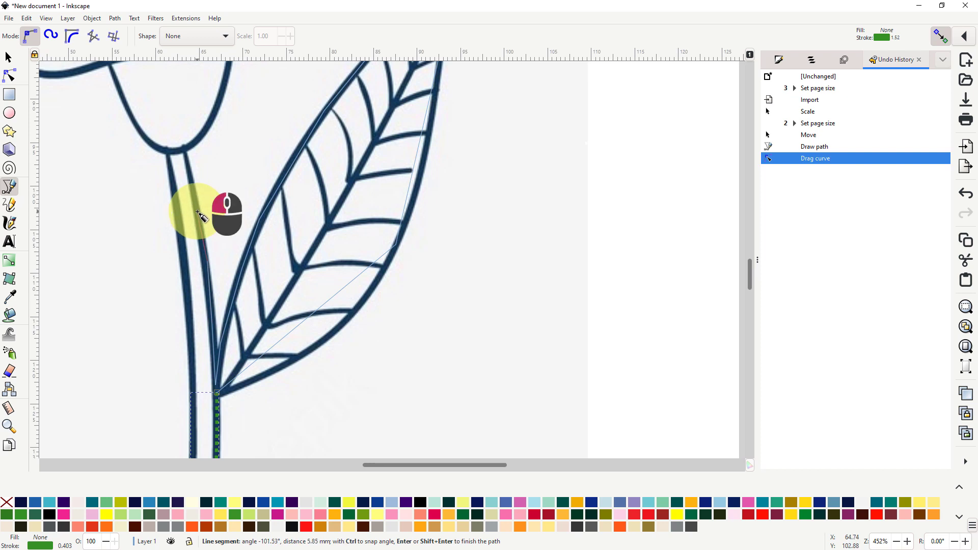
double_click(186, 150)
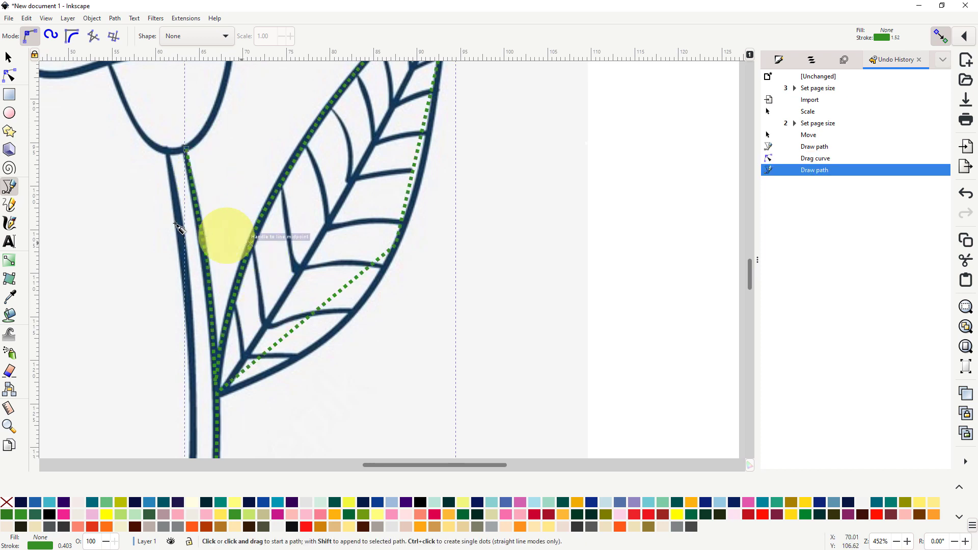
Bend the two straight segments along the leaf's right edge so they follow the curved outline
click(9, 75)
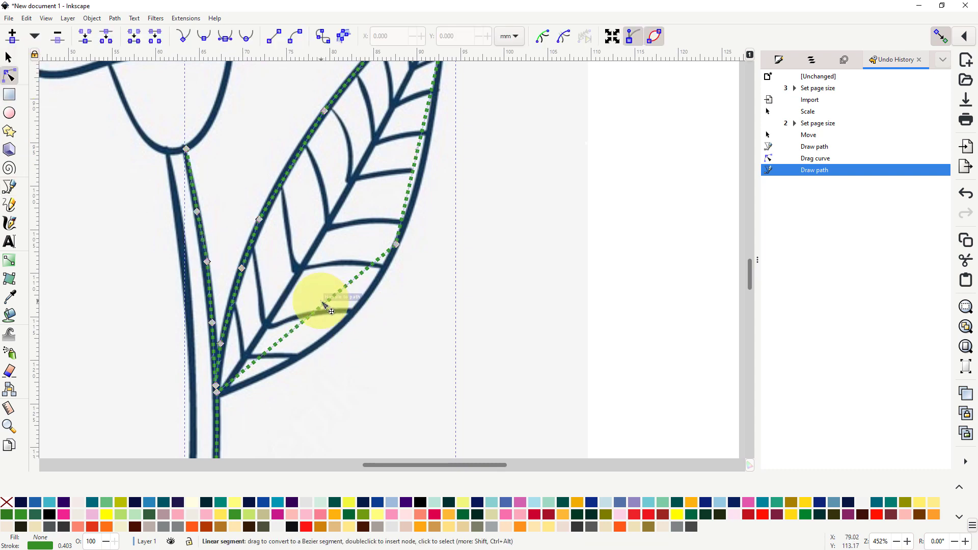
click(334, 318)
mouse_move(335, 321)
mouse_down()
mouse_move(325, 344)
mouse_move(334, 334)
mouse_up()
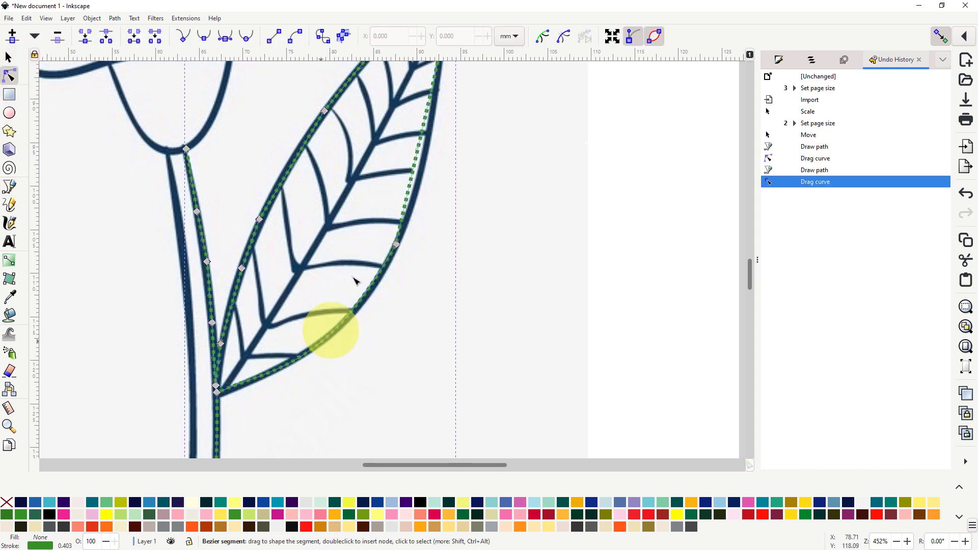
click(429, 150)
drag(429, 150, 432, 153)
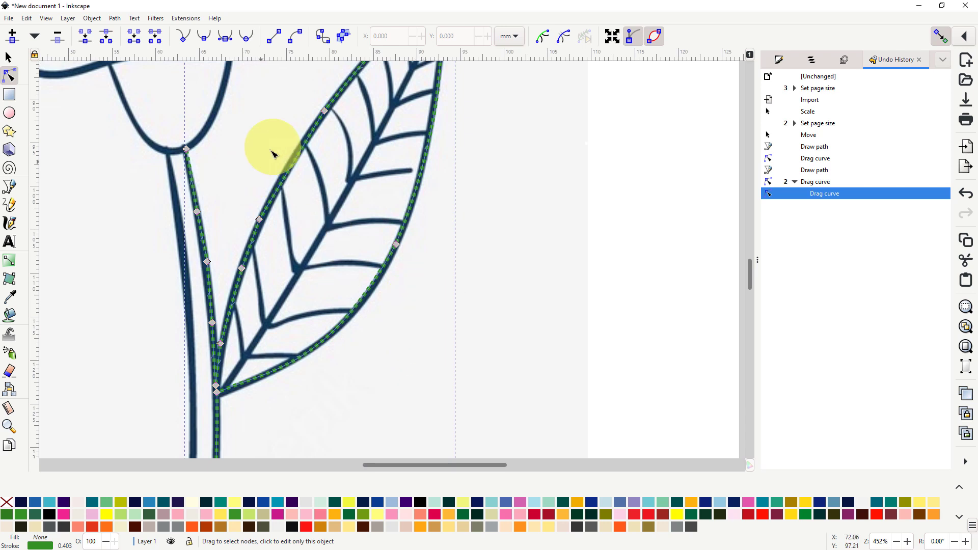
Draw a separate Pen path along the leaf's central vein from the leaf base to just below the tip
ctrl+scroll(255, 159, down, 2)
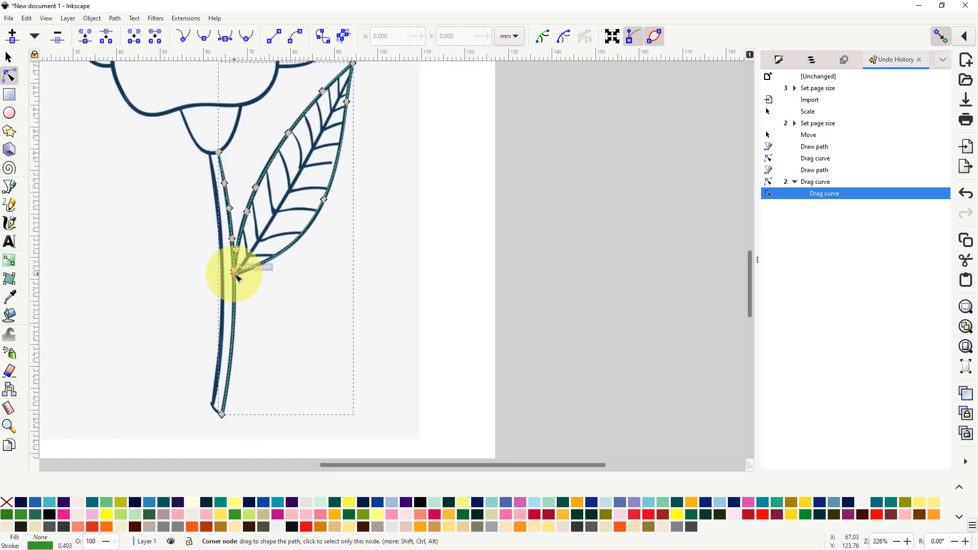
click(941, 36)
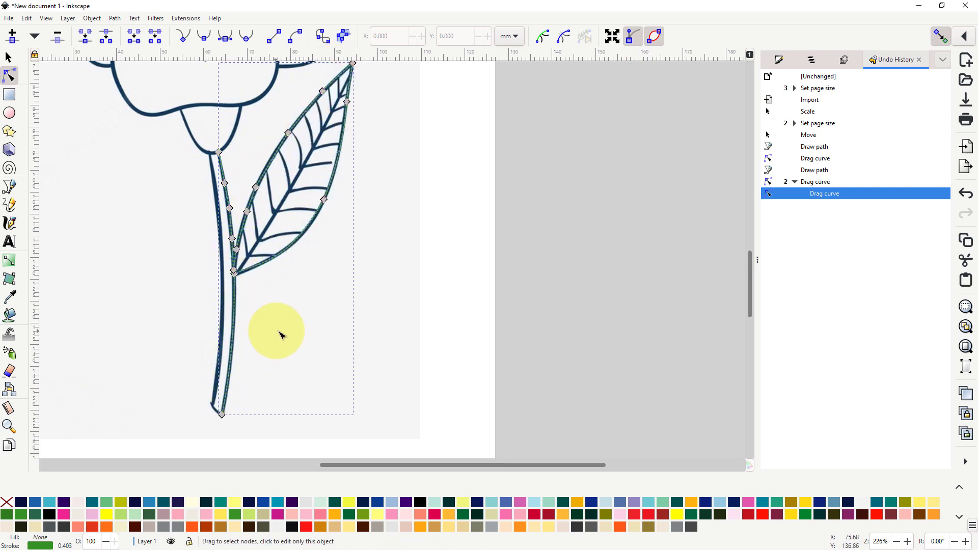
key(ctrl)
scroll(256, 306, up, 1)
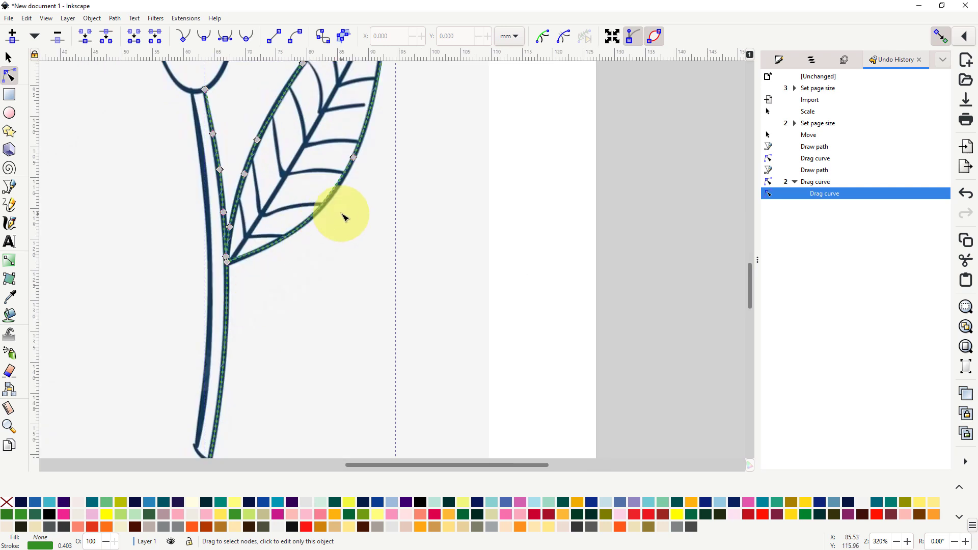
scroll(291, 324, up, 1)
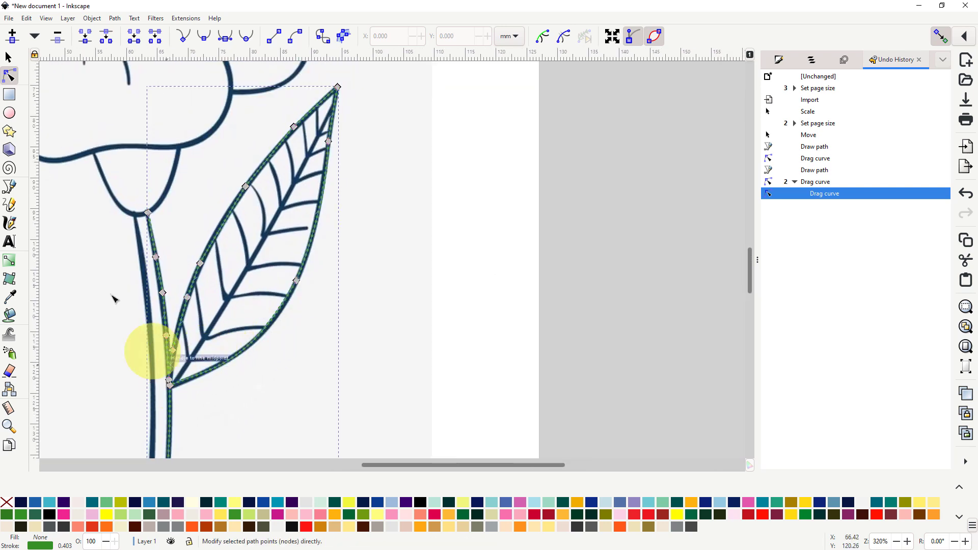
click(10, 190)
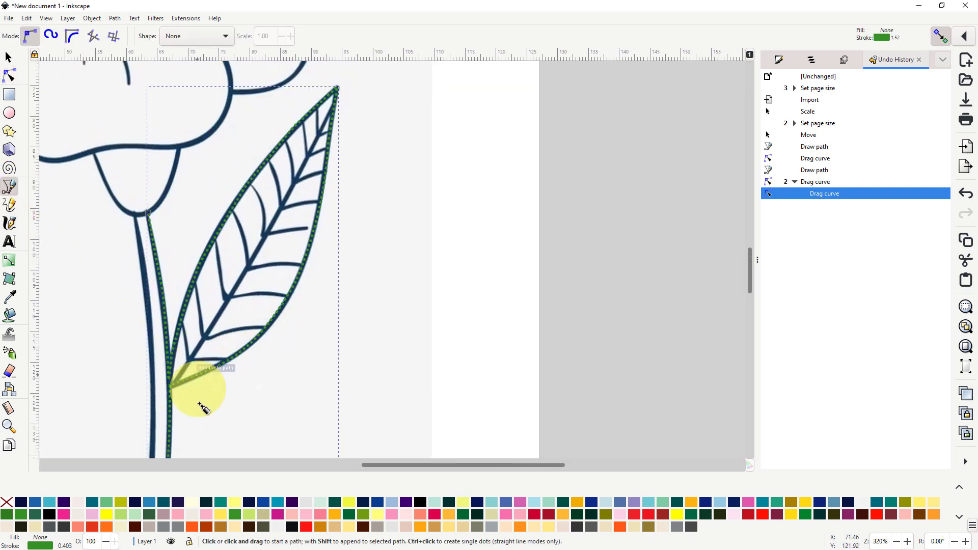
click(172, 384)
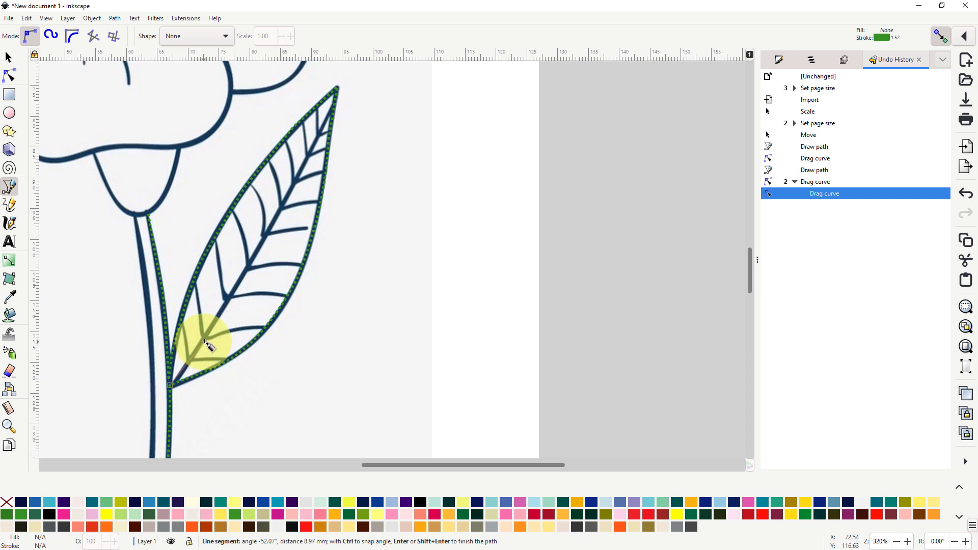
click(229, 300)
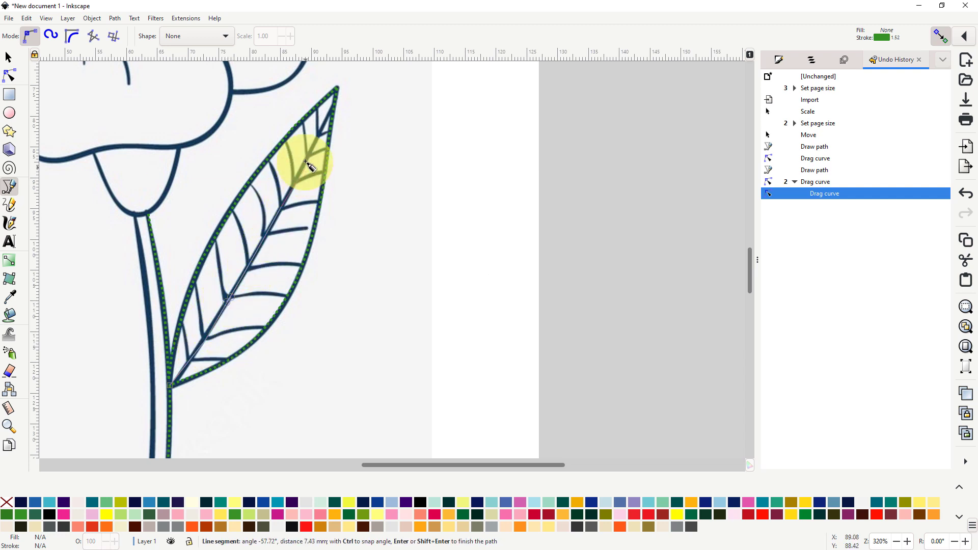
click(334, 105)
click(334, 105)
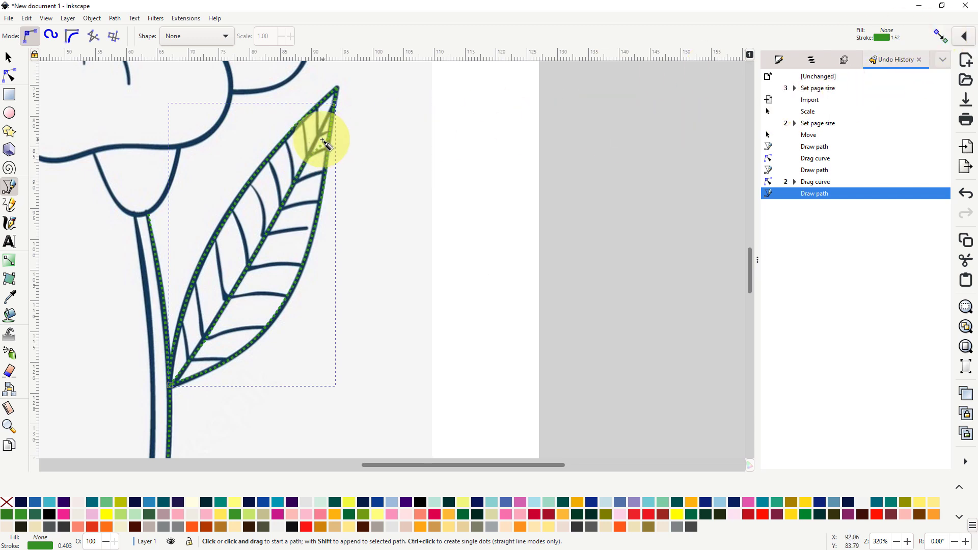
Move the stray node near the tip of the central vein path onto the drawn vein line
click(10, 76)
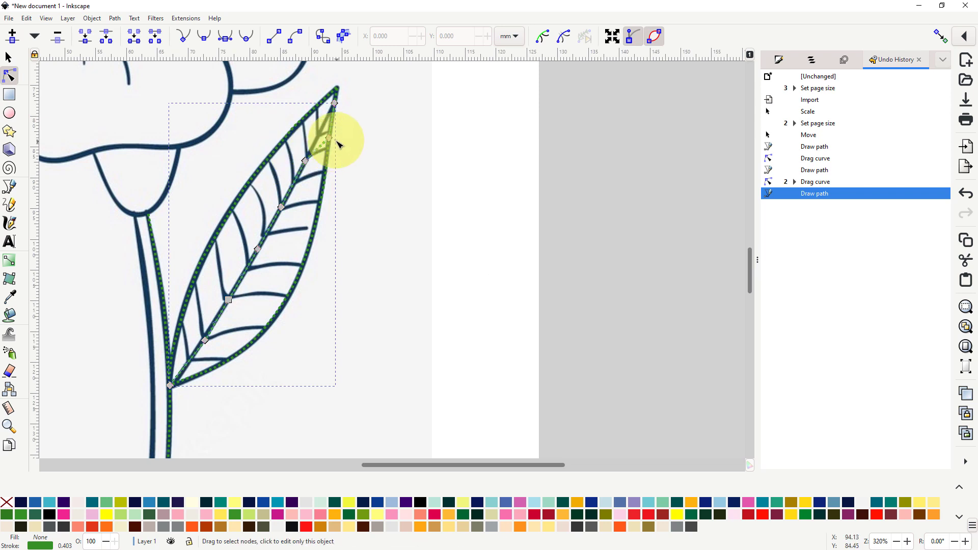
drag(330, 140, 321, 134)
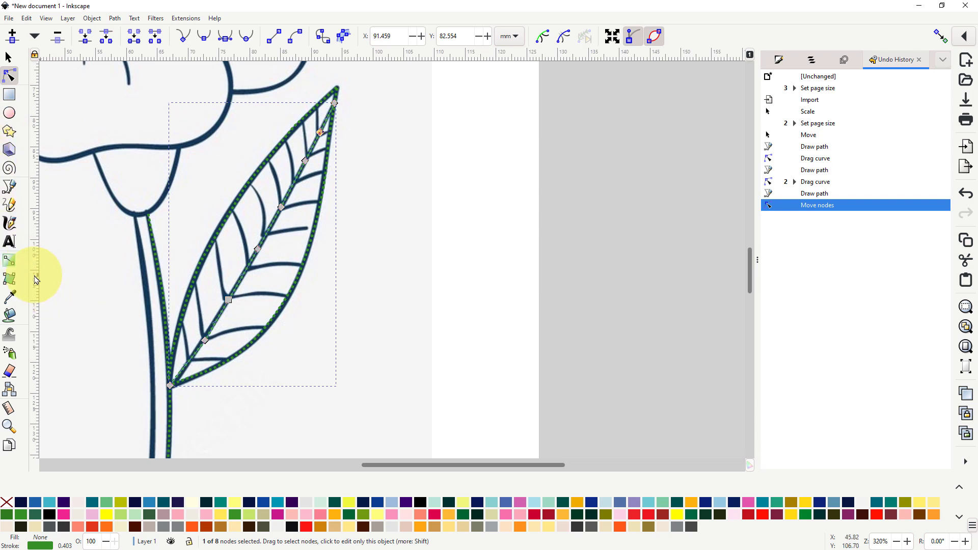
Enable snapping and review the advanced snapping options
click(940, 37)
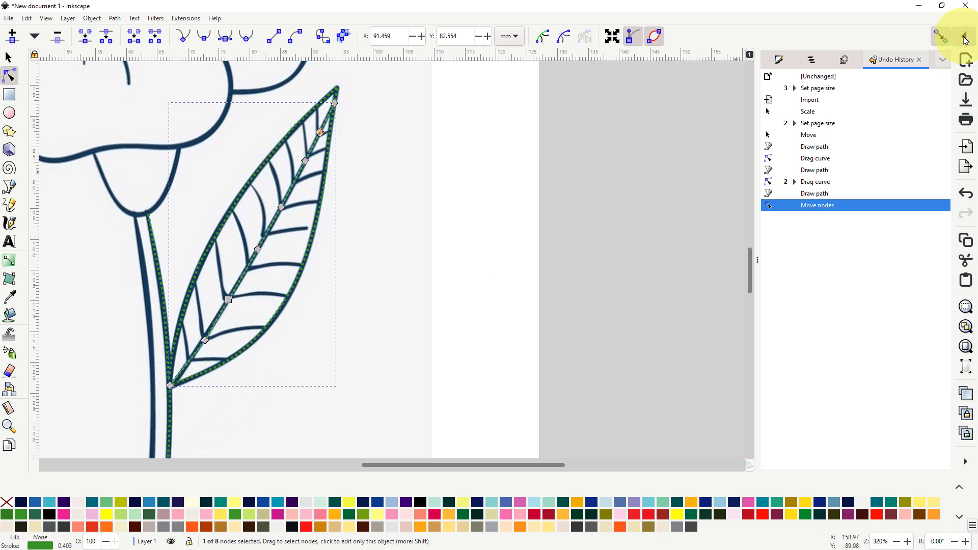
click(965, 39)
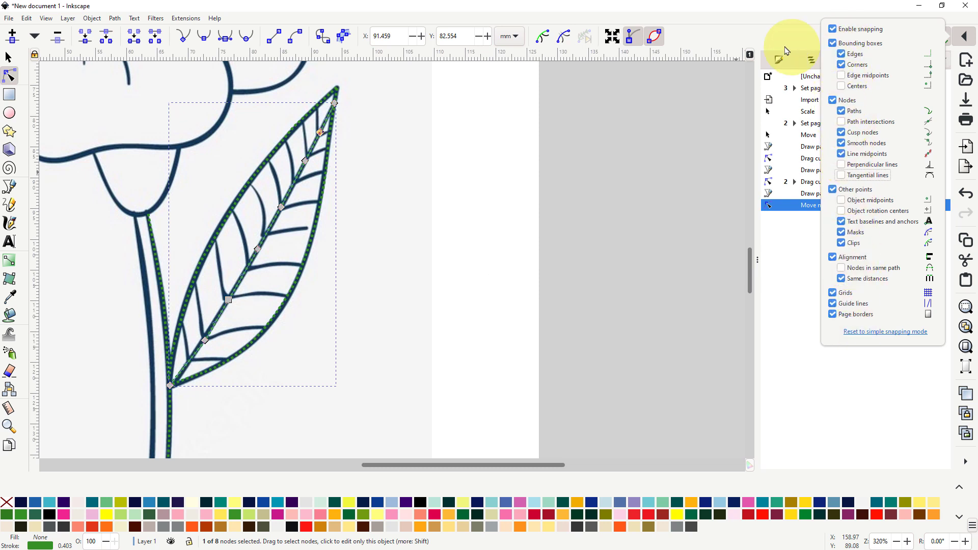
click(670, 201)
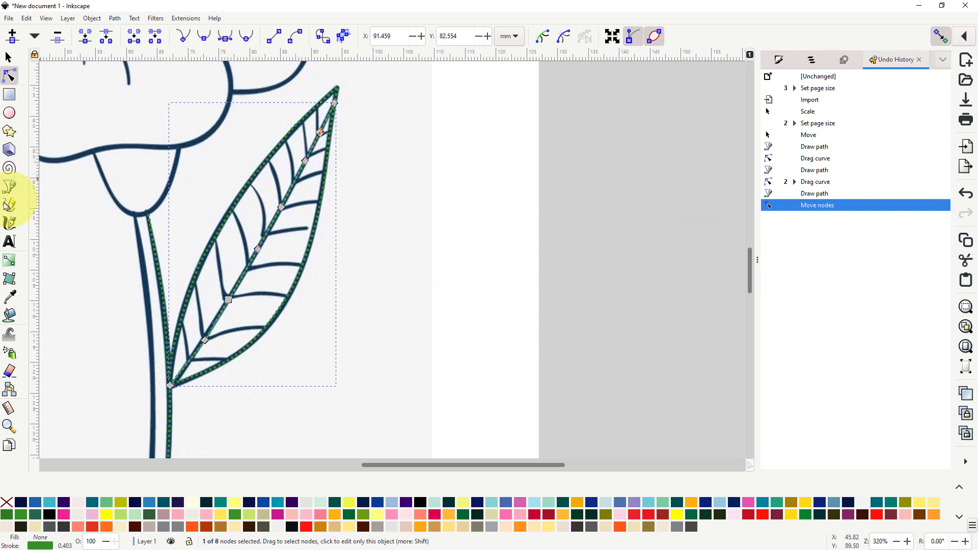
Trace the two left-side veins nearest the leaf tip as separate Pen paths from the outer edge to the central vein
click(7, 190)
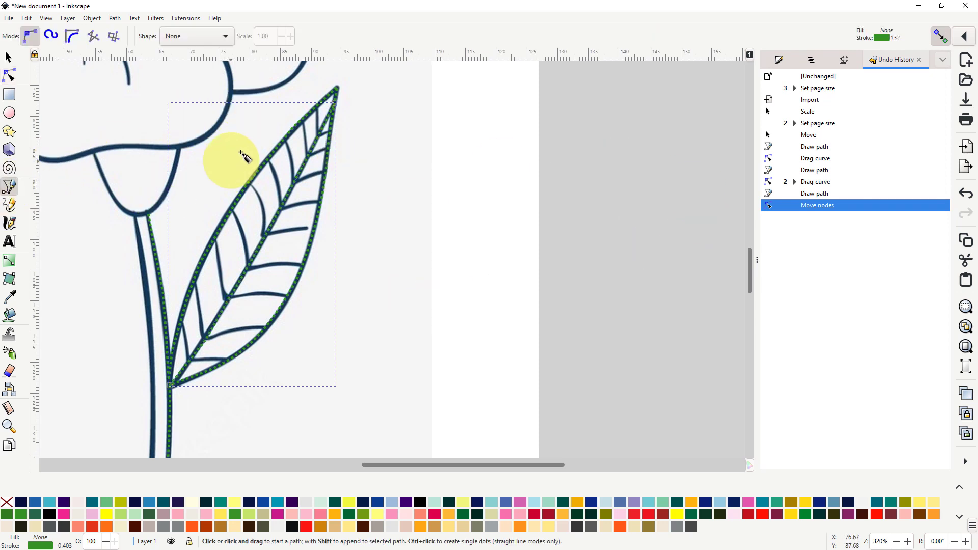
click(316, 106)
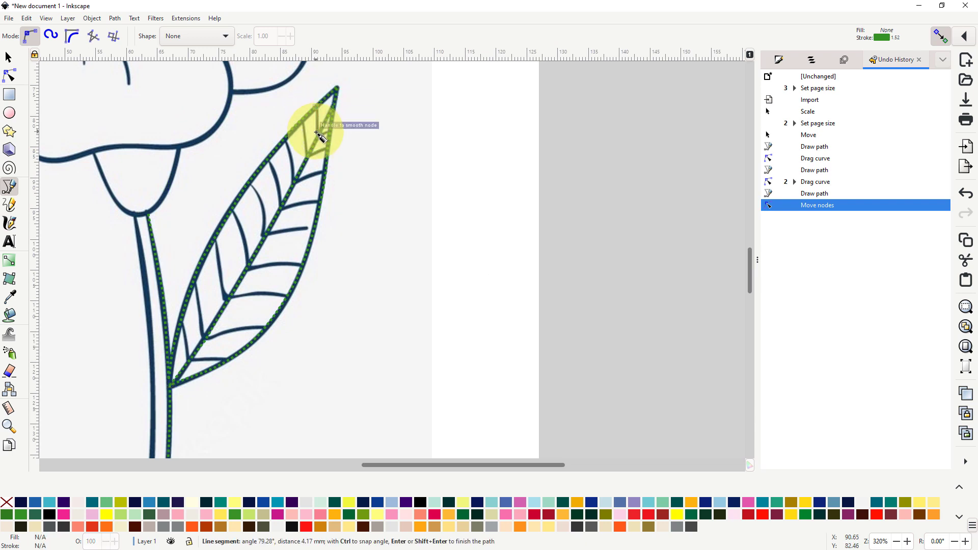
right_click(324, 139)
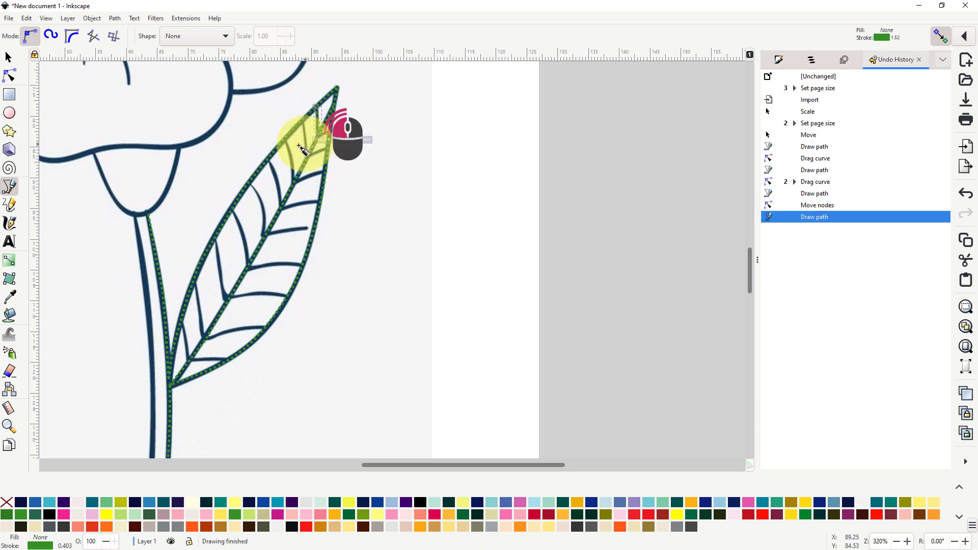
click(304, 119)
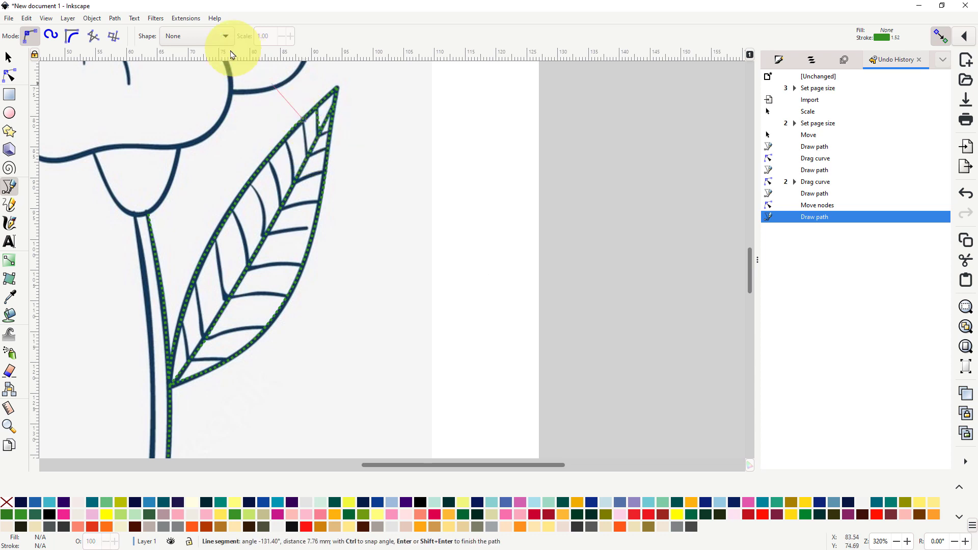
ctrl+scroll(297, 150, up, 3)
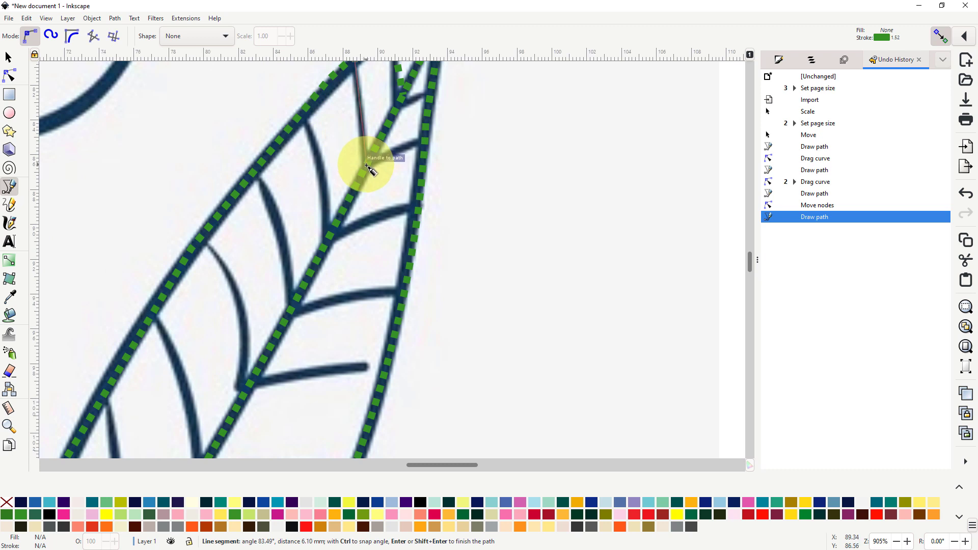
double_click(368, 165)
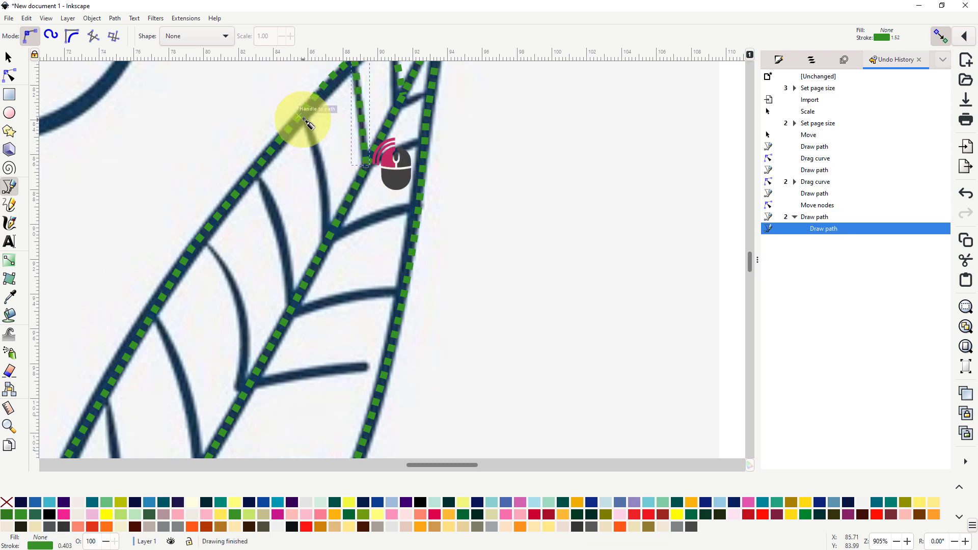
Trace the third and fourth left-side veins from the tip as separate Pen paths following their curves to the central vein
click(320, 138)
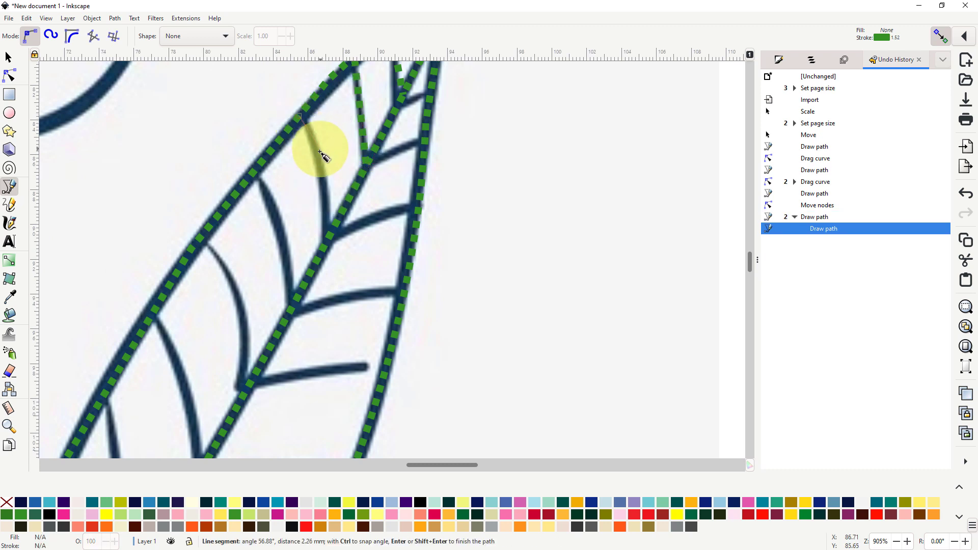
click(322, 182)
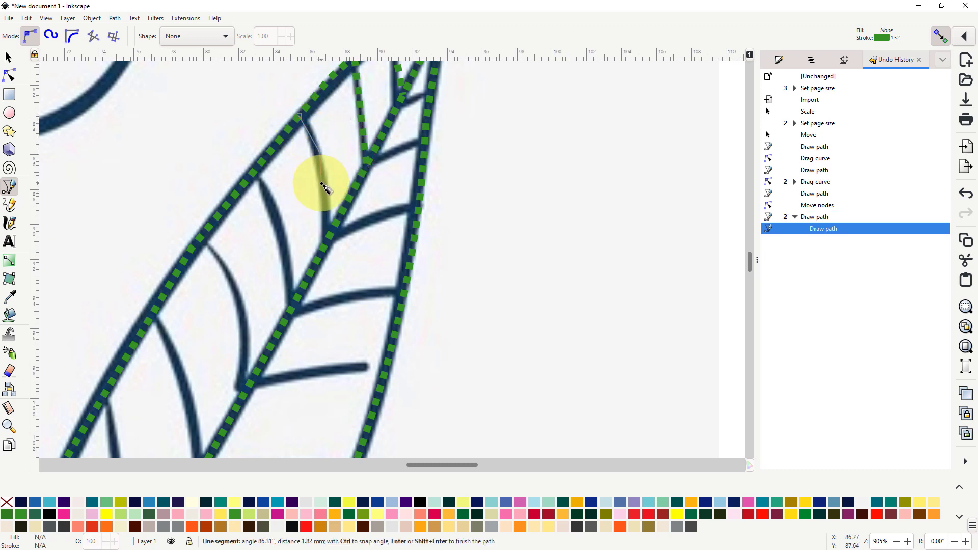
double_click(329, 243)
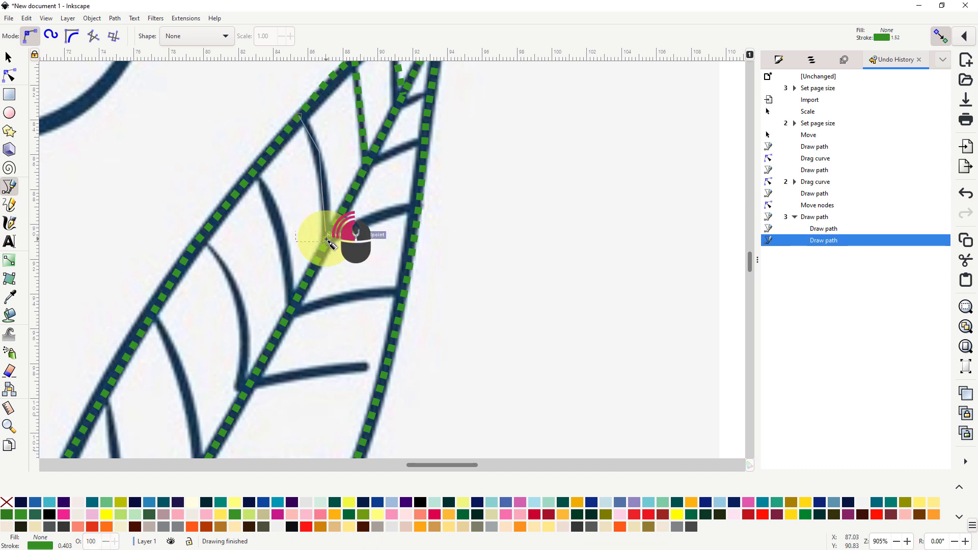
click(252, 178)
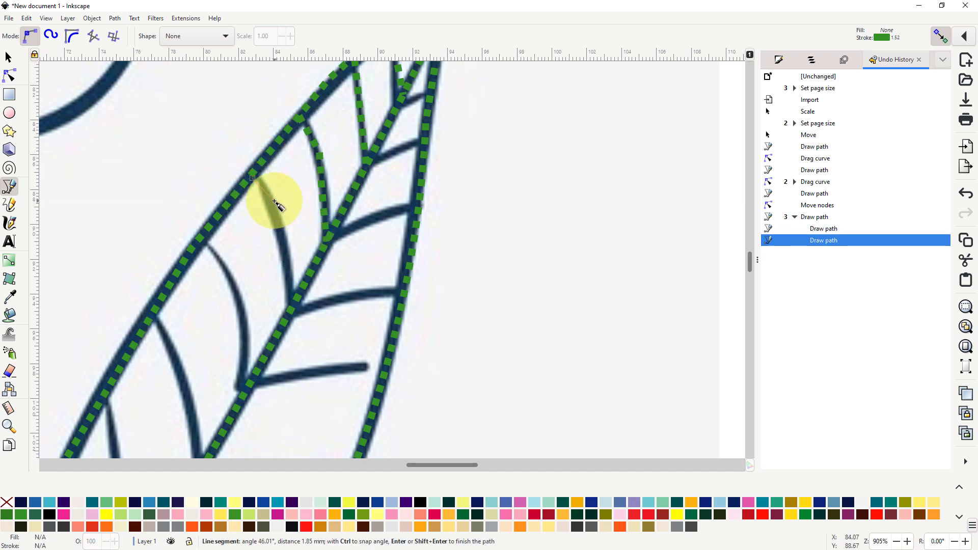
click(274, 202)
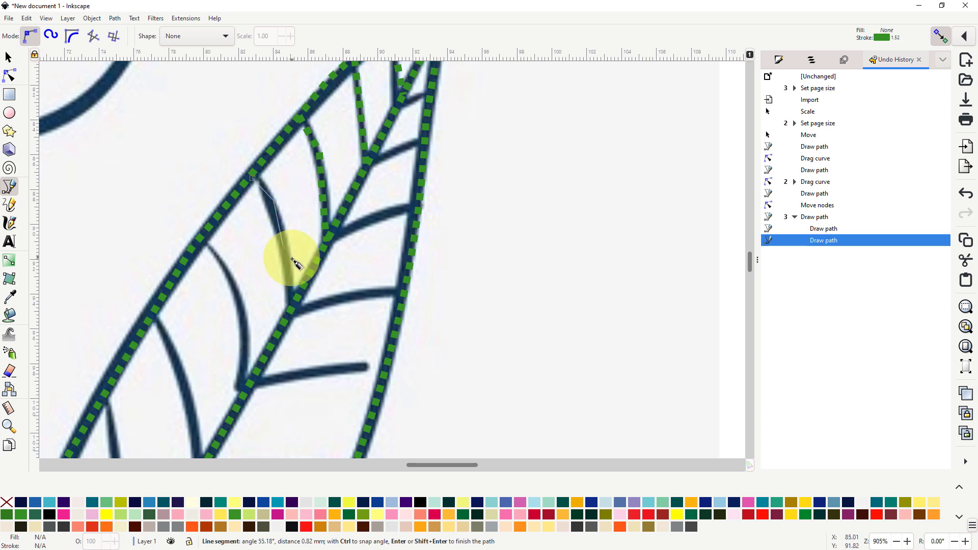
double_click(291, 309)
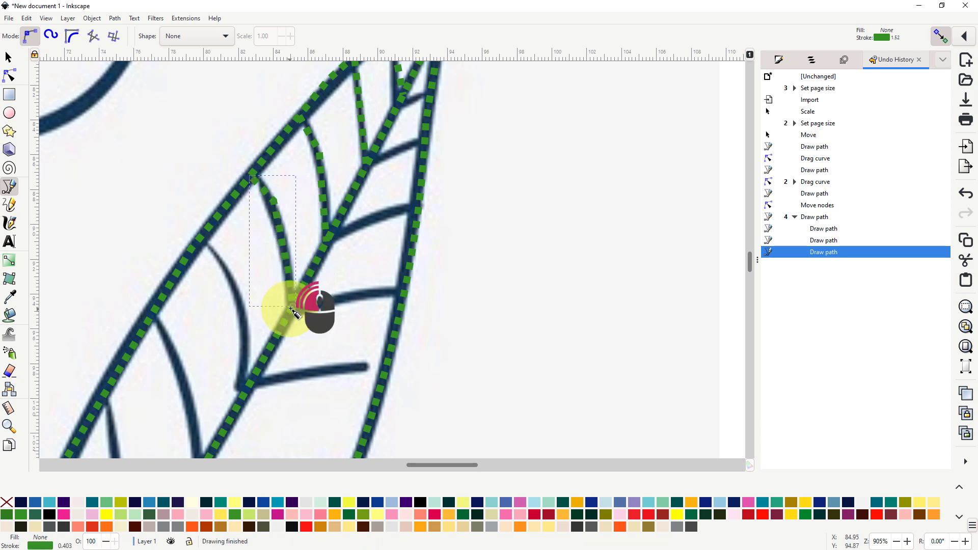
Trace the fifth left-side vein from the tip with several short Pen segments, ending on the central vein
click(204, 241)
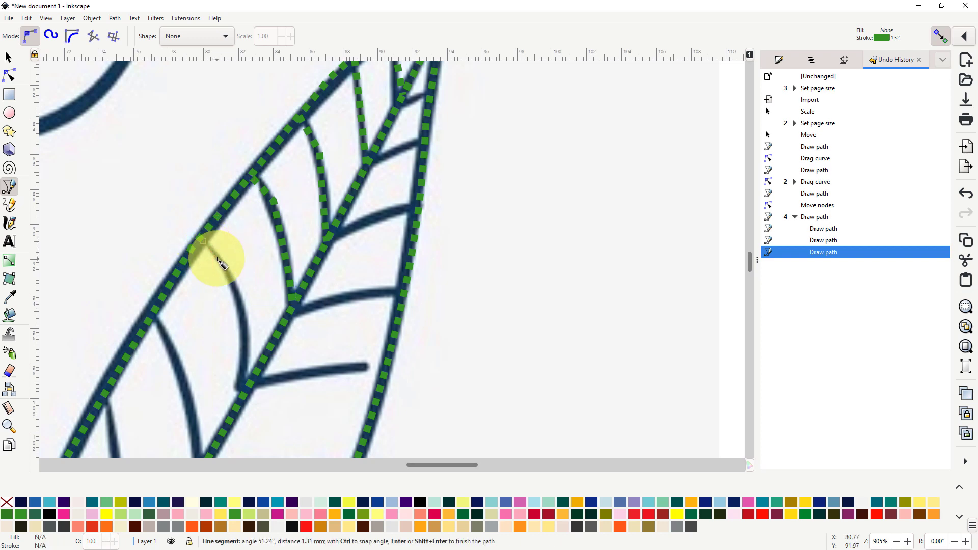
click(221, 263)
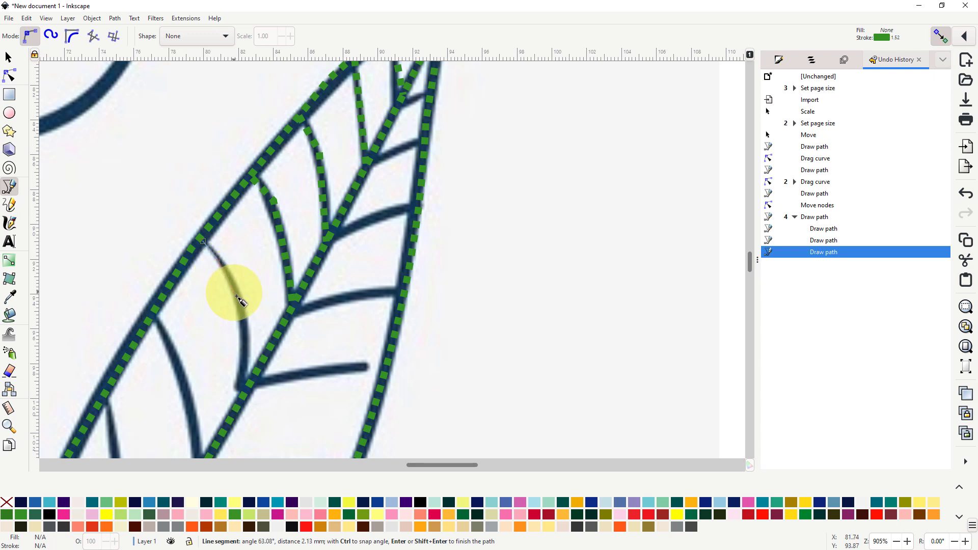
click(237, 296)
click(245, 347)
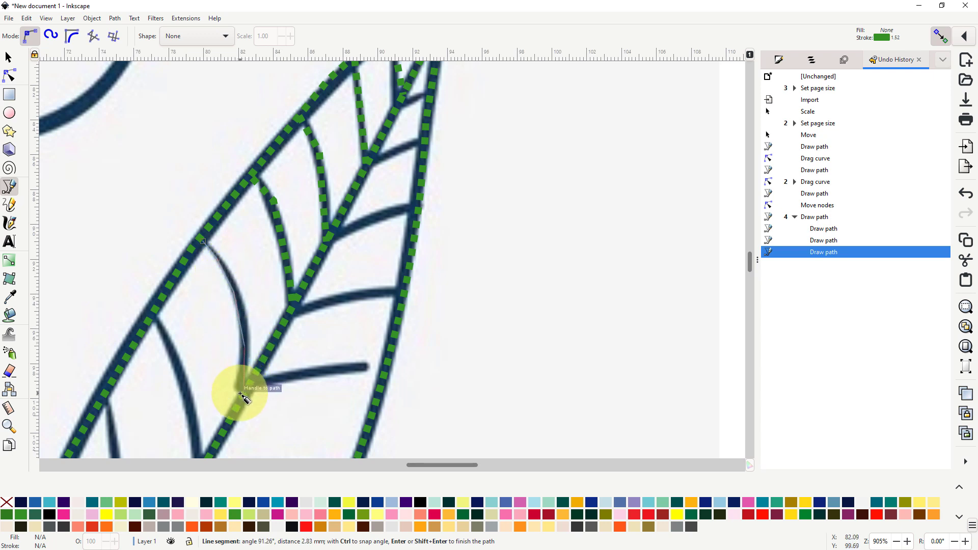
double_click(241, 394)
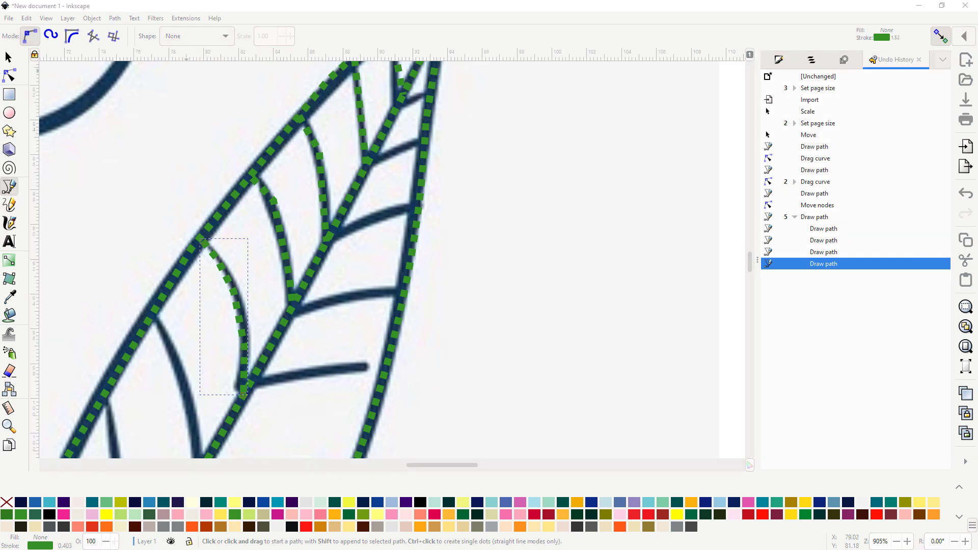
Place the screen magnifier window beside the leaf, check a vein's start point with it, and set its magnification to 12X
drag(262, 192, 782, 187)
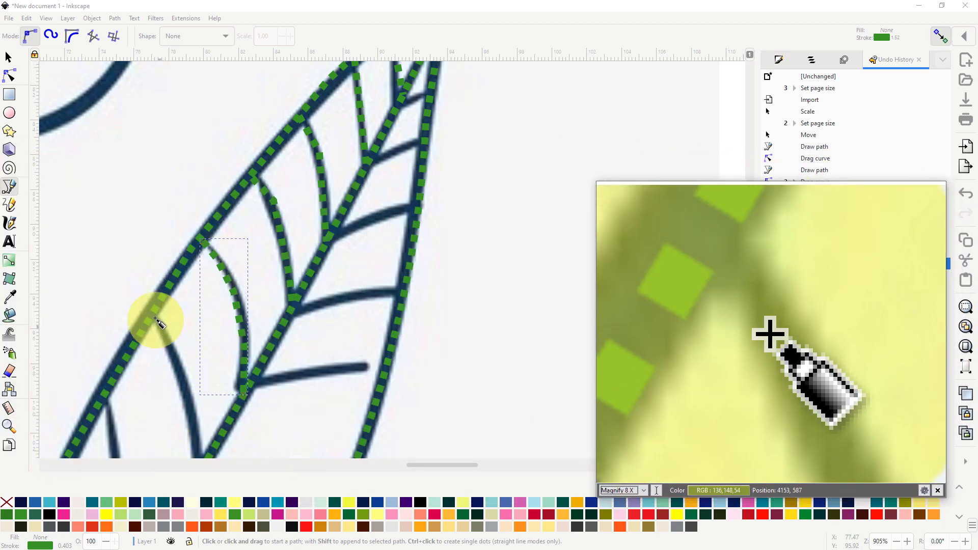
drag(158, 322, 154, 316)
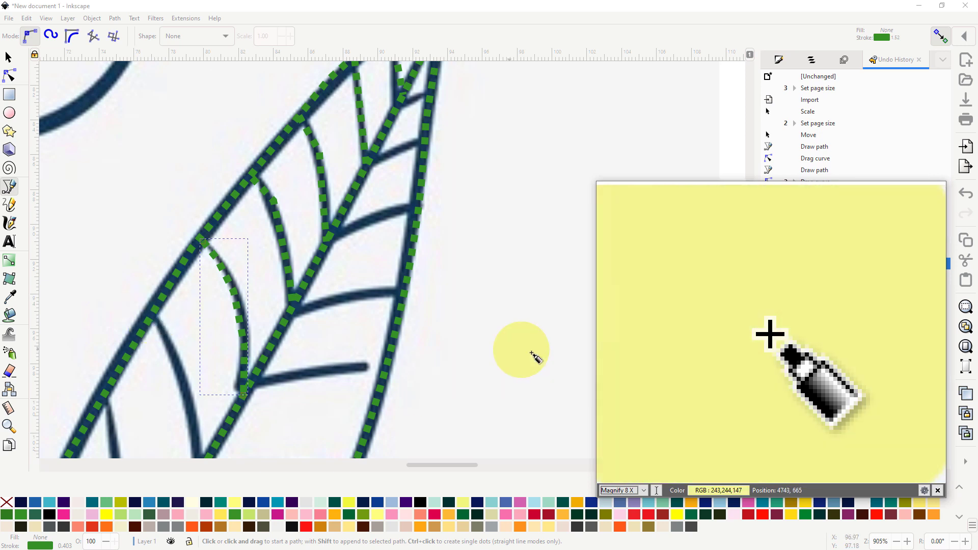
click(643, 490)
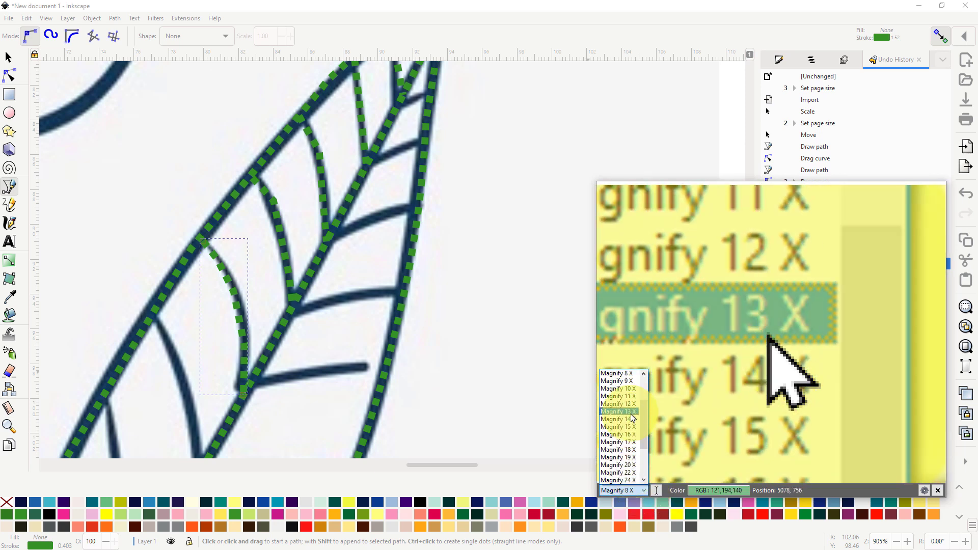
click(632, 404)
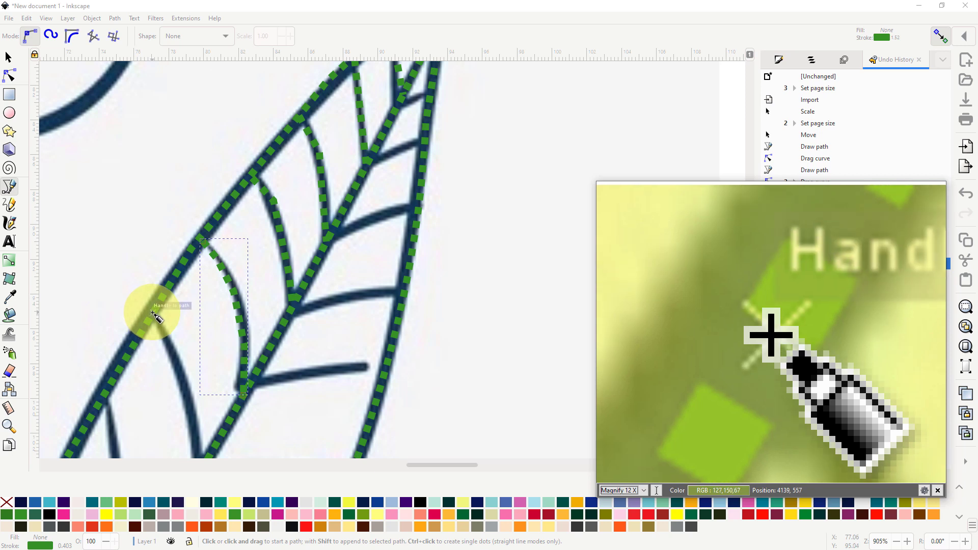
Trace the sixth left-side vein from the leaf's outer edge to the central vein and finish the path
click(153, 312)
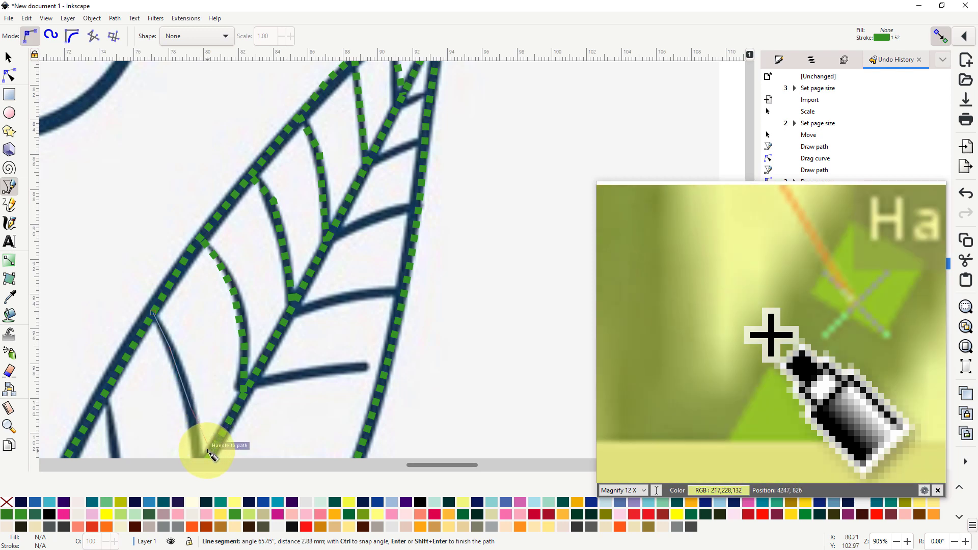
scroll(197, 449, down, 5)
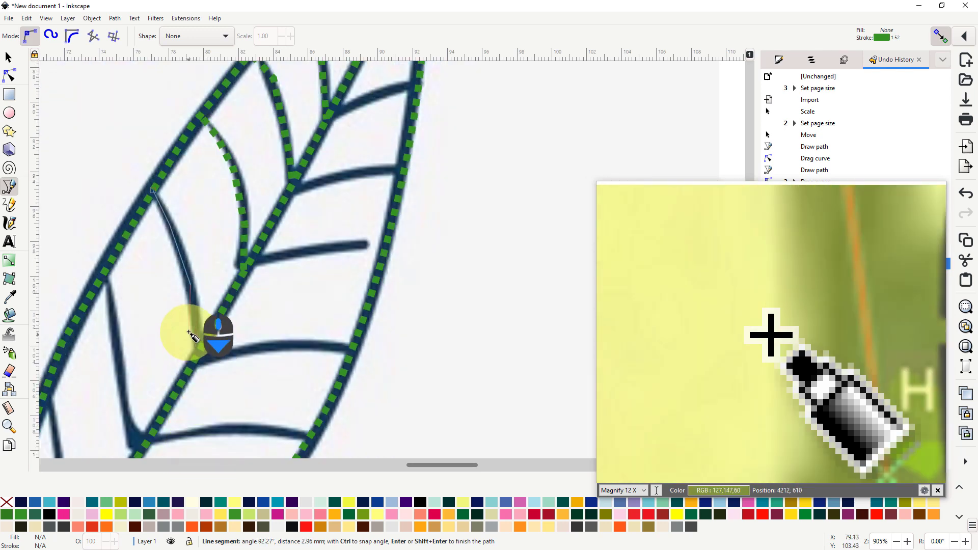
click(193, 318)
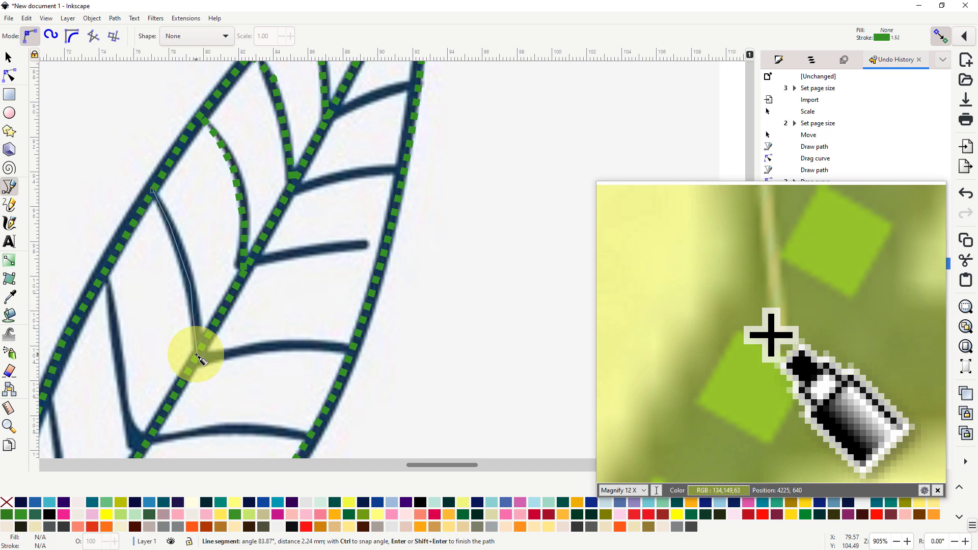
click(197, 357)
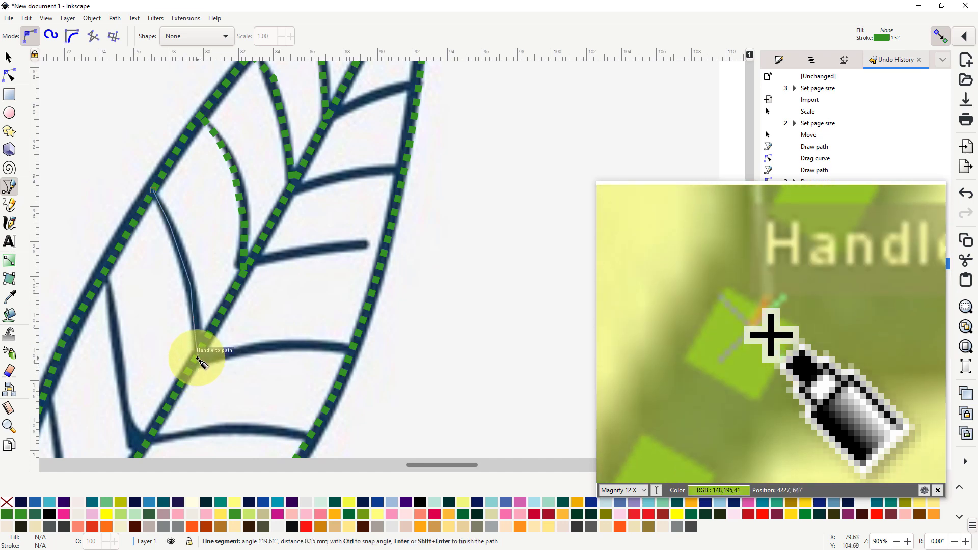
right_click(217, 346)
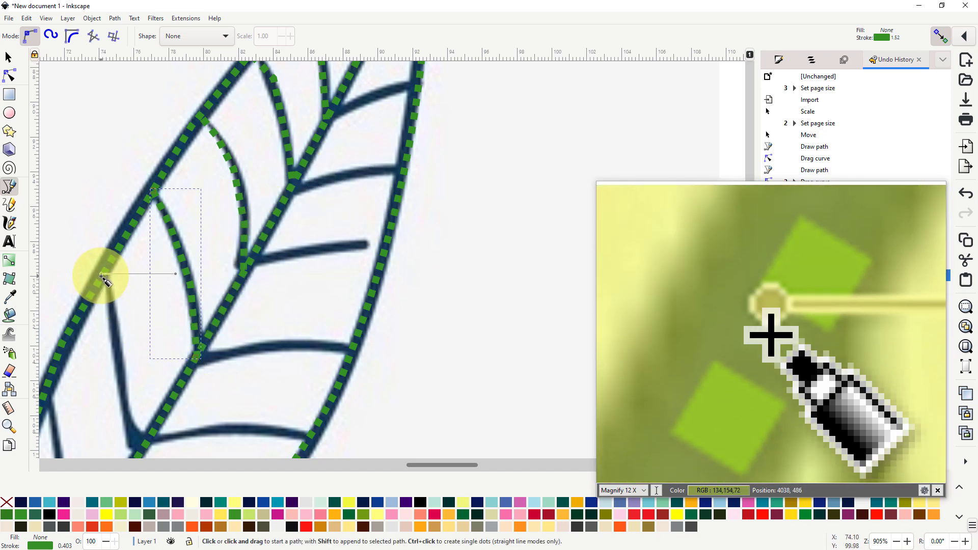
Trace the seventh left-side vein from the leaf's outer edge to the central vein as a separate Pen path
click(103, 274)
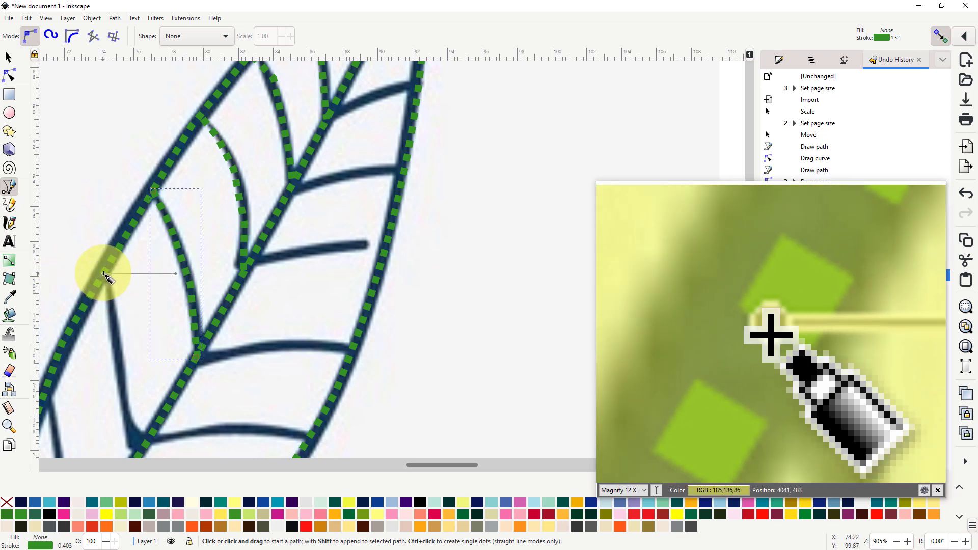
click(104, 275)
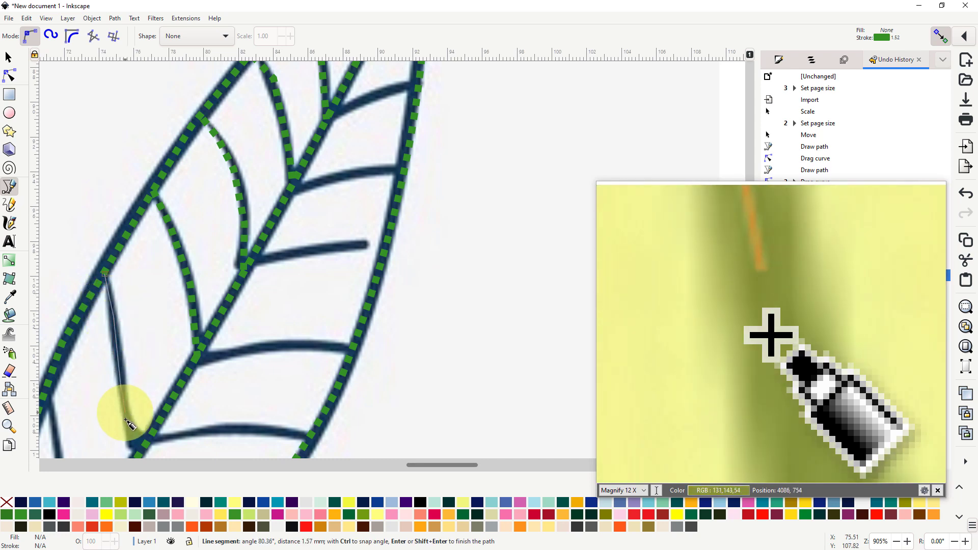
double_click(144, 451)
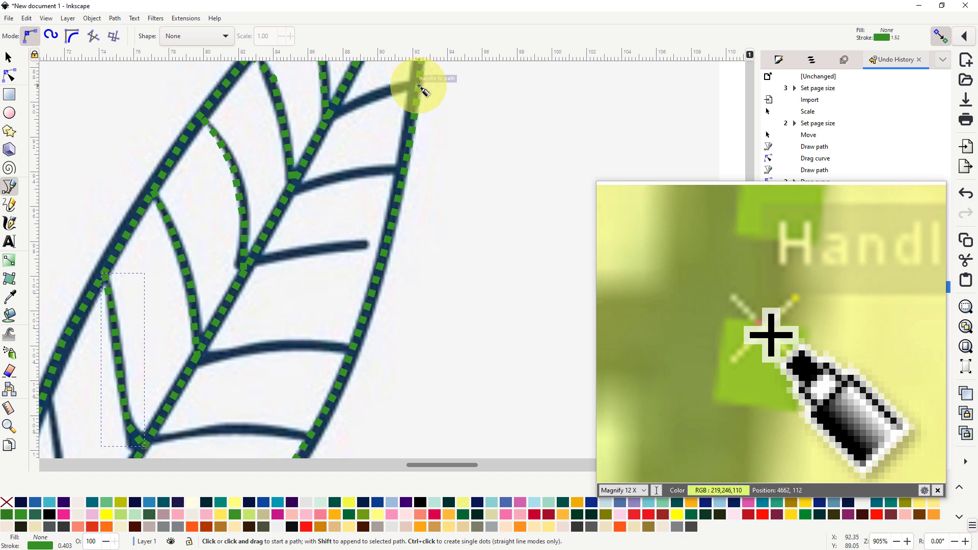
Trace the two right-side veins above the short detached one as separate Pen paths from the leaf's right edge to the central vein
click(419, 86)
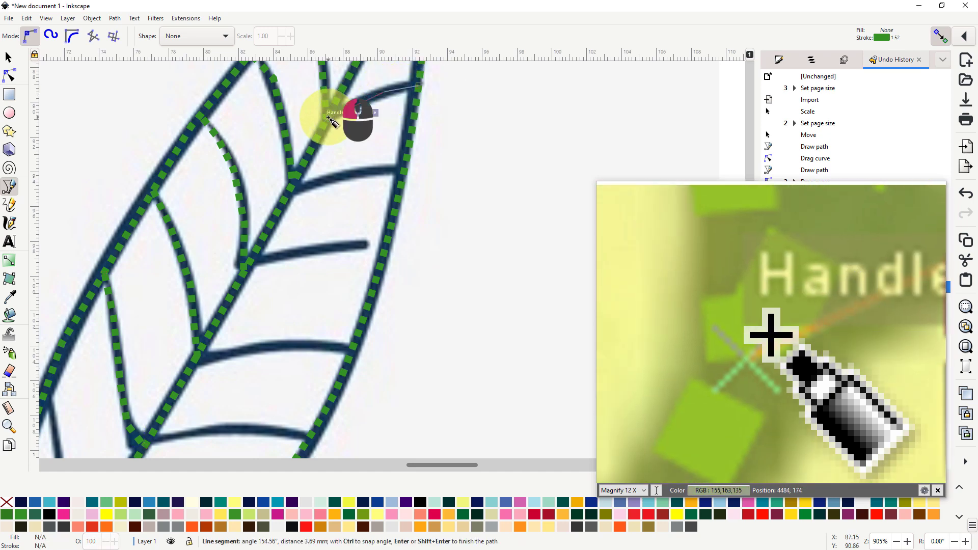
click(400, 171)
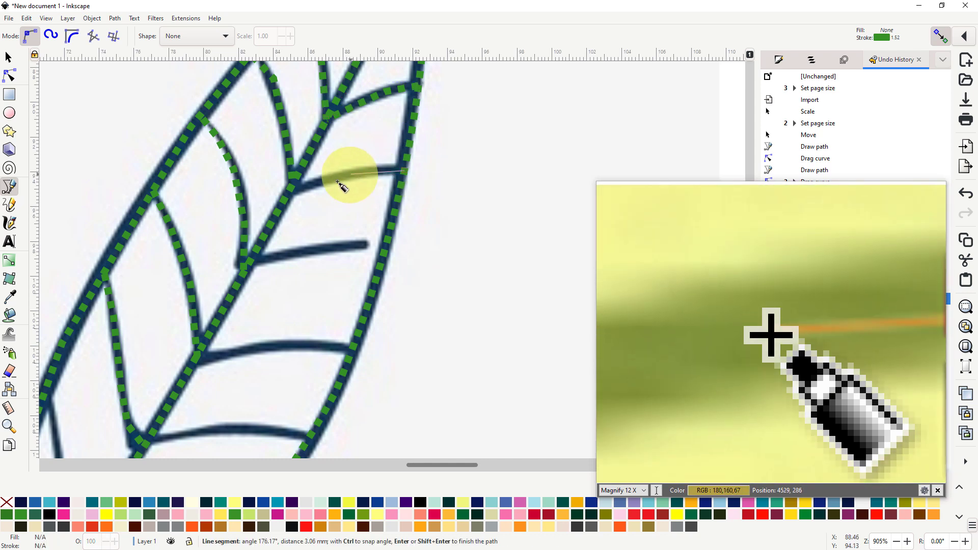
click(339, 182)
click(316, 185)
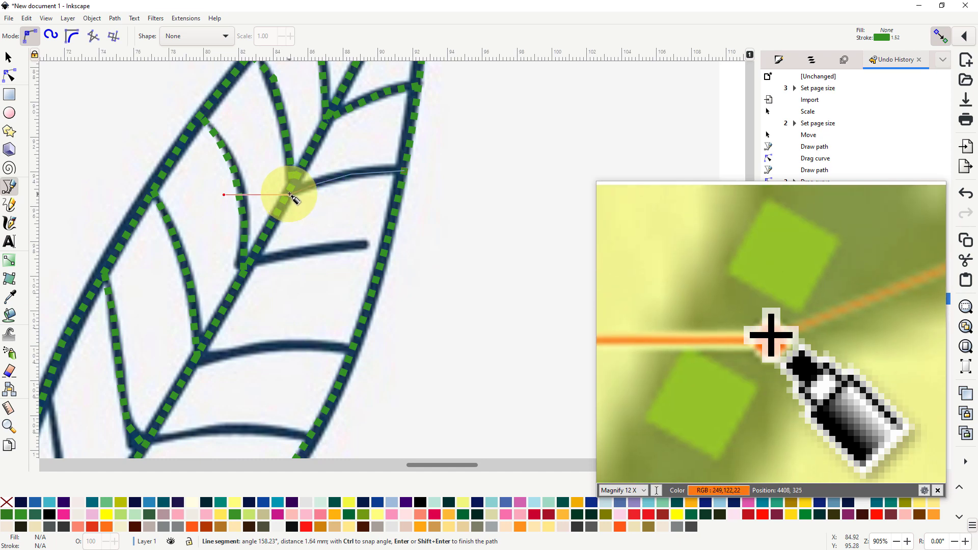
double_click(294, 197)
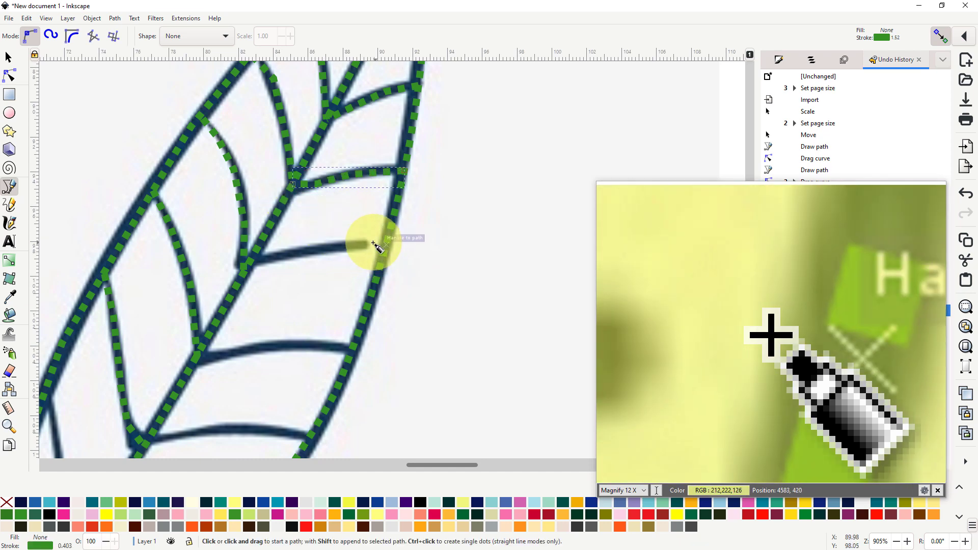
Trace the short right-side vein that ends before the leaf's edge and the vein just below it, each to the central vein
click(364, 244)
click(318, 251)
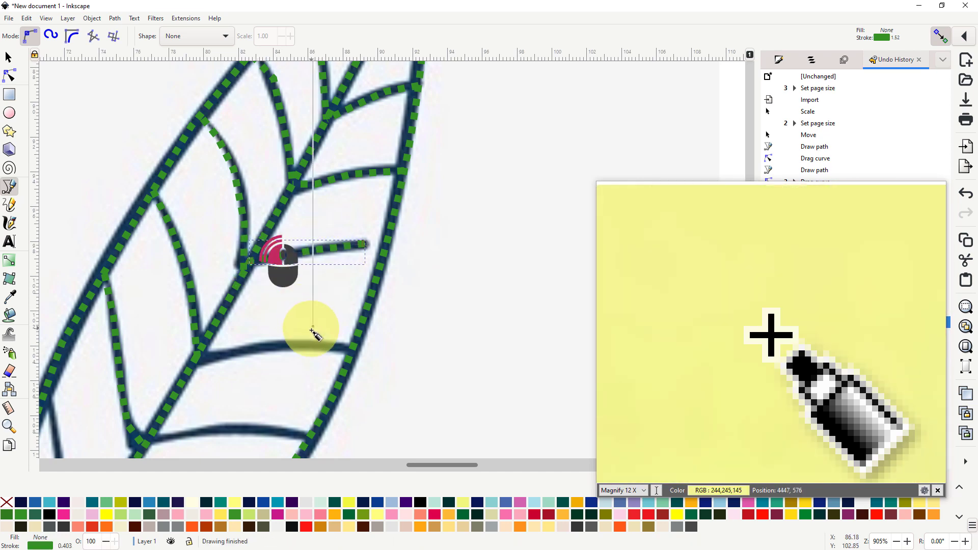
click(342, 348)
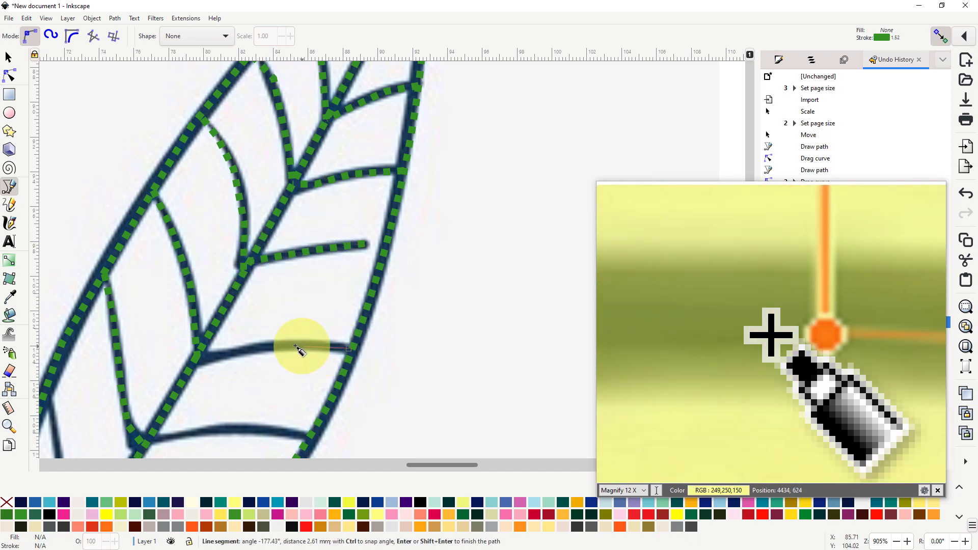
click(263, 351)
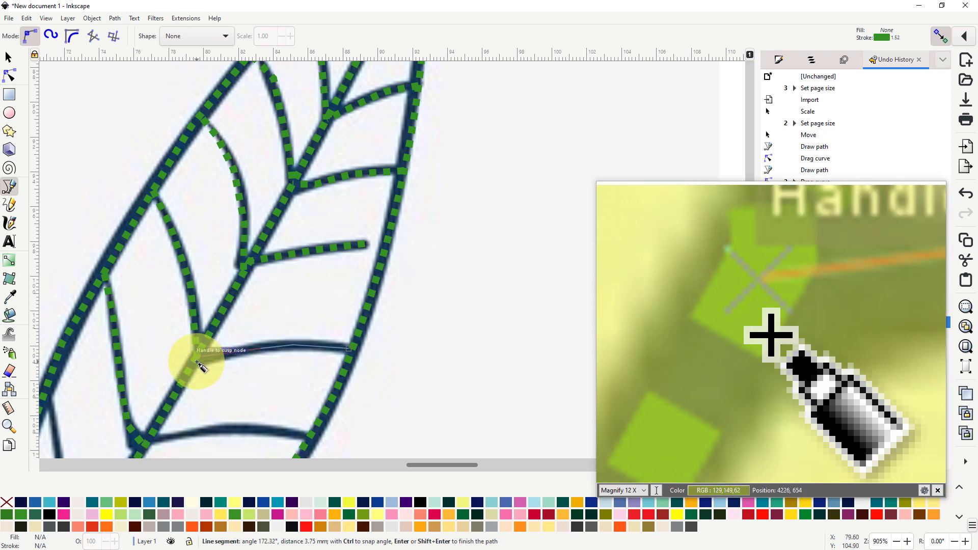
Trace the third right-side vein from the leaf's base, from the outer edge to the central vein, and finish the path
scroll(349, 259, down, 6)
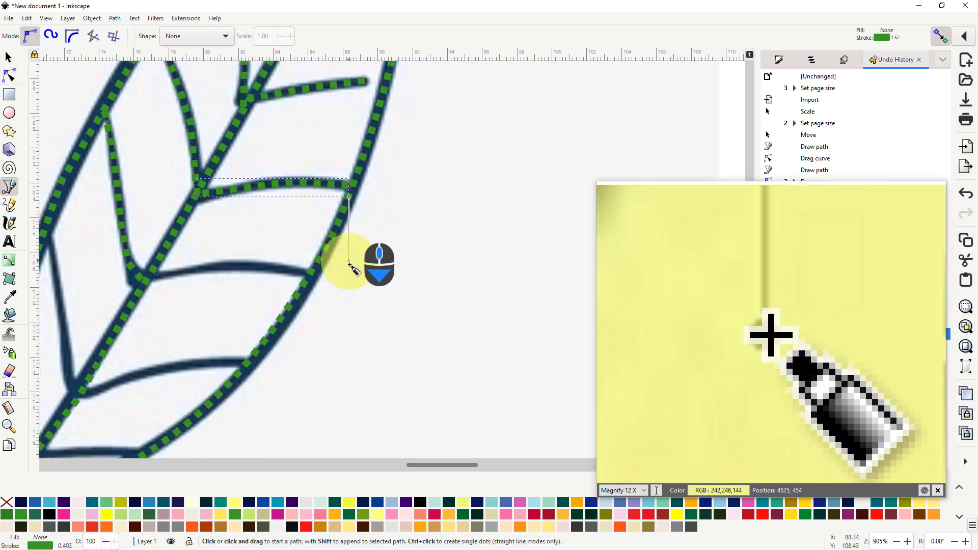
click(307, 275)
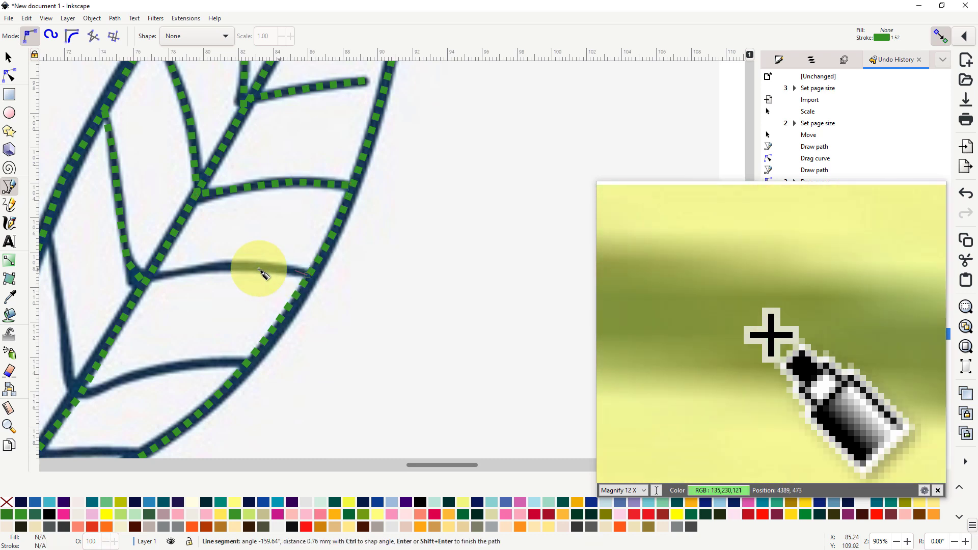
click(202, 265)
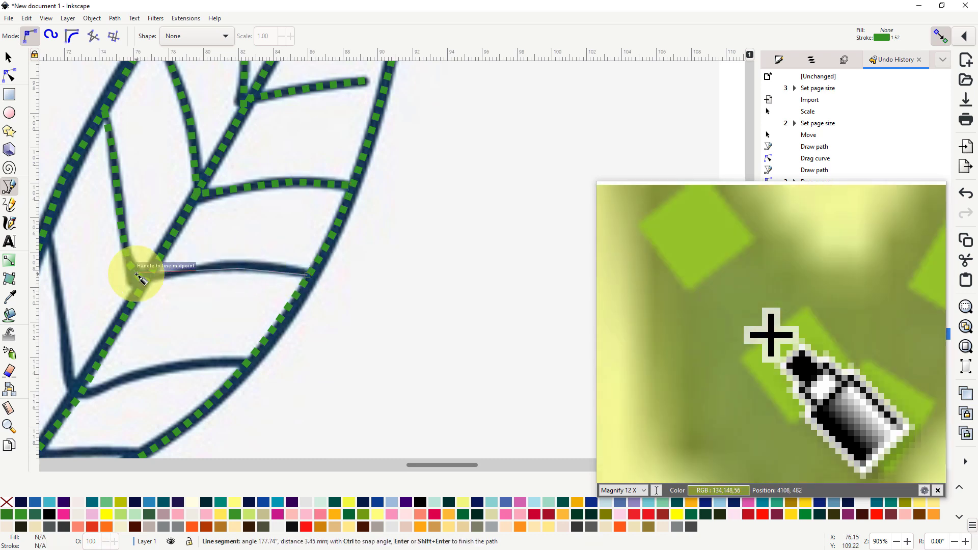
right_click(148, 278)
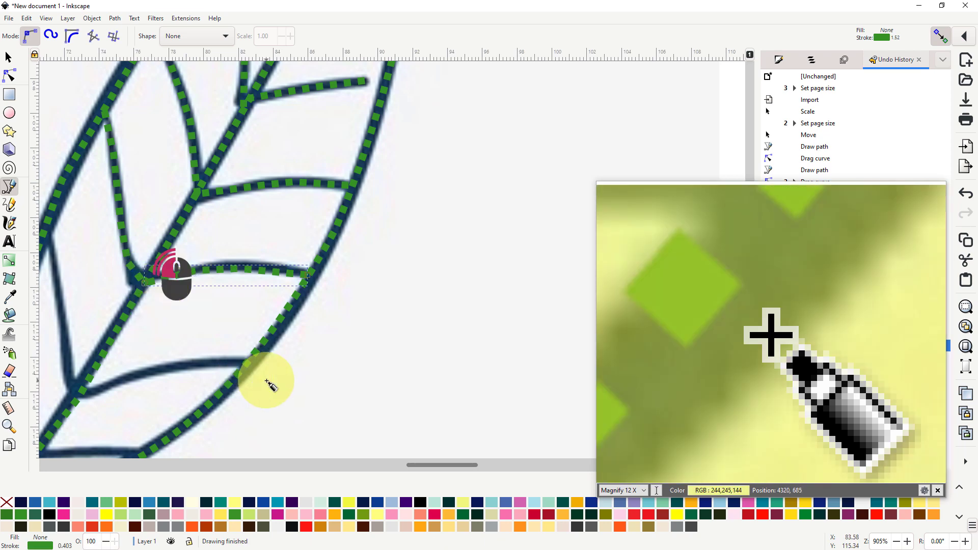
Trace the second-lowest right-side vein and the eighth left-side vein as separate paths meeting at the central vein
click(246, 364)
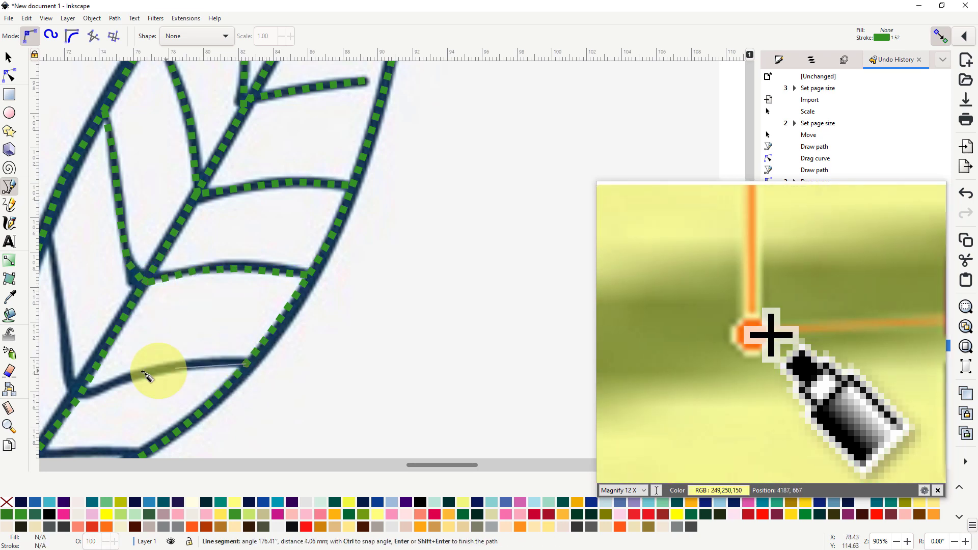
click(116, 387)
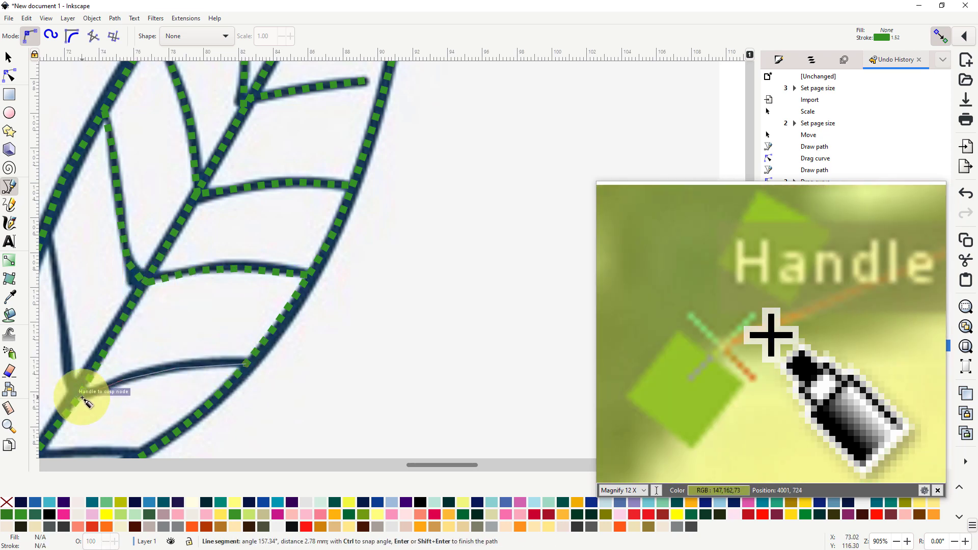
right_click(82, 400)
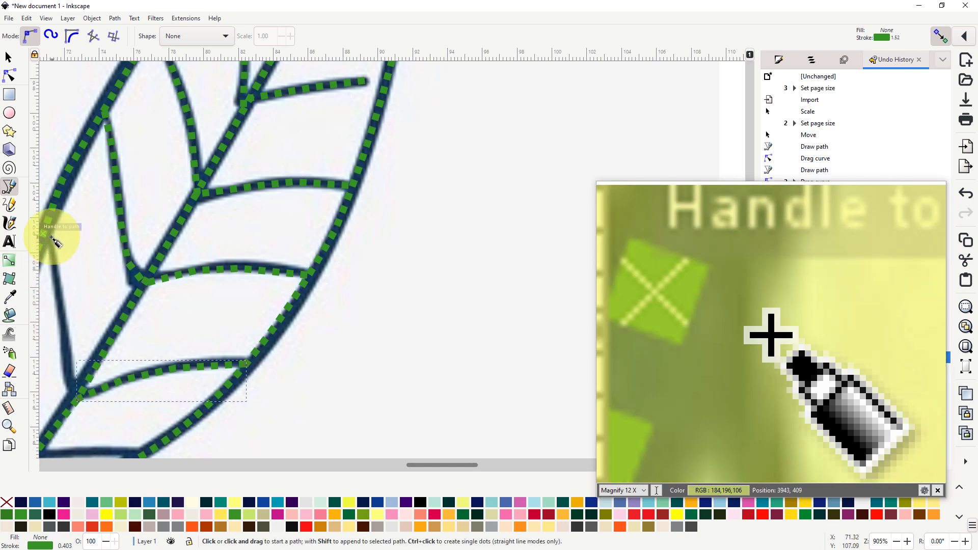
click(48, 236)
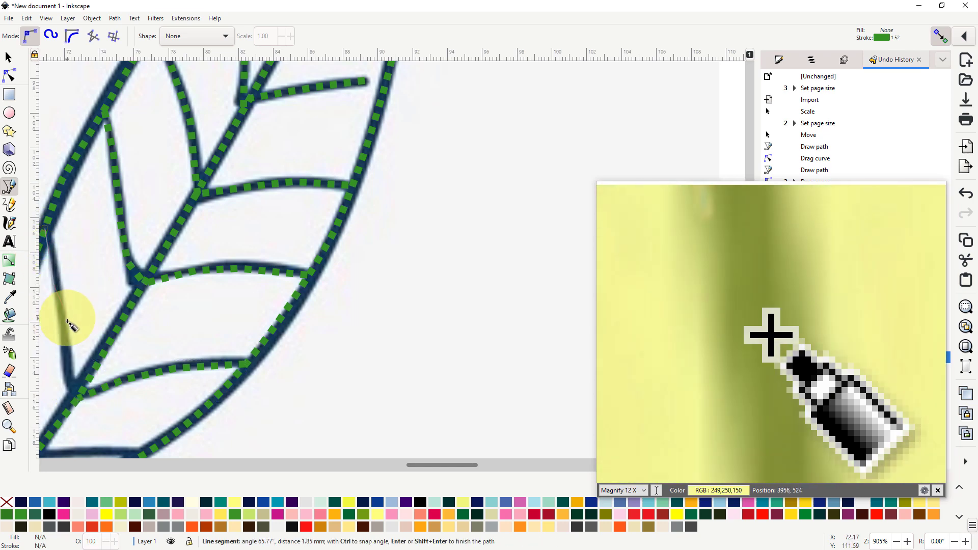
click(67, 350)
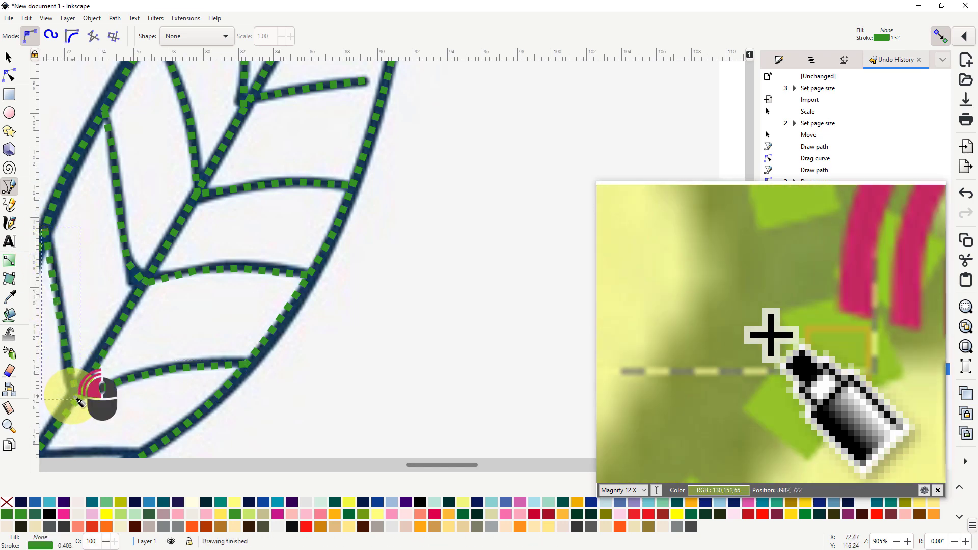
Trace the lowest vein on each side of the central vein near the leaf's base as separate Pen paths
drag(235, 334, 618, 185)
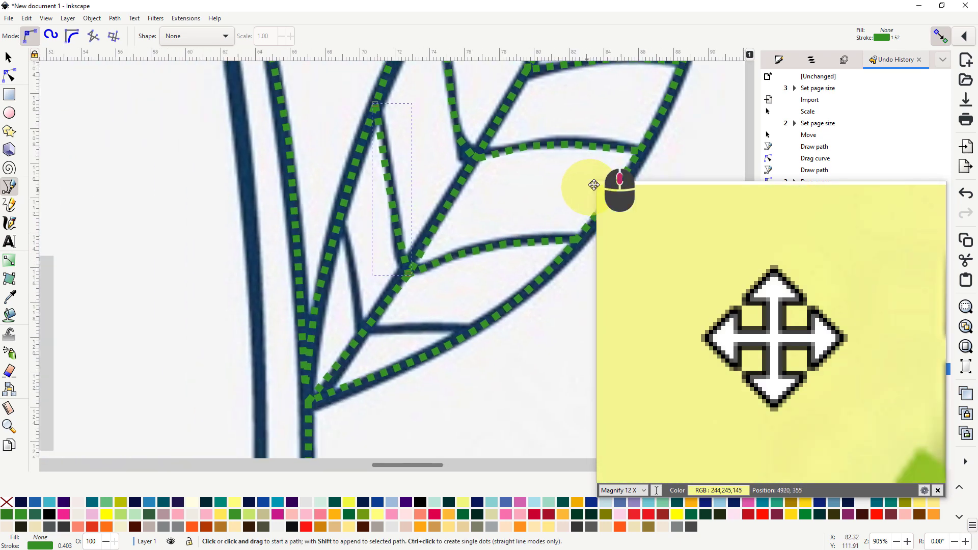
click(500, 309)
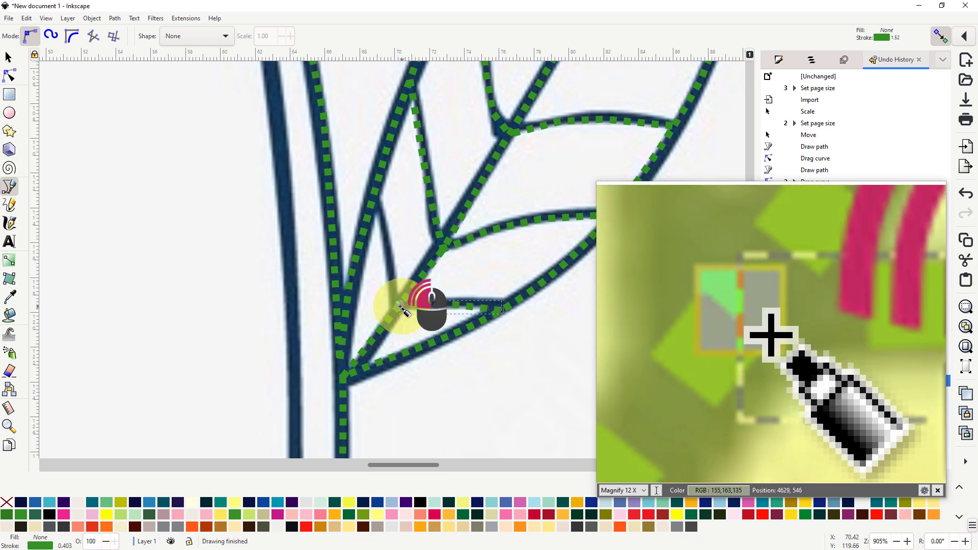
click(379, 201)
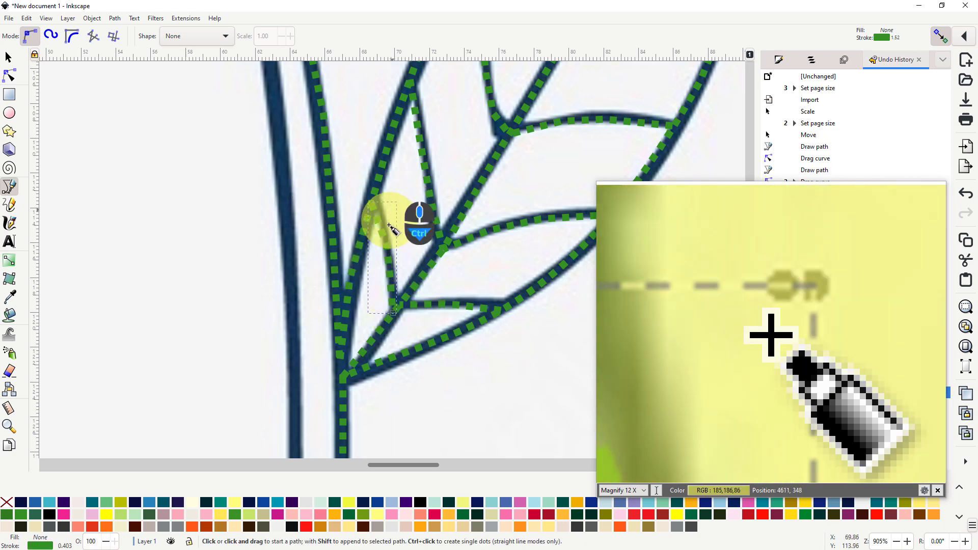
Trace the right side of the cup under the flower, from the stem's right line up to the front petal's lower edge
scroll(411, 219, down, 6)
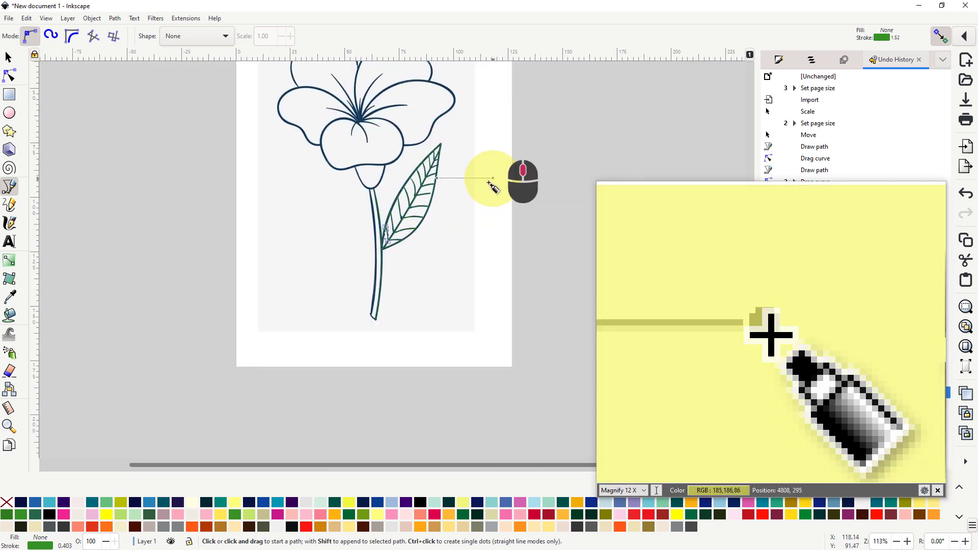
drag(492, 187, 393, 266)
scroll(279, 301, up, 2)
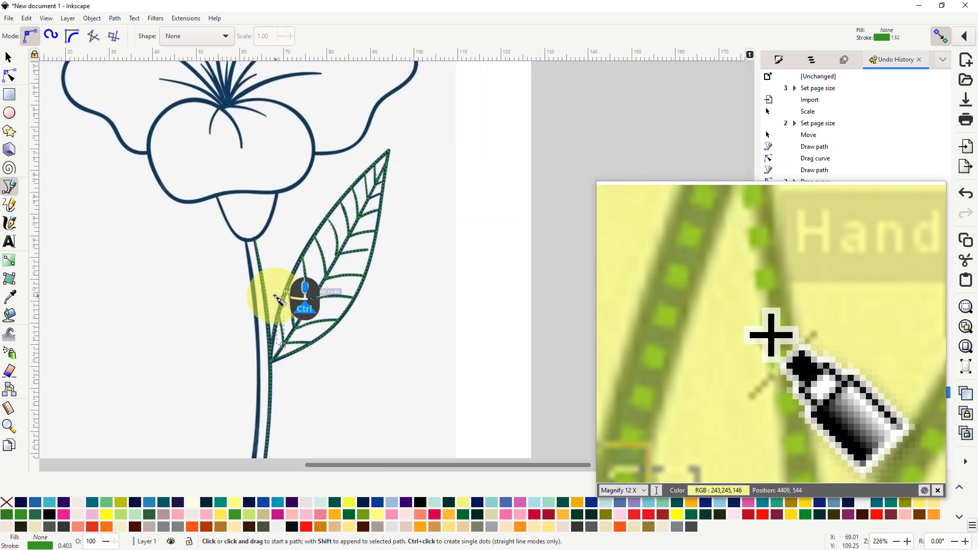
scroll(279, 301, up, 3)
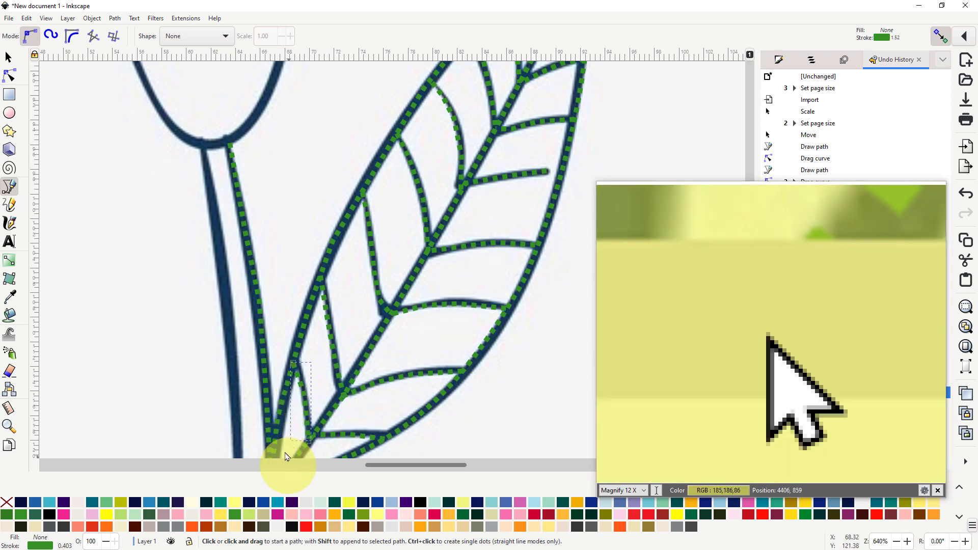
click(233, 139)
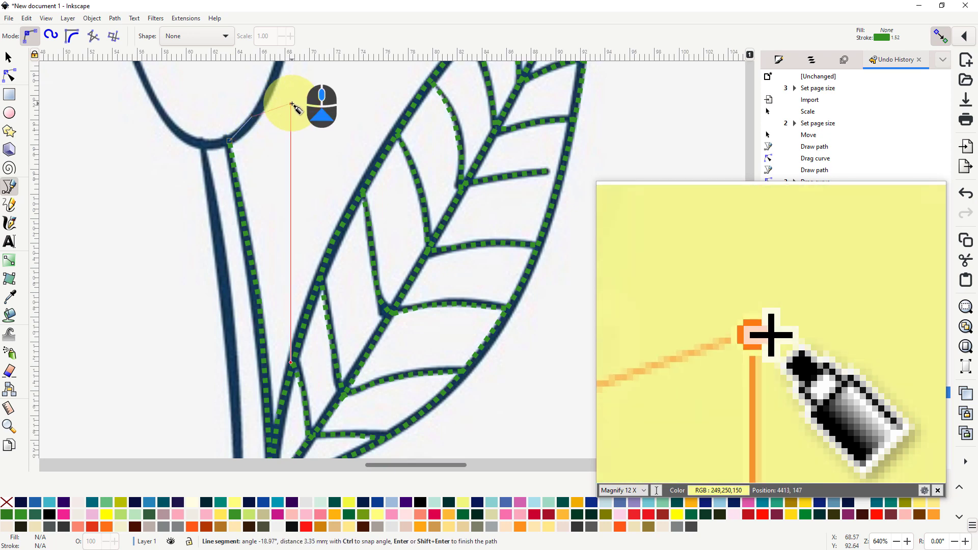
scroll(284, 188, up, 7)
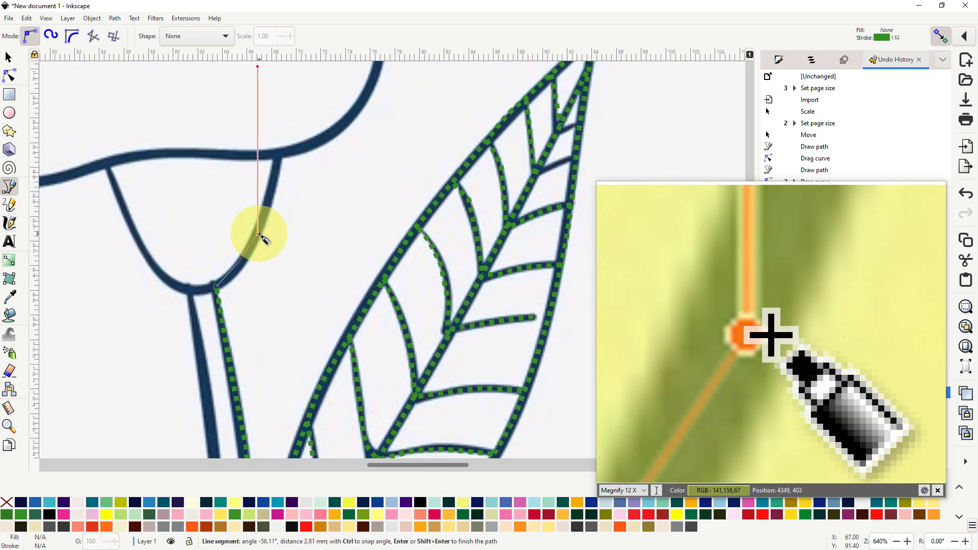
click(269, 204)
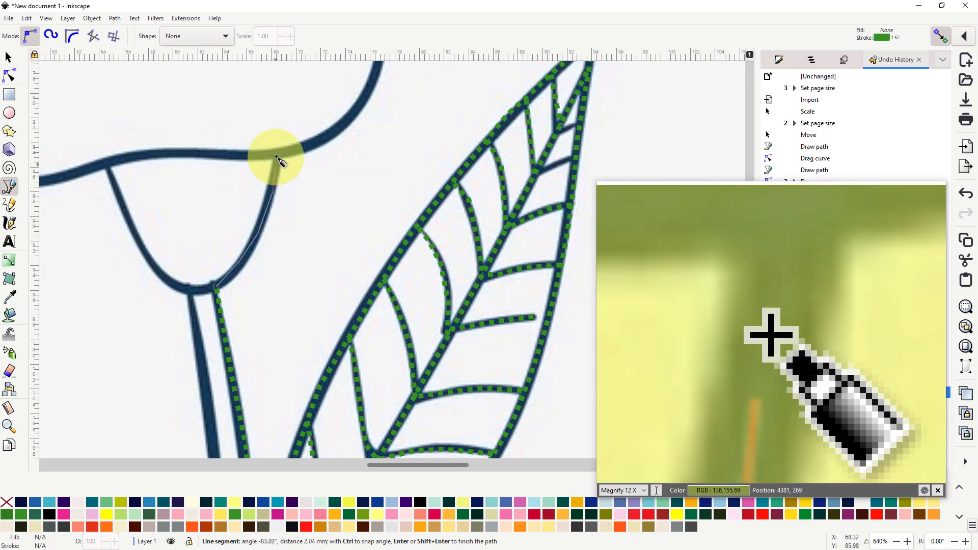
double_click(277, 156)
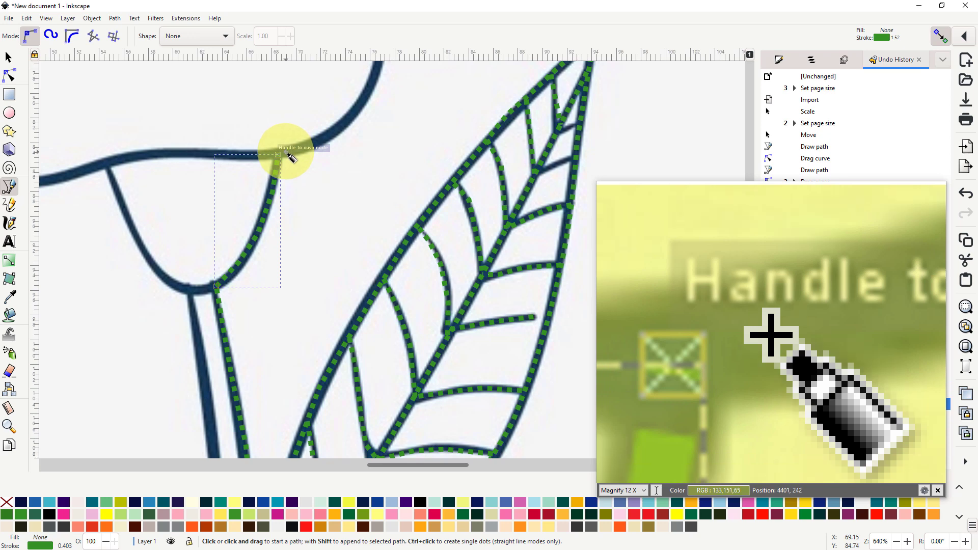
Trace the front petal's right outline from the cup's upper right corner around to the flower's centre as one path, and turn off snapping
click(281, 154)
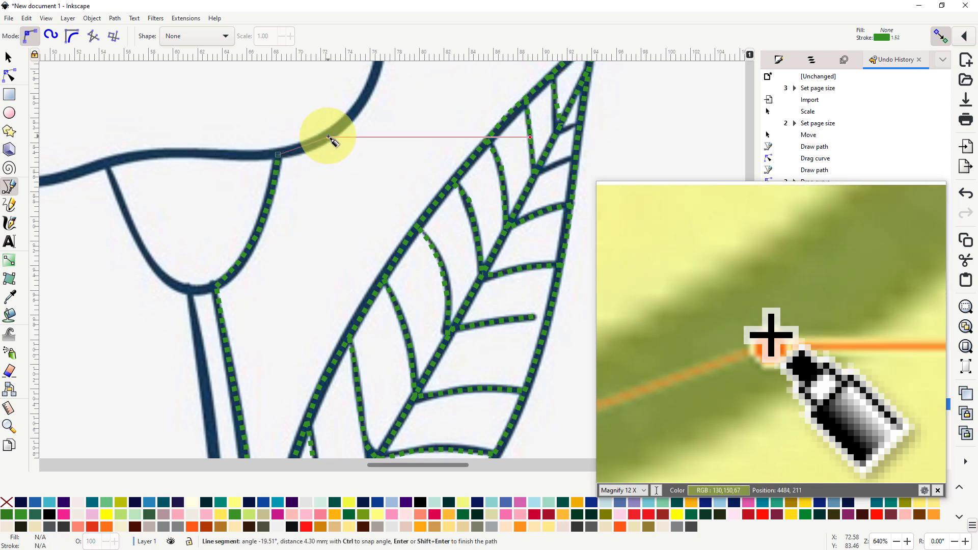
click(339, 130)
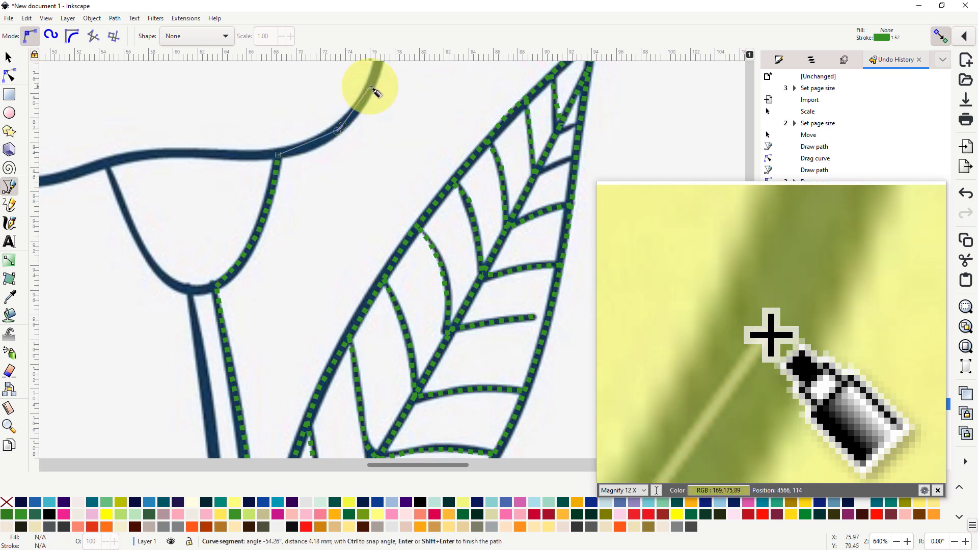
click(369, 84)
mouse_move(371, 87)
mouse_down()
mouse_move(299, 227)
mouse_move(267, 252)
mouse_up()
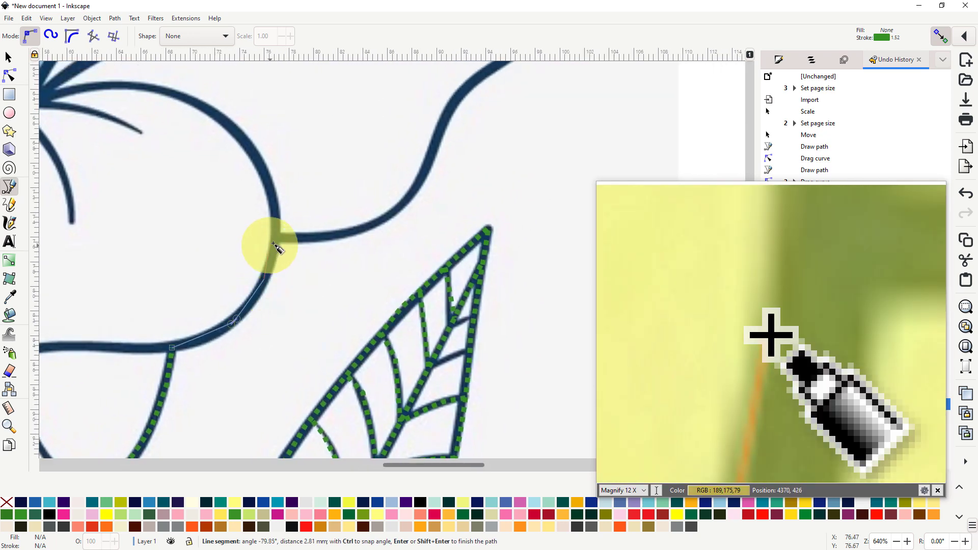
ctrl+scroll(278, 242, down, 3)
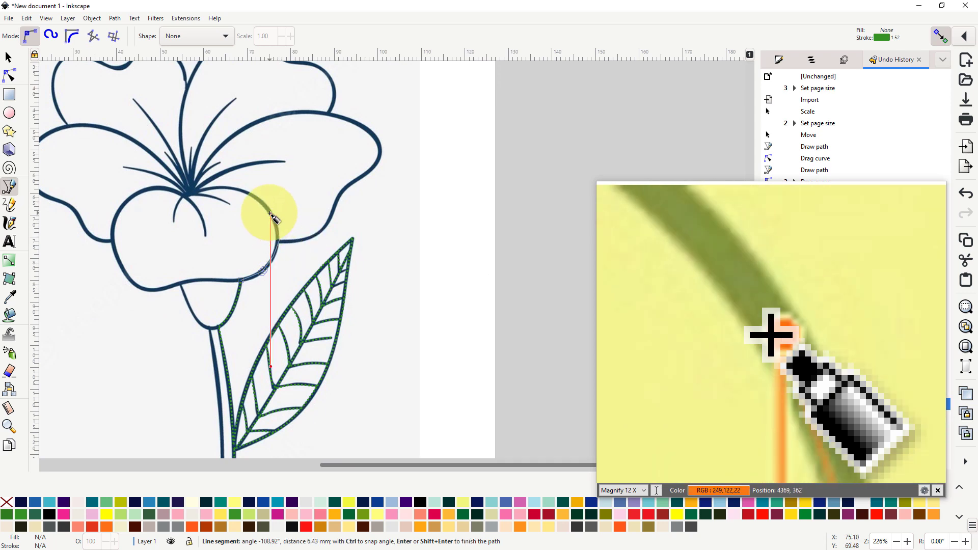
key(BackSpace)
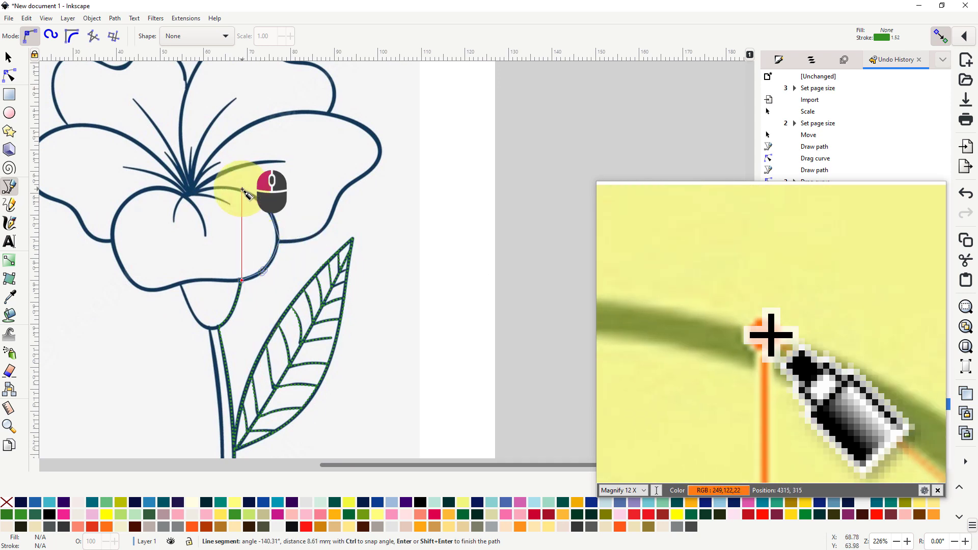
key(BackSpace)
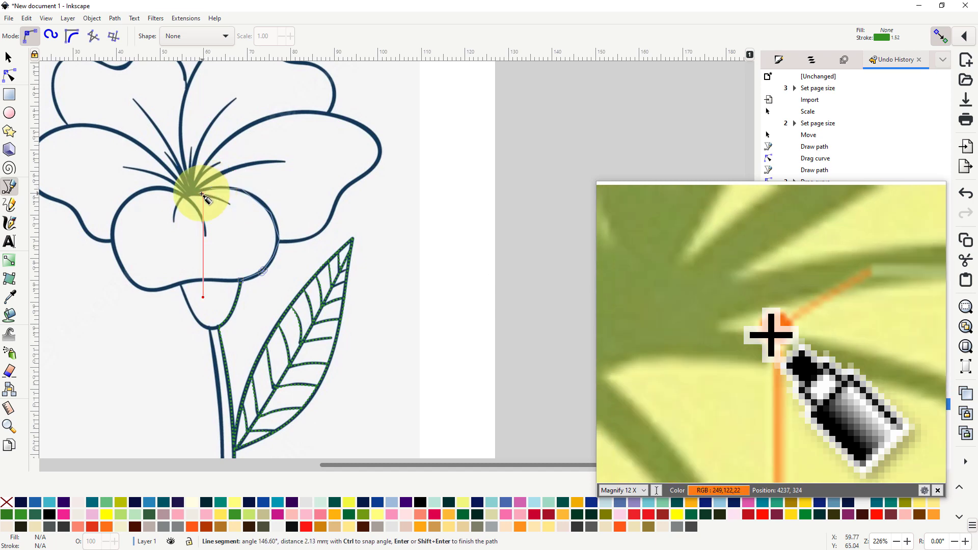
key(BackSpace)
click(186, 195)
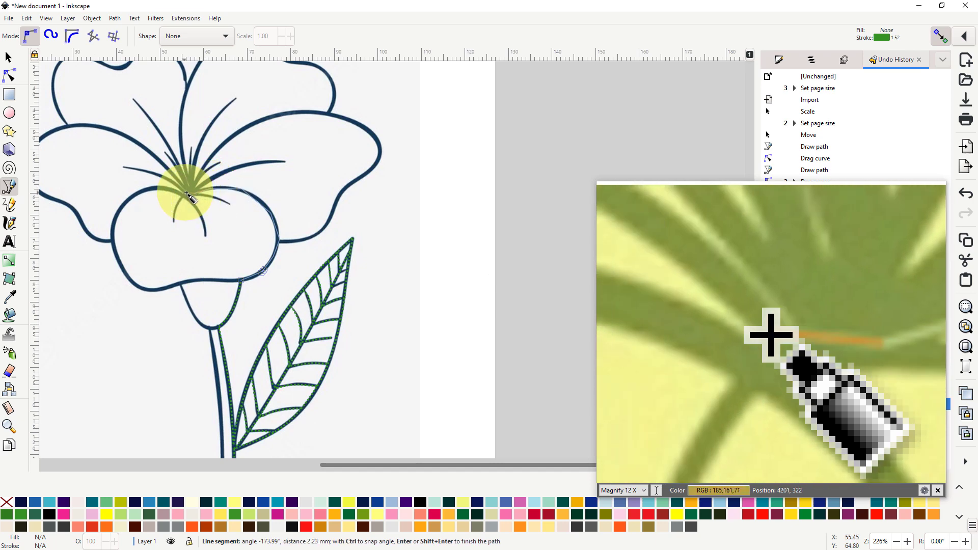
click(196, 193)
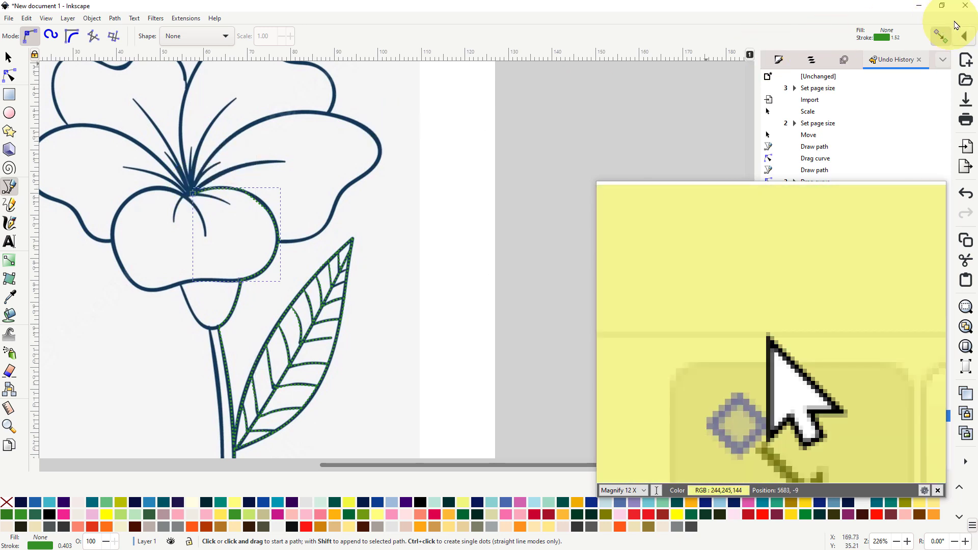
click(940, 36)
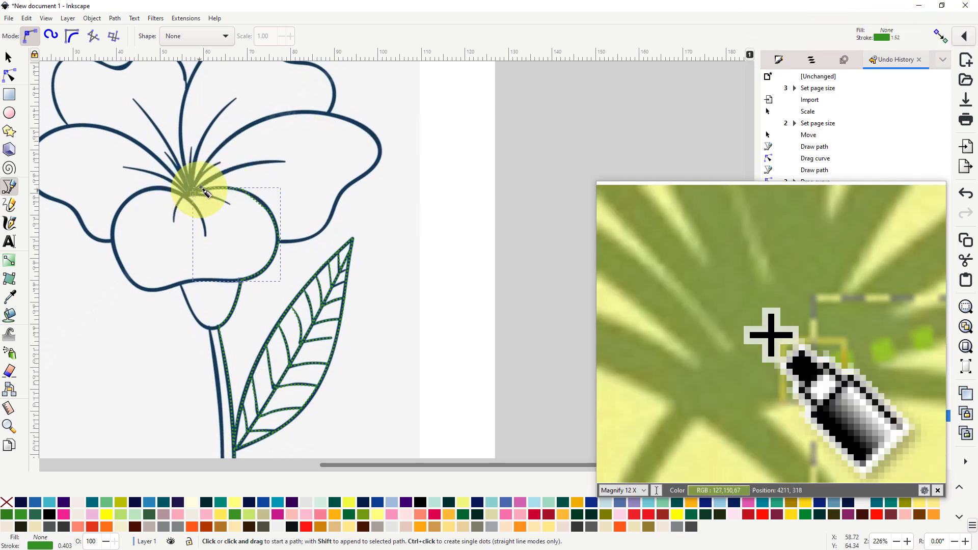
Trace the long and short vein lines in the right petal as separate paths running out from the flower's centre
click(198, 188)
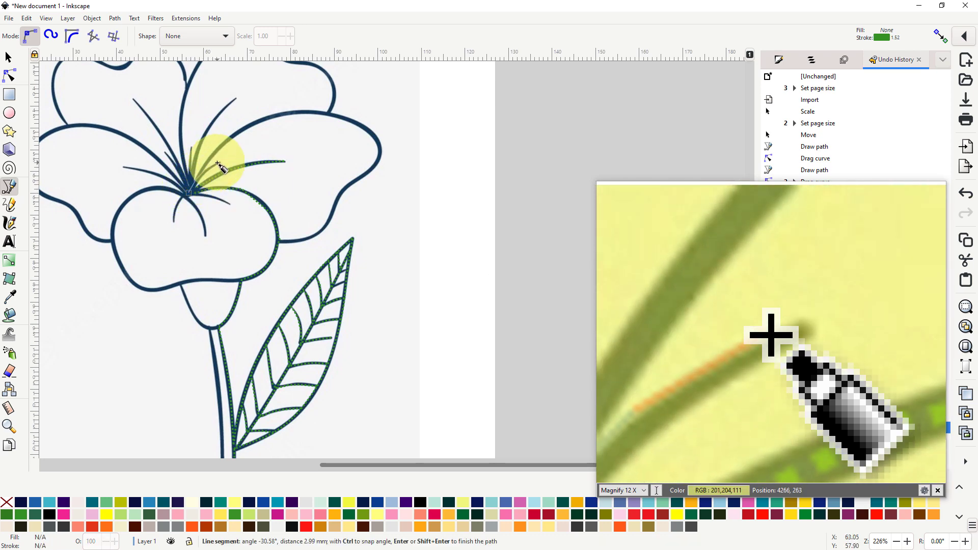
click(189, 194)
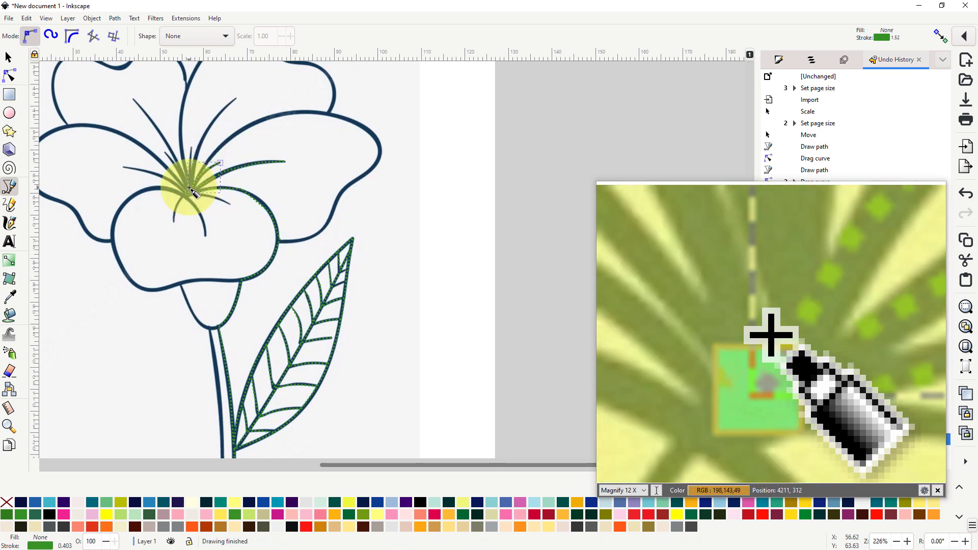
Trace the right petal's outline as one path from the flower's centre around its outer edge to the front petal's right side
click(194, 192)
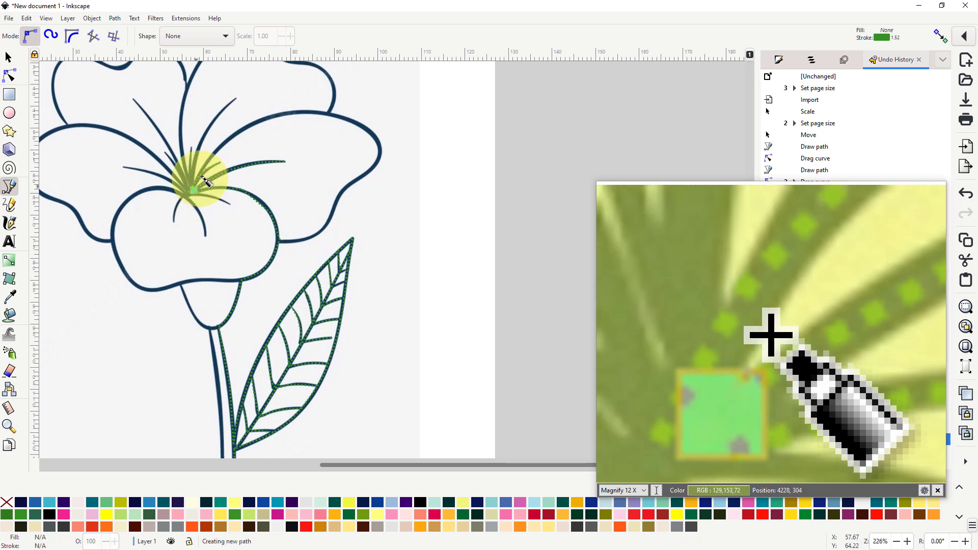
click(229, 145)
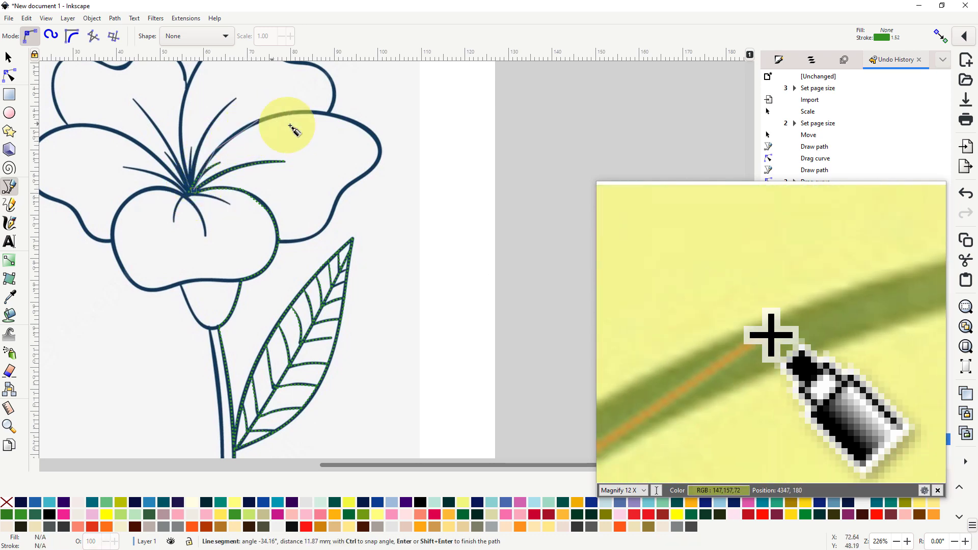
click(261, 122)
click(354, 128)
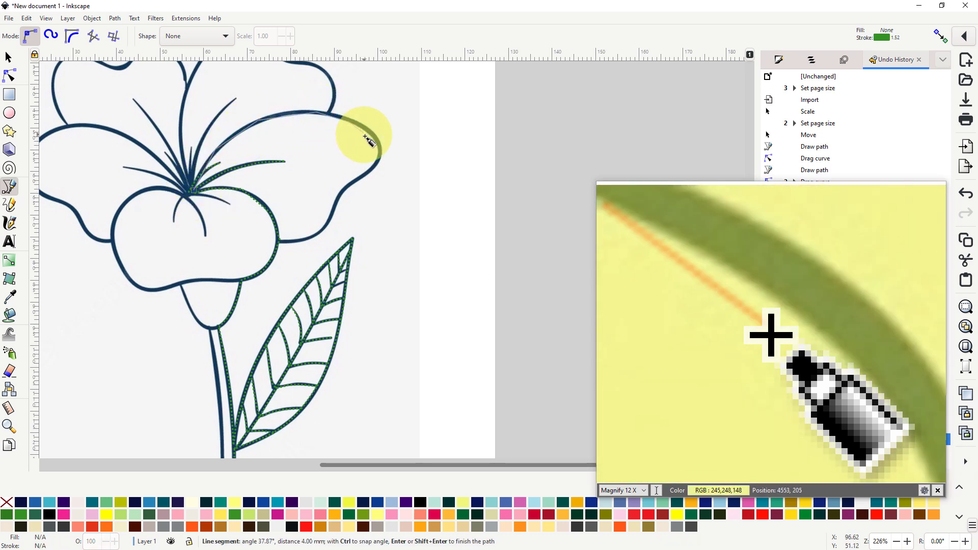
click(373, 170)
click(342, 199)
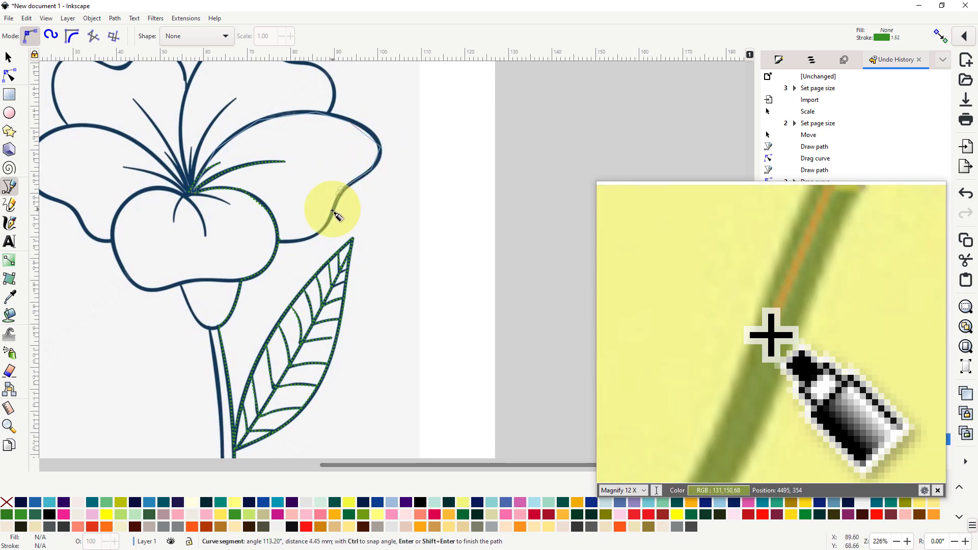
click(308, 237)
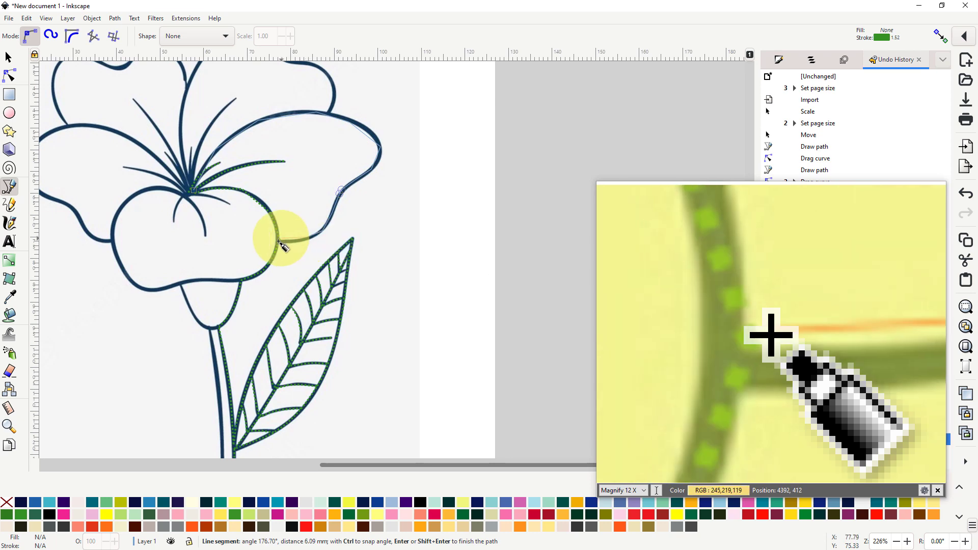
click(279, 243)
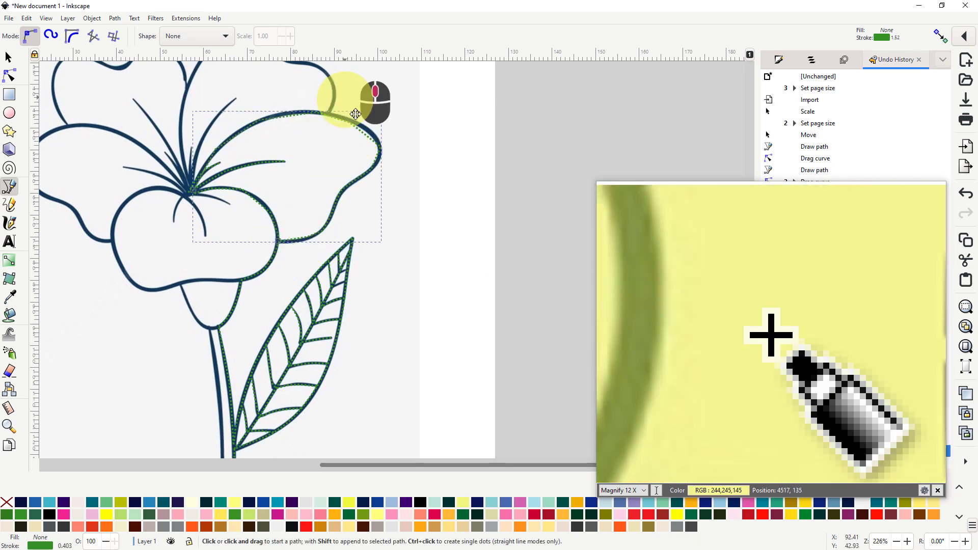
Trace the upper right petal's outline from its junction with the right petal, over the top and down to the flower's centre
scroll(360, 98, up, 4)
scroll(404, 186, left, 2)
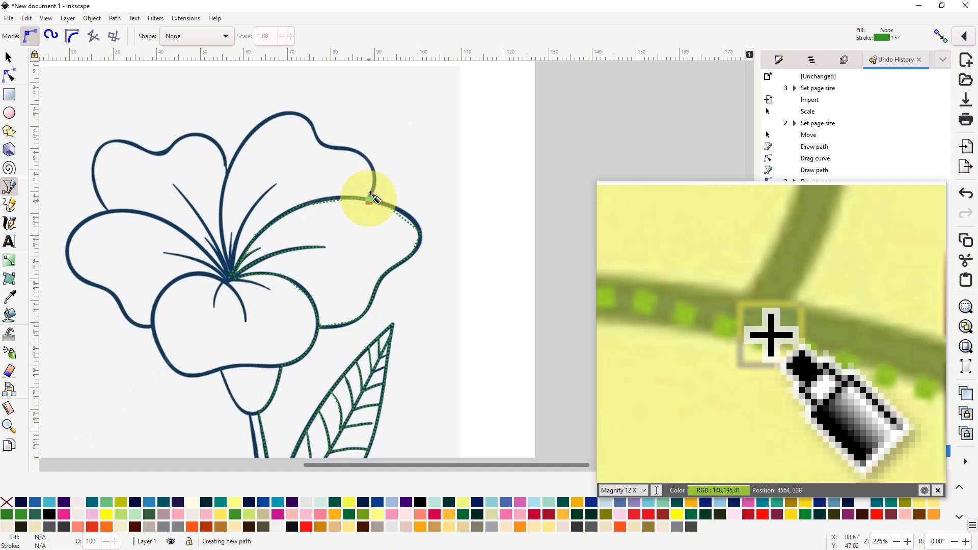
click(369, 199)
click(366, 162)
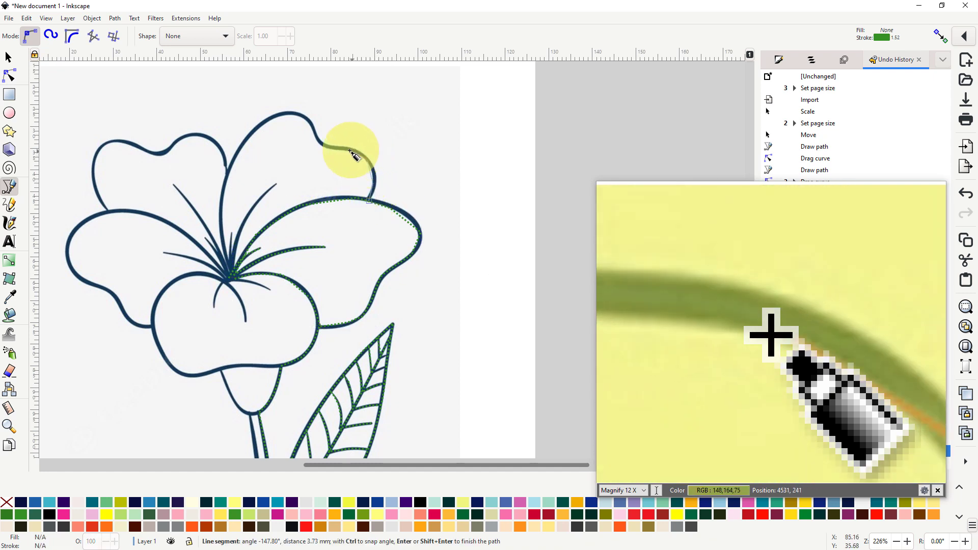
click(330, 149)
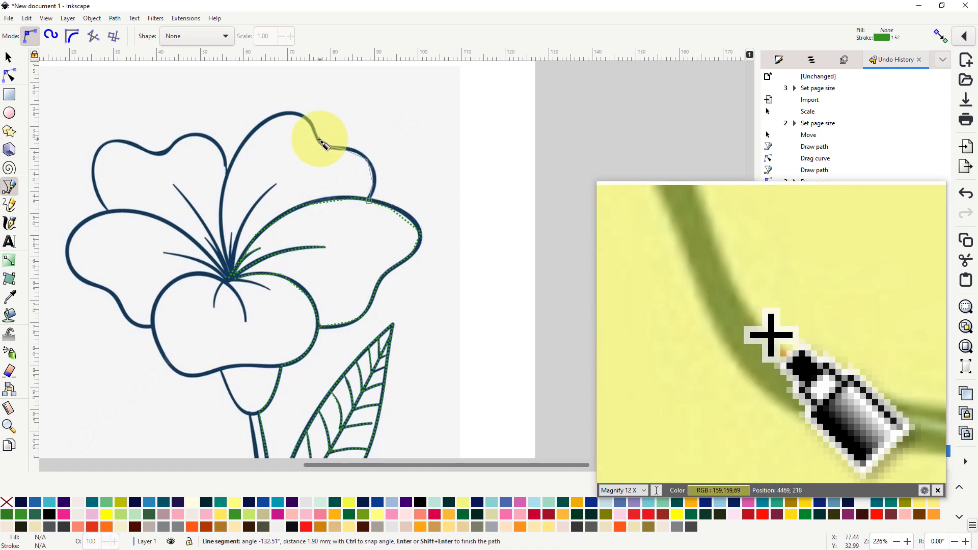
click(305, 121)
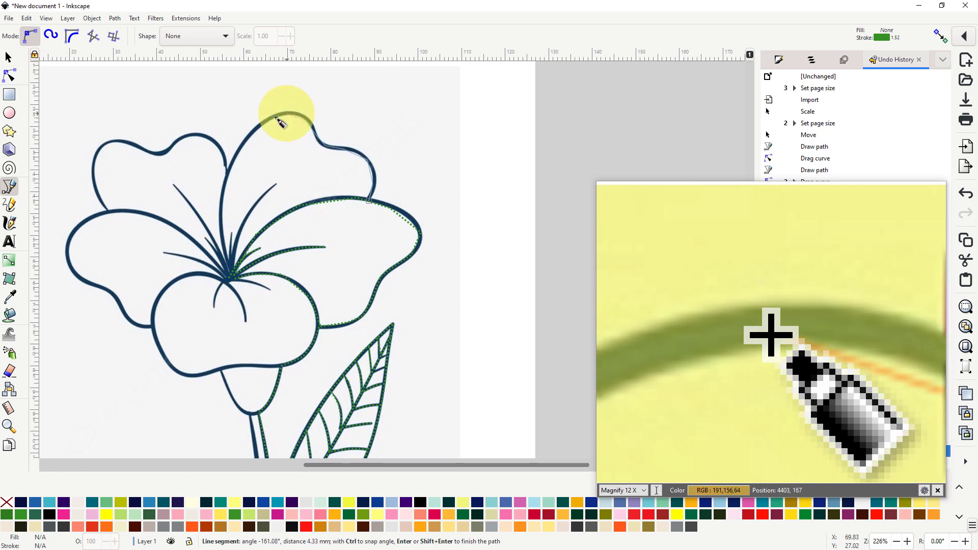
click(276, 119)
click(237, 157)
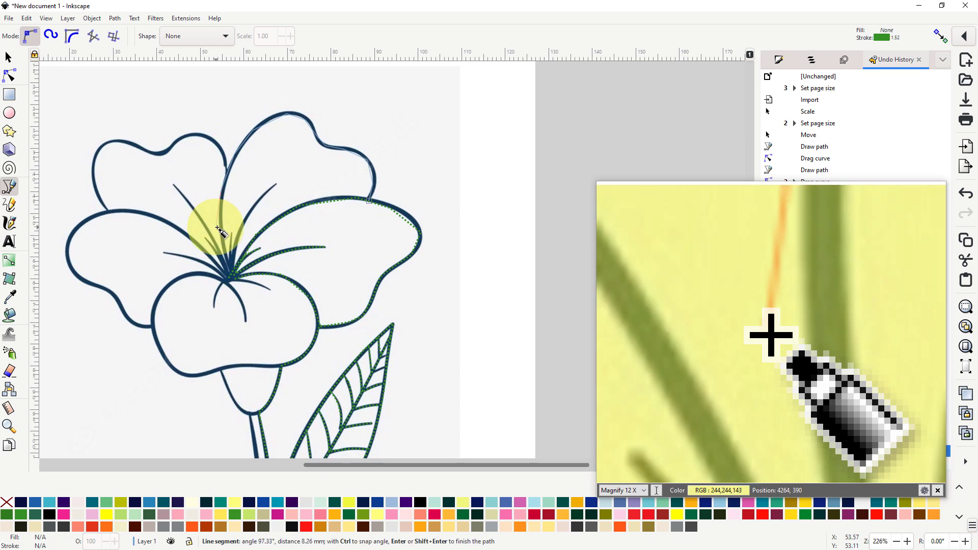
click(228, 240)
click(224, 256)
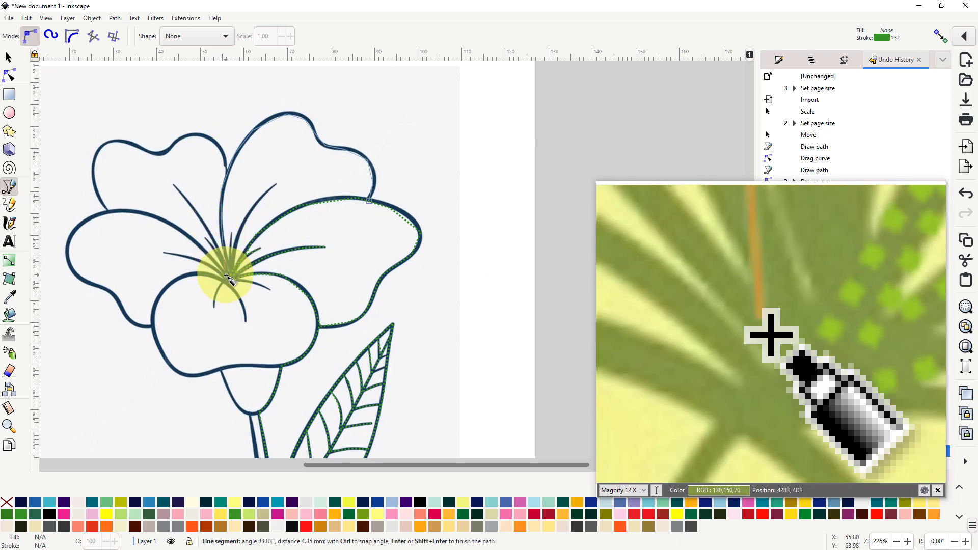
double_click(230, 280)
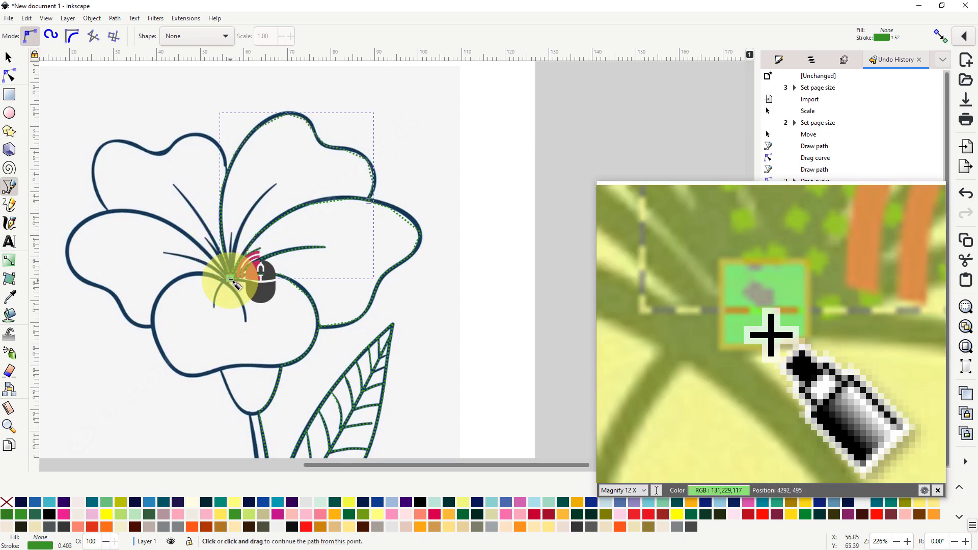
Trace the long vein line in the upper right petal from the flower's centre to its tip
click(247, 238)
click(249, 214)
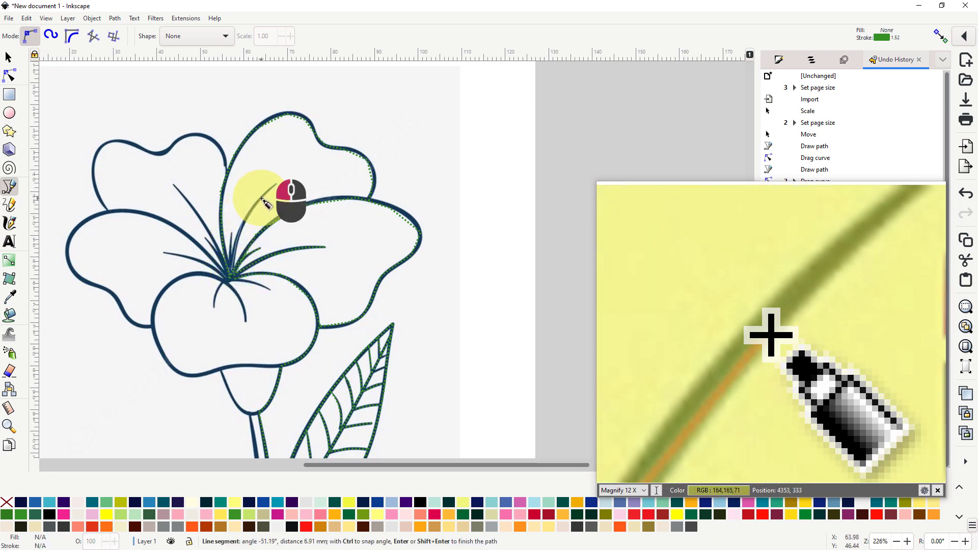
double_click(275, 183)
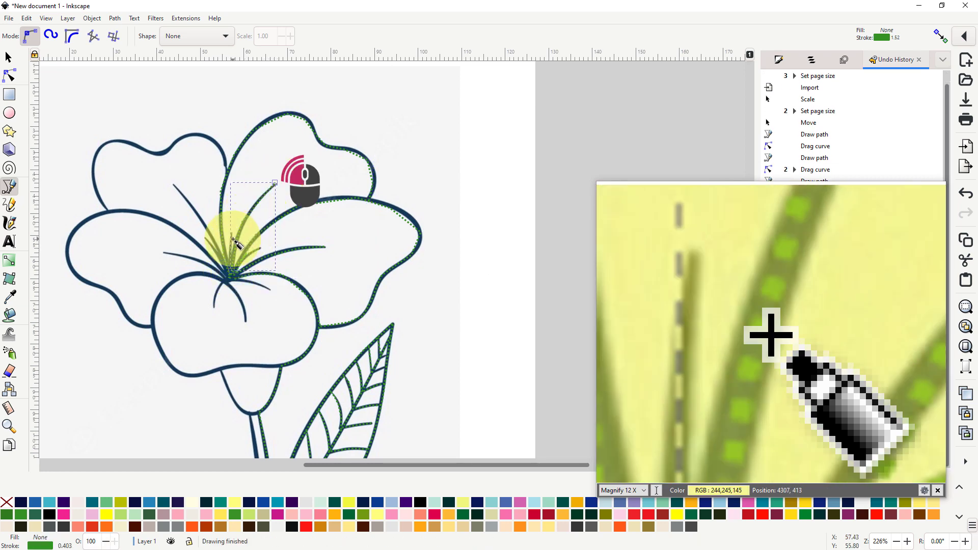
Trace the short vertical line above the flower's centre and the long vein line in the upper left petal as separate paths
click(230, 232)
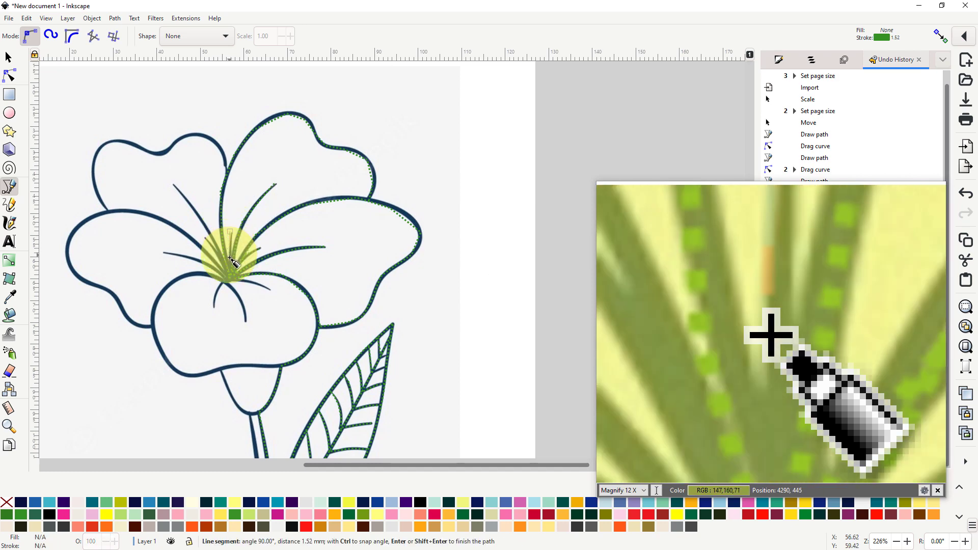
click(231, 271)
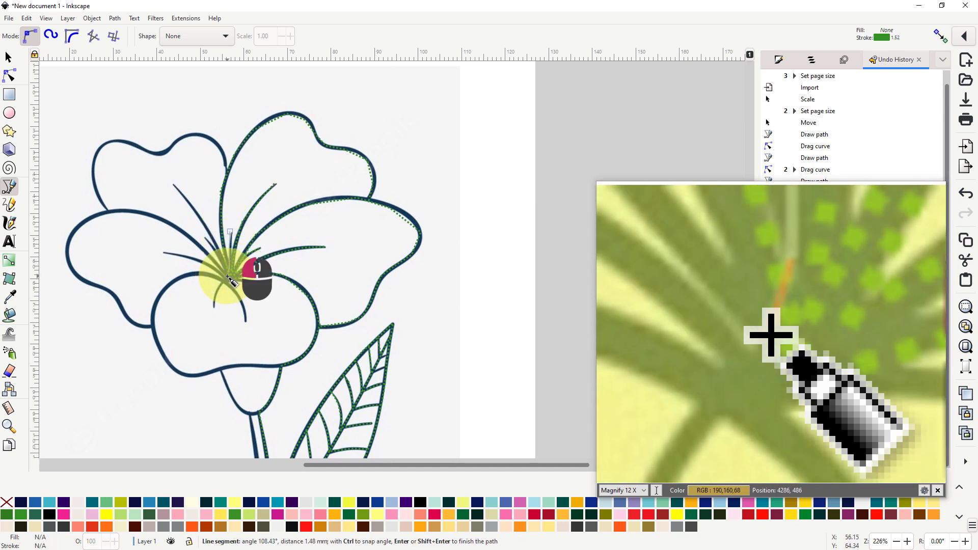
click(203, 235)
click(183, 200)
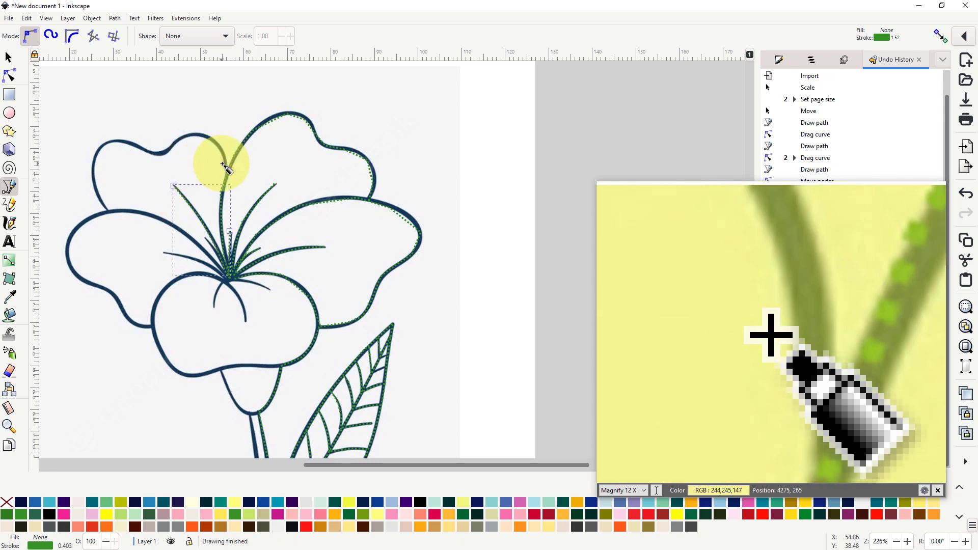
Trace the upper left petal's wavy outline from the upper right petal's edge around to the left petal's upper edge
click(227, 168)
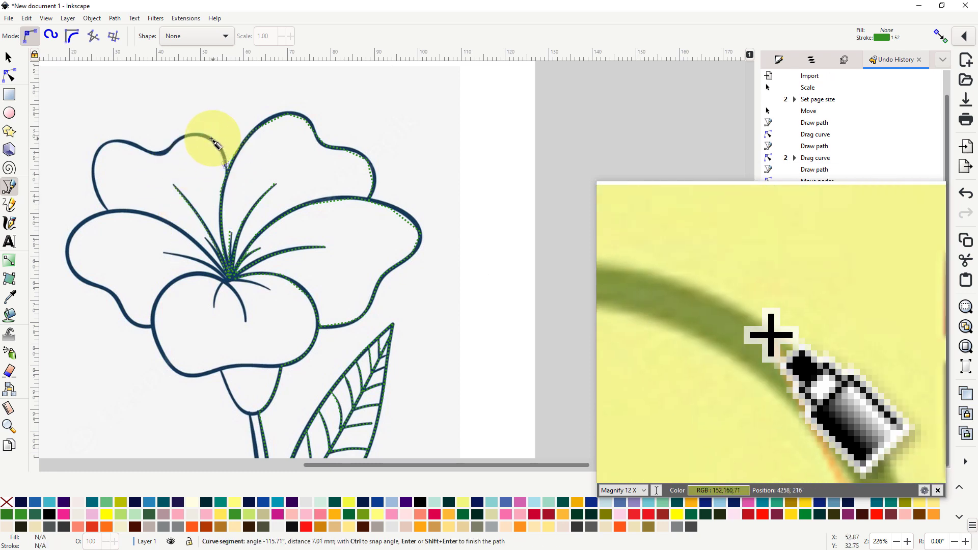
click(175, 154)
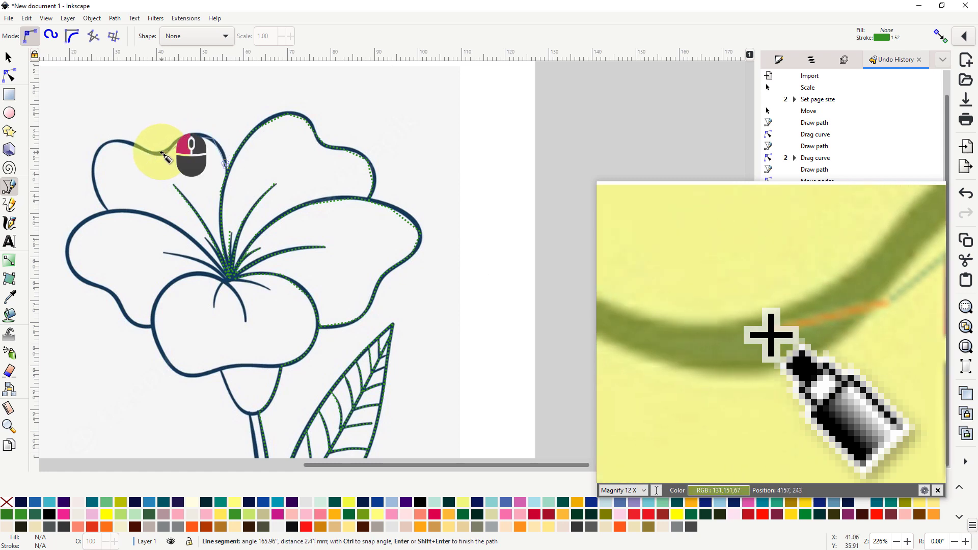
click(151, 153)
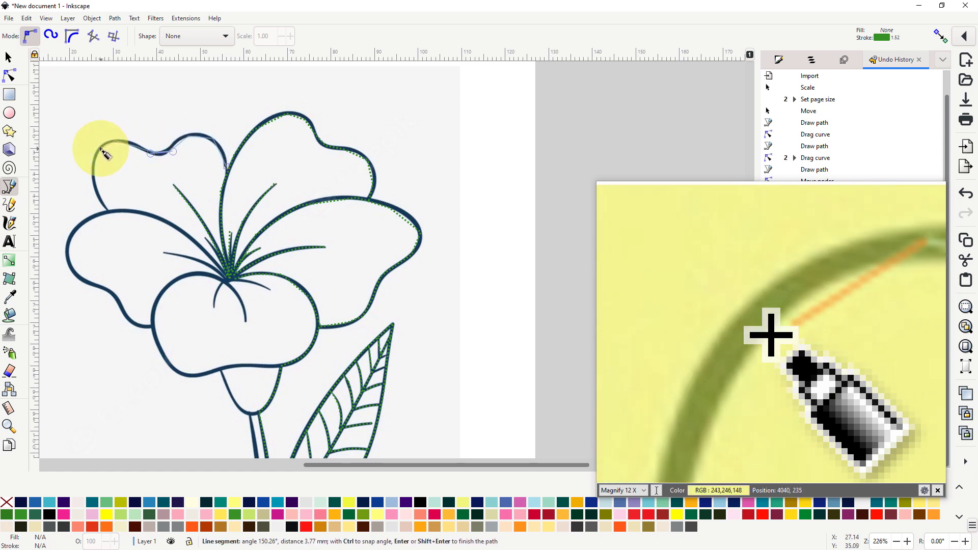
click(93, 166)
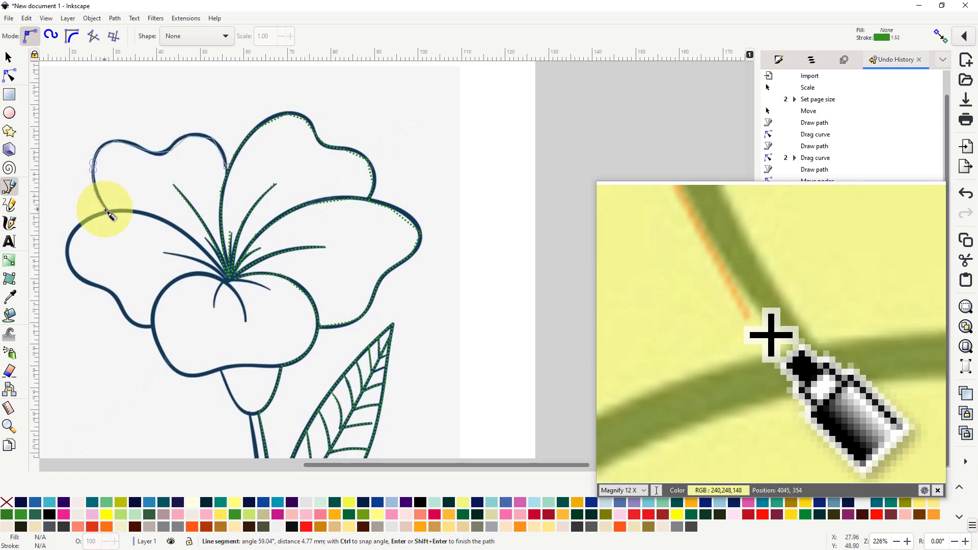
click(107, 210)
right_click(134, 211)
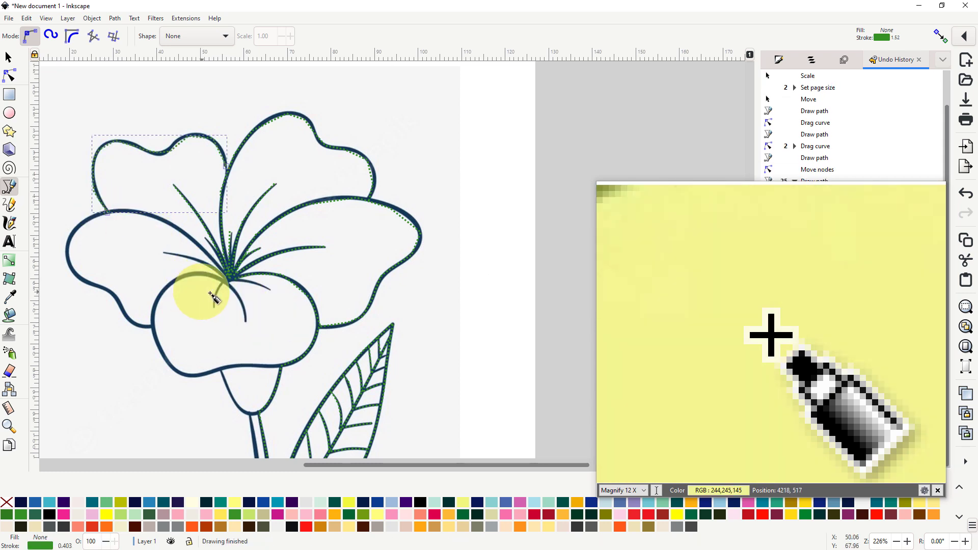
Trace the left petal's outline from the front petal's left side around its outer edge to the flower's centre
click(151, 328)
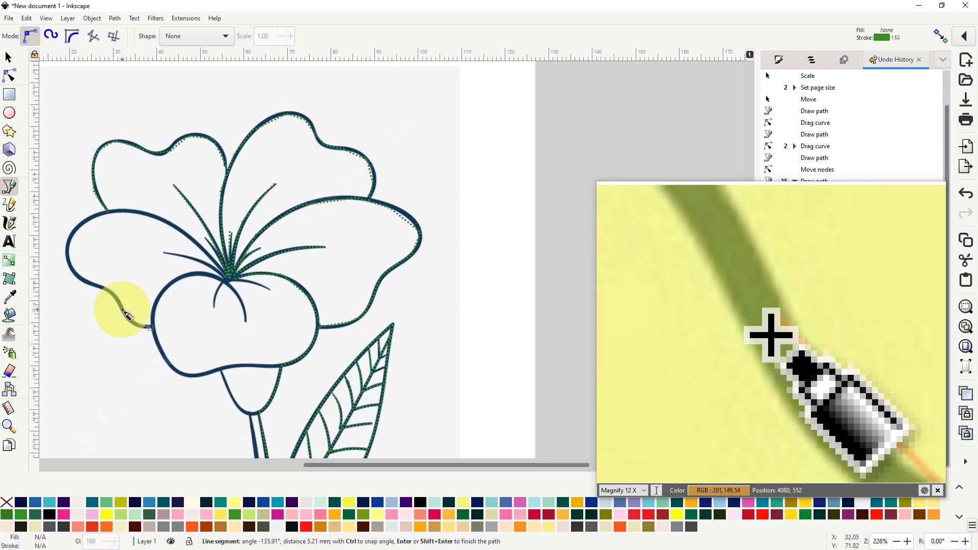
click(108, 292)
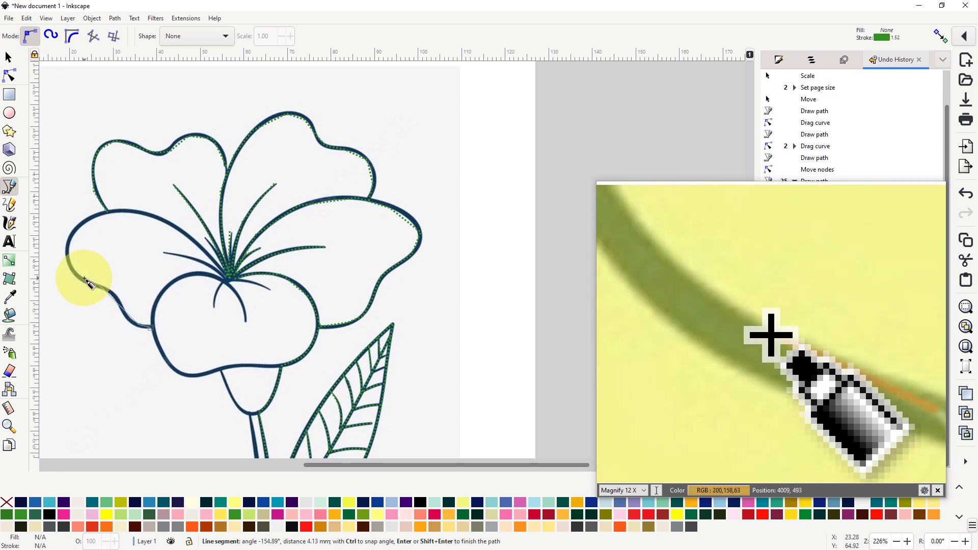
click(67, 241)
click(109, 212)
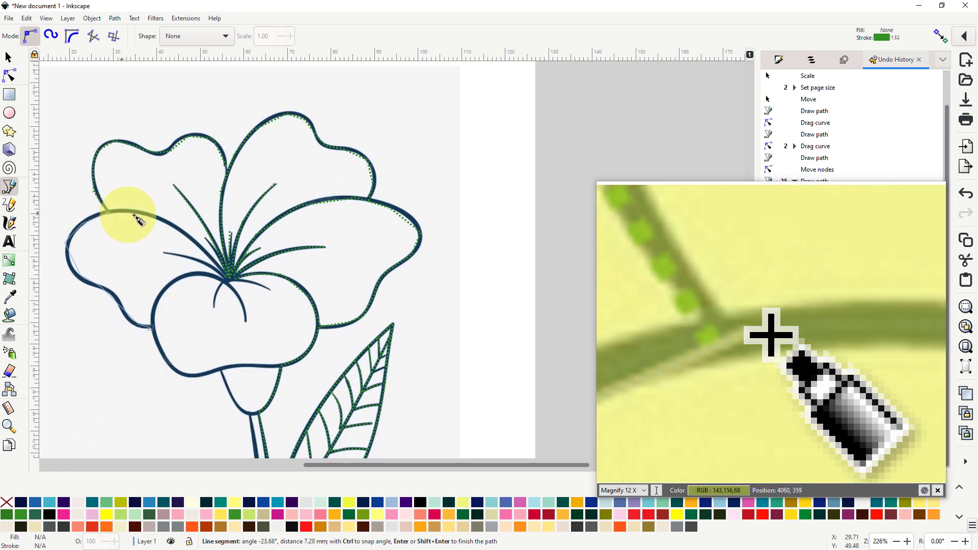
click(152, 218)
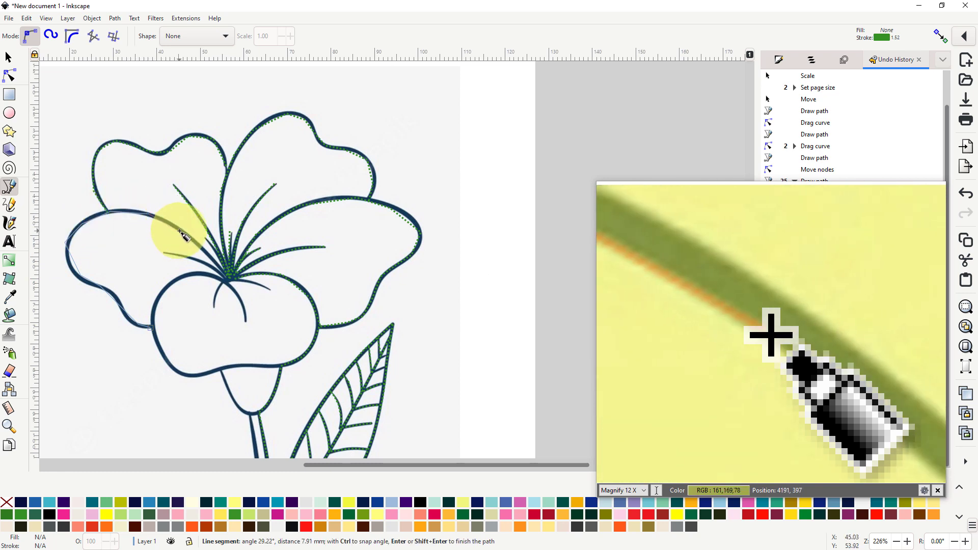
click(207, 252)
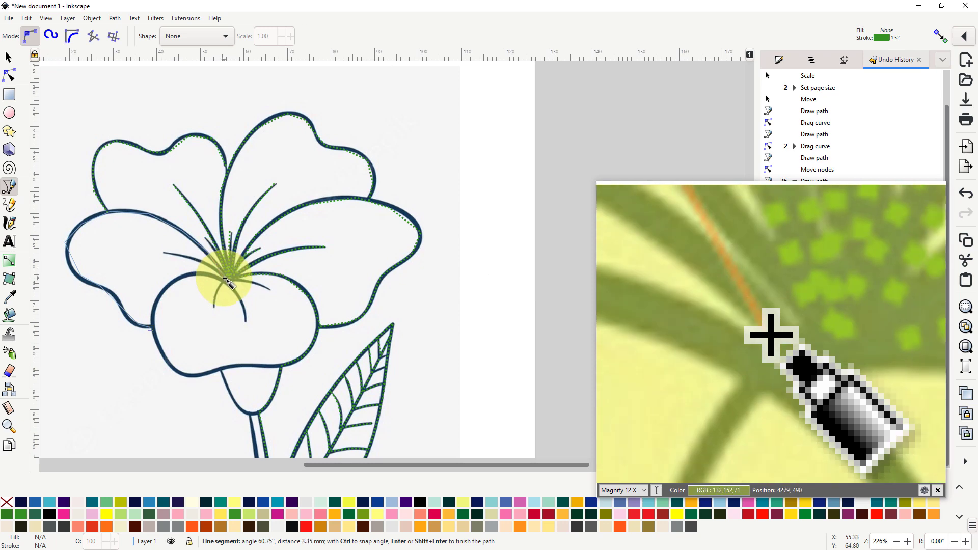
double_click(226, 283)
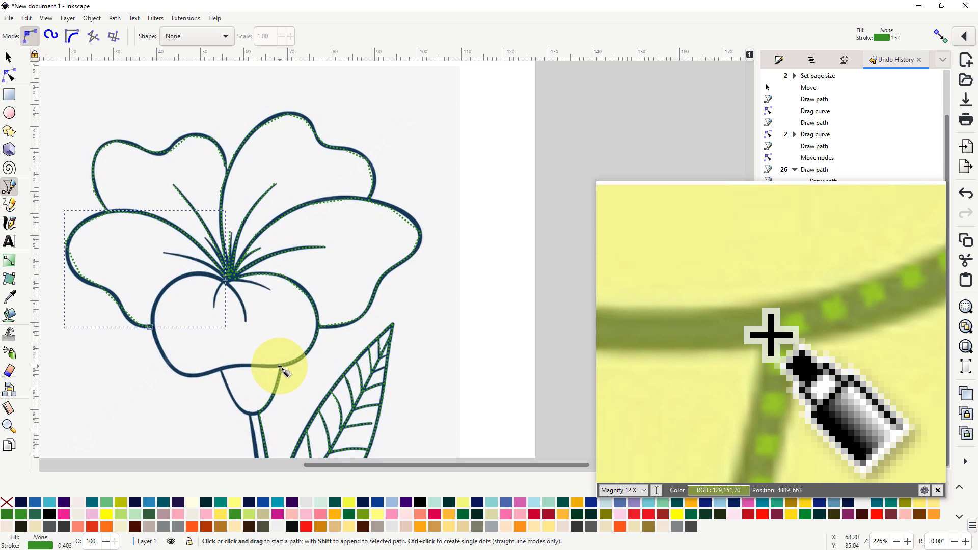
Trace the front petal's outline from the cup's upper right corner around its left side, over the top and down the inner curved line
click(278, 366)
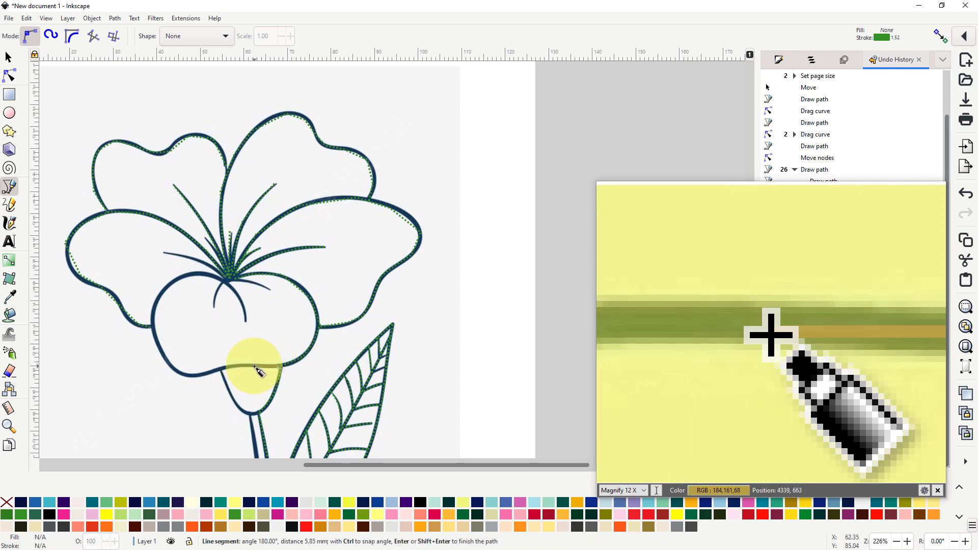
click(235, 366)
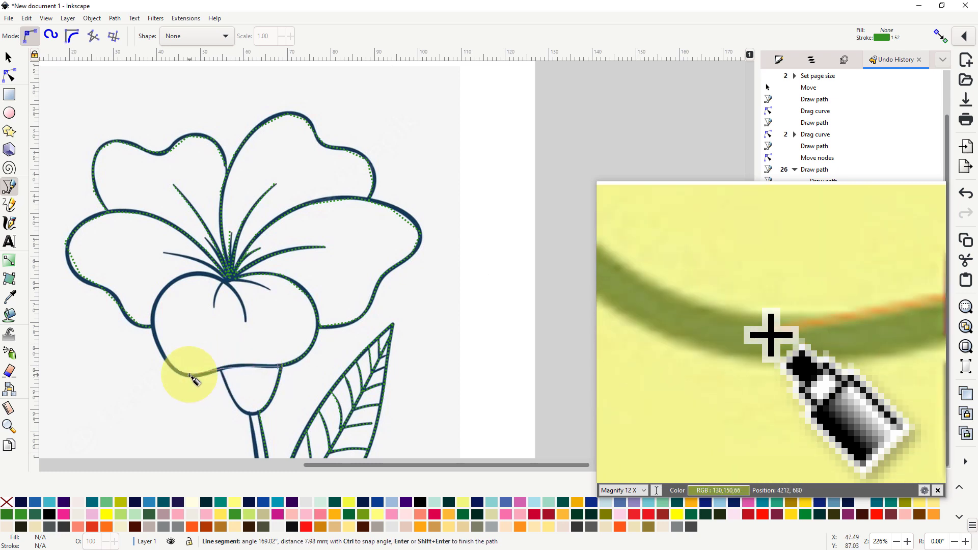
click(189, 373)
click(162, 347)
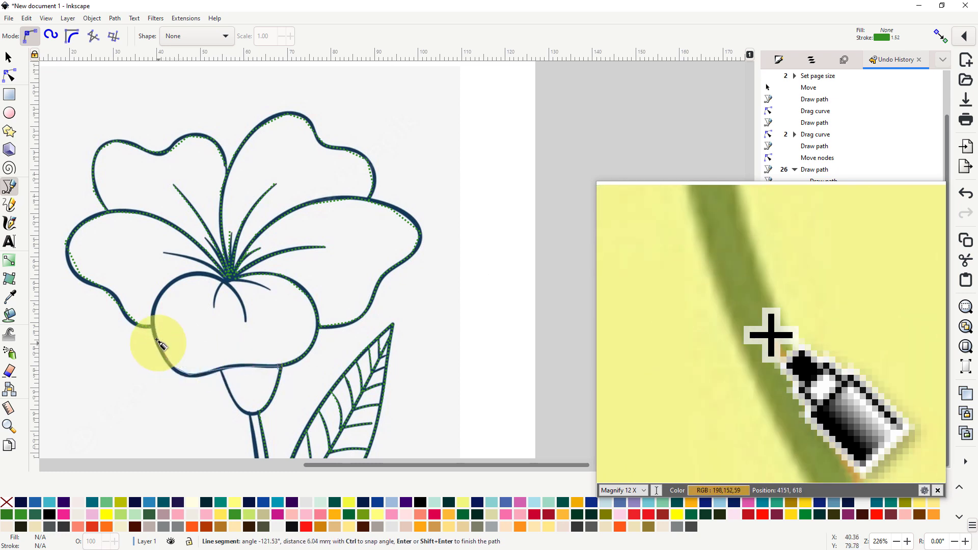
click(157, 295)
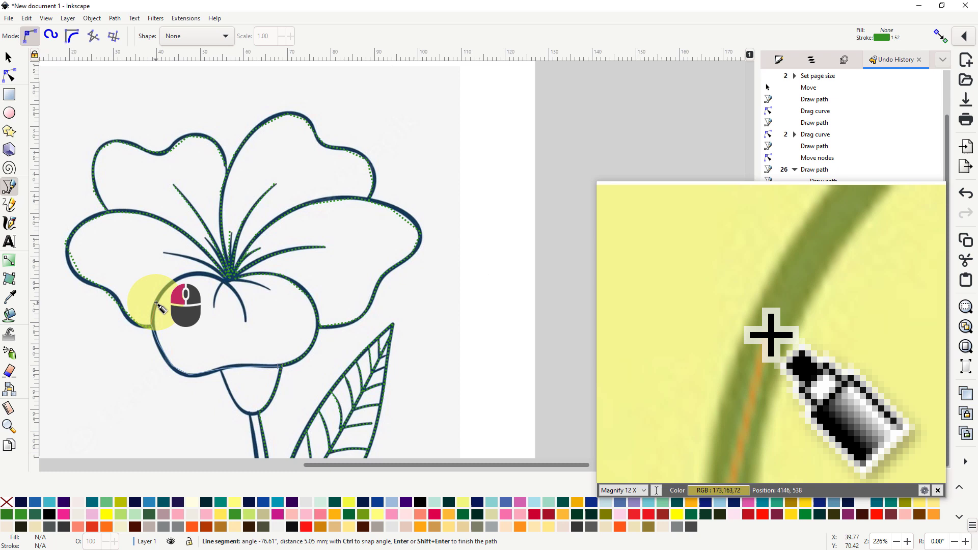
click(177, 281)
click(224, 279)
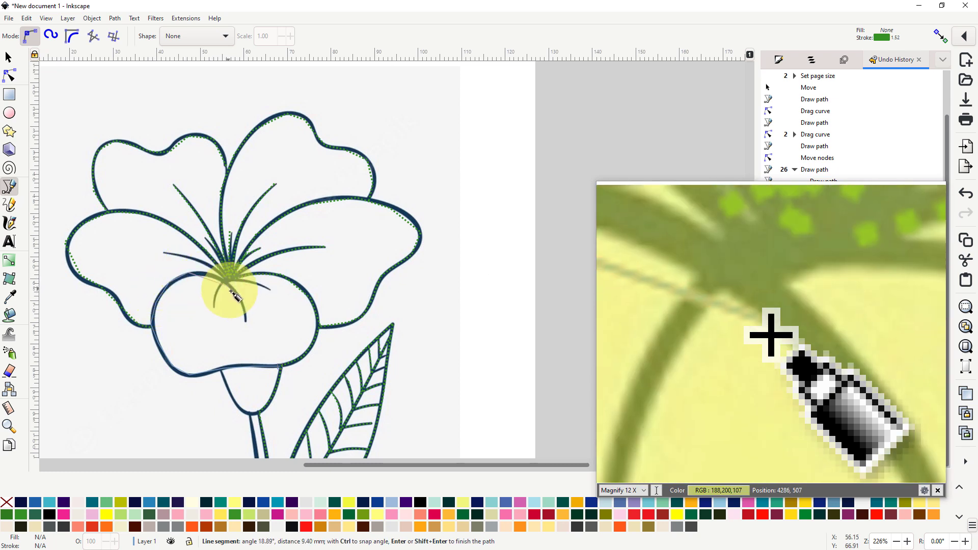
click(229, 291)
double_click(246, 325)
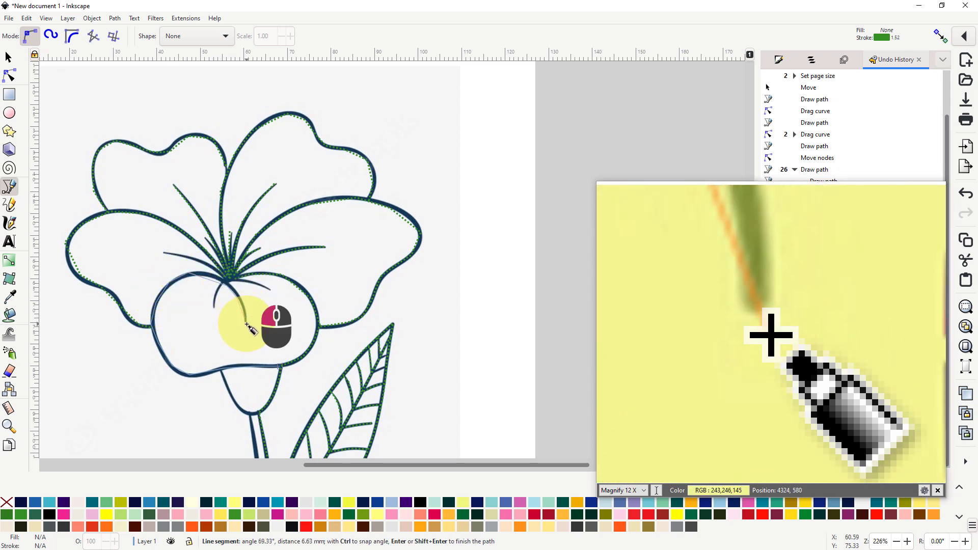
Trace the short curved line below the flower's centre and the vein line in the left petal as separate paths
click(213, 308)
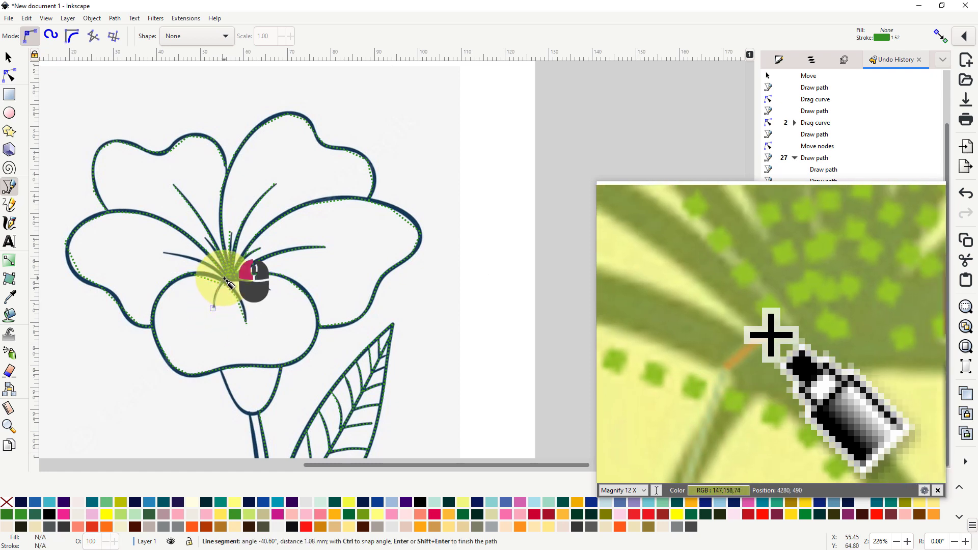
double_click(223, 277)
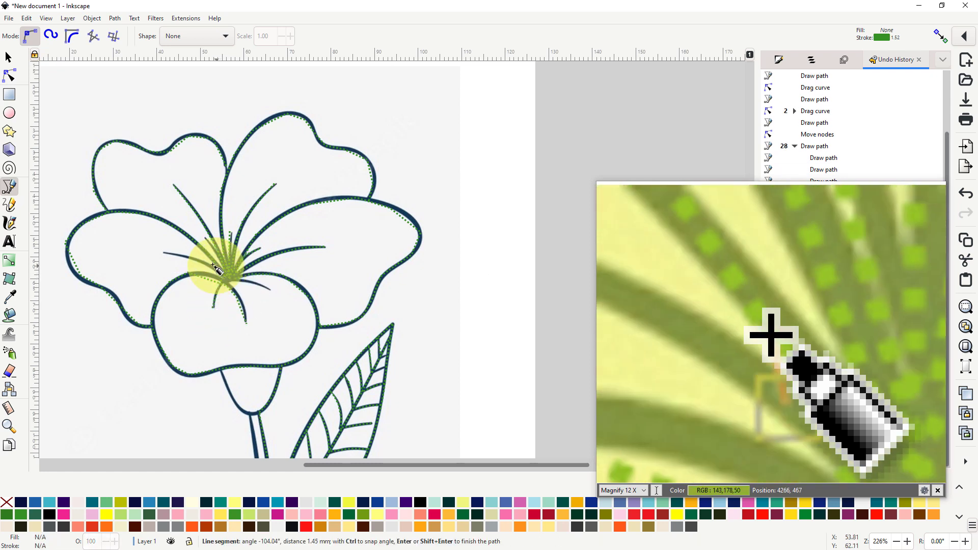
click(205, 263)
click(179, 256)
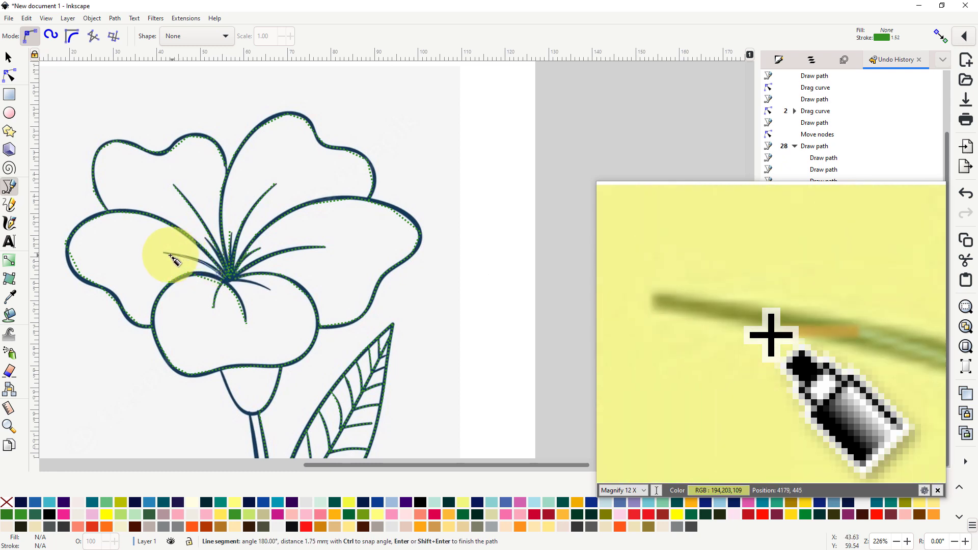
double_click(164, 253)
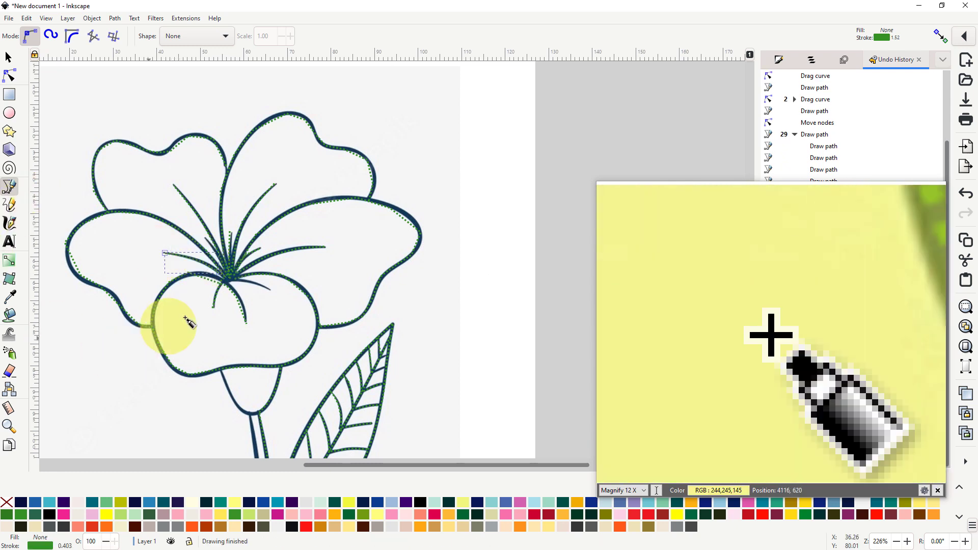
Move the inner end node of the left petal's vein path outward along the vein to about X 53.2, Y 62.8 mm
key(ctrl)
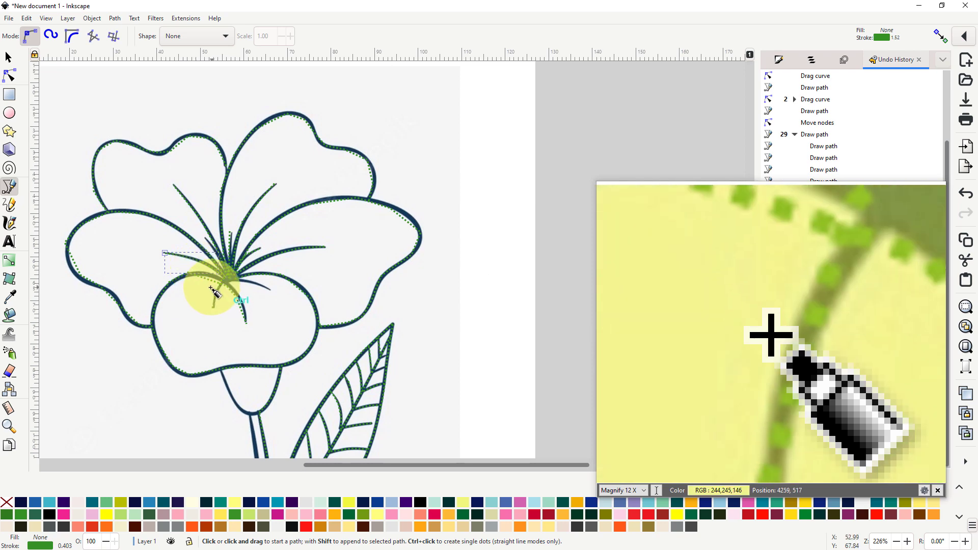
scroll(221, 289, up, 8)
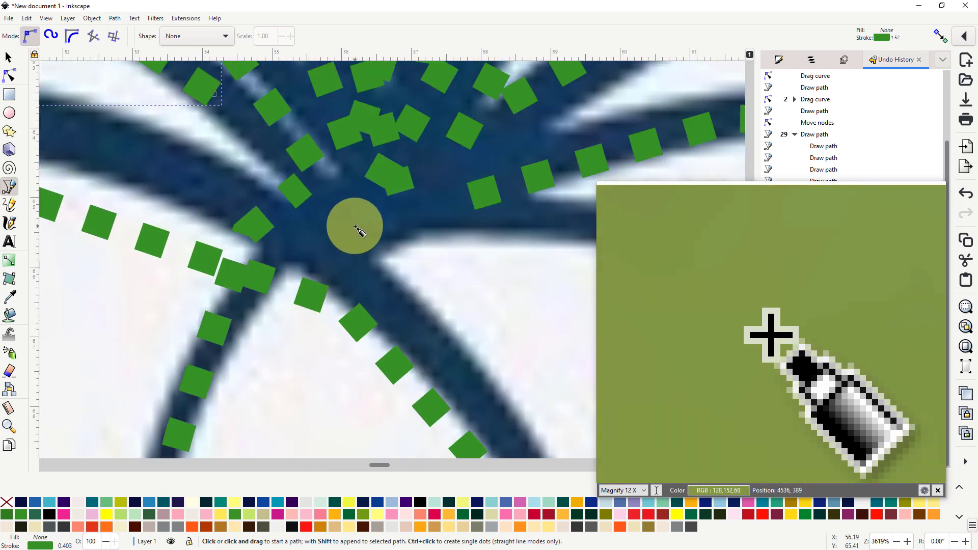
scroll(355, 230, down, 2)
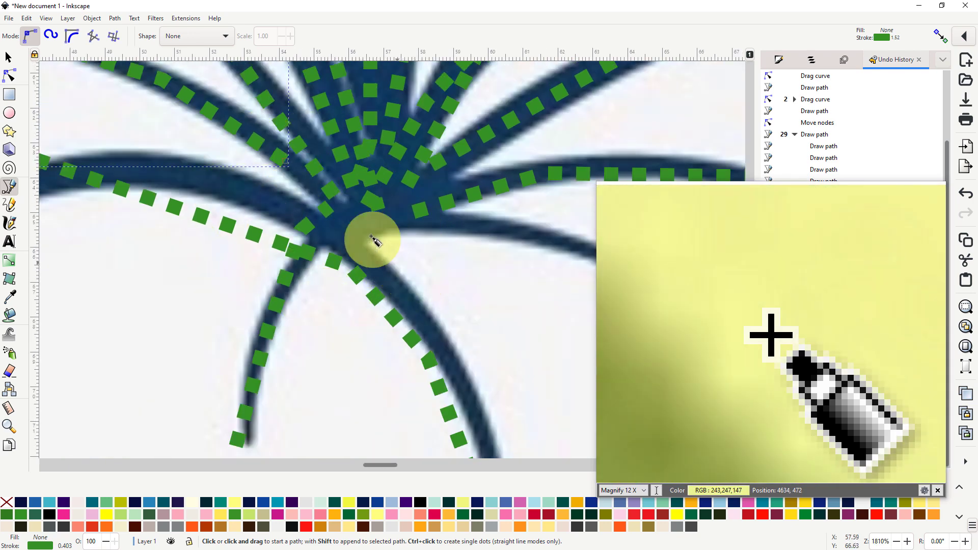
click(7, 77)
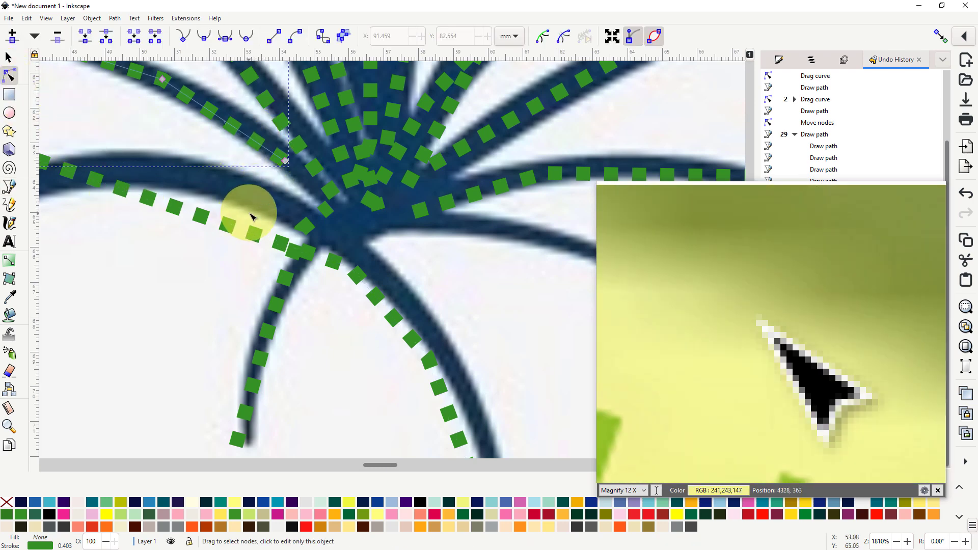
ctrl+scroll(341, 224, down, 2)
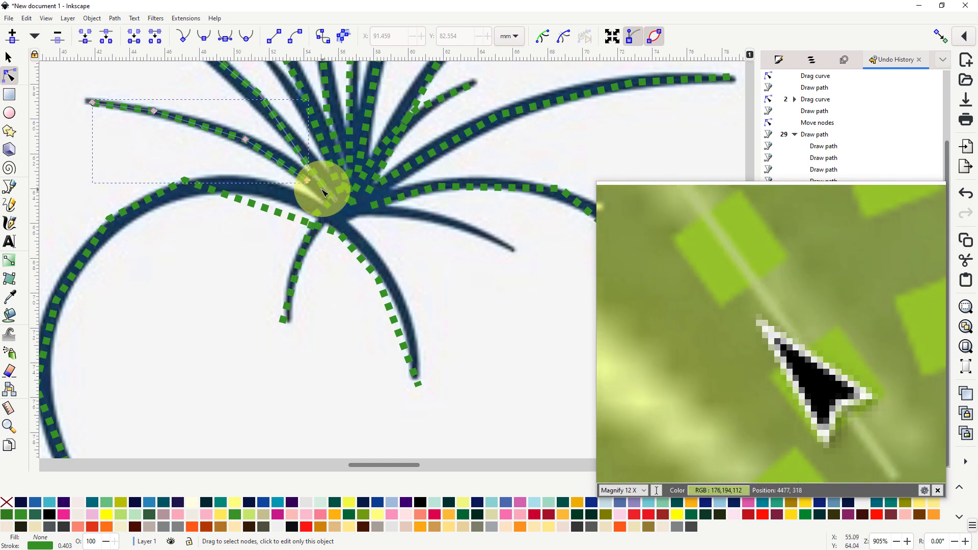
mouse_move(315, 189)
mouse_down()
mouse_move(327, 205)
mouse_move(299, 177)
mouse_up()
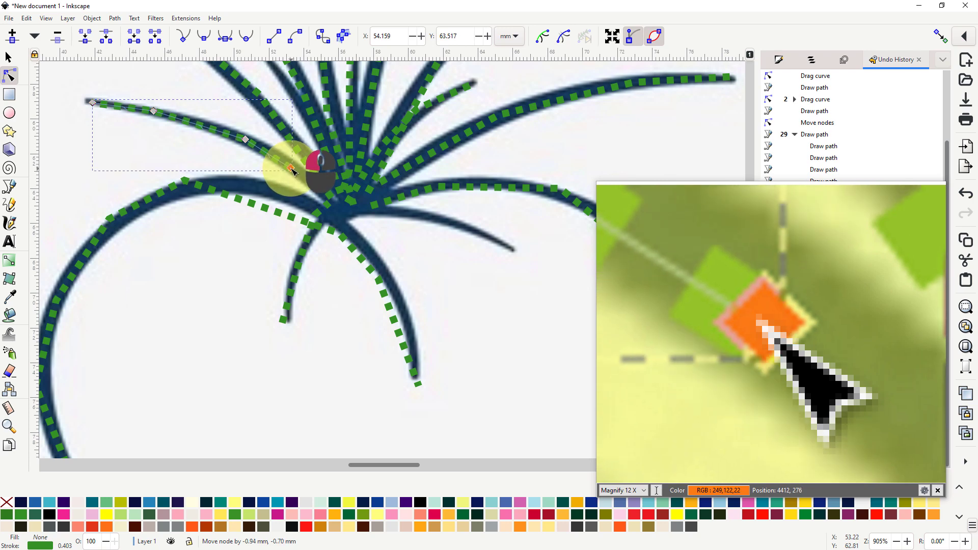
drag(292, 169, 292, 169)
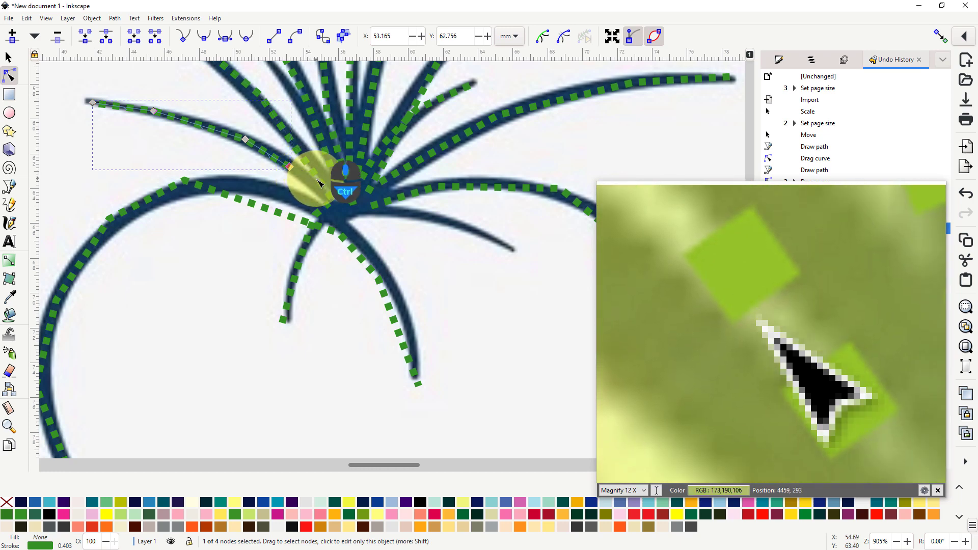
Trace the flower cup's left side from the front petal's lower edge around the rounded bottom to the stem's right edge
ctrl+scroll(338, 238, down, 4)
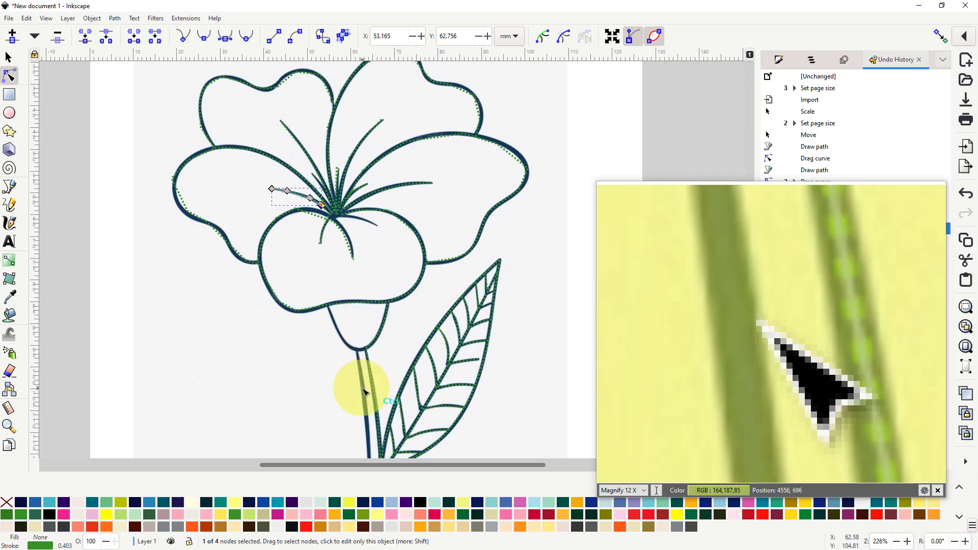
scroll(324, 393, up, 2)
scroll(324, 393, down, 5)
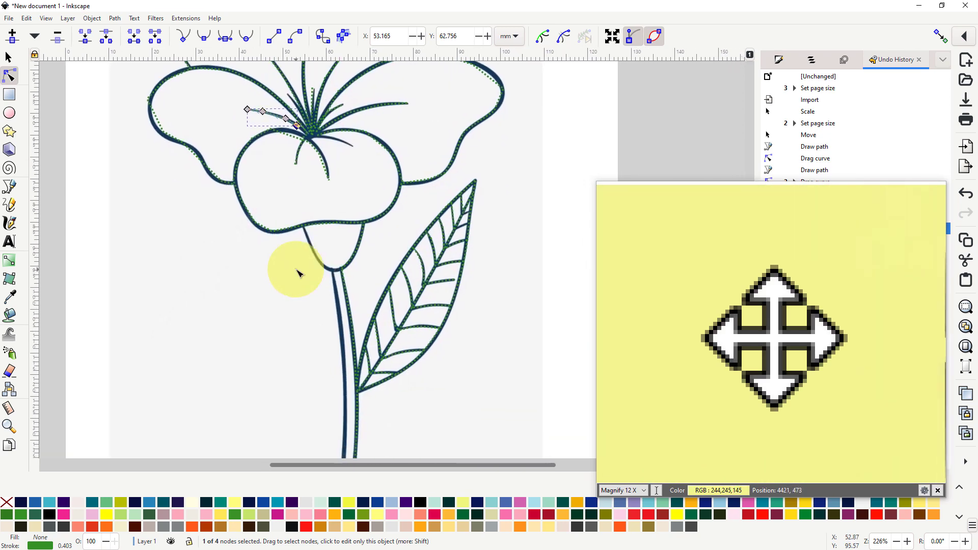
ctrl+scroll(316, 306, up, 3)
ctrl+scroll(316, 305, up, 1)
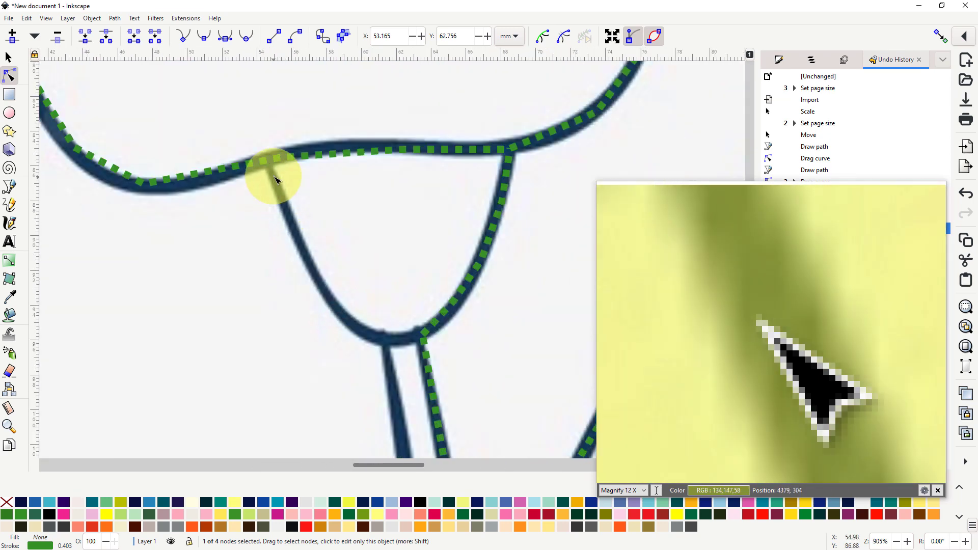
click(10, 188)
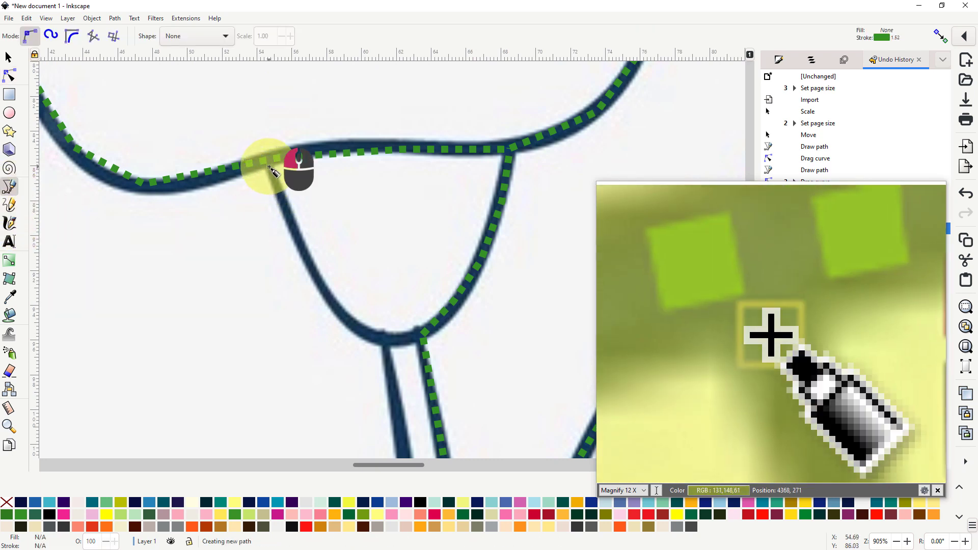
click(270, 168)
drag(282, 205, 299, 248)
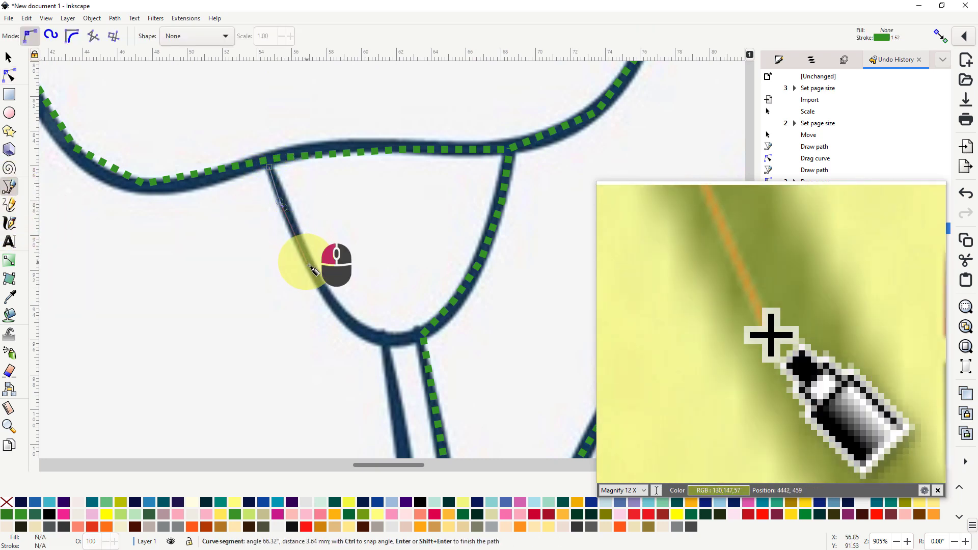
click(340, 314)
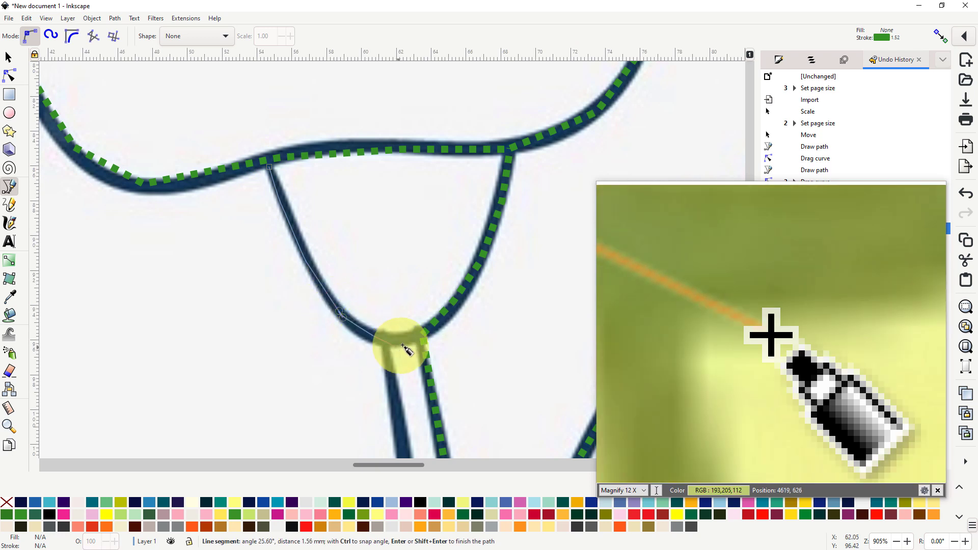
click(412, 341)
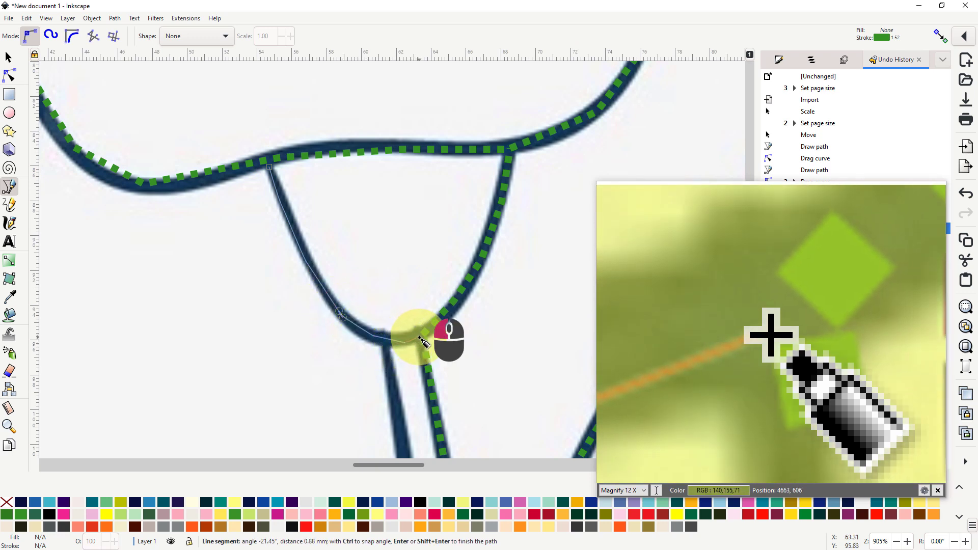
click(423, 342)
Trace the stem's left edge from the bottom of the flower cup down to the stem's lower end
scroll(502, 247, down, 3)
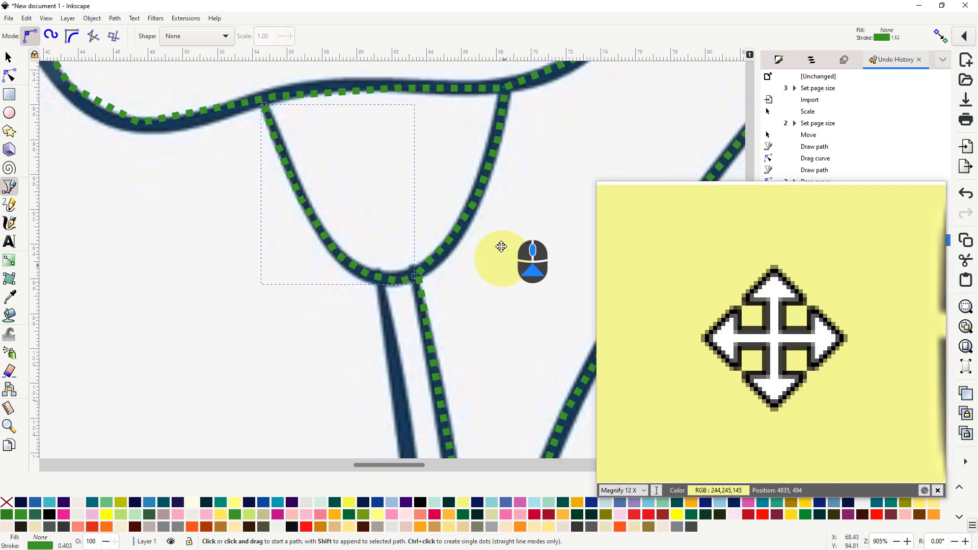
scroll(501, 246, down, 8)
scroll(459, 99, right, 2)
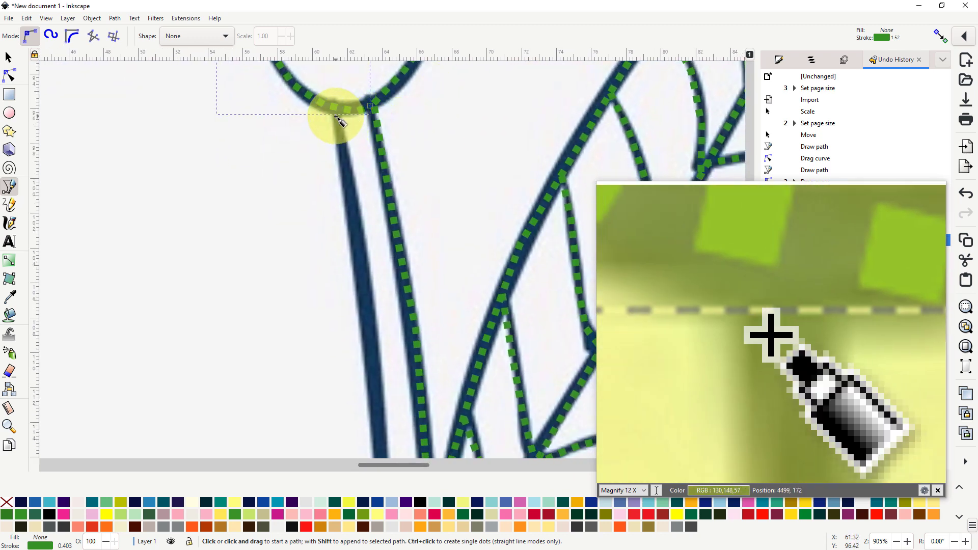
click(336, 116)
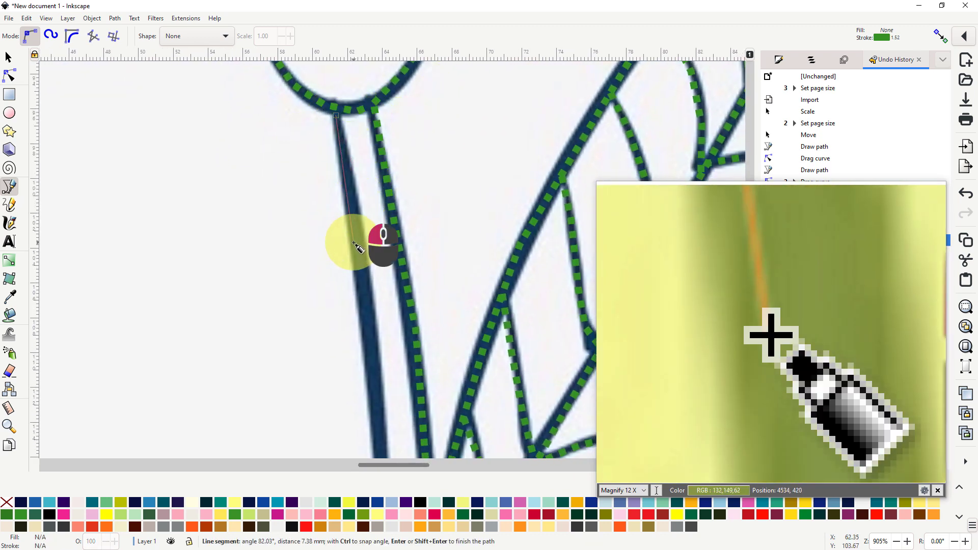
click(376, 365)
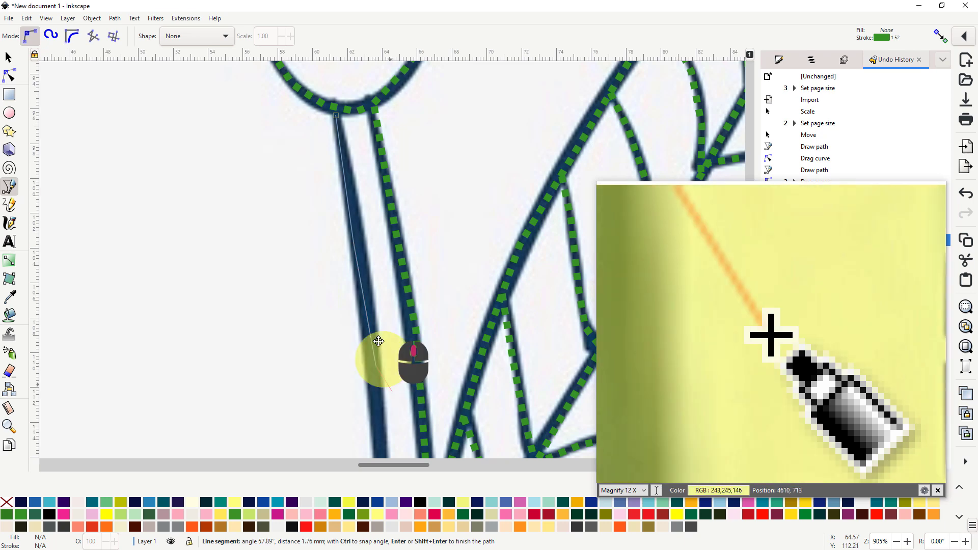
scroll(379, 341, down, 11)
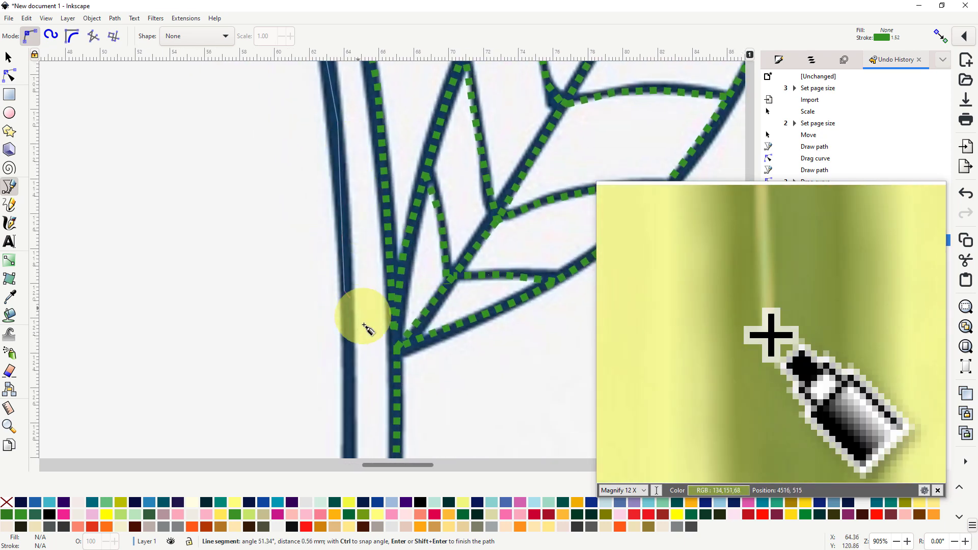
scroll(361, 275, down, 7)
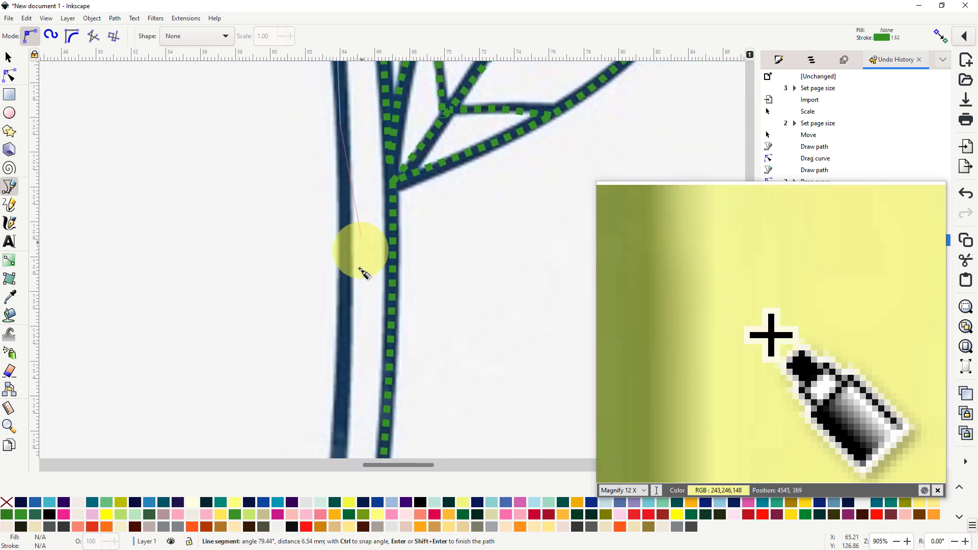
click(342, 336)
scroll(367, 306, down, 10)
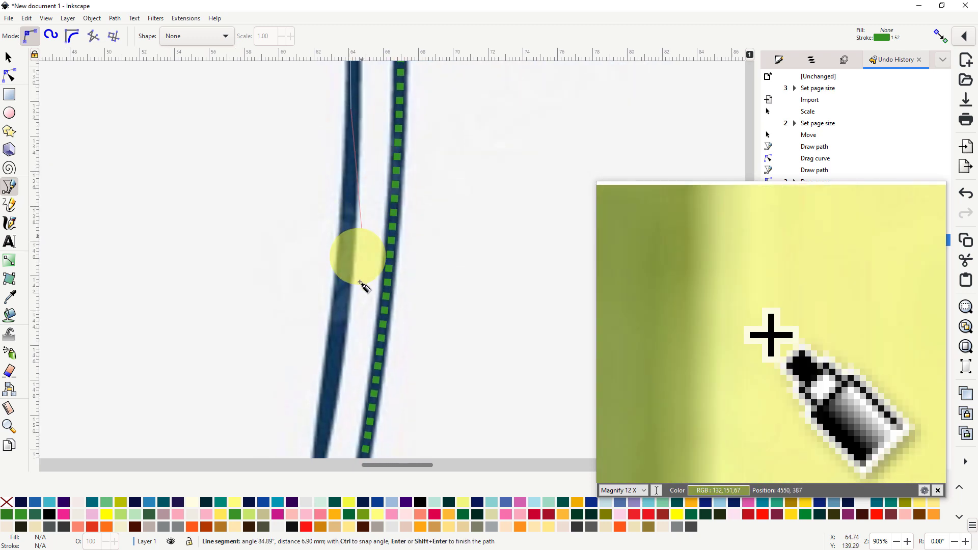
click(341, 292)
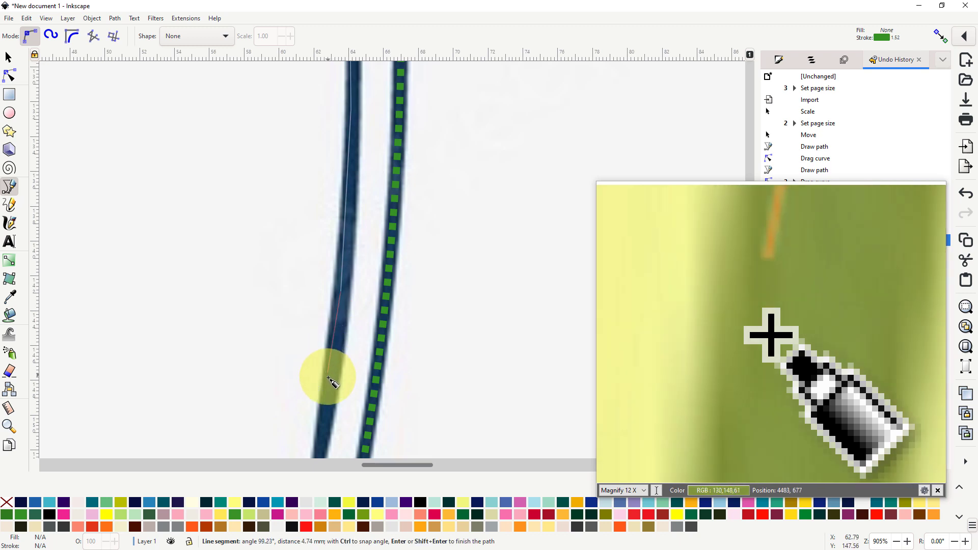
click(328, 378)
drag(350, 323, 364, 215)
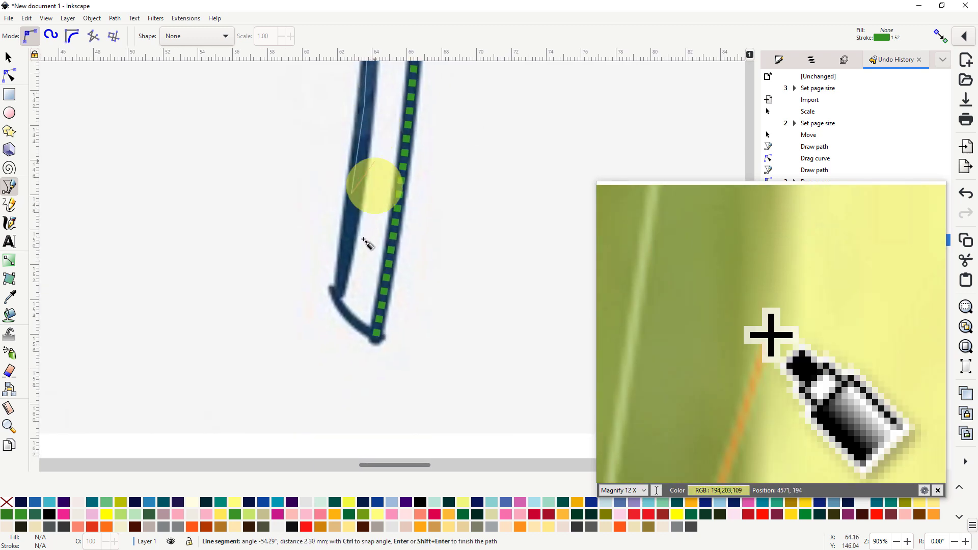
double_click(335, 298)
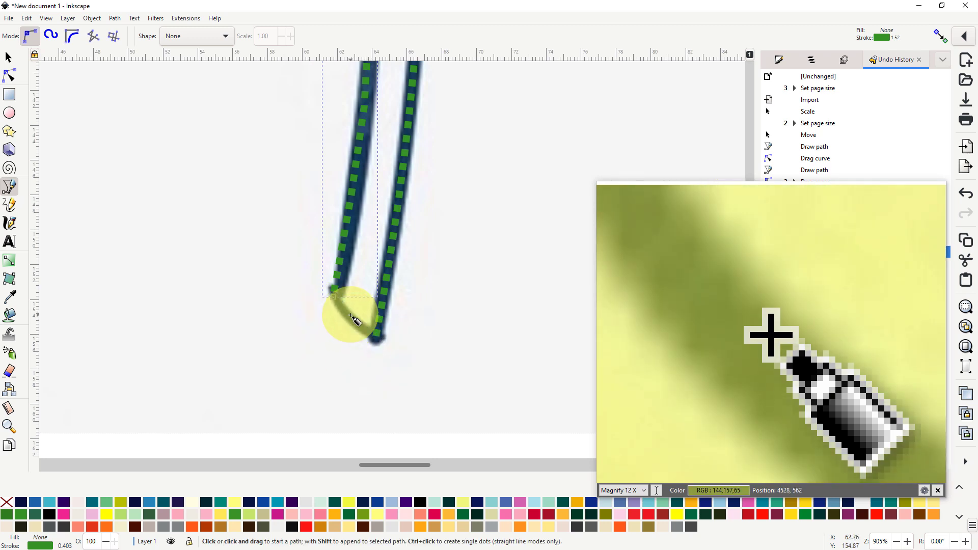
ctrl+scroll(413, 288, down, 5)
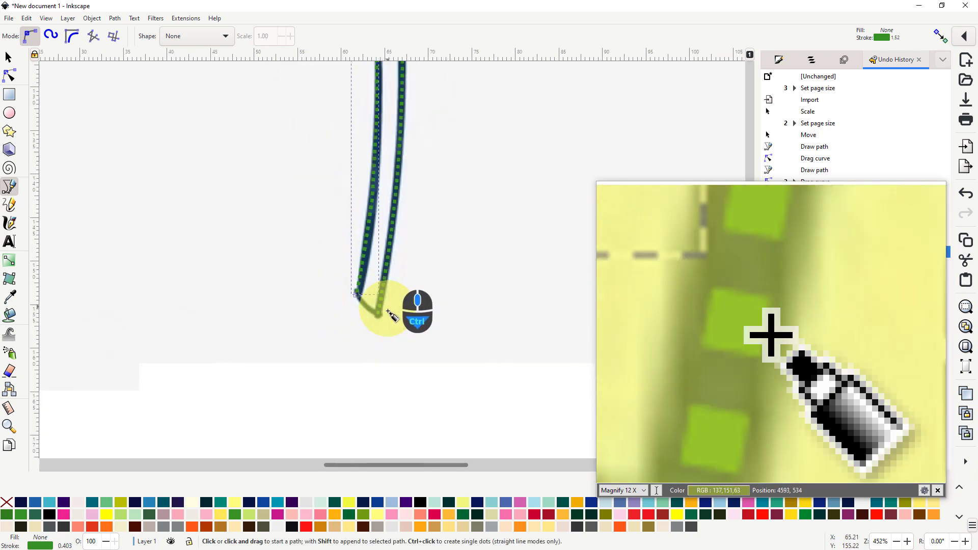
Hide the imported flower image, image190, in the Layers and Objects list so only the traced paths show
drag(454, 251, 389, 350)
ctrl+scroll(395, 353, down, 1)
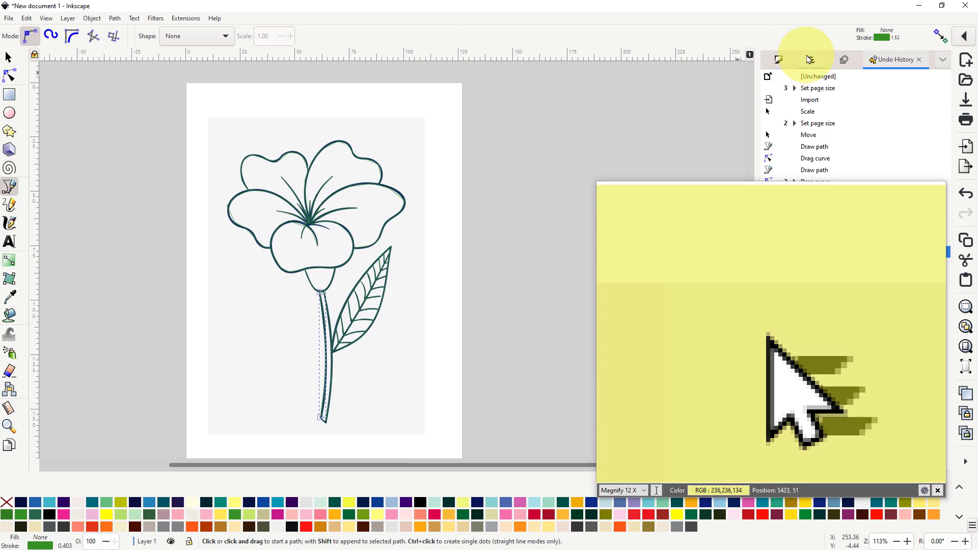
click(812, 57)
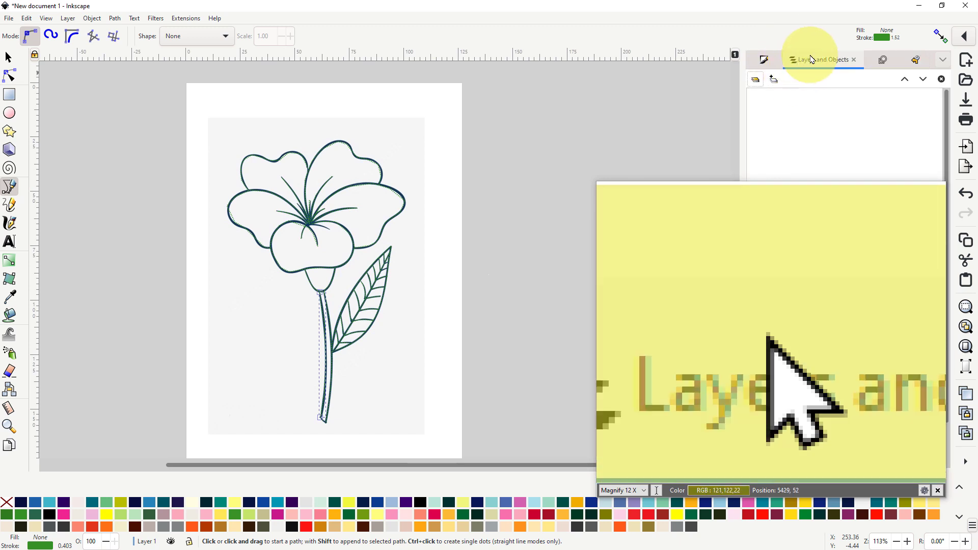
click(757, 81)
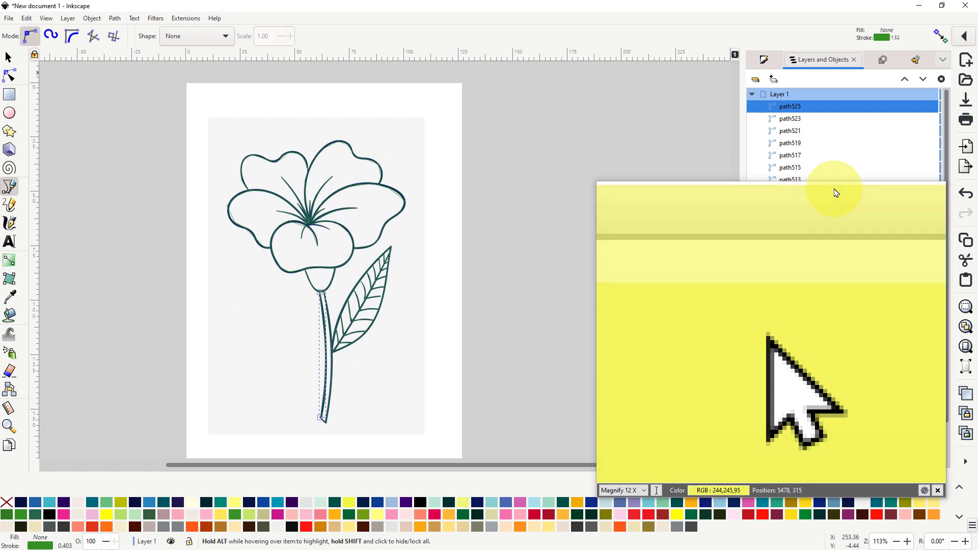
click(557, 187)
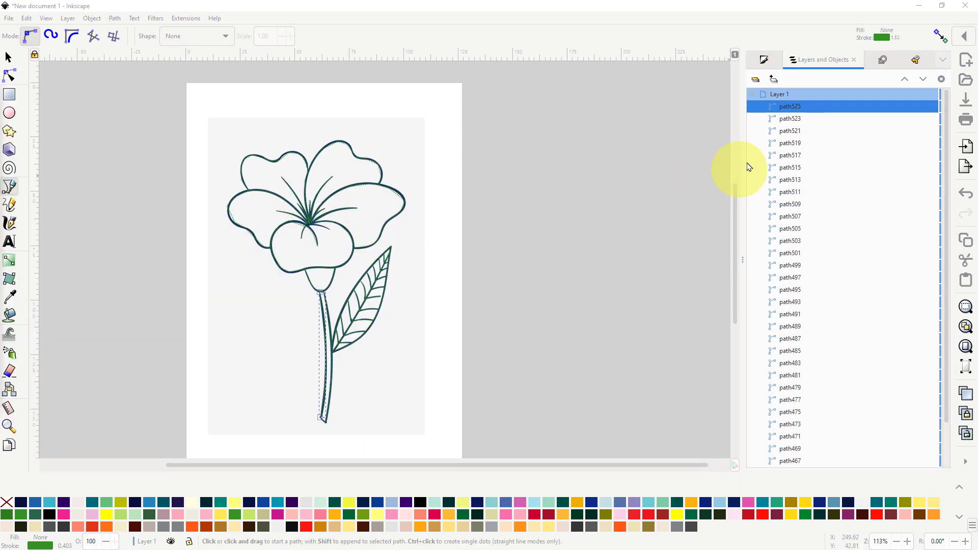
scroll(782, 214, down, 3)
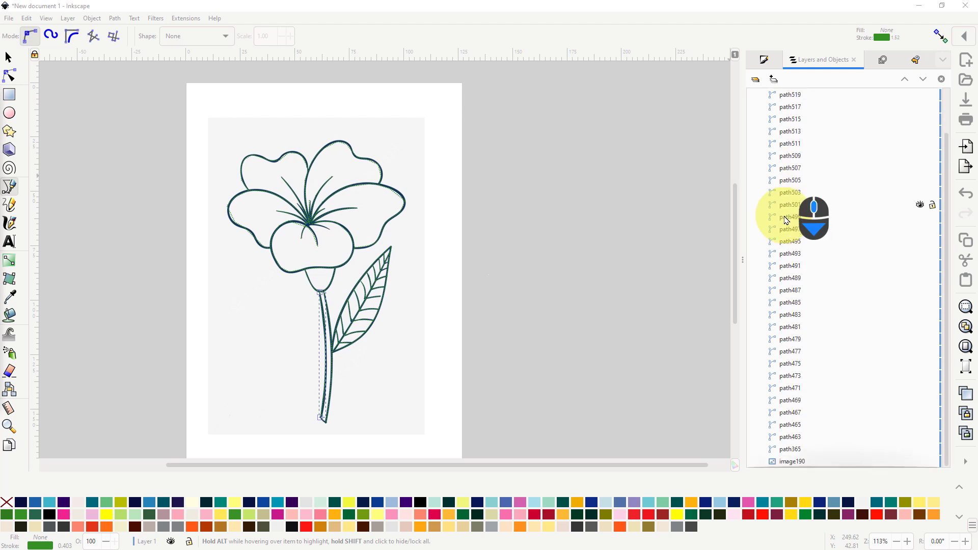
click(786, 463)
click(921, 462)
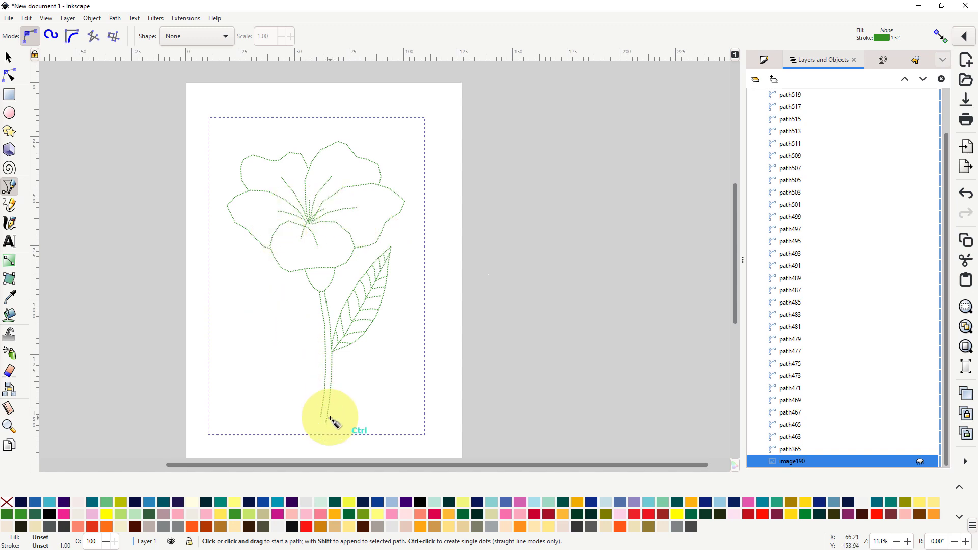
Attach an Ink/Stitch auto-route running stitch starting position command to the path forming the stem's right edge and the leaf outline
click(14, 79)
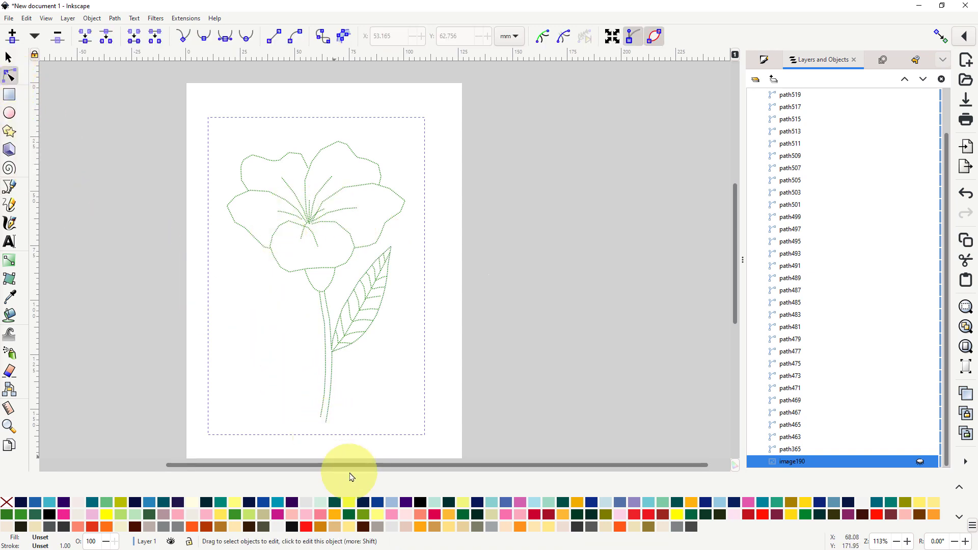
ctrl+scroll(330, 464, up, 1)
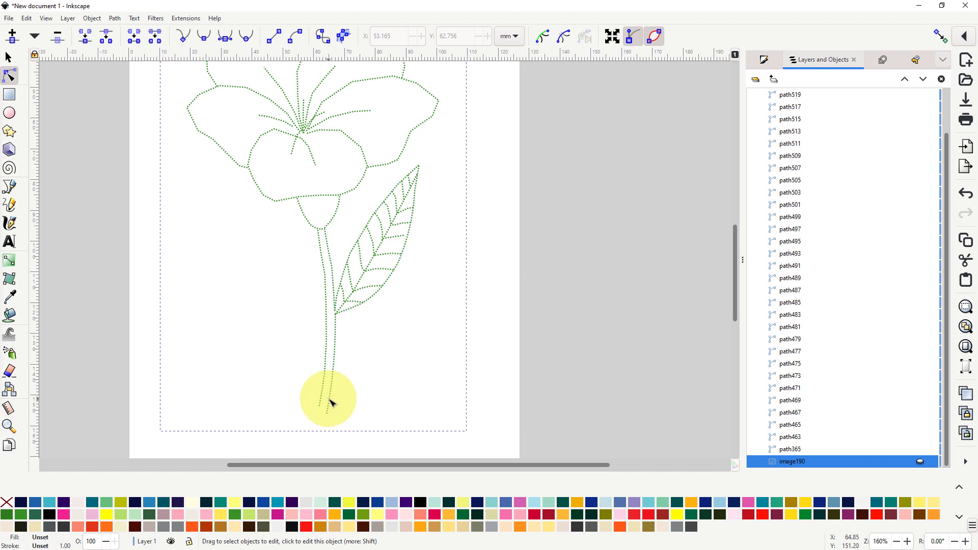
click(332, 404)
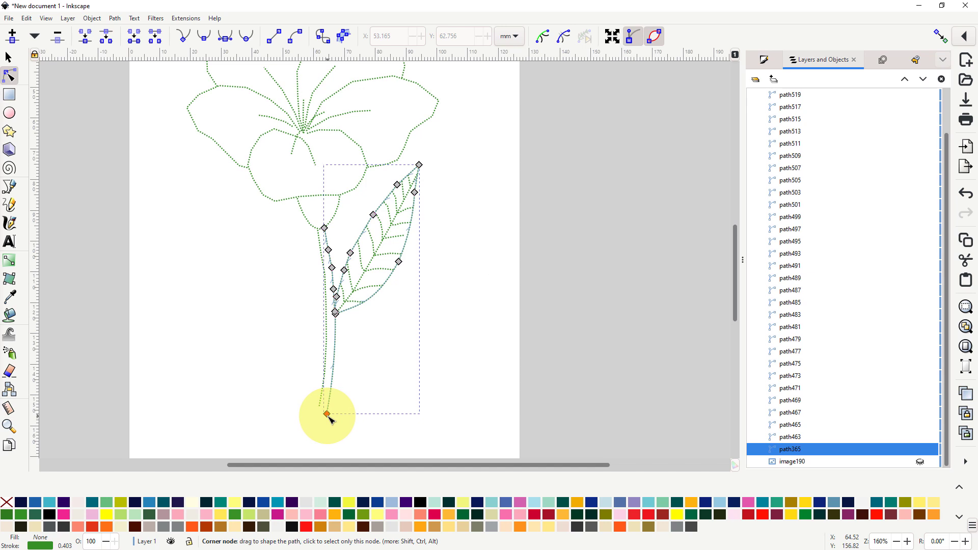
click(179, 19)
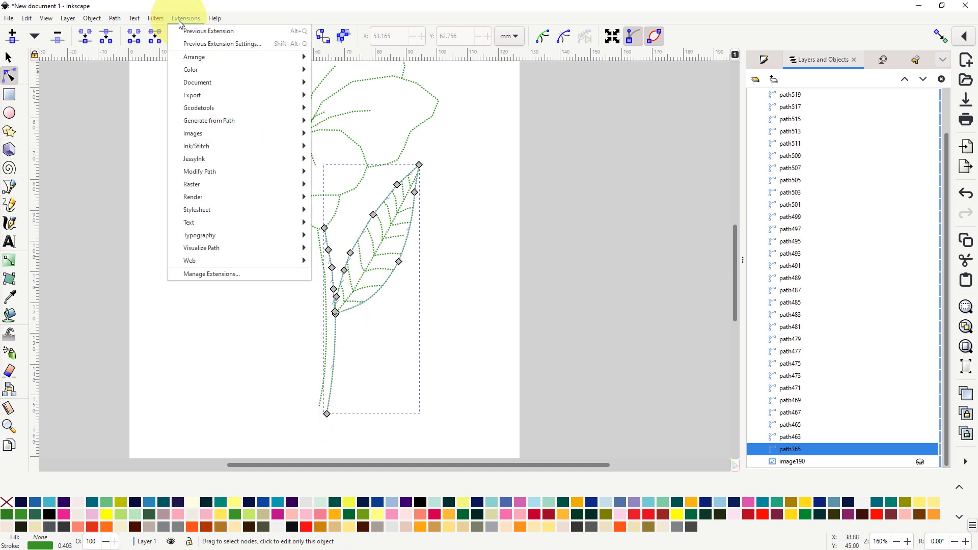
mouse_move(202, 148)
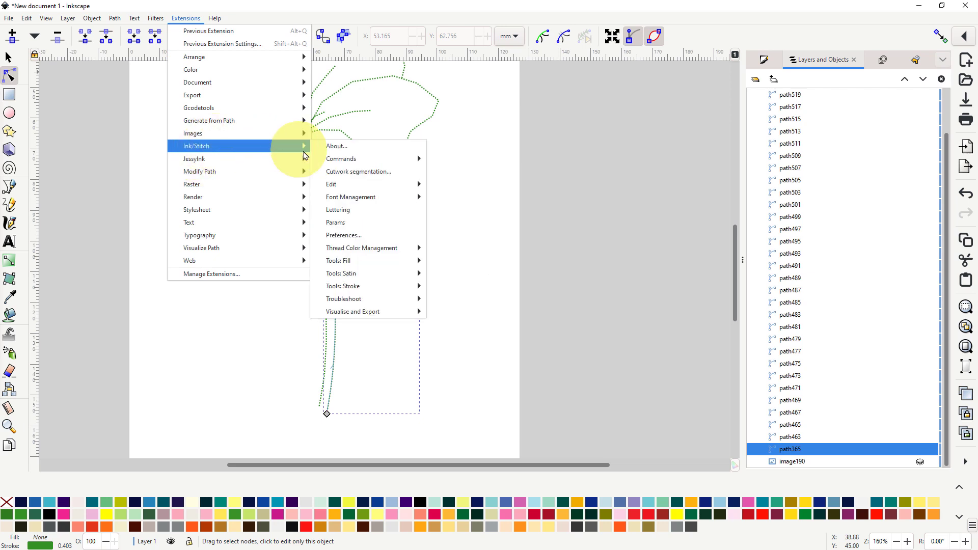
mouse_move(432, 162)
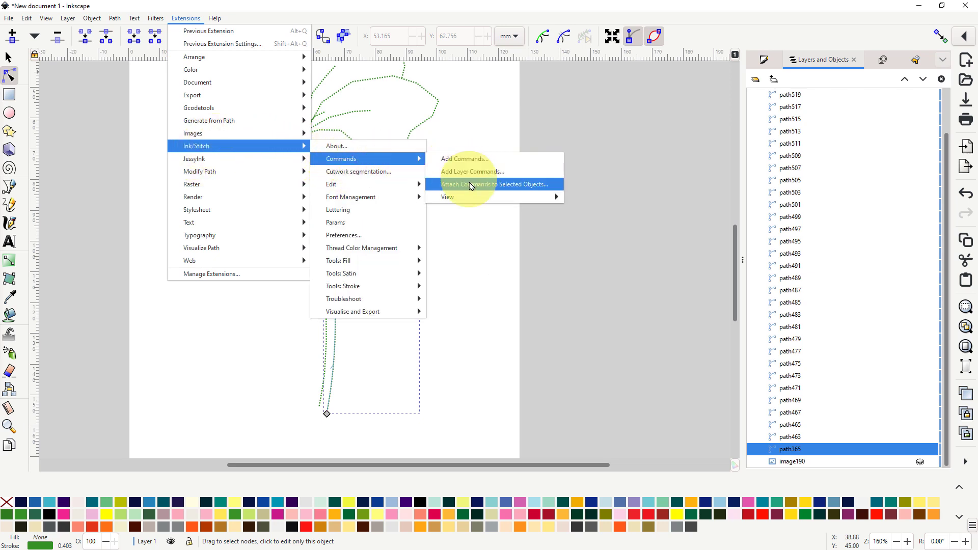
click(480, 185)
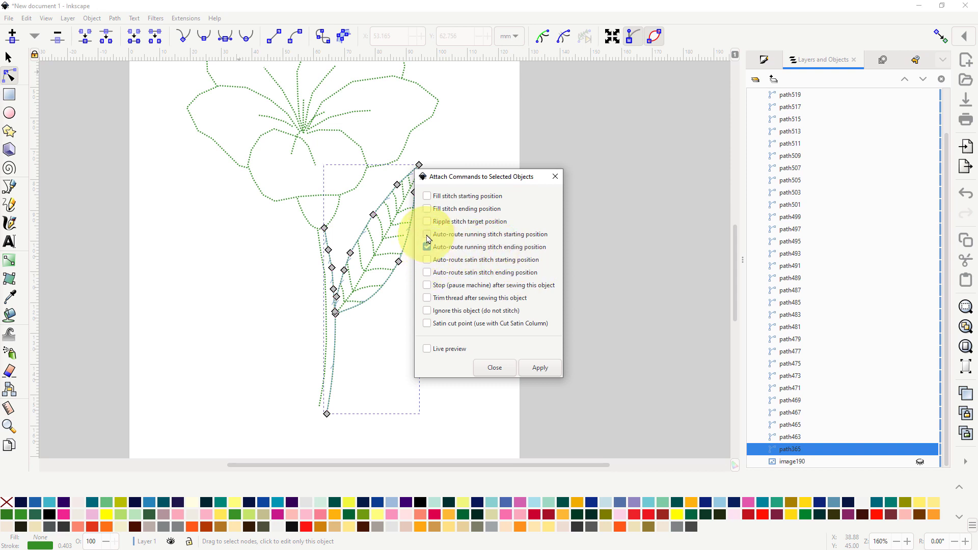
click(428, 248)
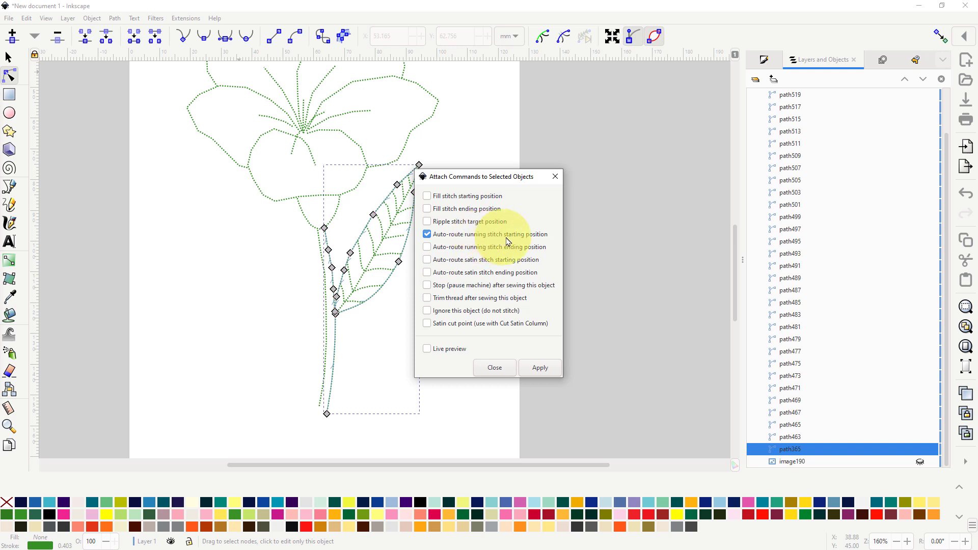
click(541, 368)
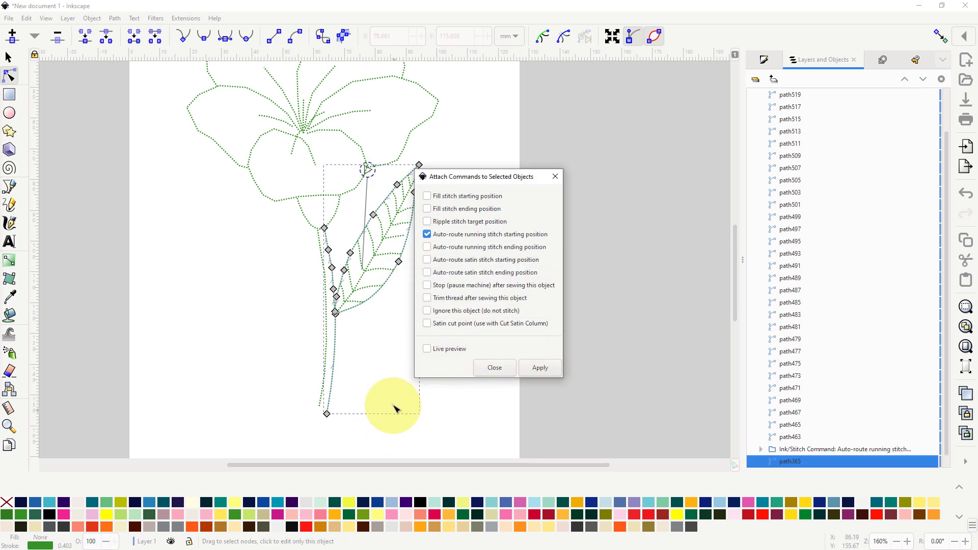
Attach an Ink/Stitch auto-route running stitch ending position command to the path of the stem's left edge
click(321, 409)
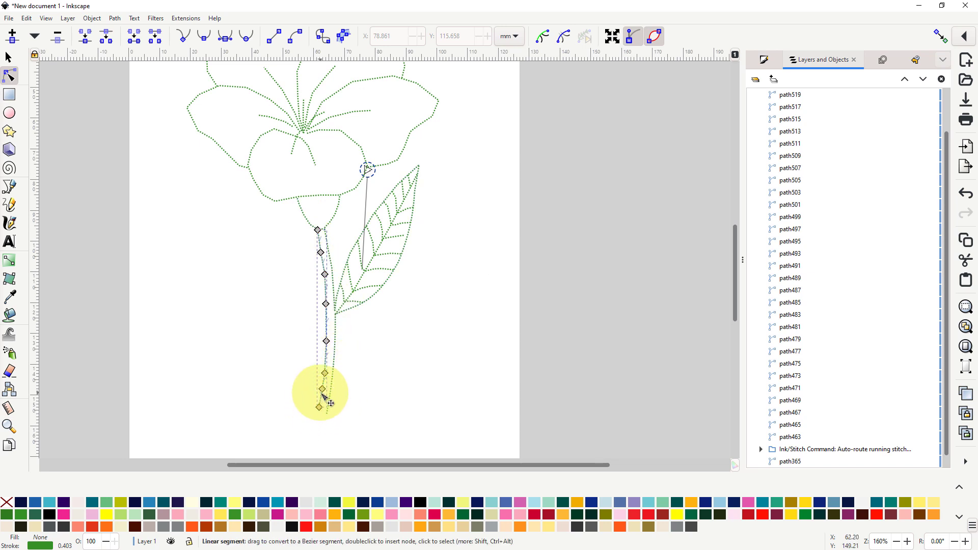
click(184, 19)
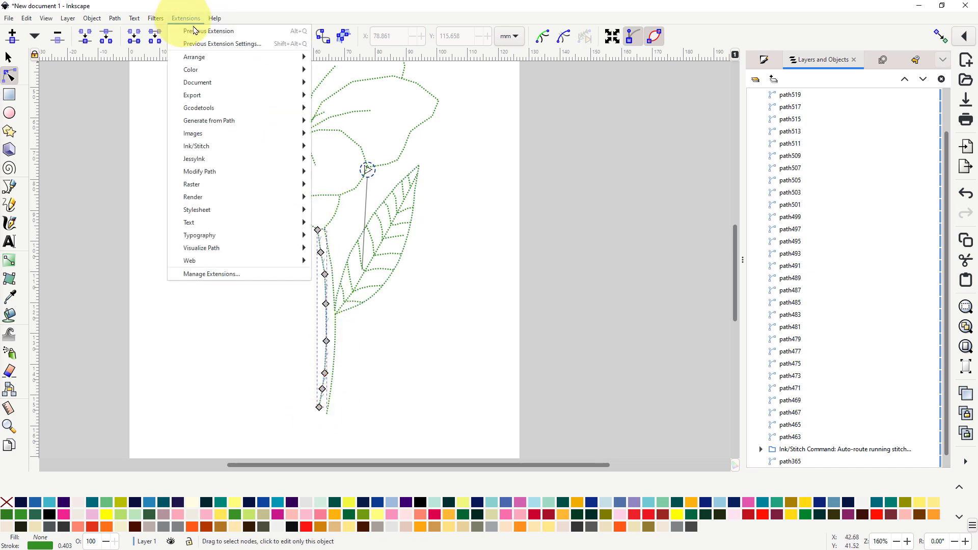
mouse_move(226, 148)
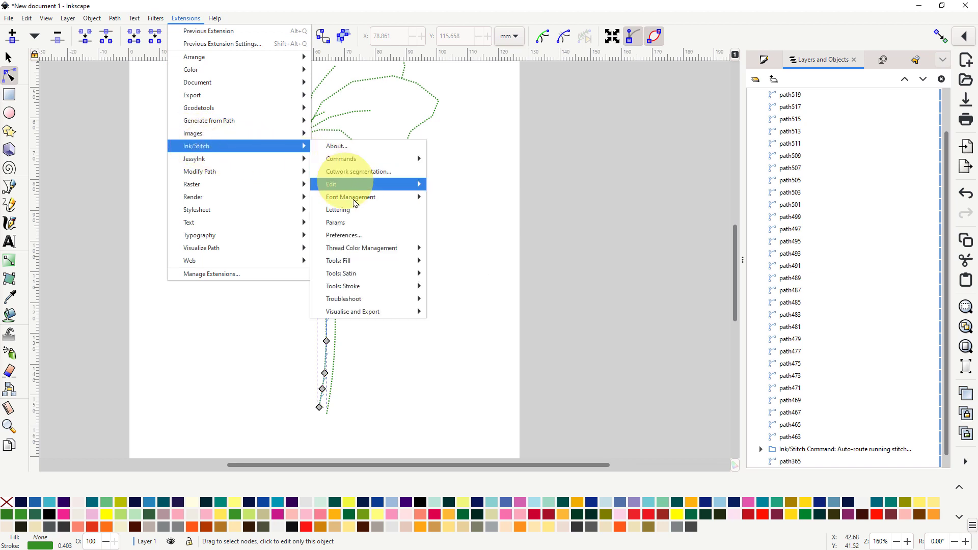
mouse_move(360, 253)
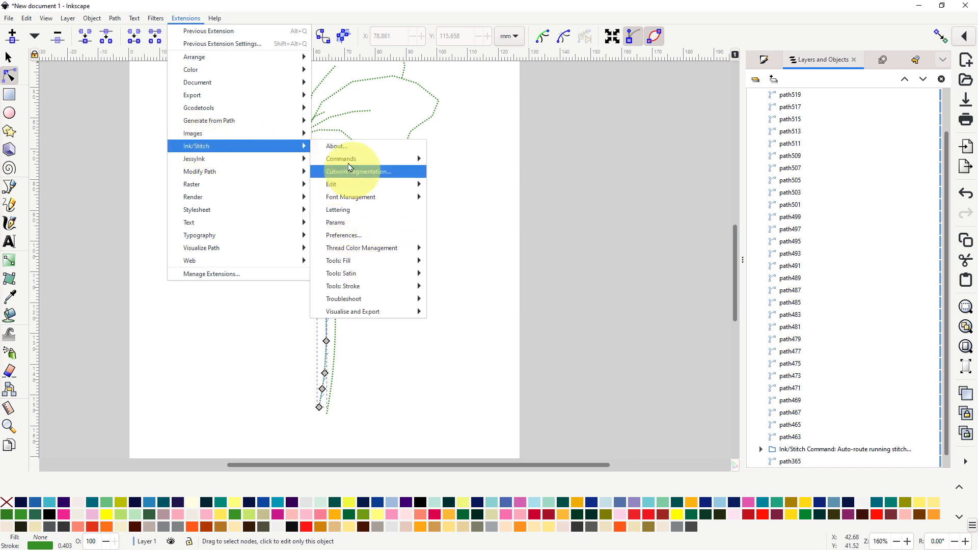
mouse_move(352, 158)
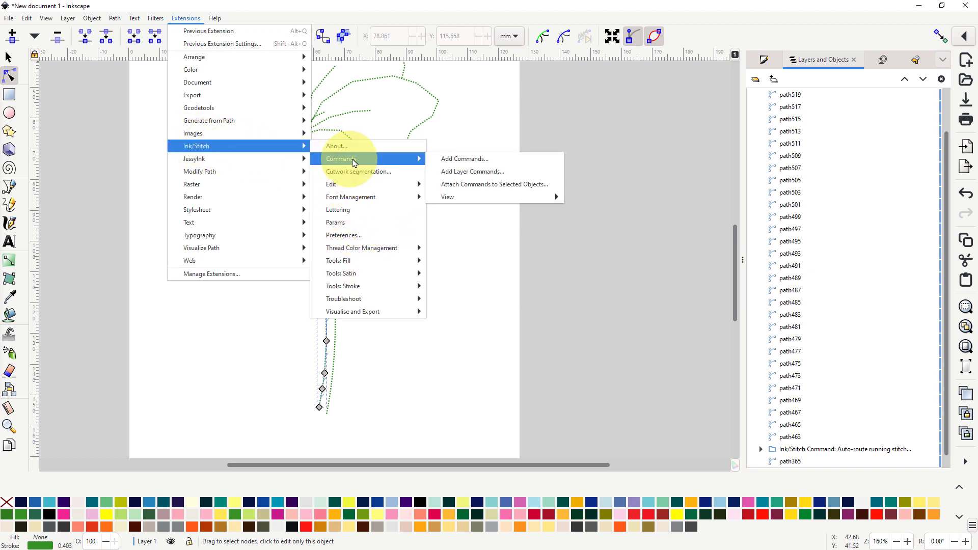
click(480, 186)
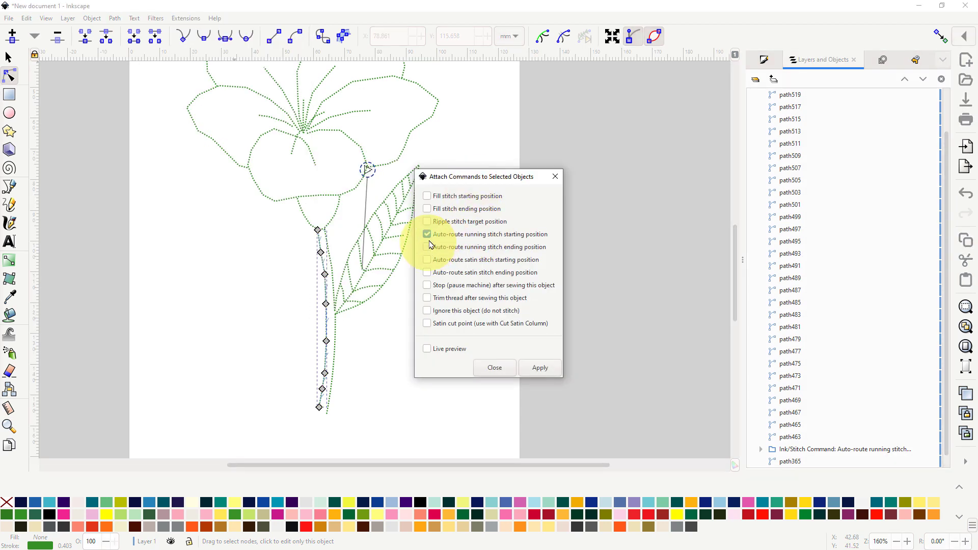
click(431, 236)
click(458, 249)
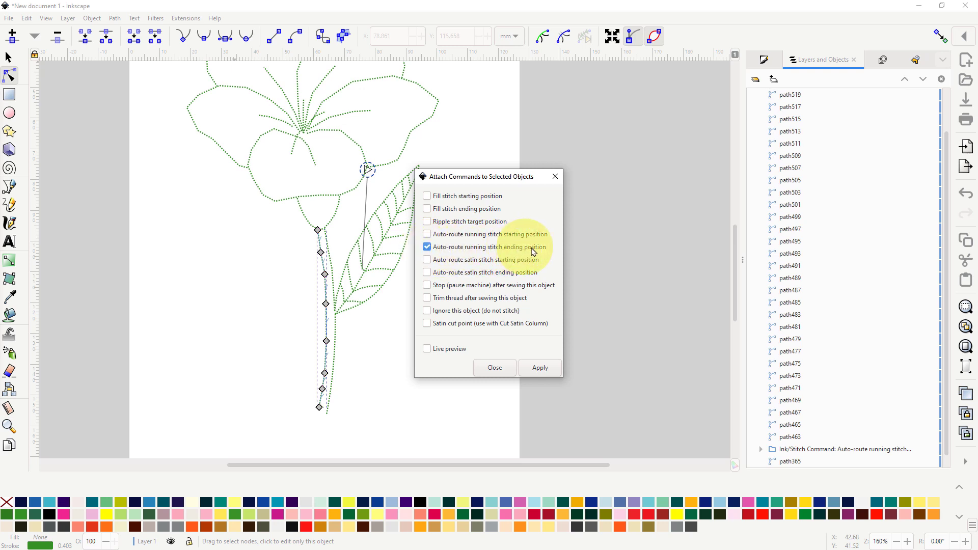
click(541, 372)
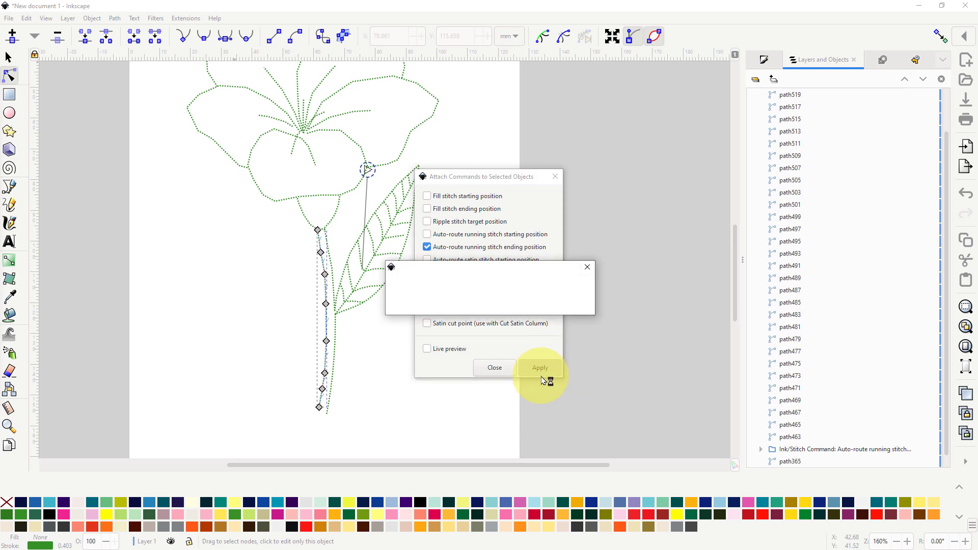
click(493, 371)
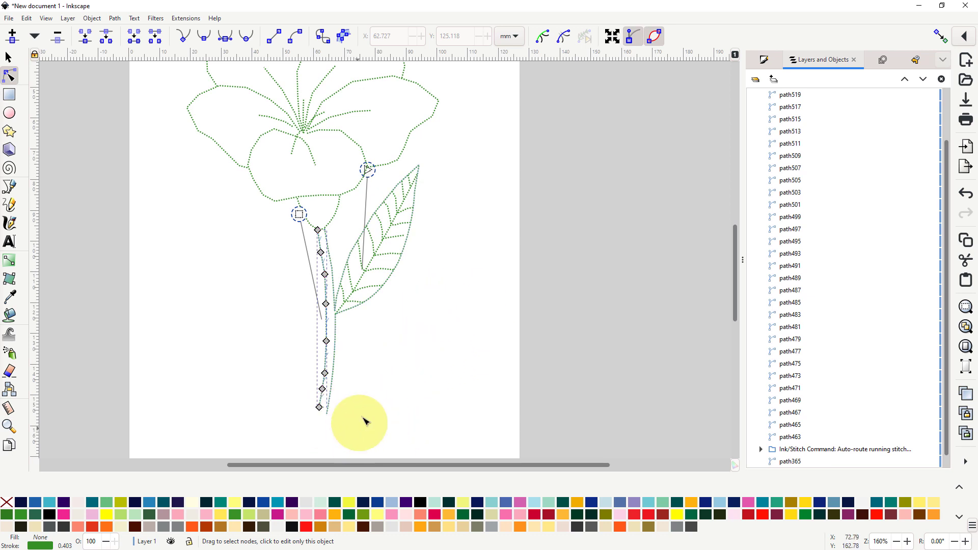
Select all the traced flower paths together with the attached stitch commands as whole objects
scroll(365, 399, up, 2)
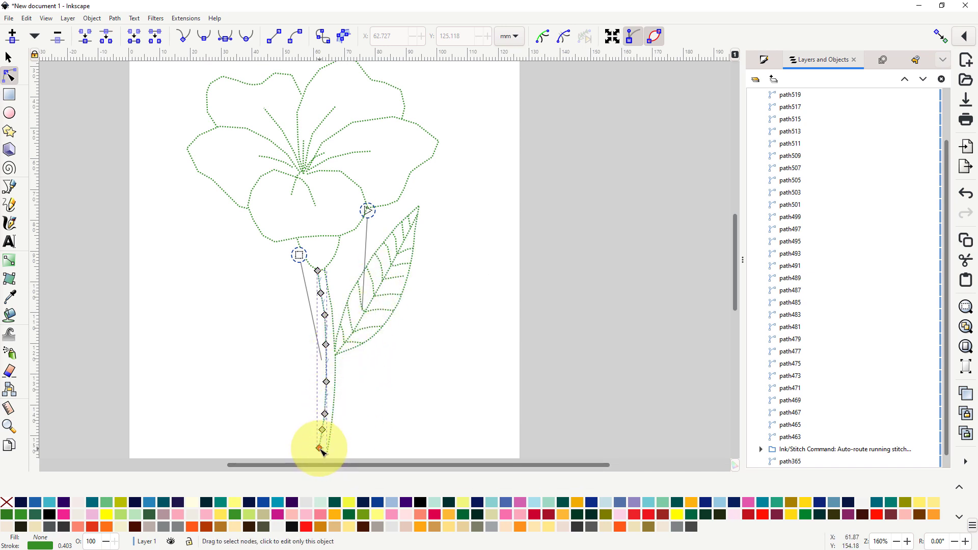
ctrl+scroll(458, 378, down, 1)
ctrl+scroll(323, 232, down, 1)
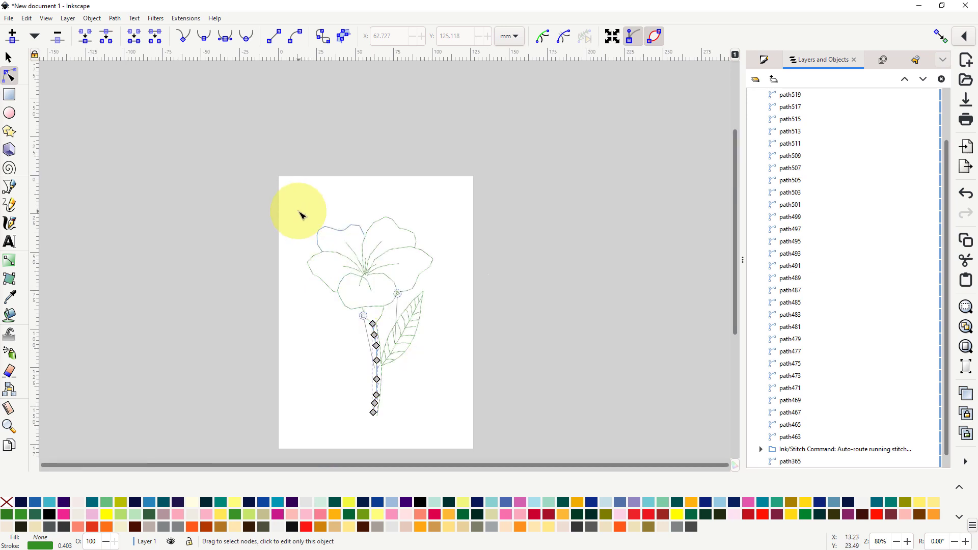
drag(299, 209, 456, 437)
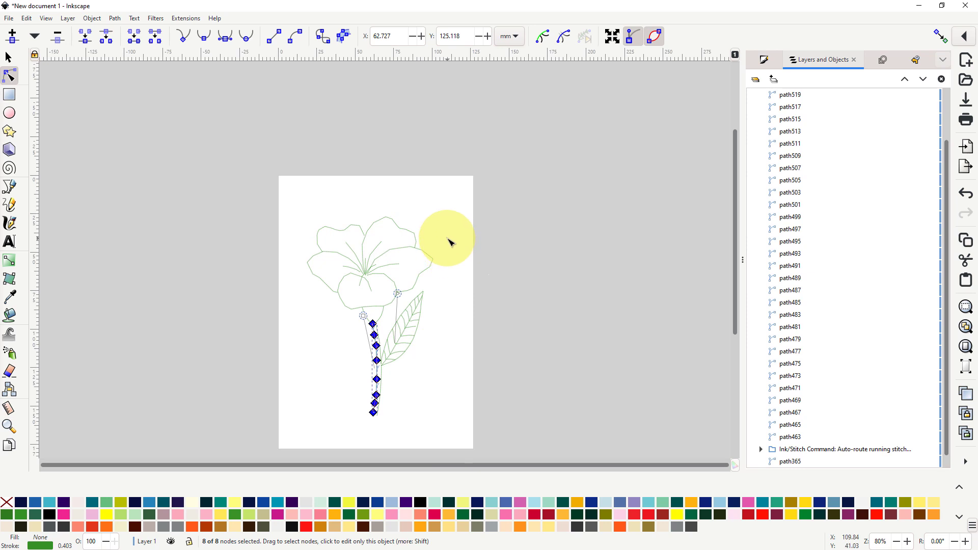
click(10, 60)
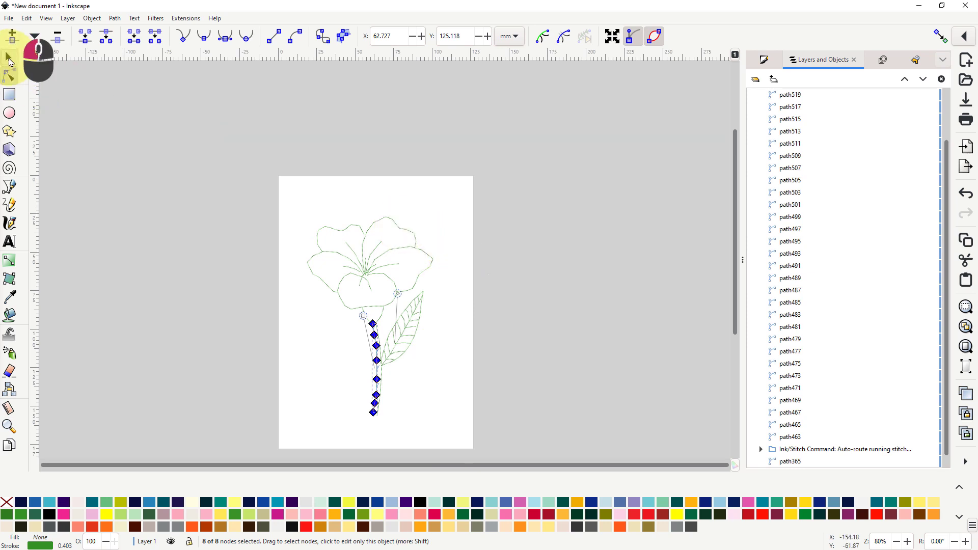
drag(292, 204, 456, 434)
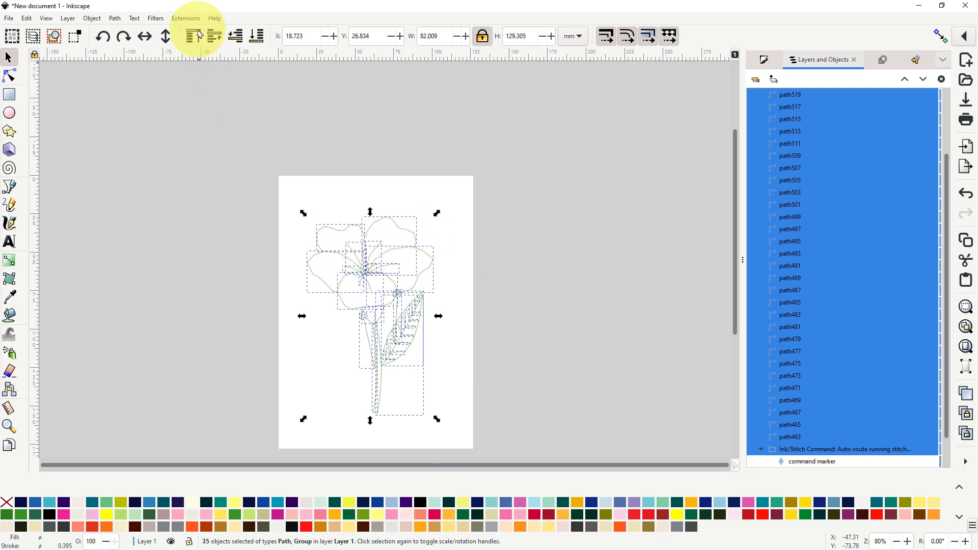
Set the bean stitch number of repeats to 1 in the Ink/Stitch embroidery params for the selected objects
click(186, 20)
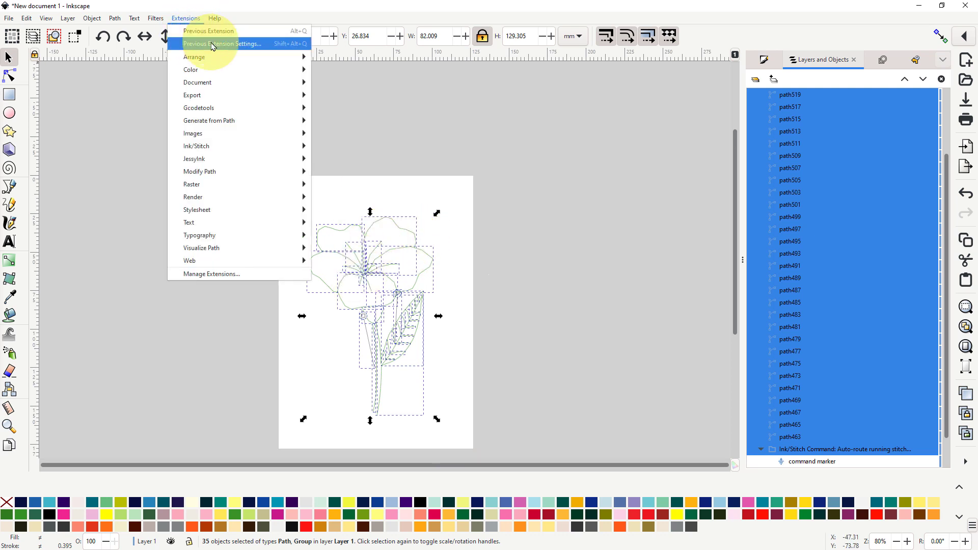
mouse_move(199, 147)
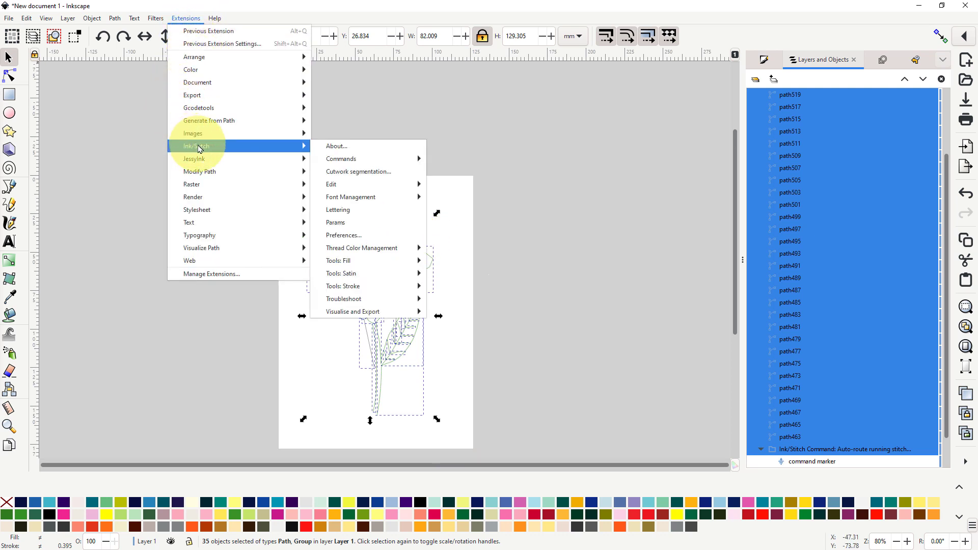
click(345, 227)
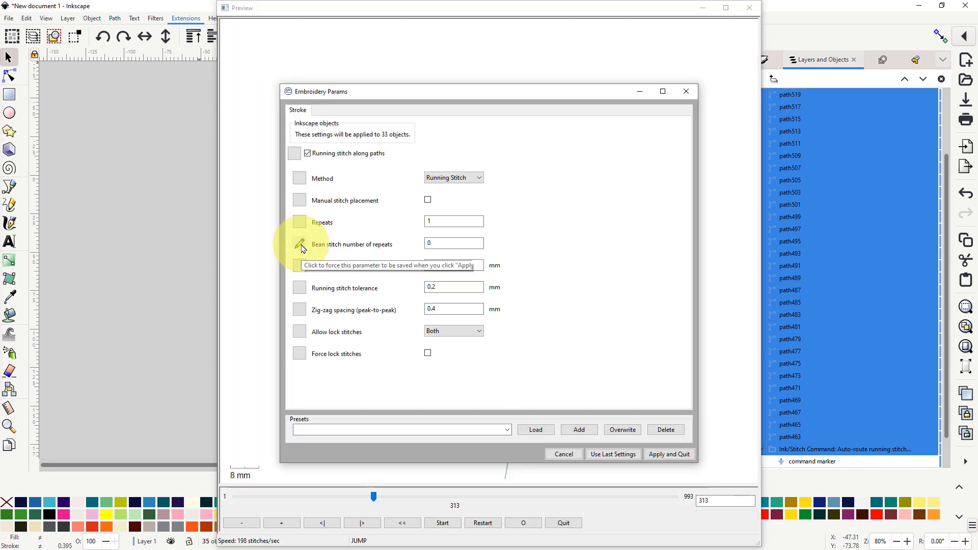
click(300, 244)
click(433, 244)
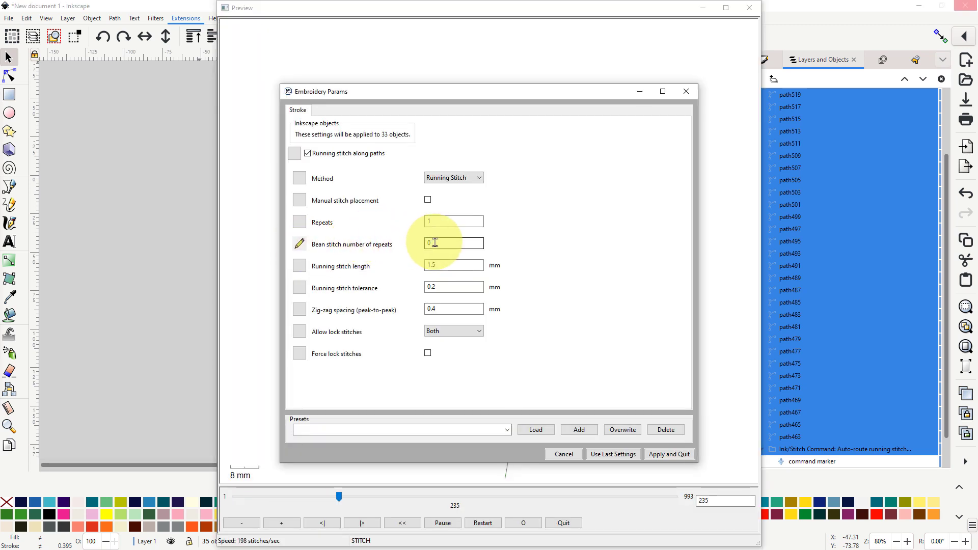
double_click(435, 243)
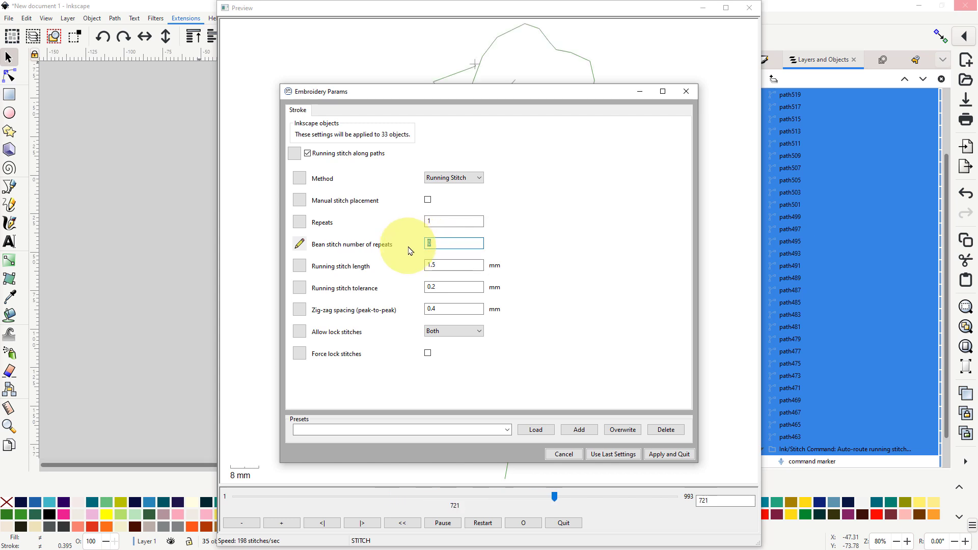
text(1)
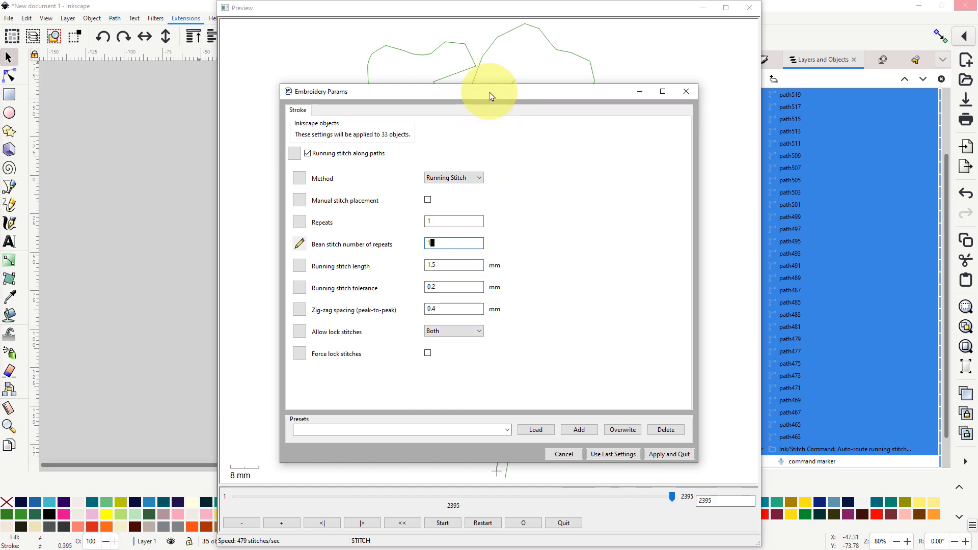
Set Allow lock stitches to Neither for the selected paths and apply the embroidery params
drag(491, 96, 168, 72)
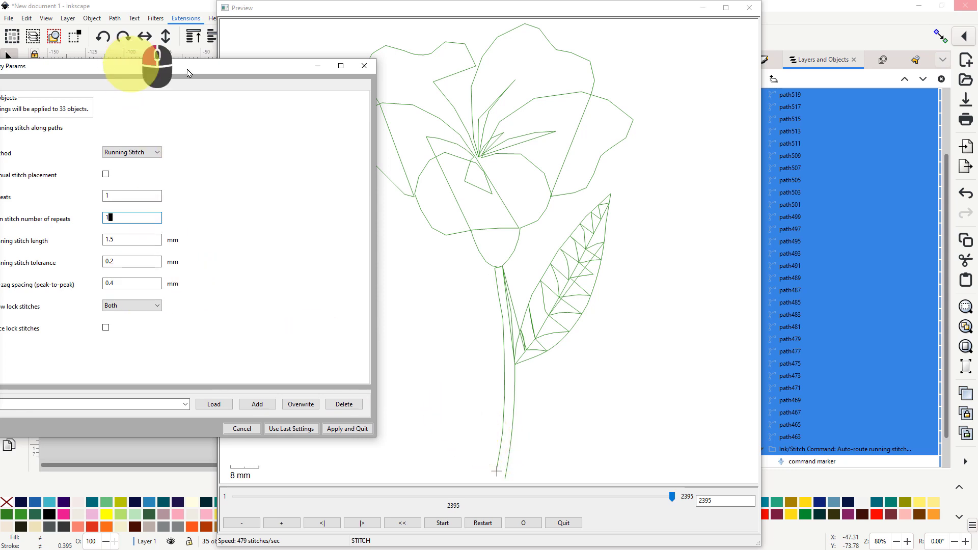
drag(157, 65, 309, 31)
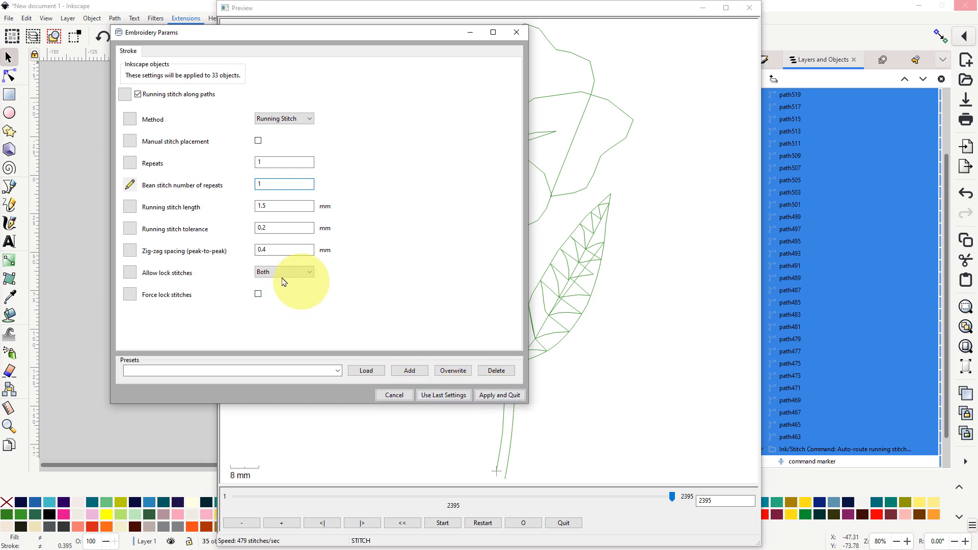
click(308, 273)
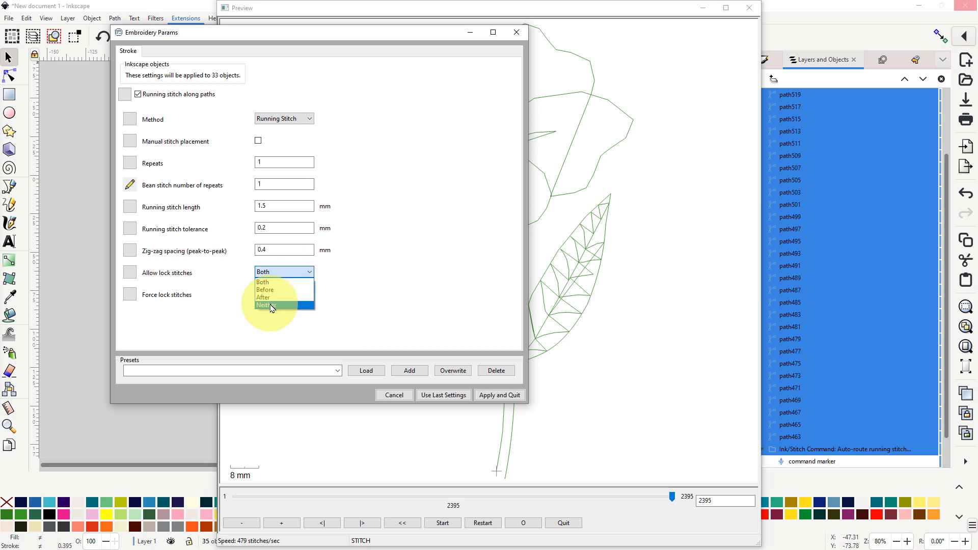
click(271, 306)
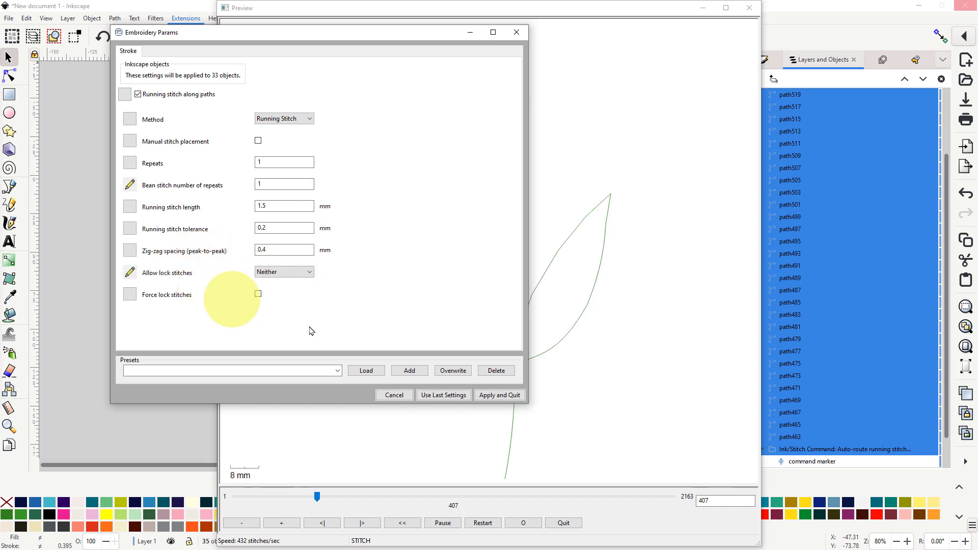
click(497, 397)
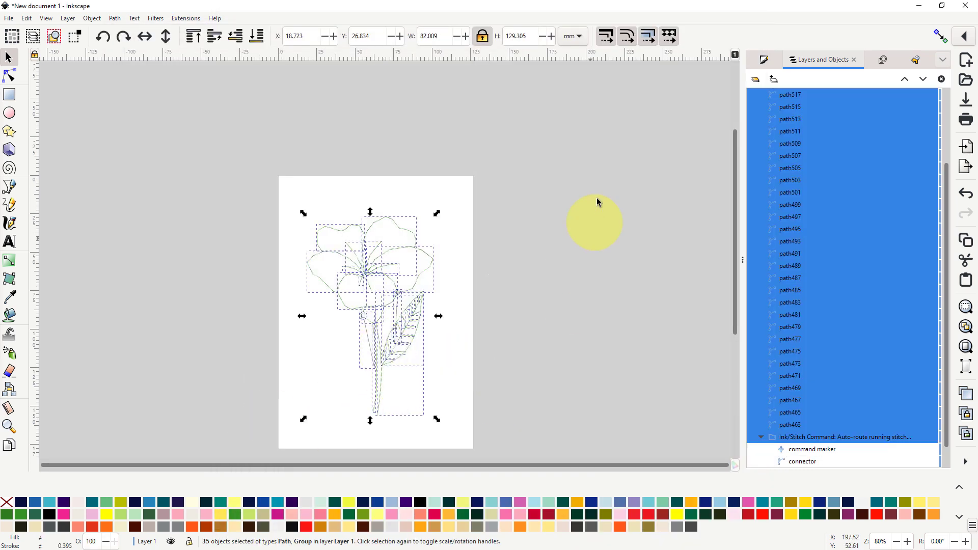
Run Auto-Route Running Stitch on the selected paths, adding nodes at intersections and trimming jump stitches
ctrl+scroll(593, 194, down, 1)
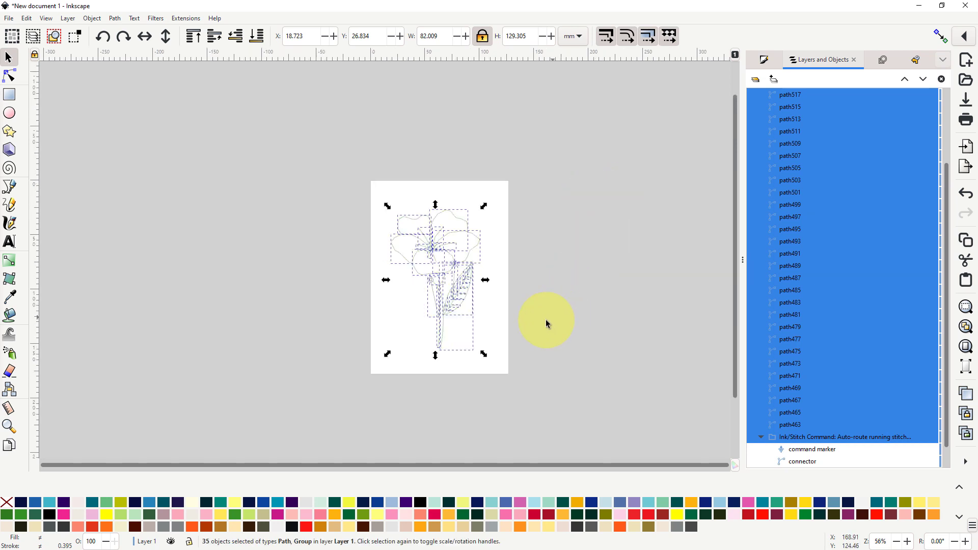
ctrl+scroll(520, 308, up, 1)
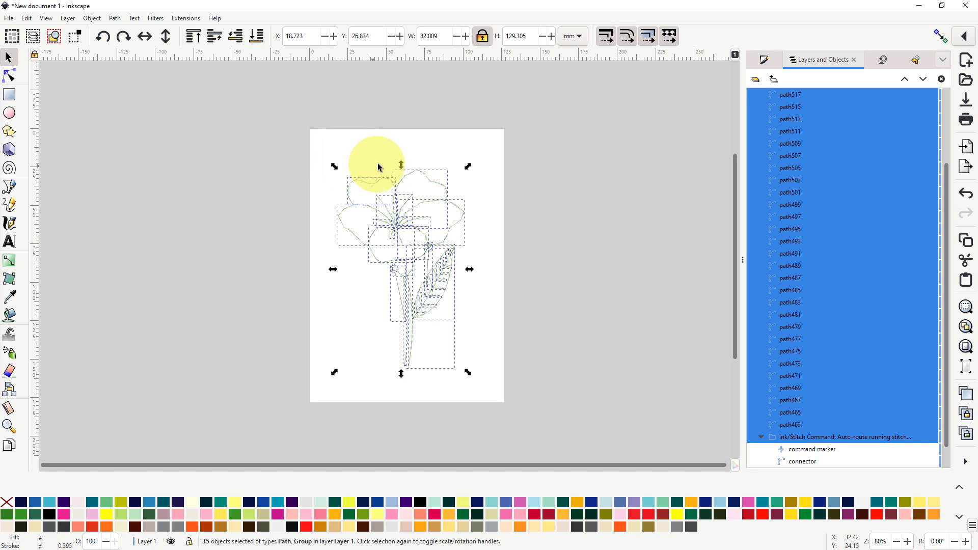
click(185, 19)
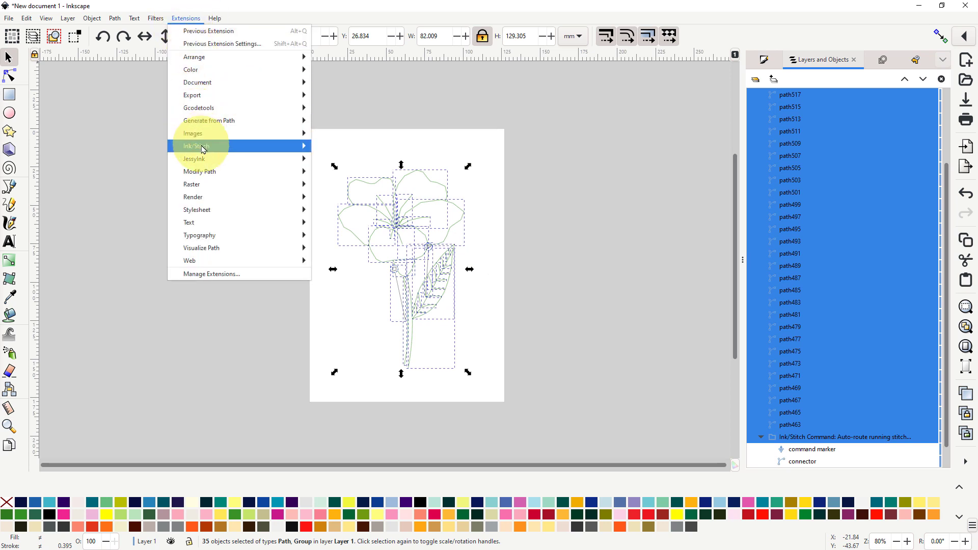
mouse_move(234, 146)
mouse_move(349, 185)
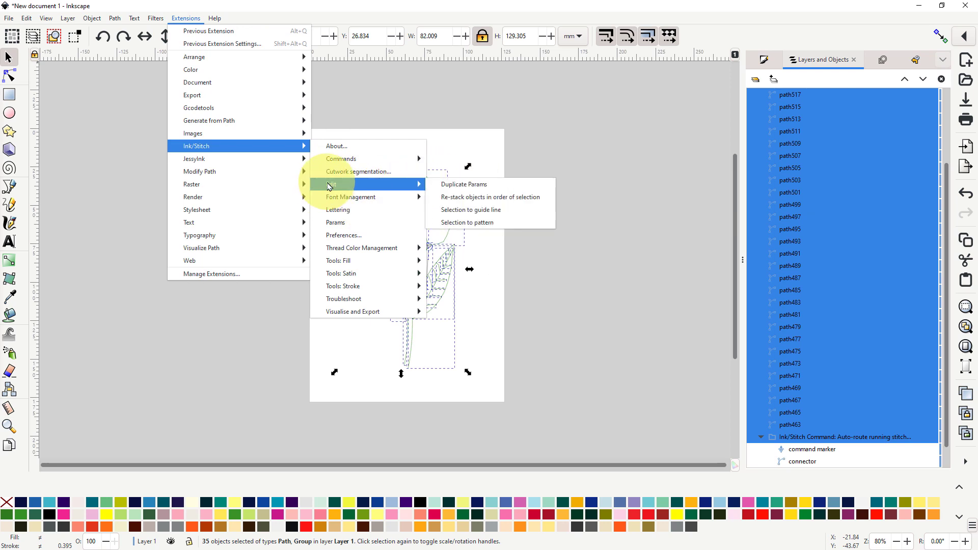
mouse_move(283, 146)
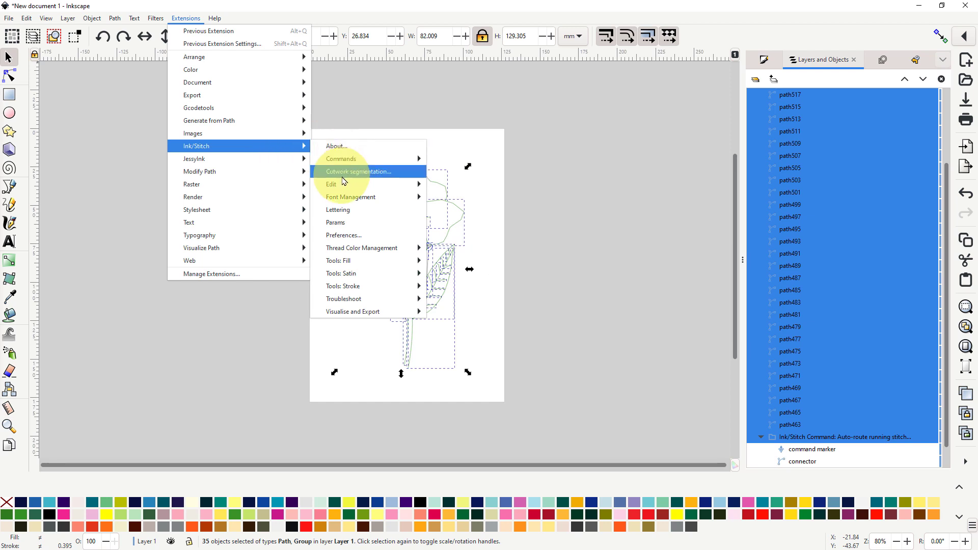
mouse_move(340, 288)
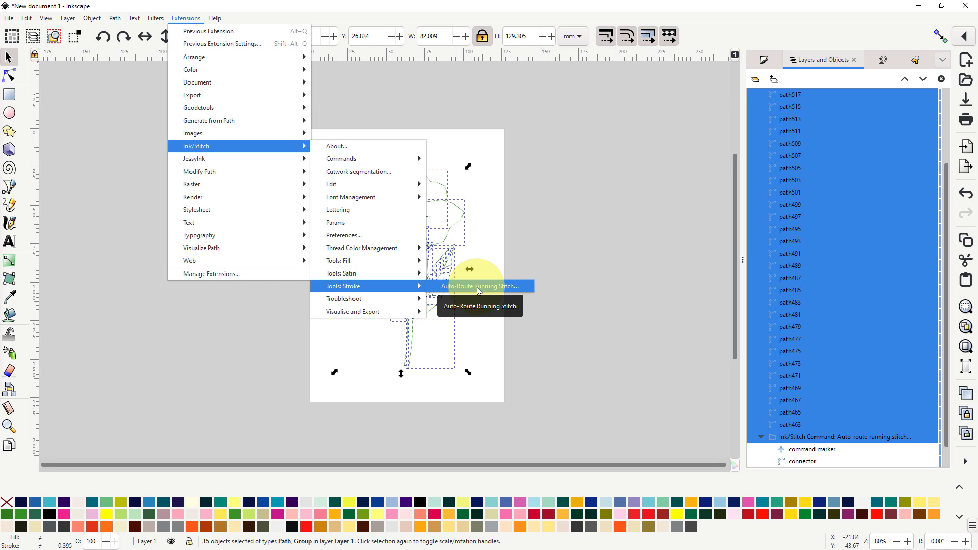
click(479, 287)
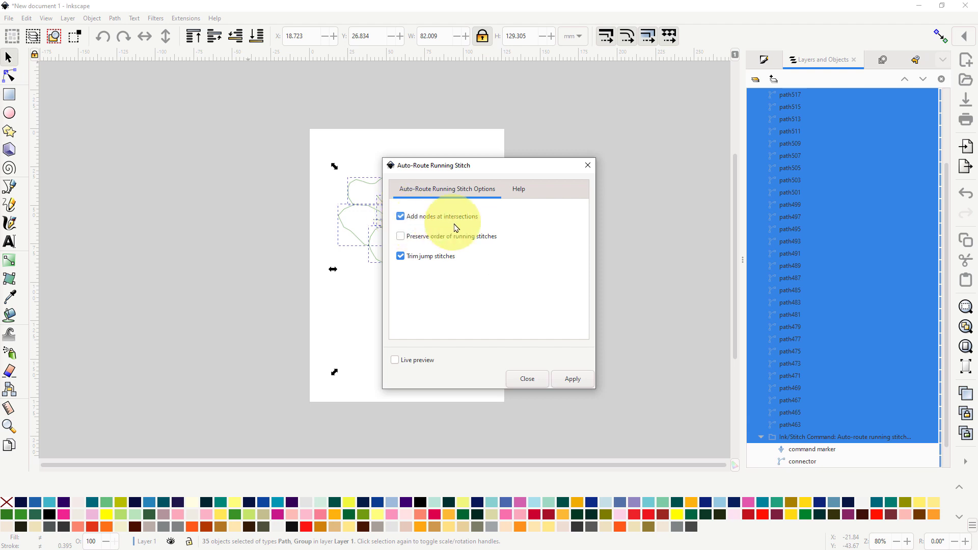
click(573, 381)
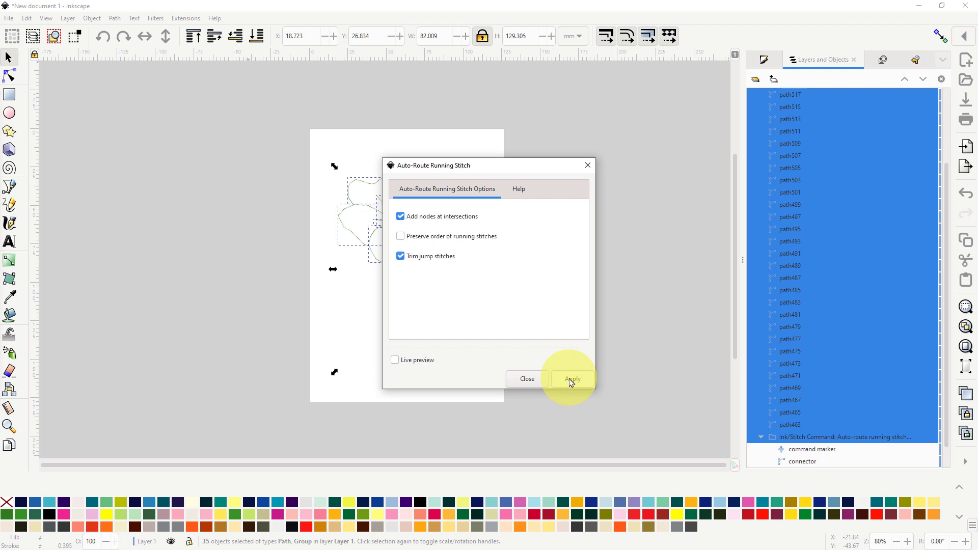
click(572, 382)
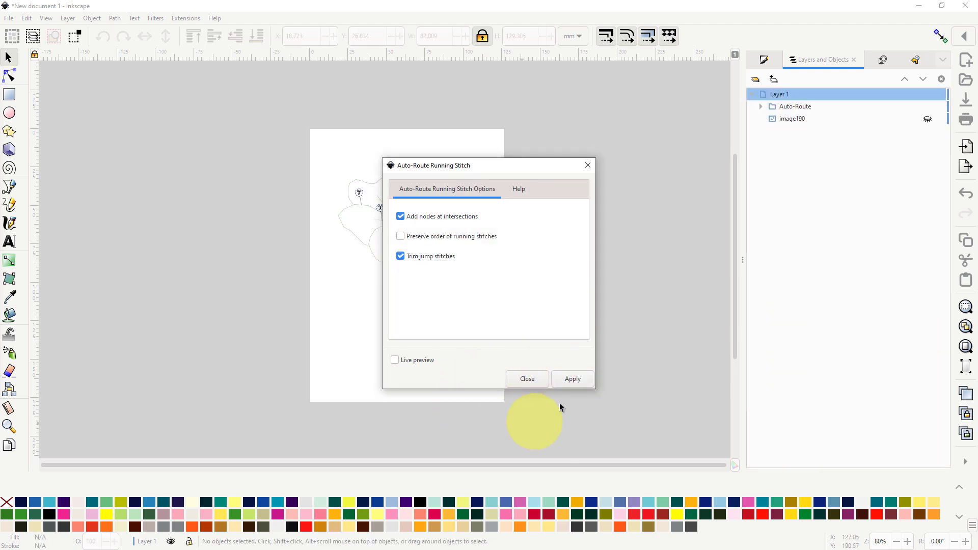
click(528, 380)
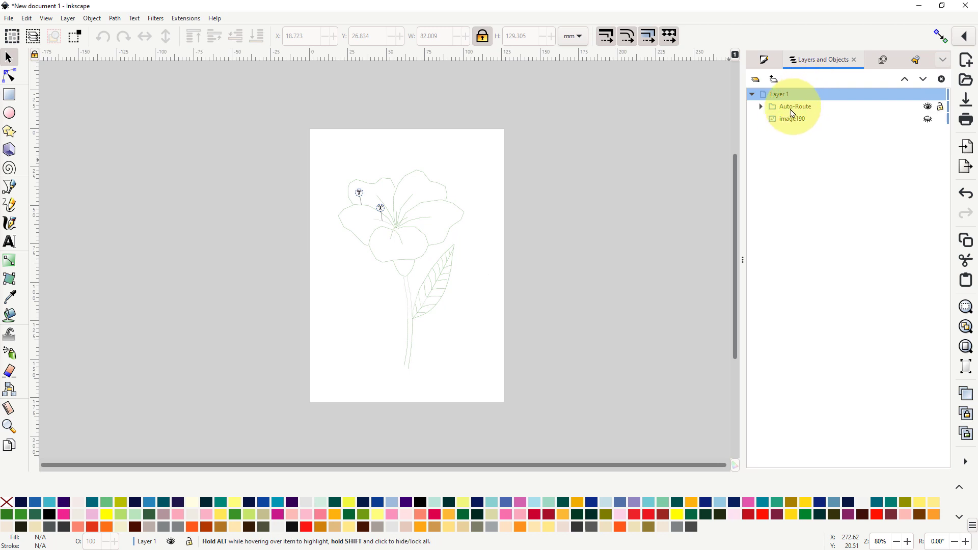
Examine underpaths 123, 119 and 112 in the Auto-Route group, looking closely at underpath 112 in the flower's centre
click(761, 107)
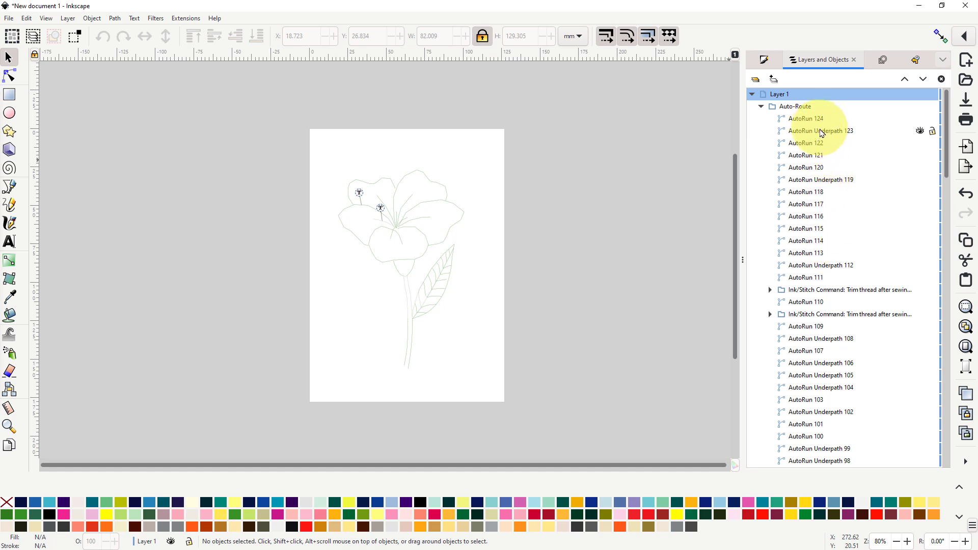
click(819, 134)
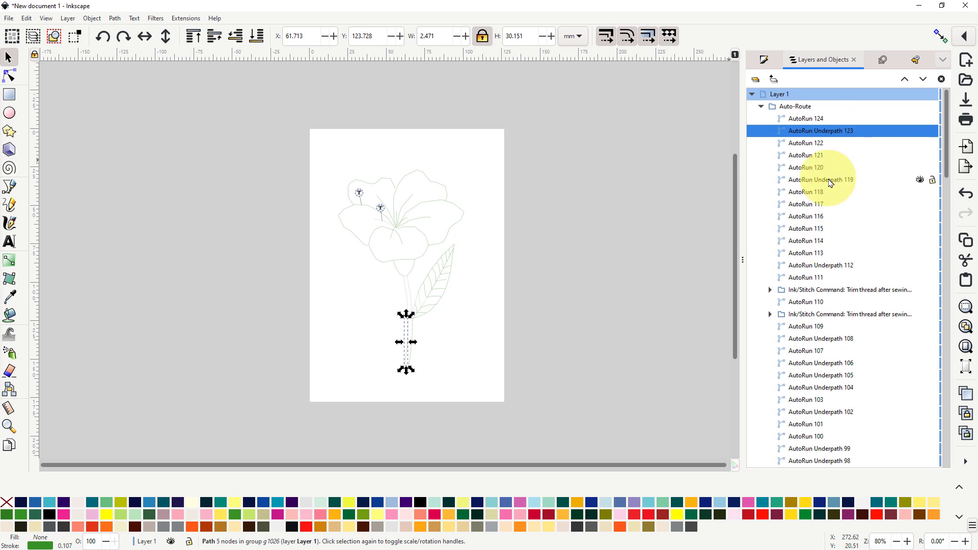
click(831, 182)
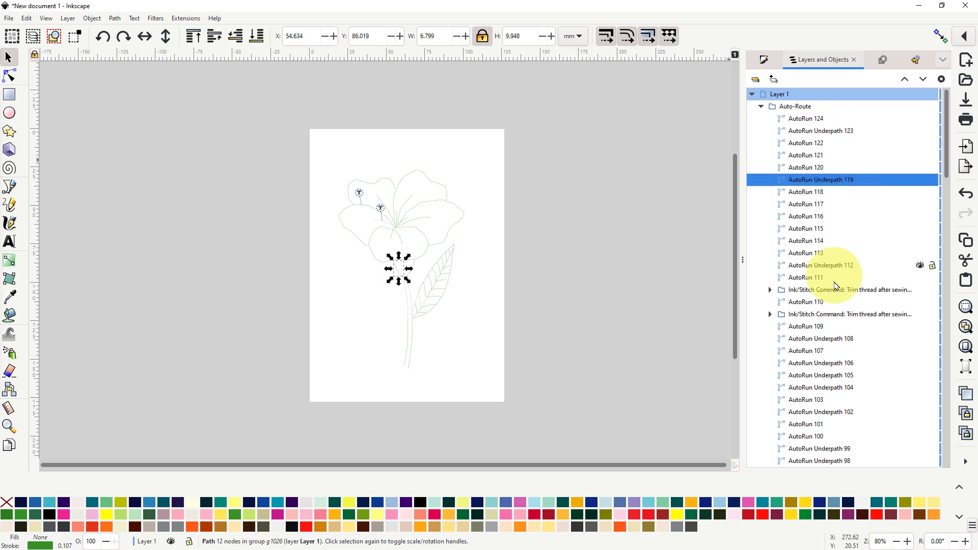
click(835, 269)
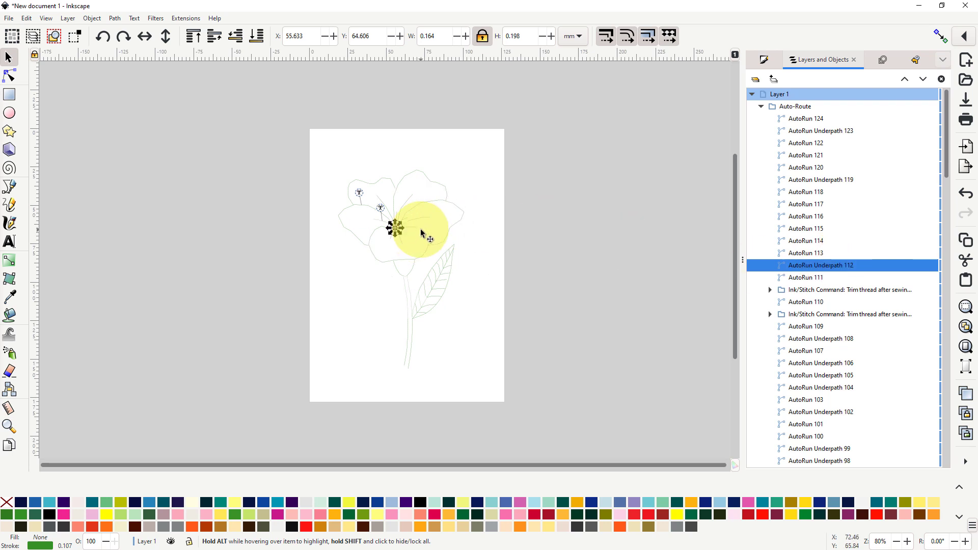
ctrl+scroll(387, 235, up, 3)
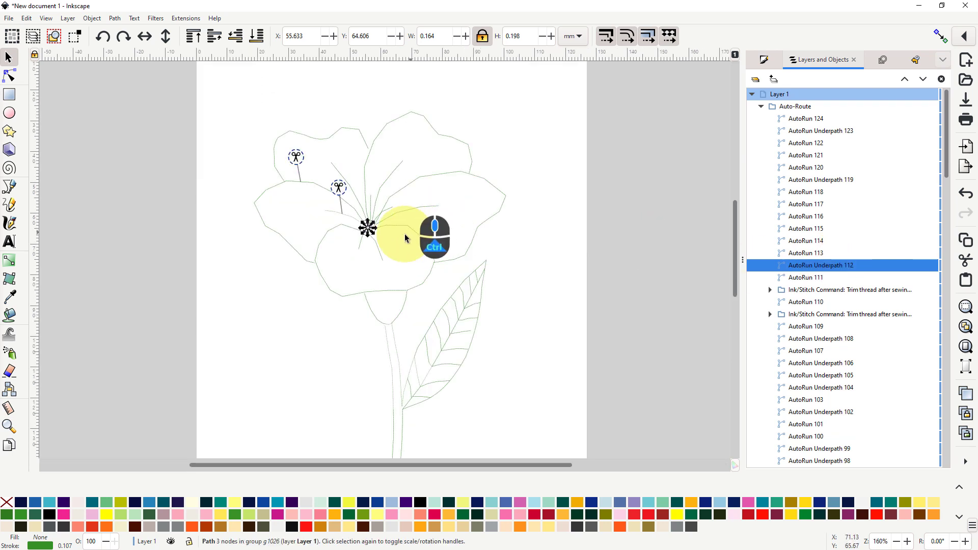
ctrl+scroll(352, 241, up, 10)
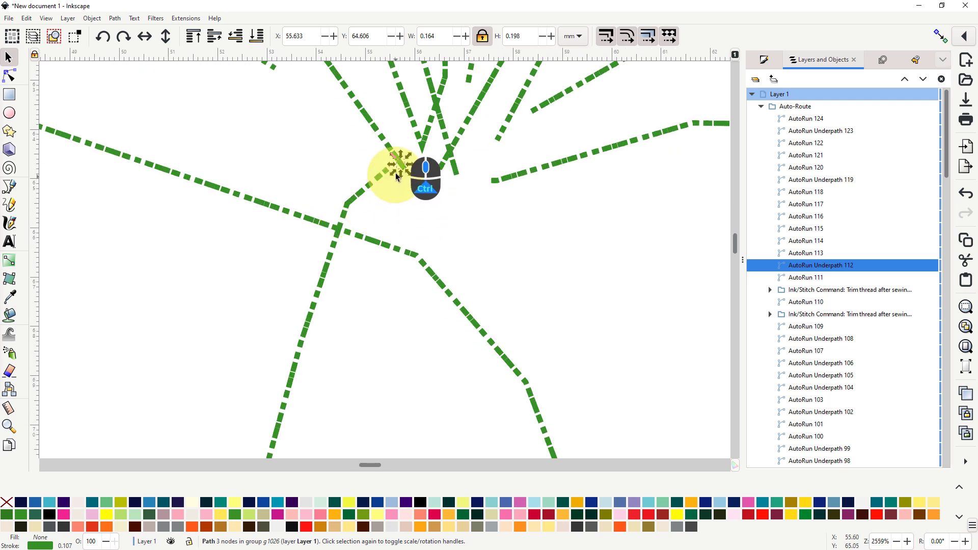
ctrl+scroll(399, 168, up, 4)
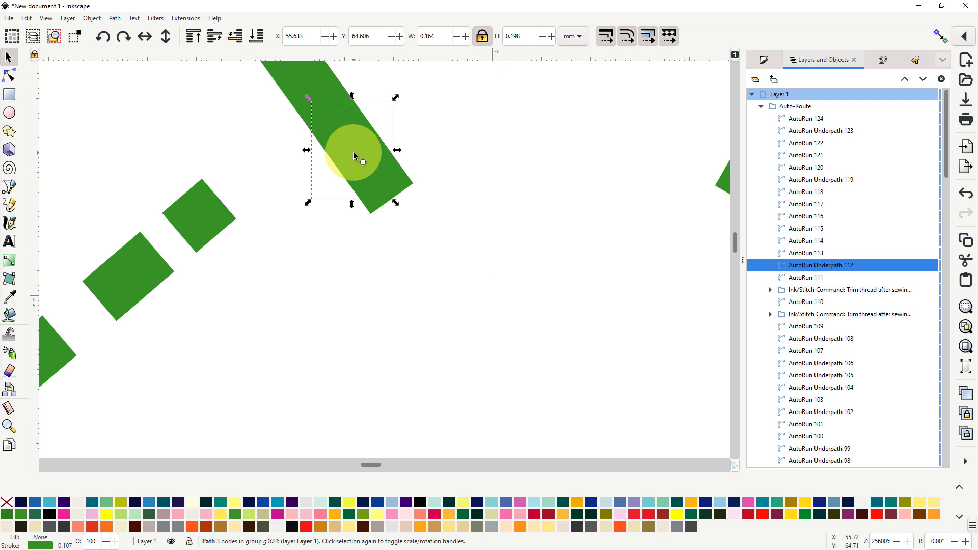
Try to pull the short AutoRun 113 segment down, away from the end of the line it overlaps
drag(353, 152, 379, 142)
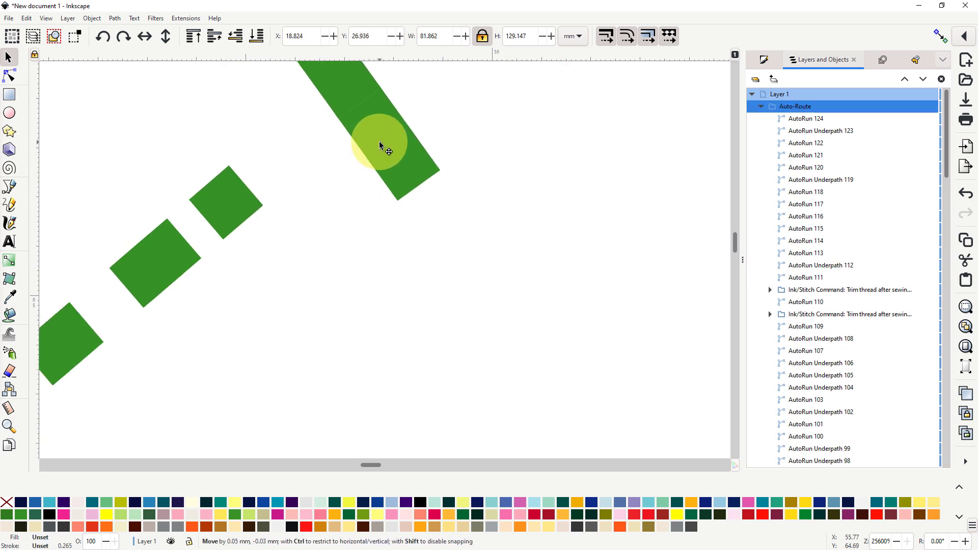
click(824, 266)
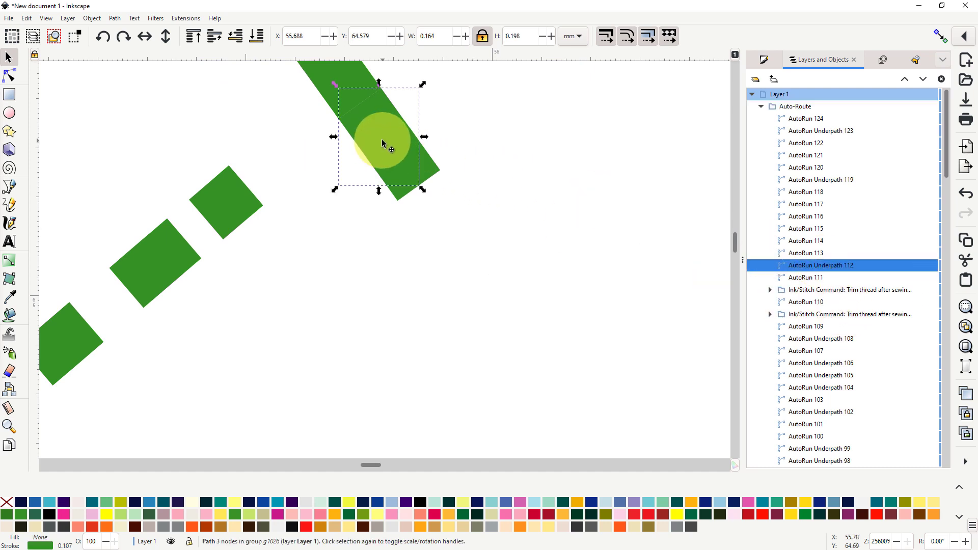
key(ctrl)
ctrl+click(381, 137)
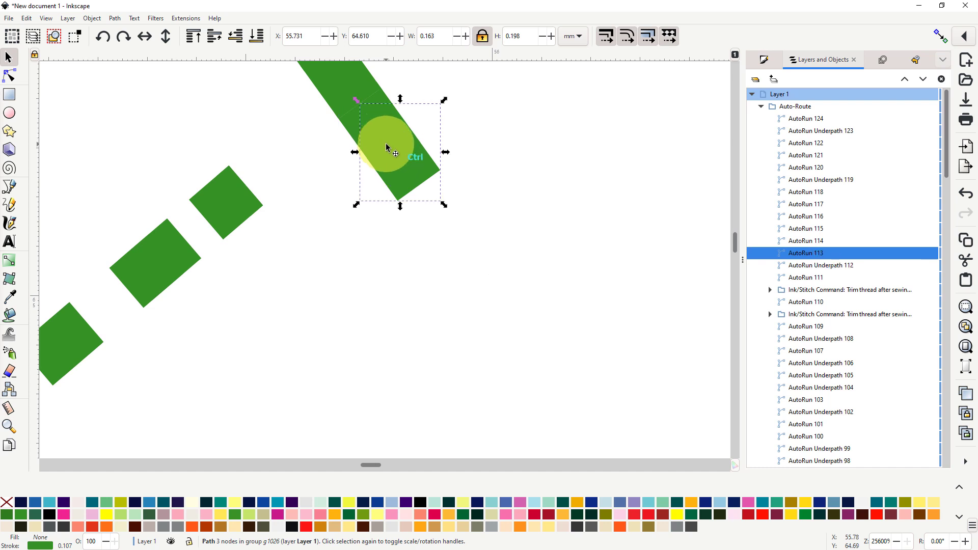
drag(387, 151, 412, 270)
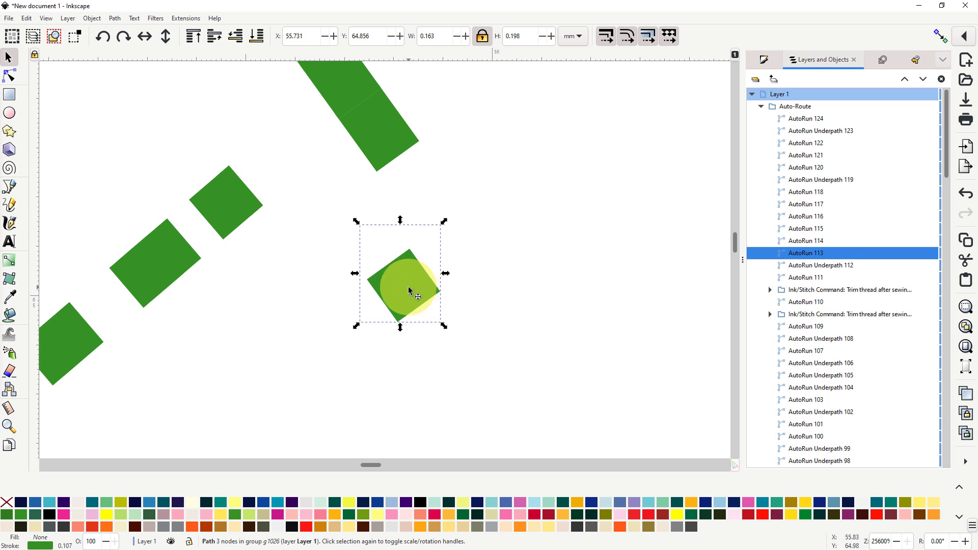
drag(409, 291, 404, 234)
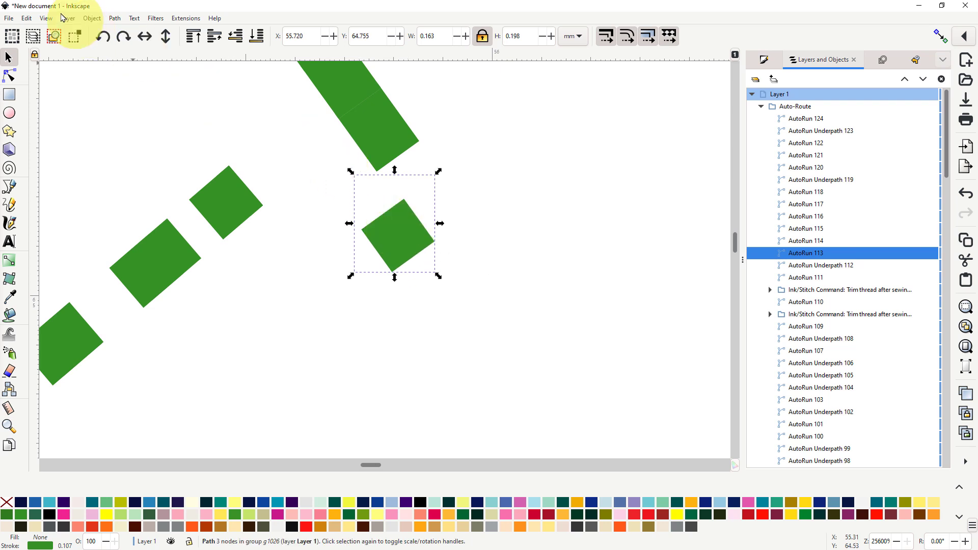
Undo the last two moves of the AutoRun 113 segment
click(27, 18)
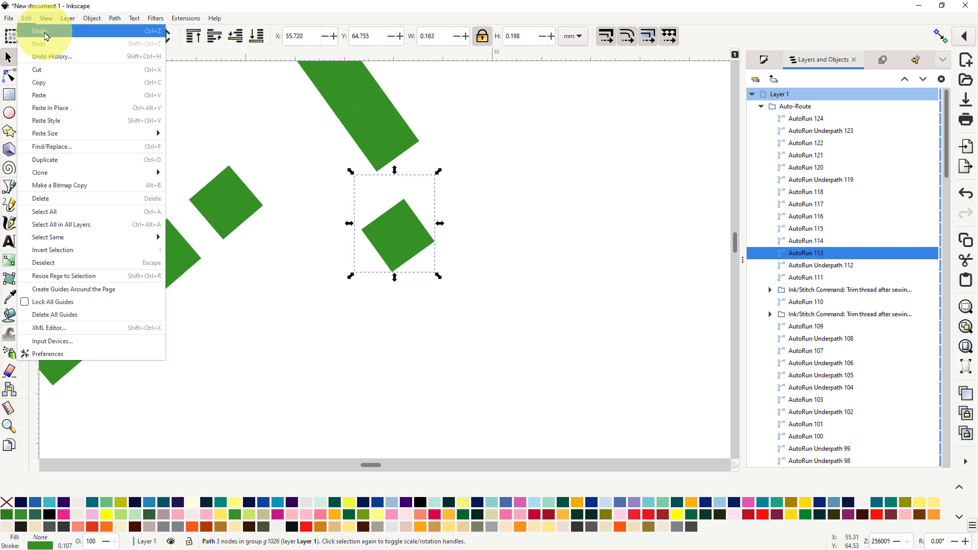
click(46, 36)
click(26, 19)
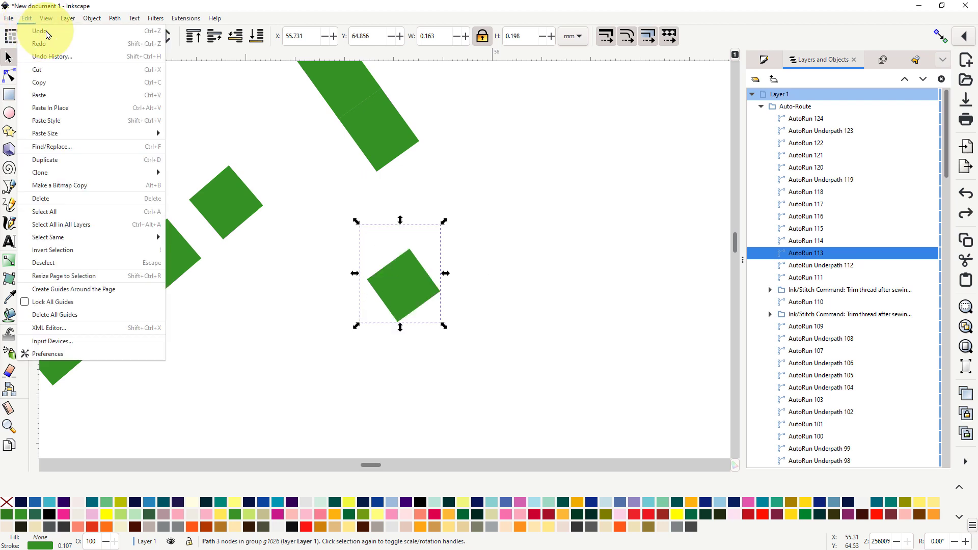
click(46, 31)
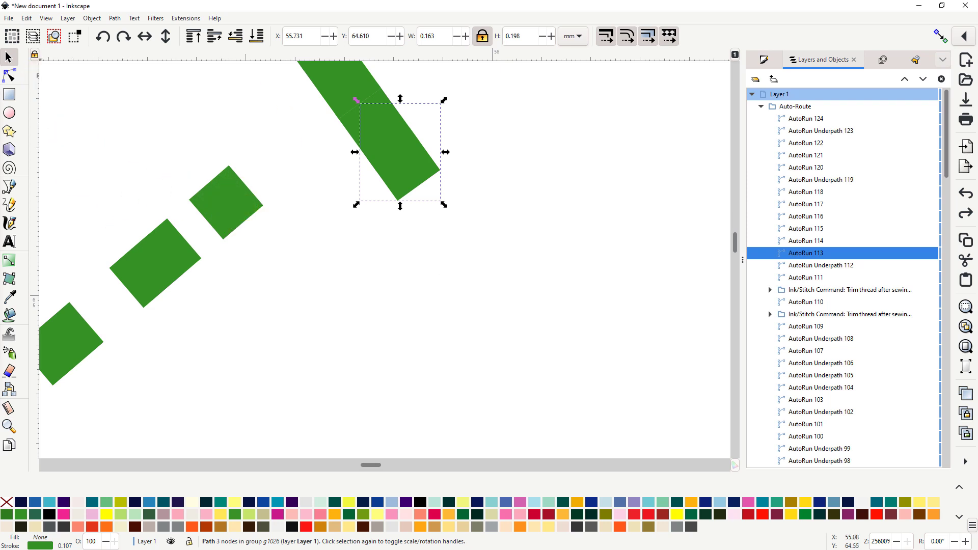
Move the free end node of the AutoRun 114 path onto the lower end of AutoRun 113, at about X 55.842, Y 64.751 mm
click(10, 78)
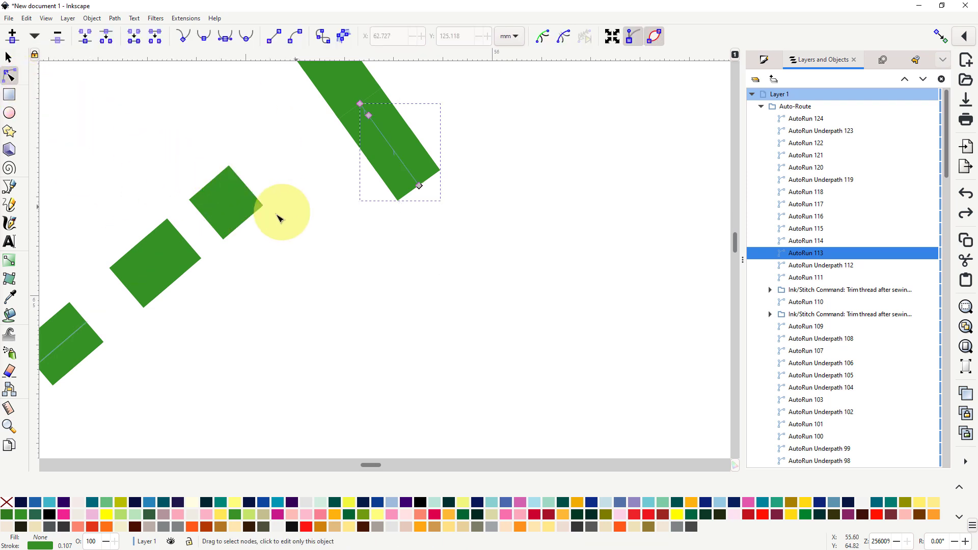
click(244, 209)
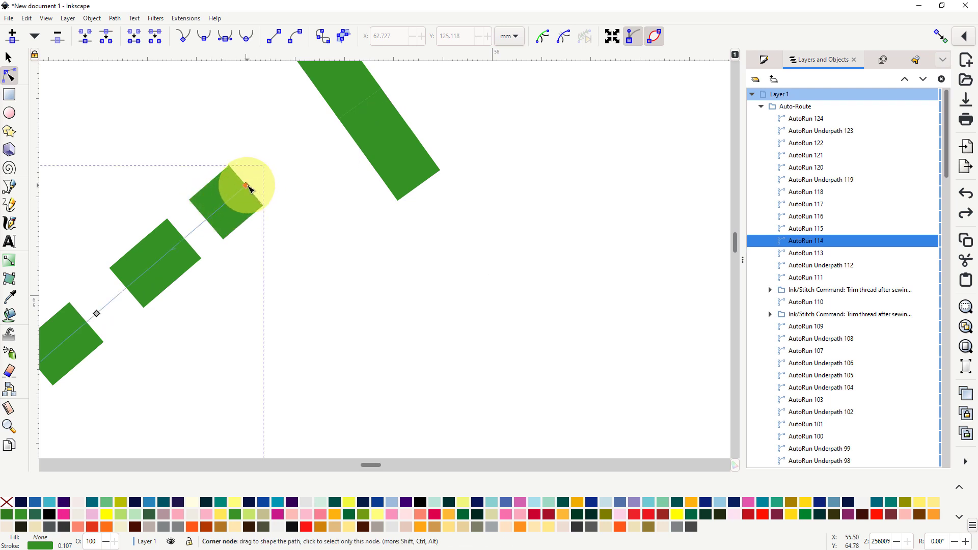
drag(249, 187, 355, 107)
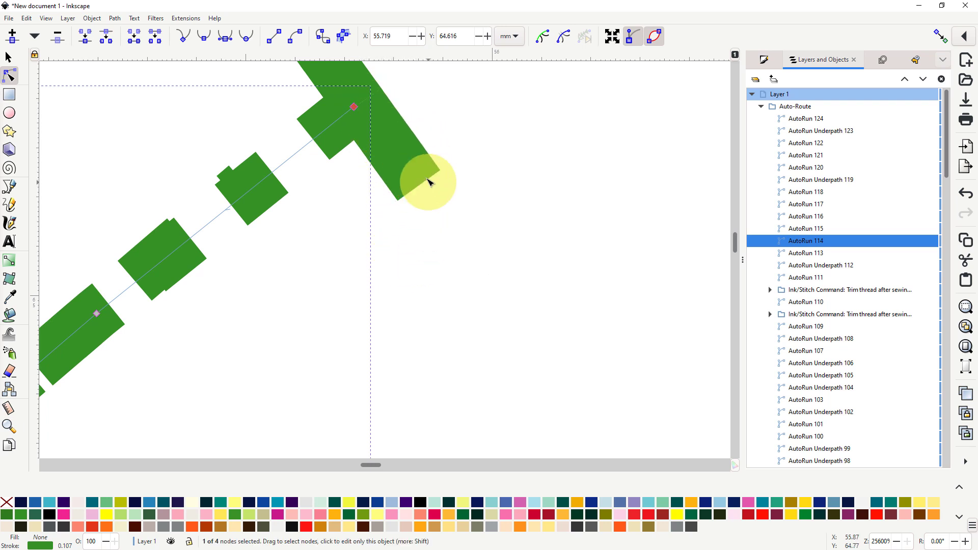
drag(355, 109, 415, 174)
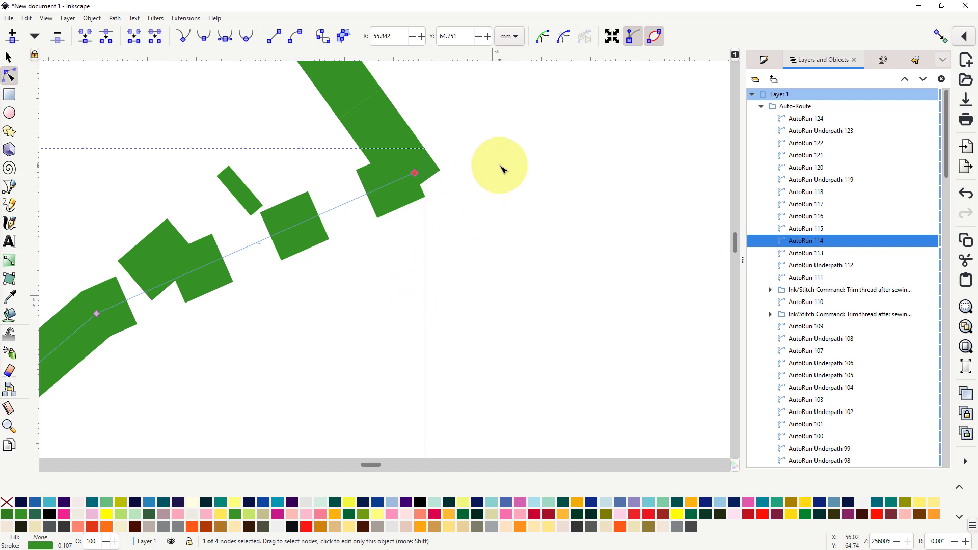
ctrl+scroll(560, 150, down, 5)
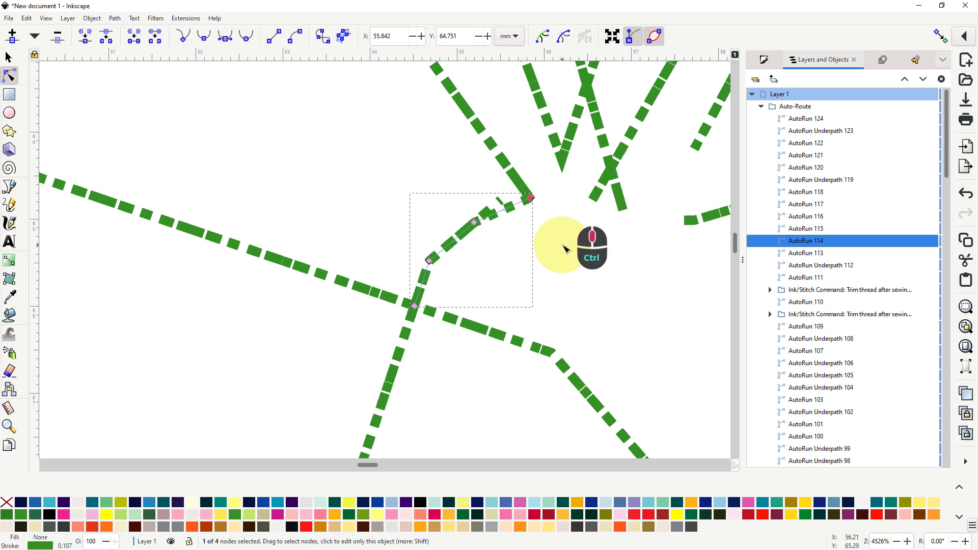
Examine the joined AutoRun 114 node and the surrounding line ends in the flower's centre, up close and within the whole design
drag(564, 250, 513, 287)
ctrl+scroll(514, 285, down, 3)
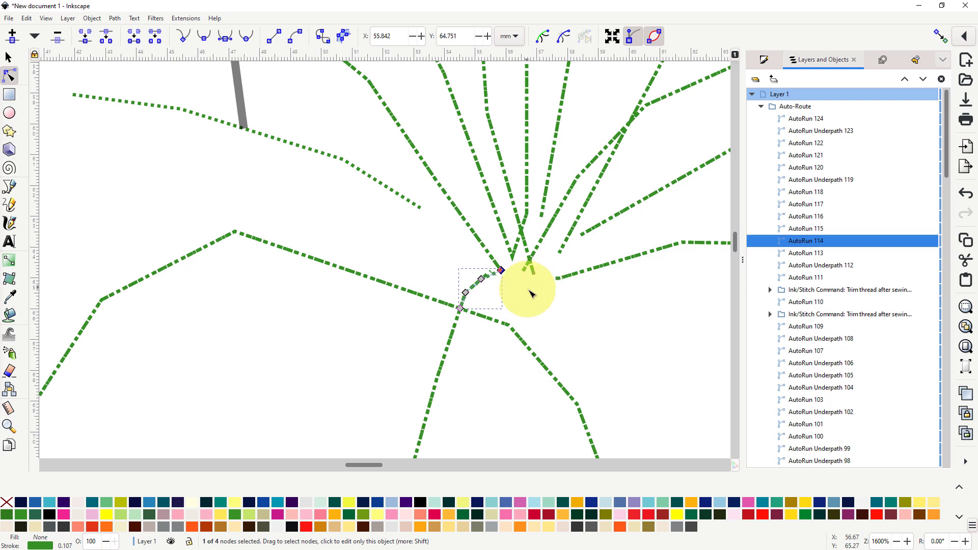
scroll(542, 304, up, 2)
scroll(537, 342, up, 2)
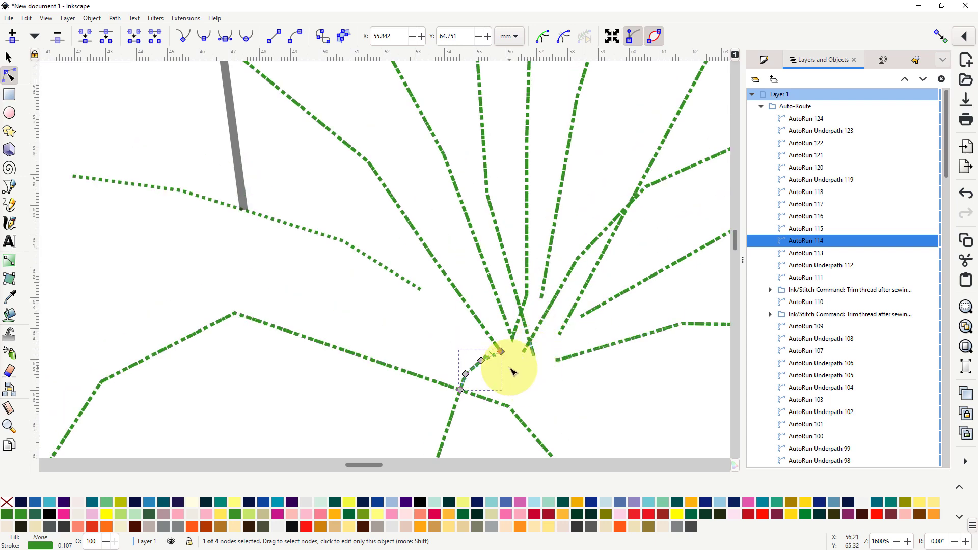
ctrl+scroll(474, 333, down, 3)
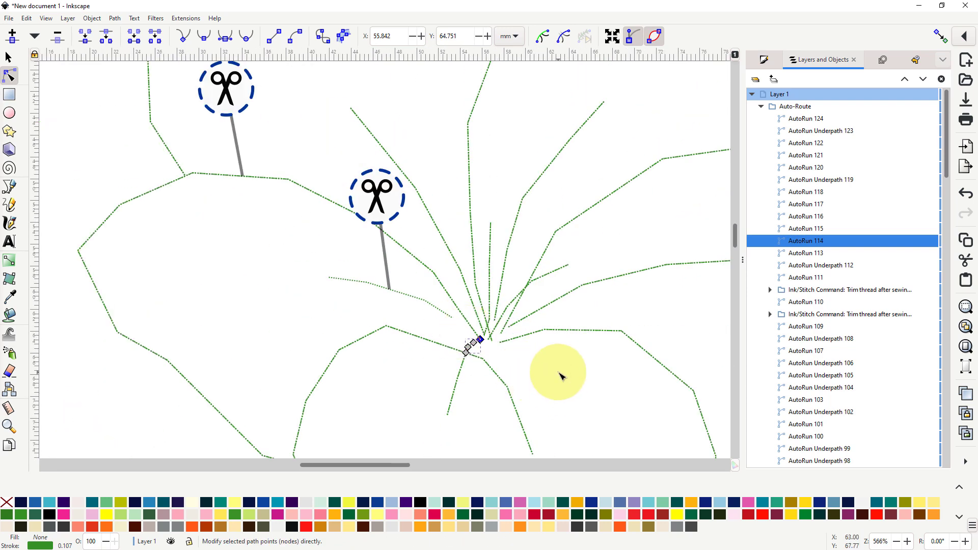
drag(558, 376, 514, 375)
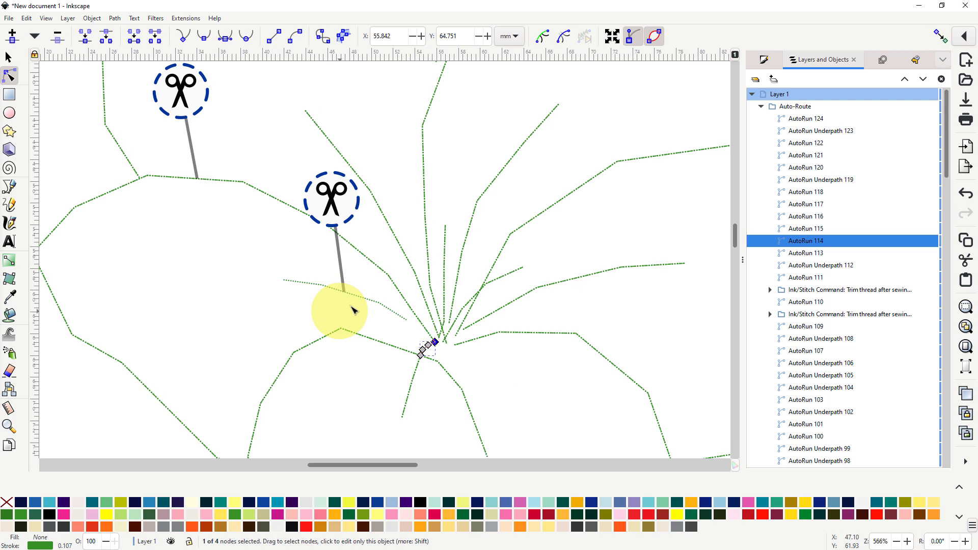
scroll(388, 302, down, 4)
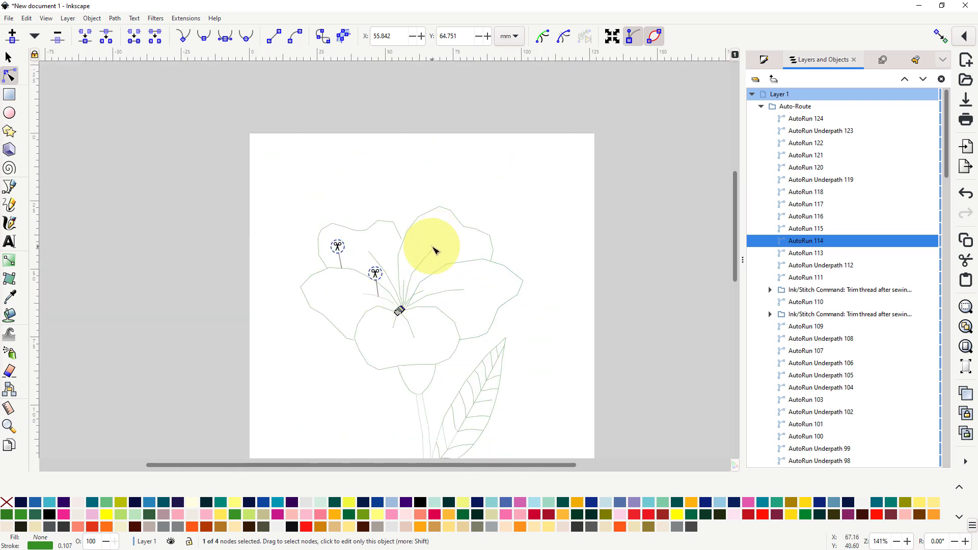
scroll(442, 240, down, 2)
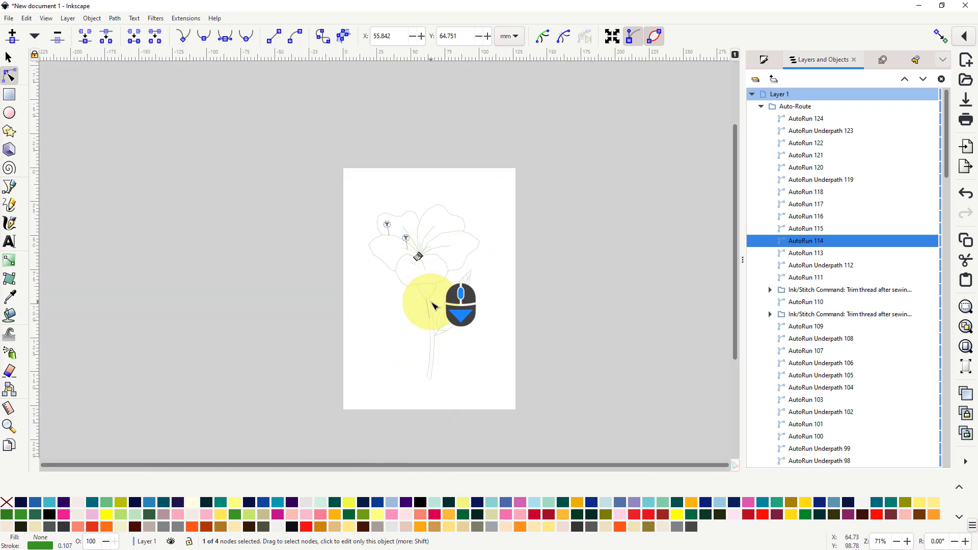
scroll(435, 314, up, 3)
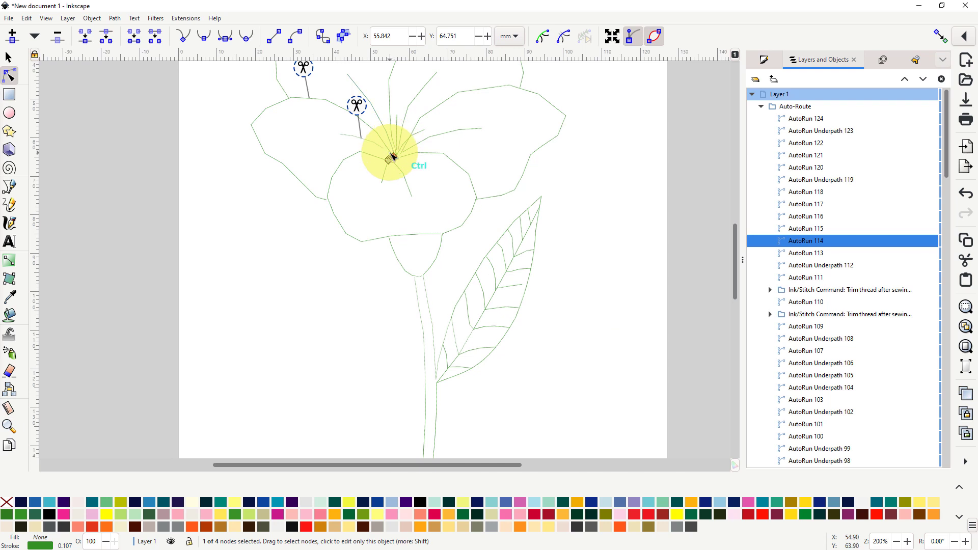
ctrl+scroll(393, 156, up, 6)
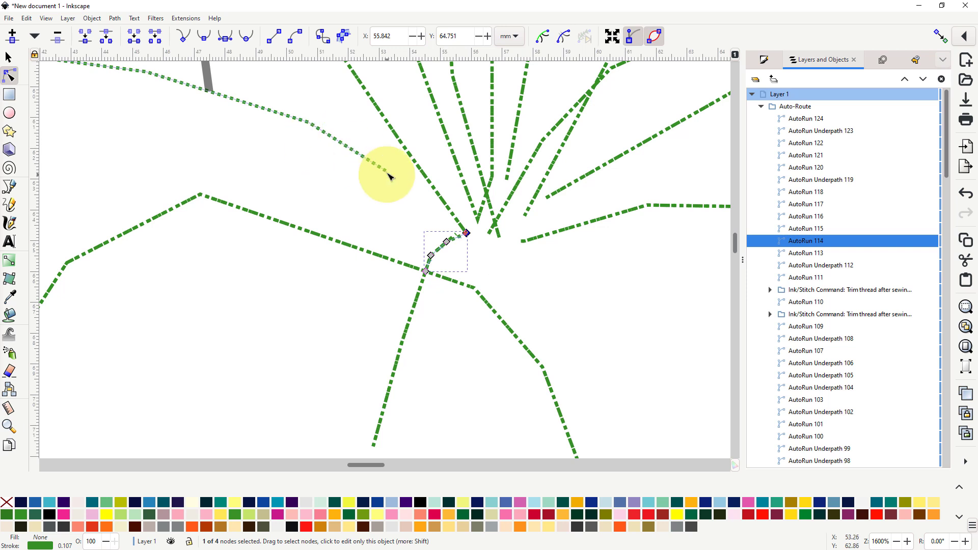
click(469, 239)
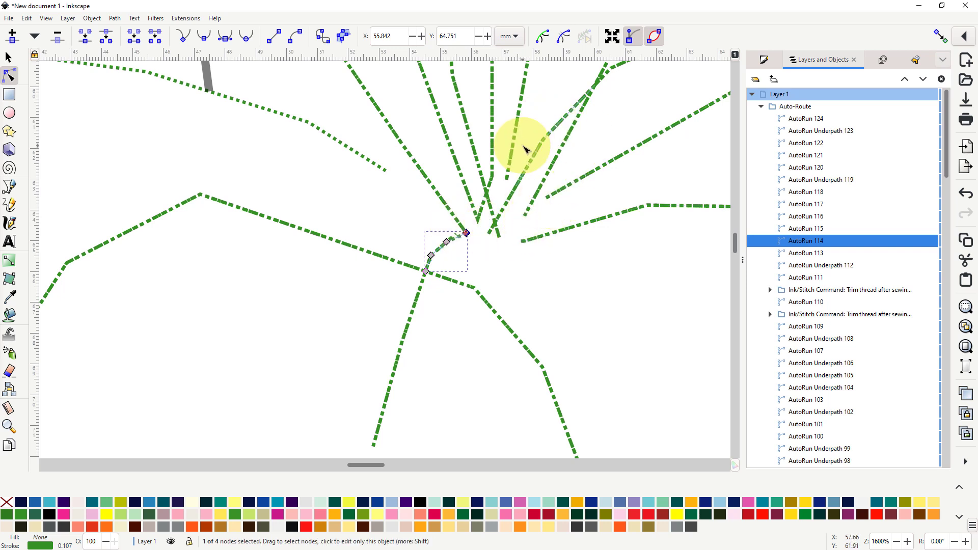
ctrl+scroll(494, 204, down, 5)
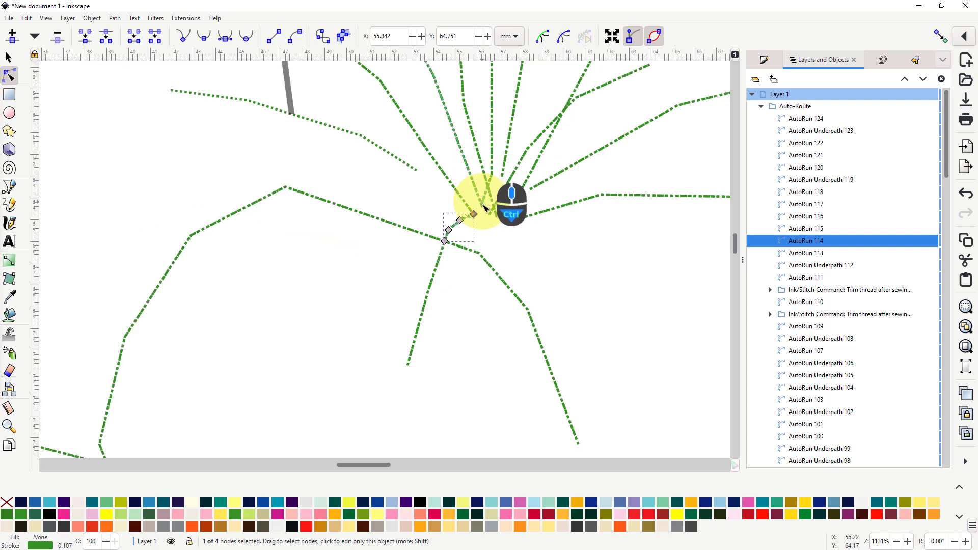
ctrl+scroll(488, 251, down, 2)
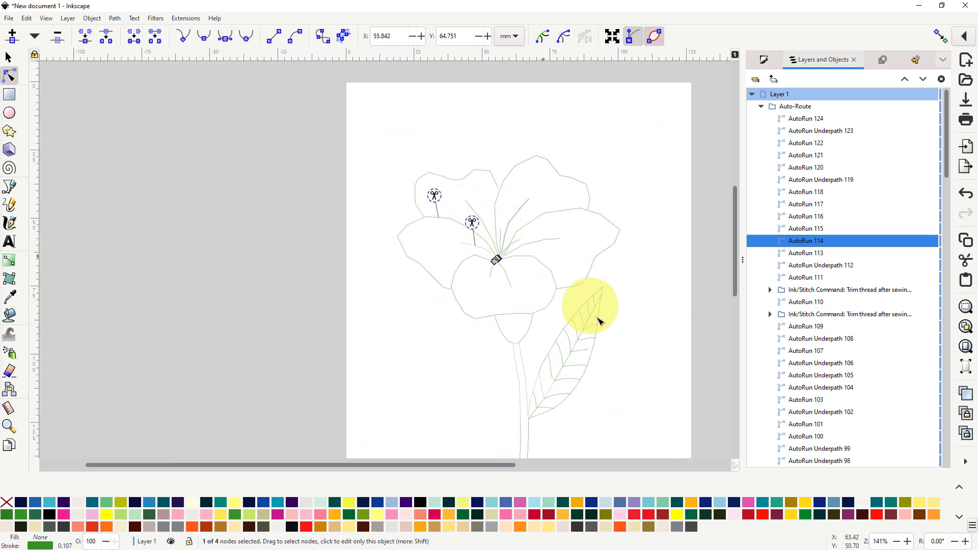
drag(621, 350, 530, 279)
Preview the selected AutoRun 114 path in the Ink/Stitch simulator and close the preview
click(186, 18)
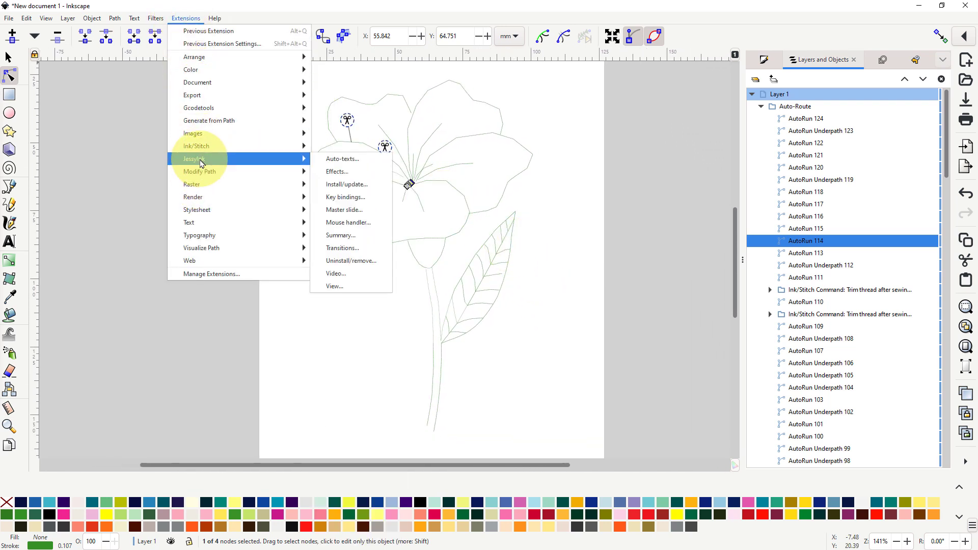
mouse_move(199, 146)
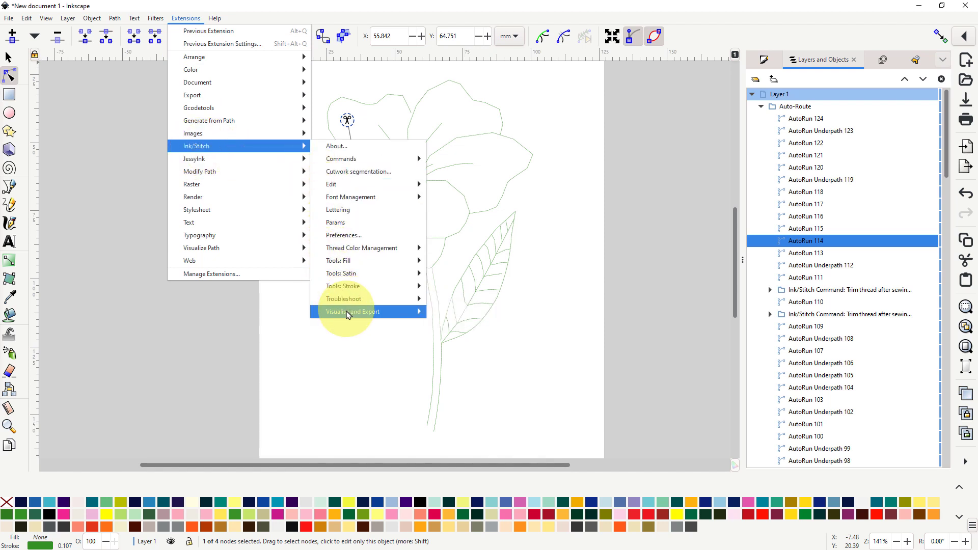
mouse_move(351, 312)
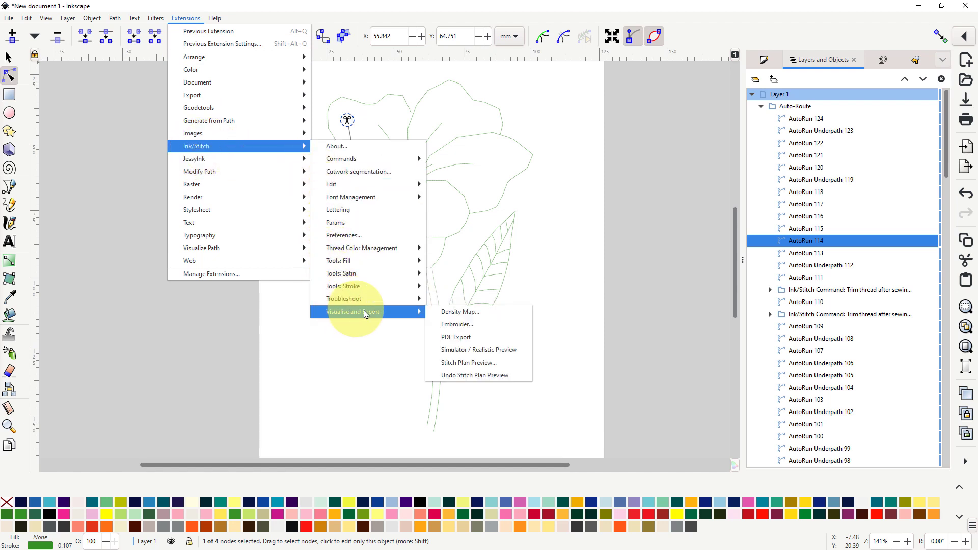
click(459, 351)
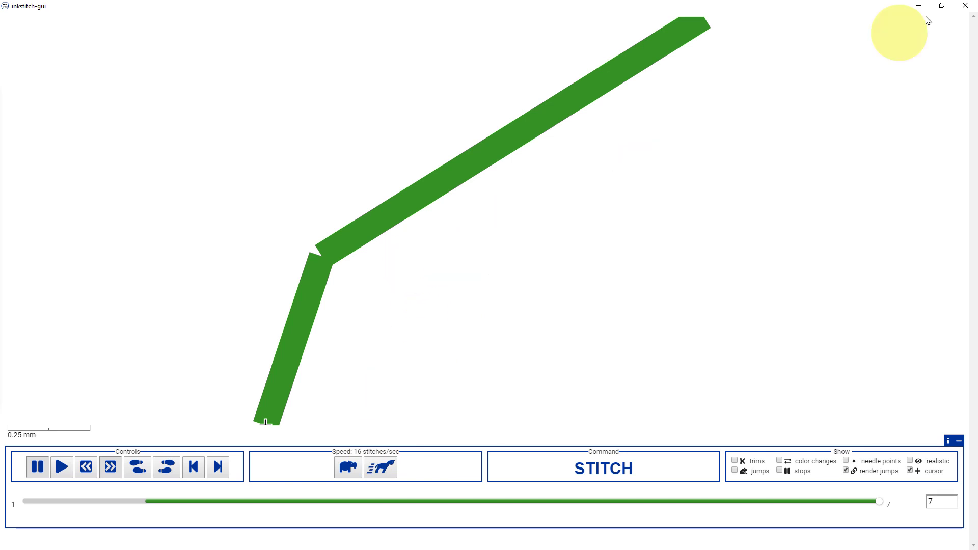
click(968, 6)
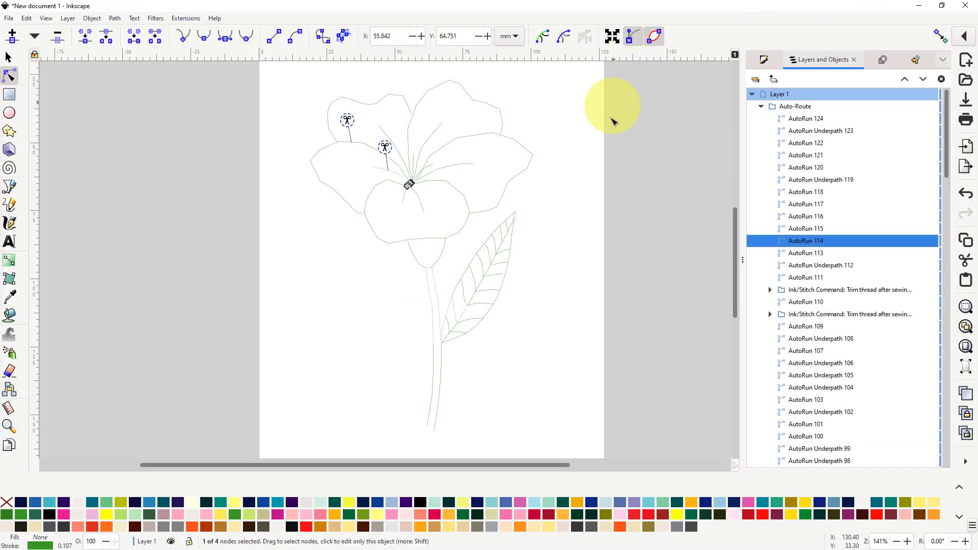
Simulate the stitching of the whole Layer 1 in realistic view with trims and jumps marked, and close the simulator
click(583, 159)
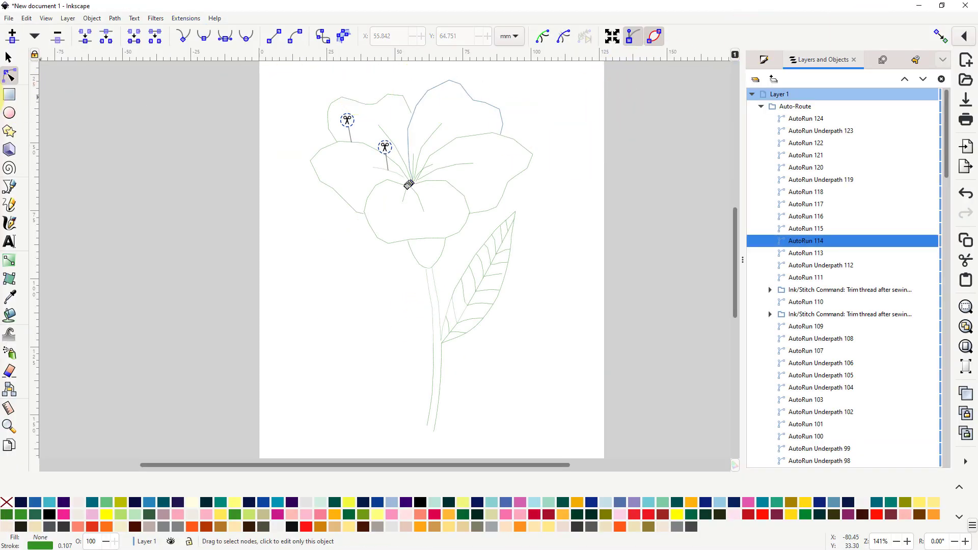
click(8, 57)
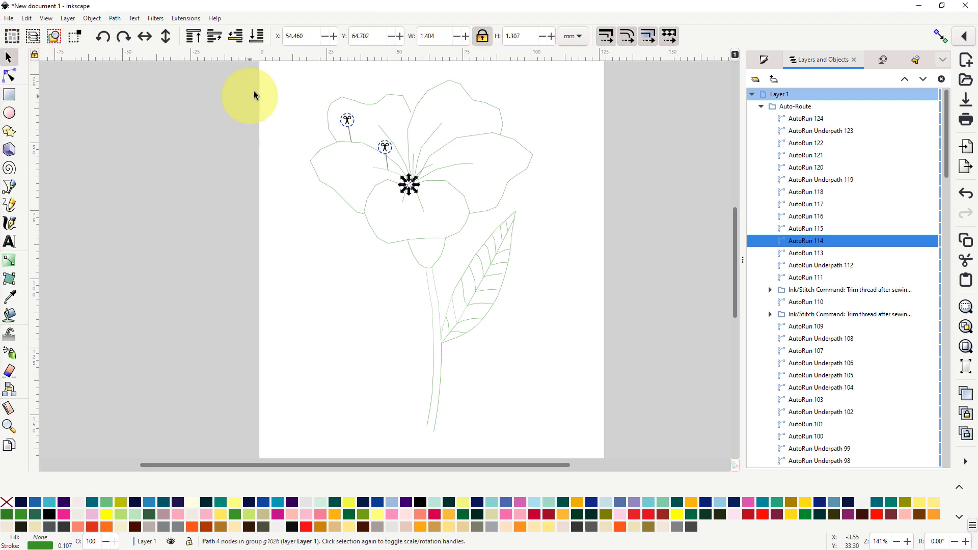
click(285, 83)
drag(285, 83, 609, 405)
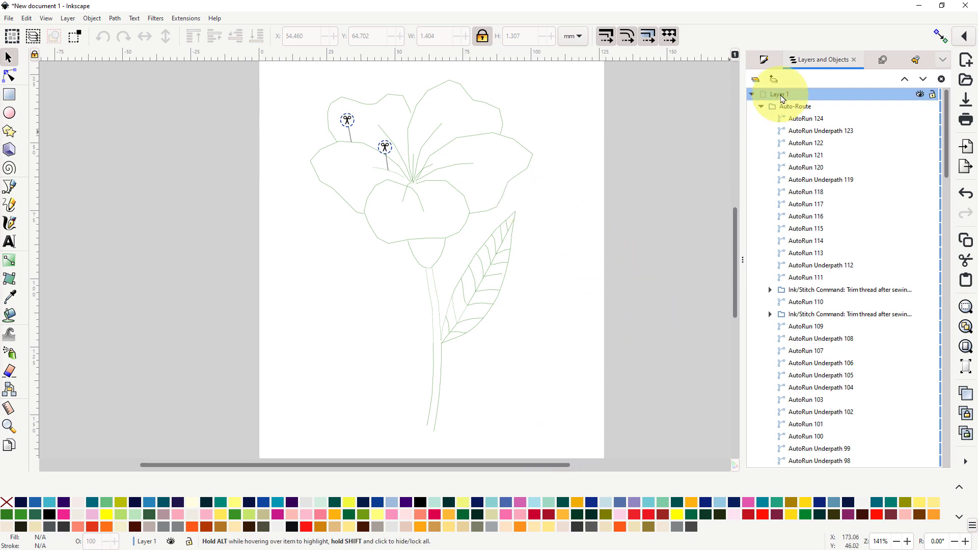
click(783, 99)
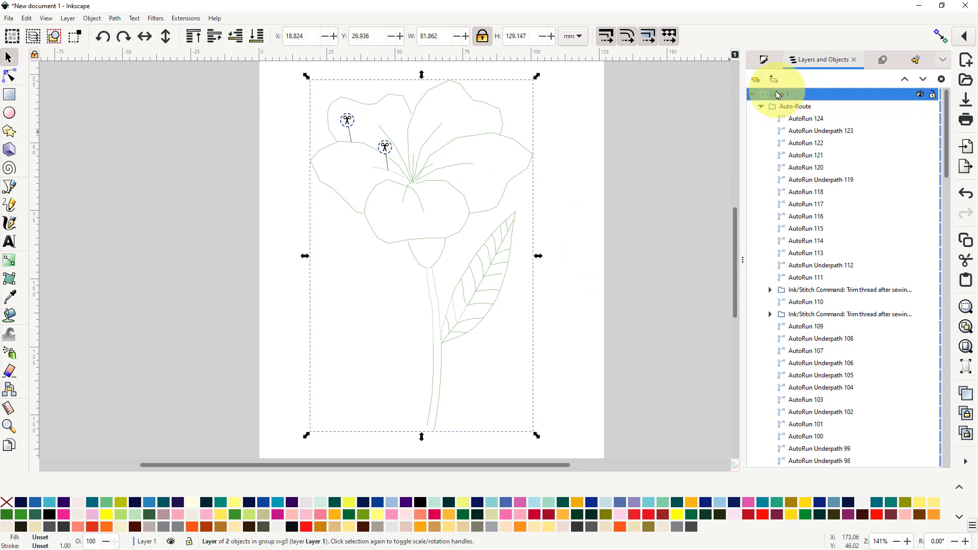
click(188, 20)
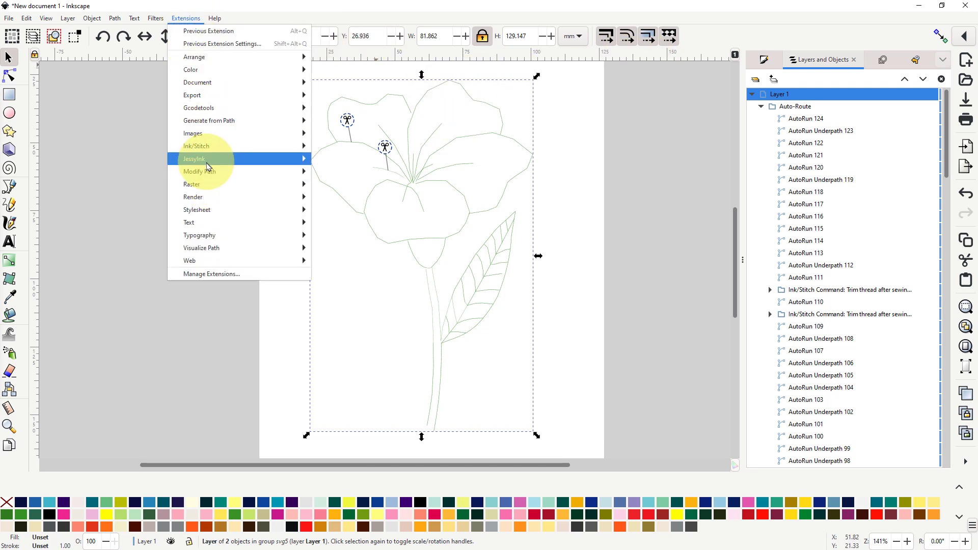
mouse_move(211, 162)
mouse_move(245, 148)
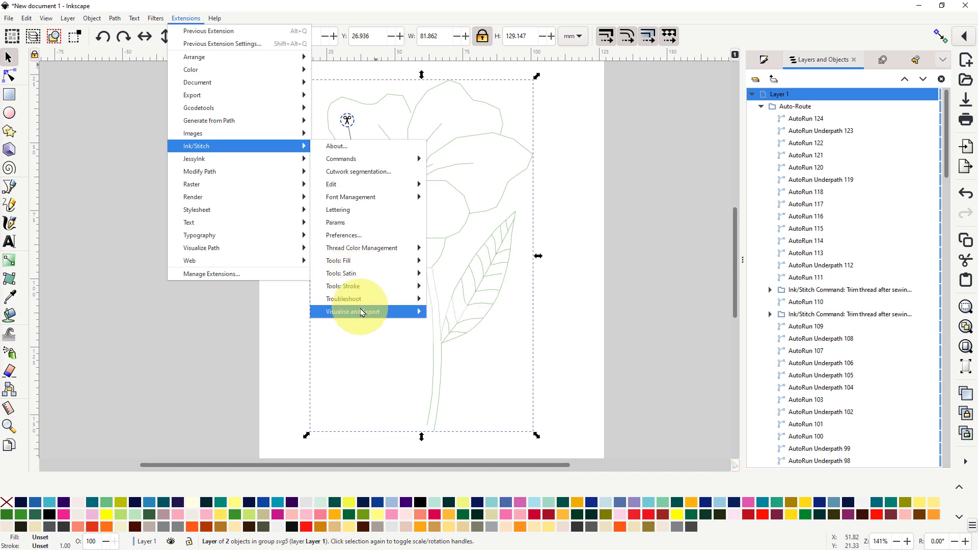
mouse_move(407, 318)
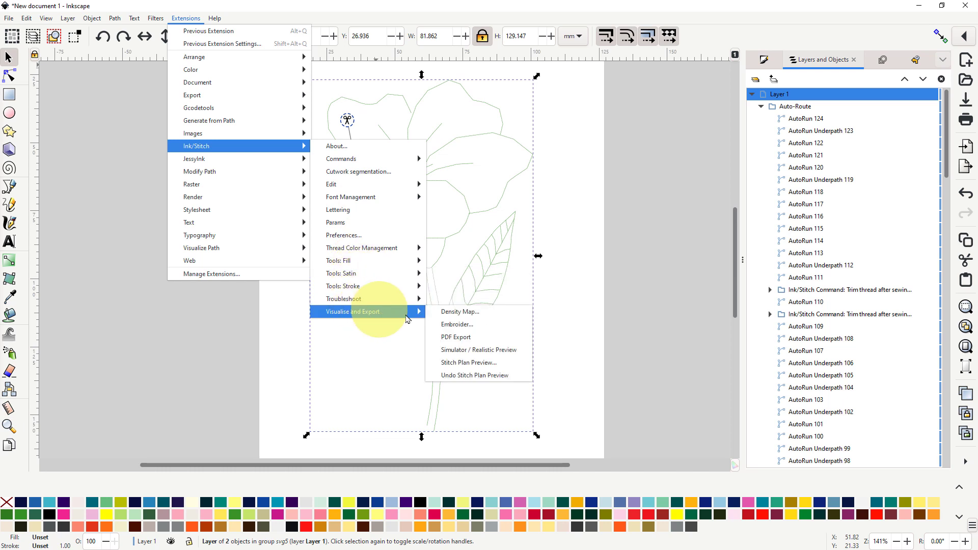
click(452, 351)
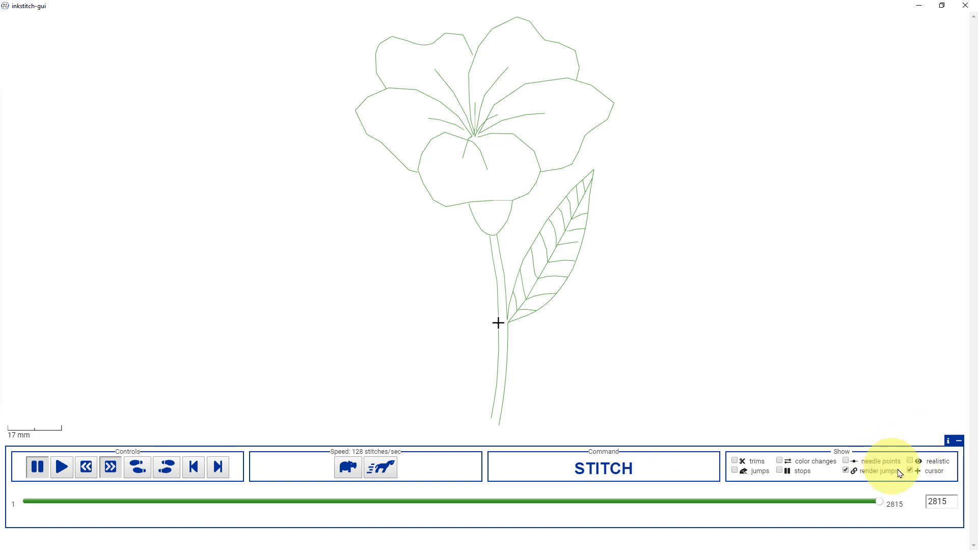
click(911, 462)
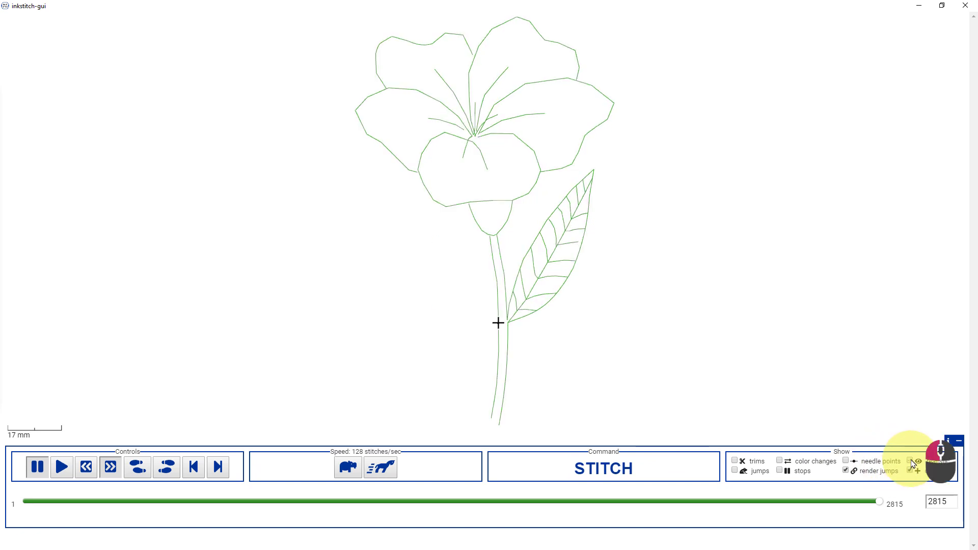
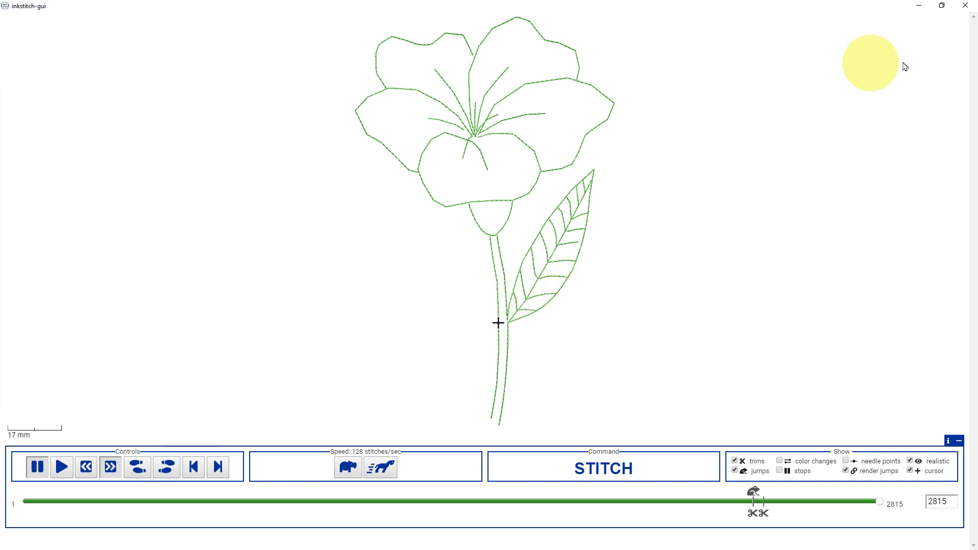
click(968, 6)
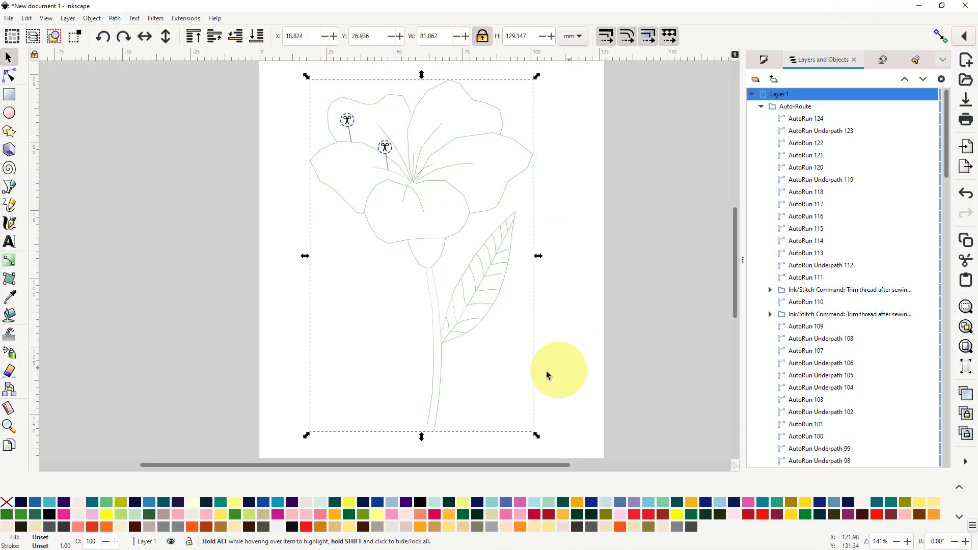
Try to move the end nodes of the lower petal's right outline and its overlapping path up to the neighbouring centre line's lower end
click(432, 342)
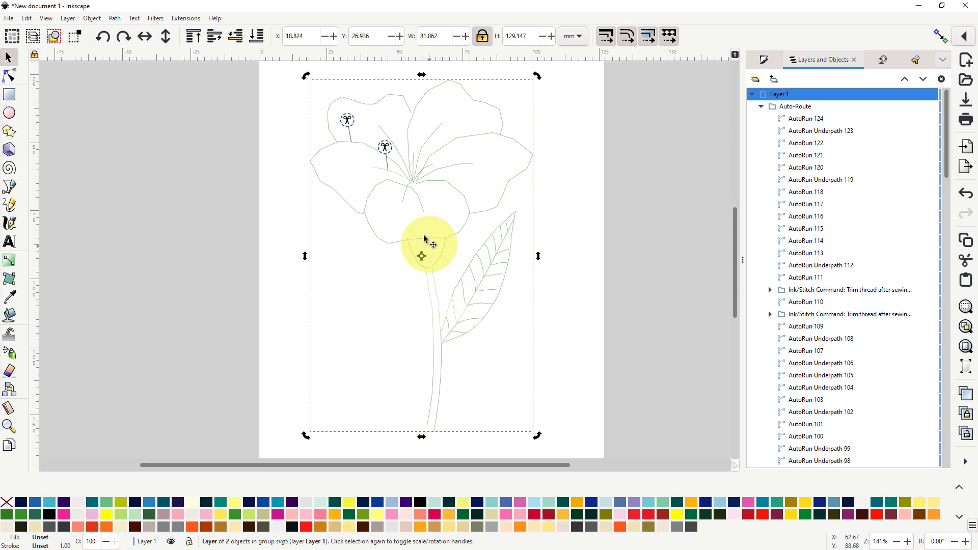
ctrl+scroll(410, 223, up, 3)
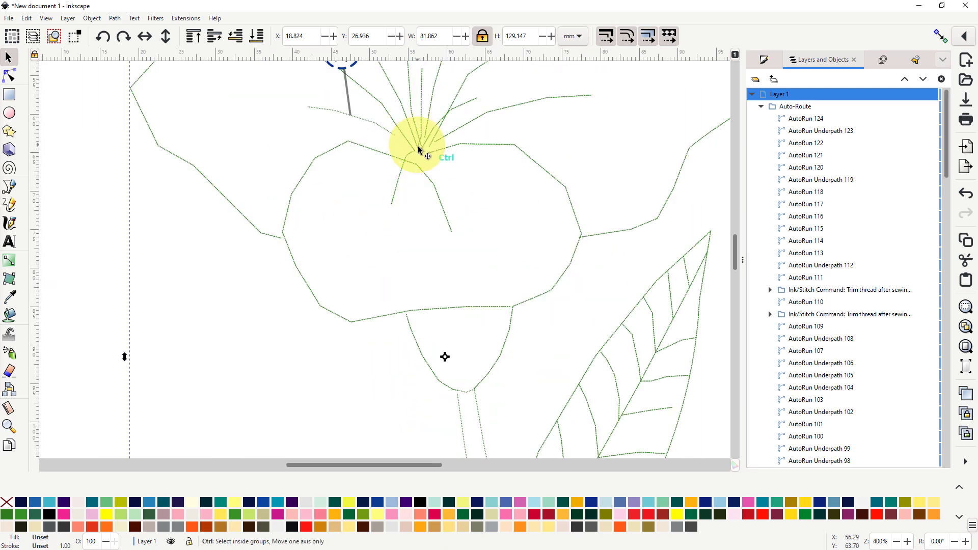
ctrl+scroll(421, 151, up, 3)
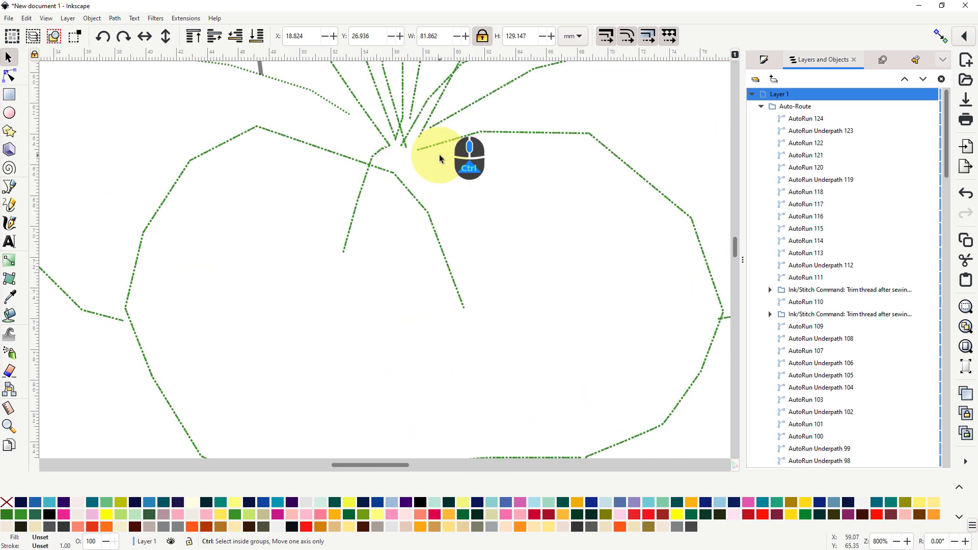
click(421, 148)
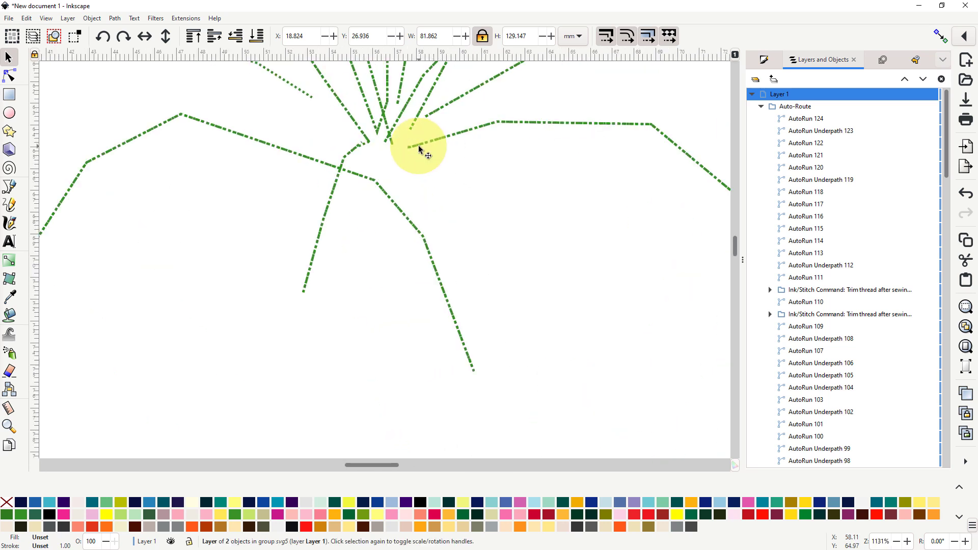
click(441, 143)
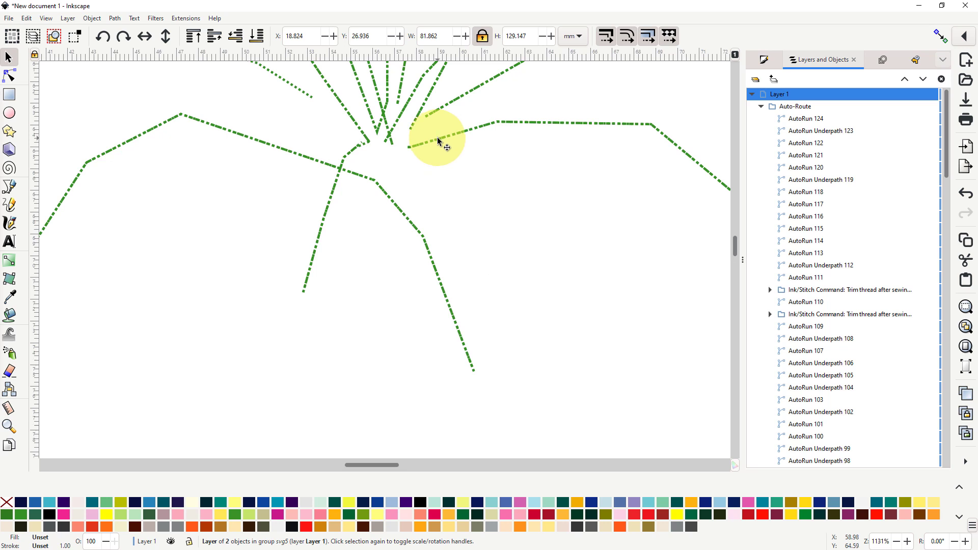
key(ctrl)
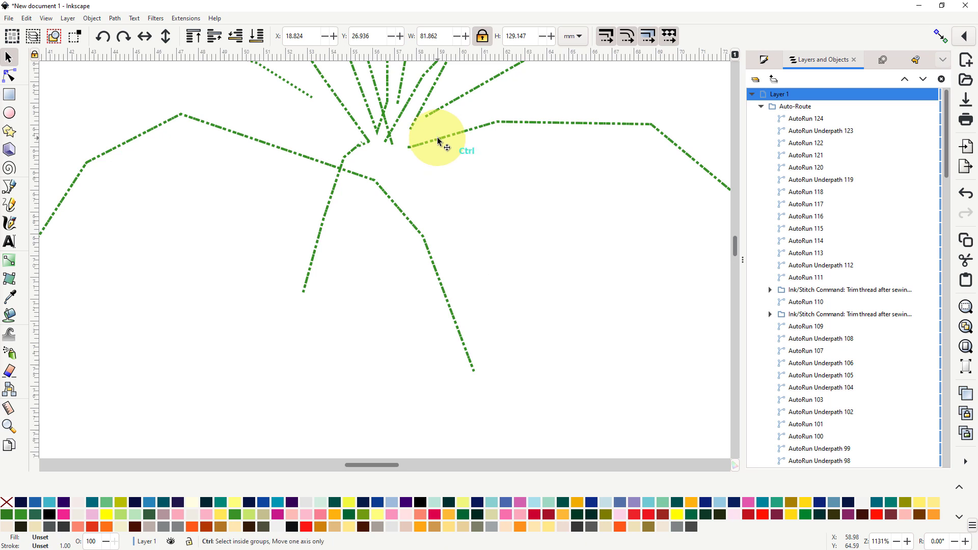
ctrl+click(438, 142)
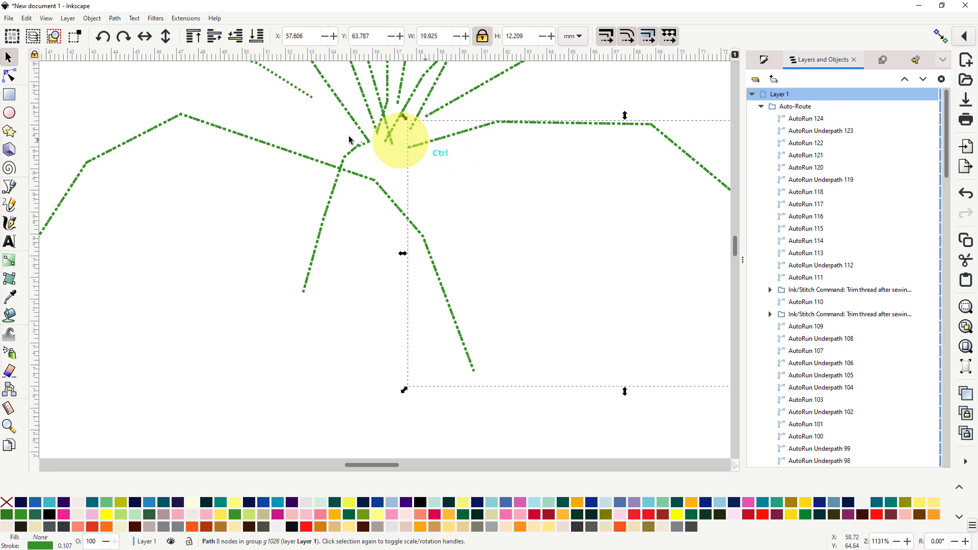
click(9, 75)
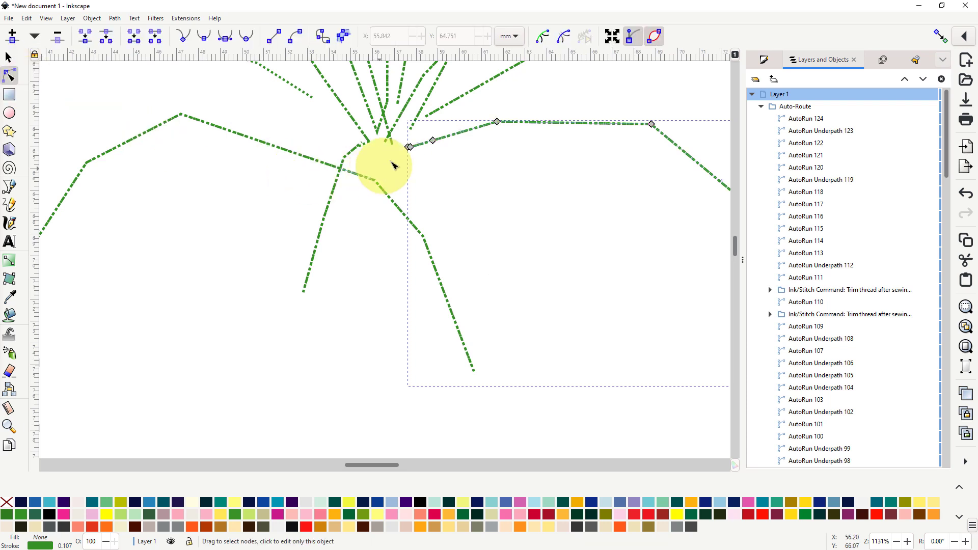
drag(411, 148, 442, 133)
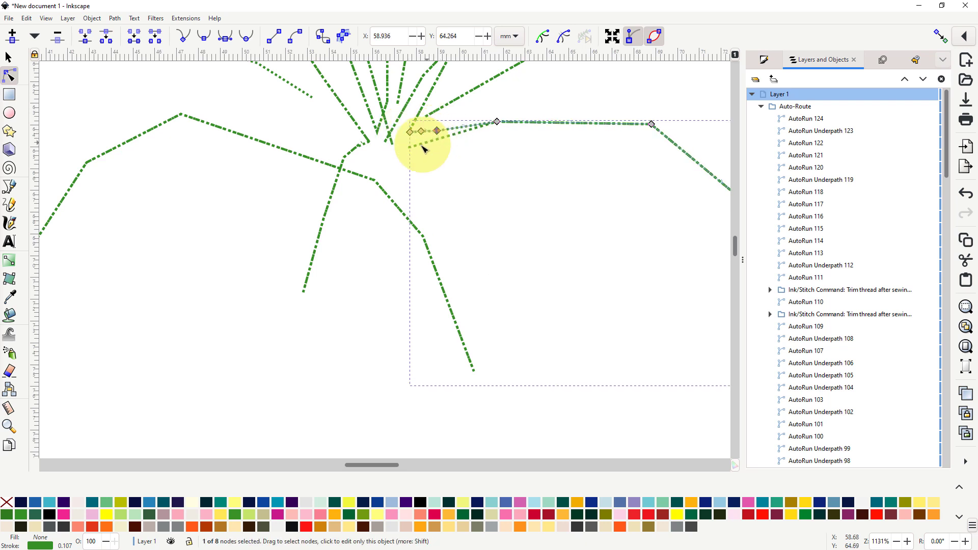
right_click(420, 148)
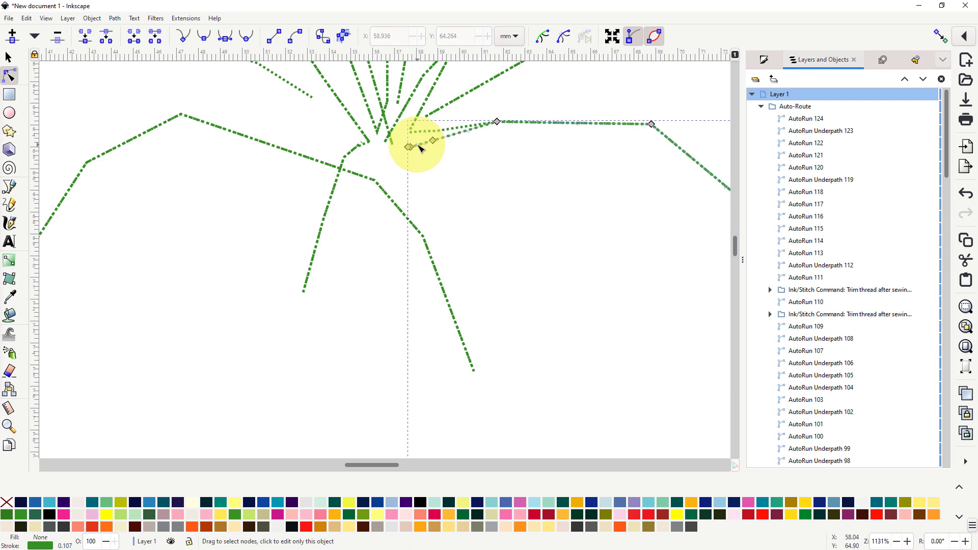
drag(409, 150, 436, 130)
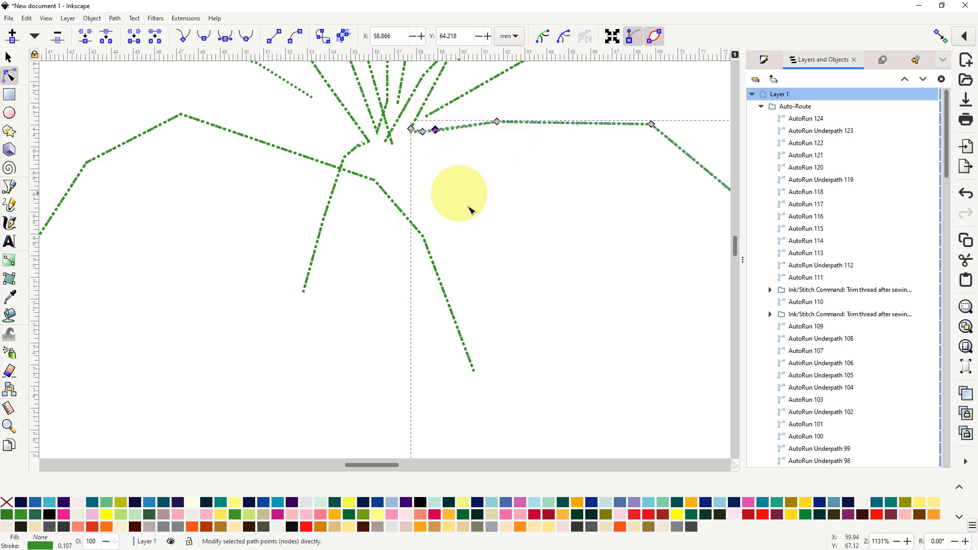
Open the undo history, roll the design back to before the node moves, and expand the entries grouped under Toggle item visibility
scroll(517, 255, down, 4)
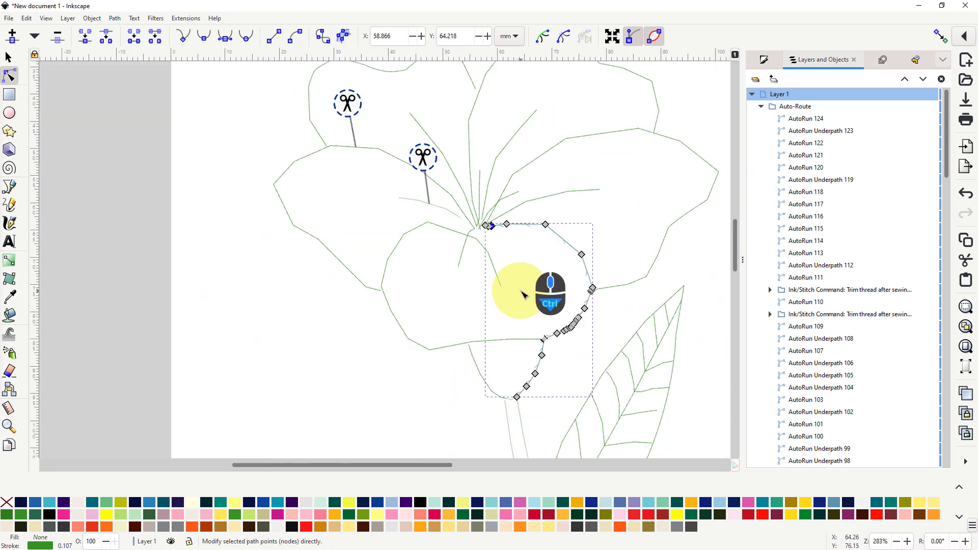
scroll(521, 317, down, 2)
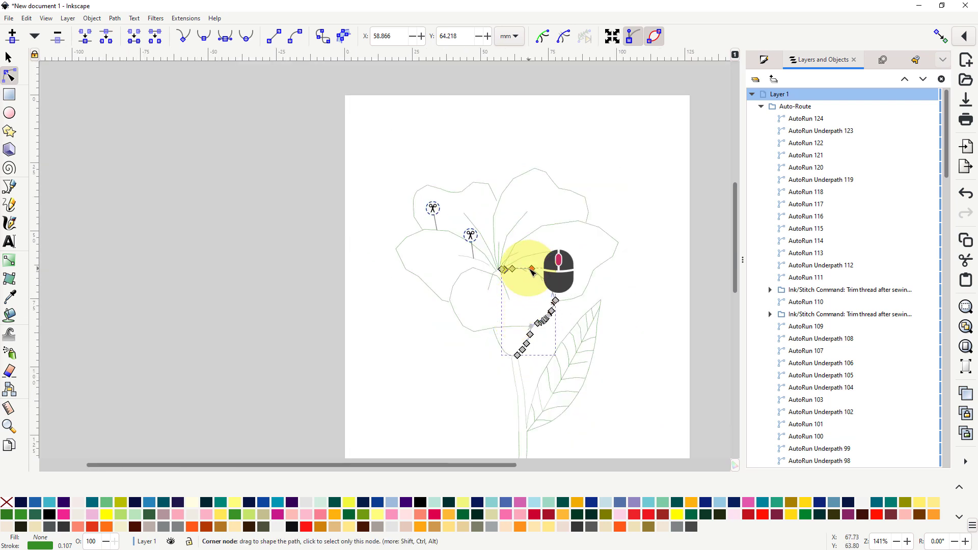
scroll(524, 267, right, 4)
scroll(420, 261, right, 2)
scroll(417, 249, down, 3)
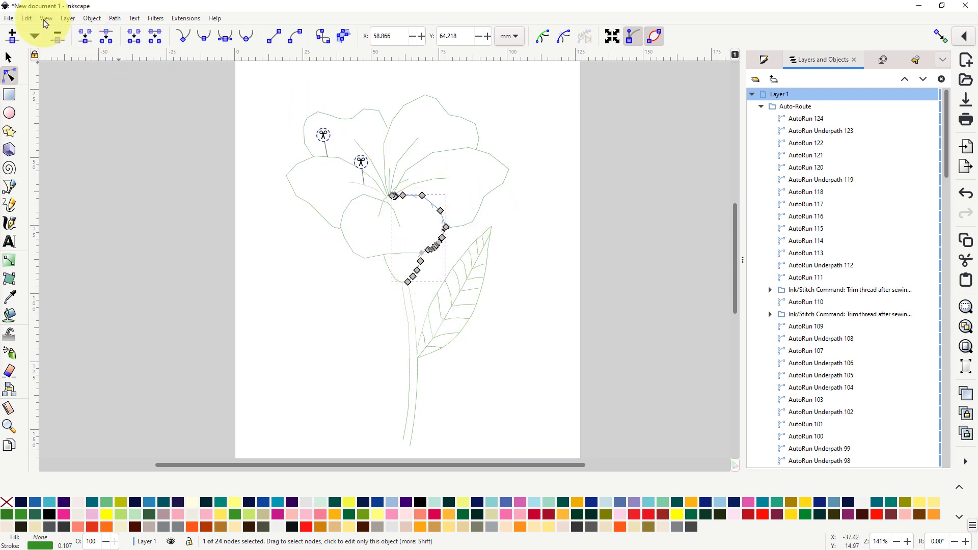
click(27, 18)
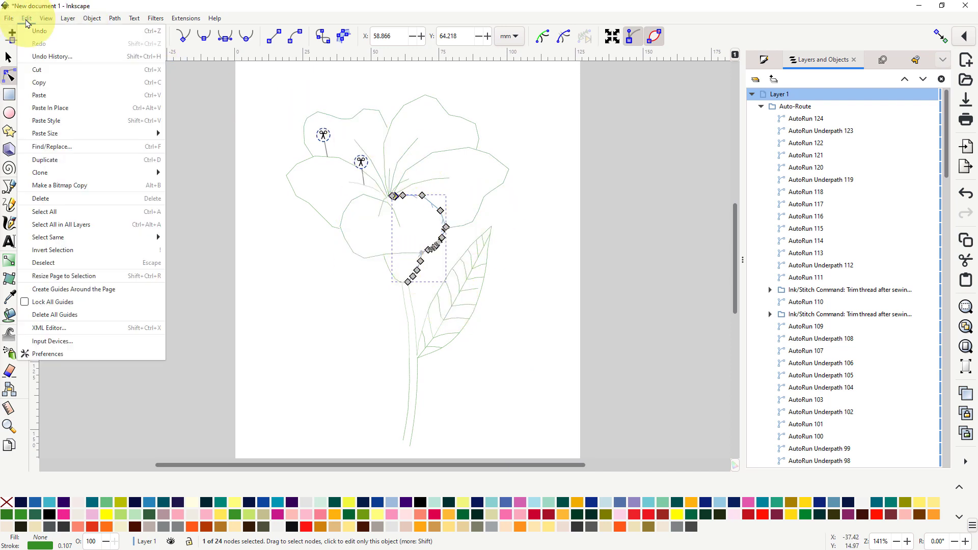
click(64, 60)
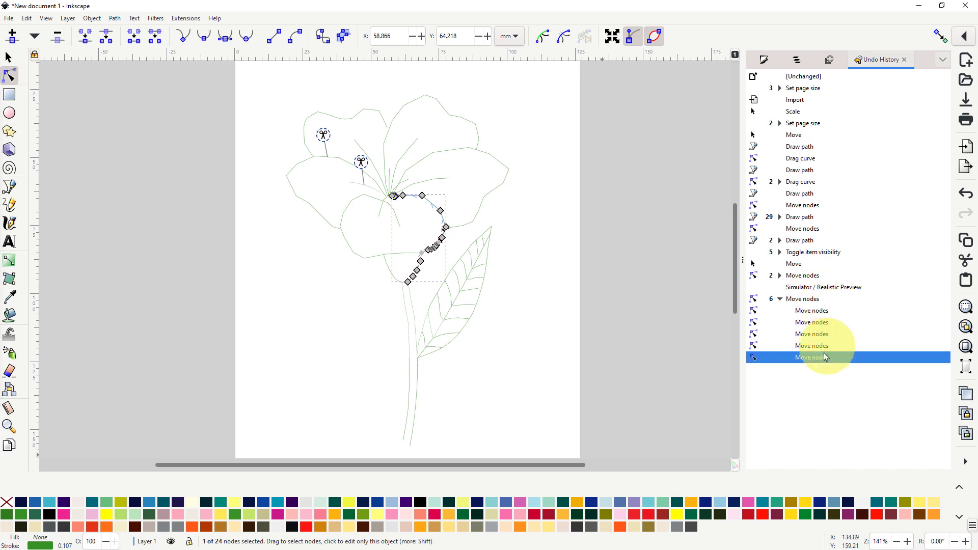
click(798, 278)
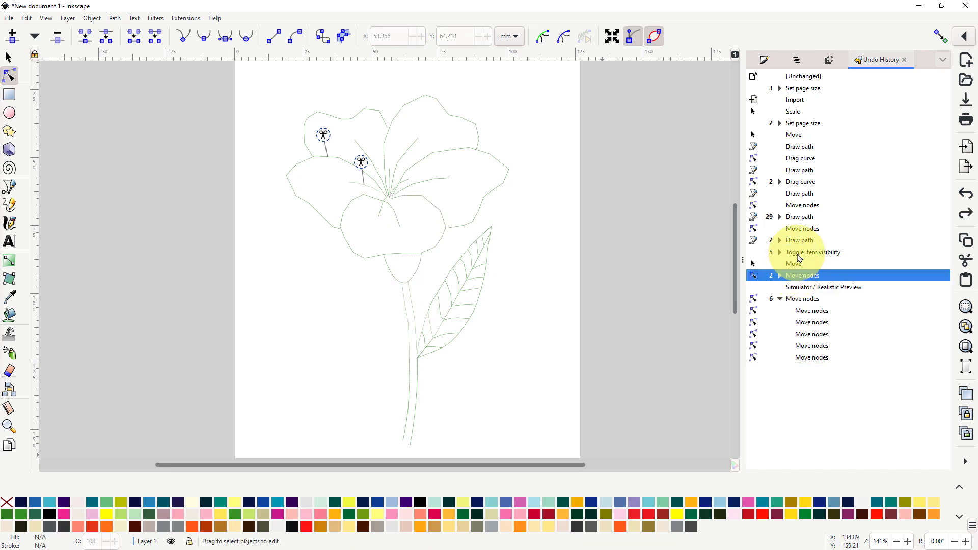
click(800, 253)
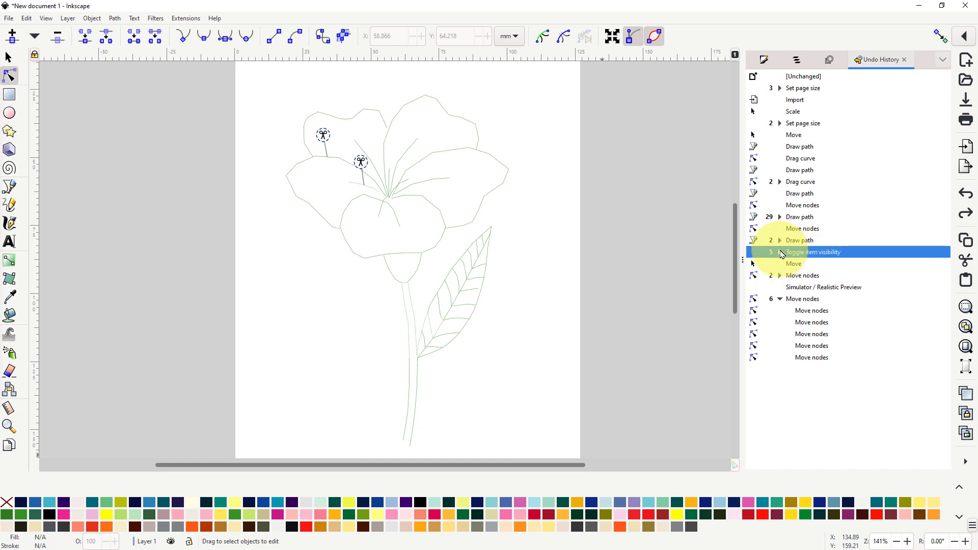
click(780, 252)
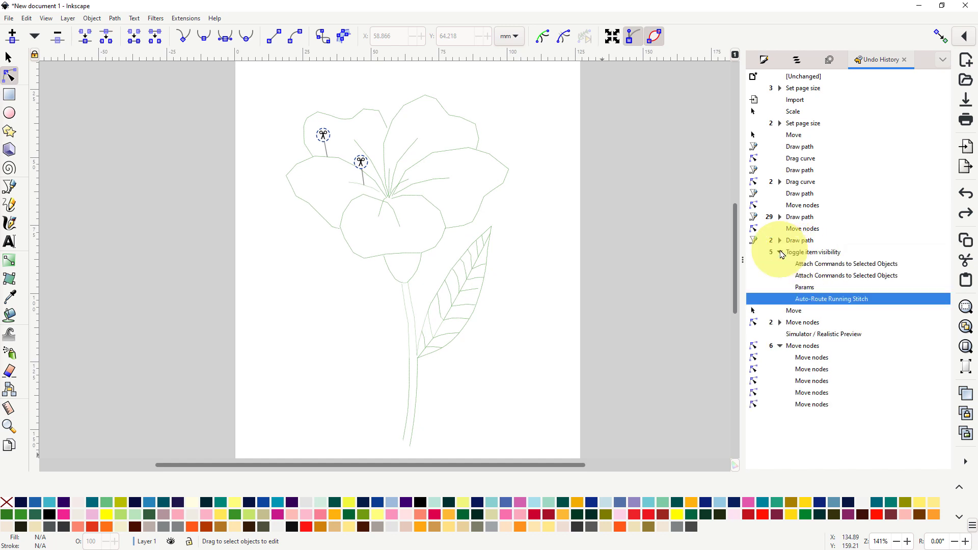
Compare the two Attach Commands to Selected Objects history states and examine the start command attached beside the lower petal
click(822, 264)
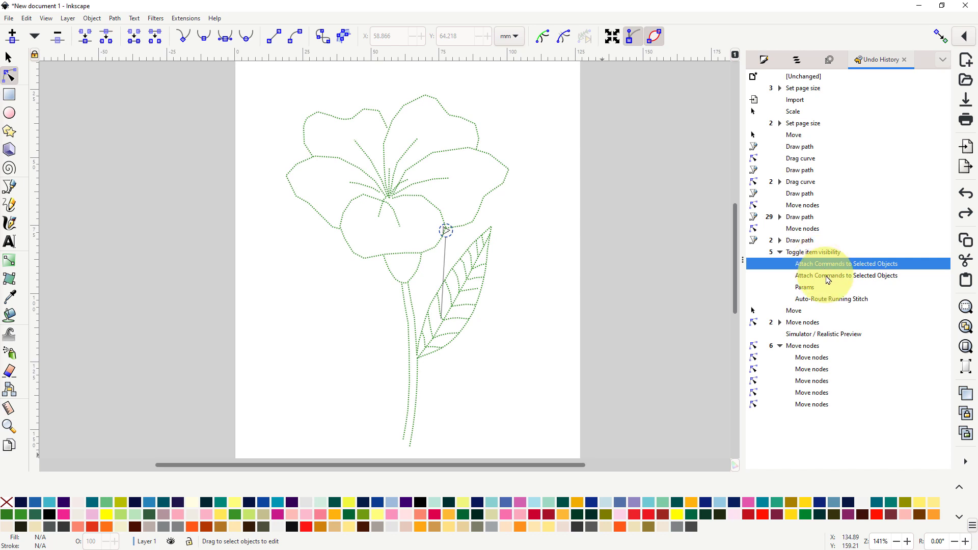
click(828, 279)
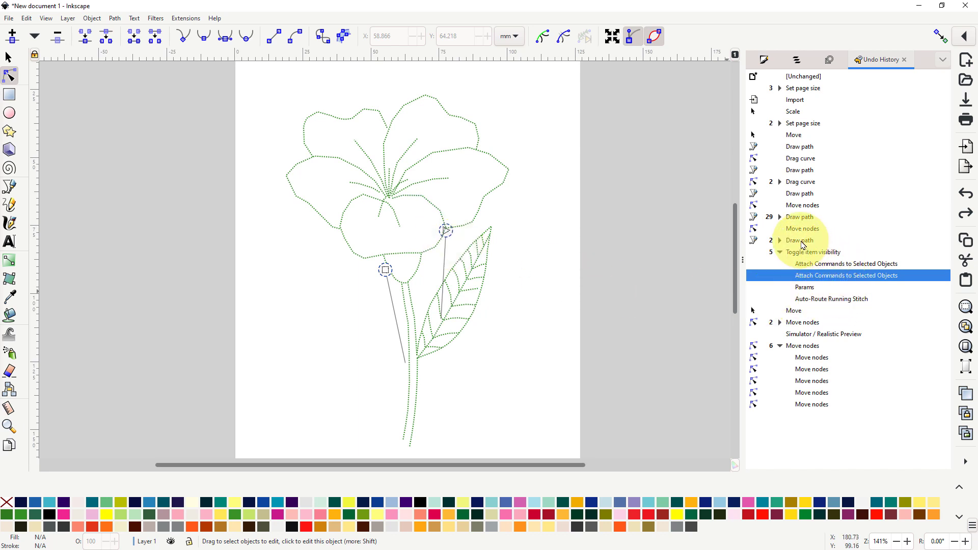
click(811, 265)
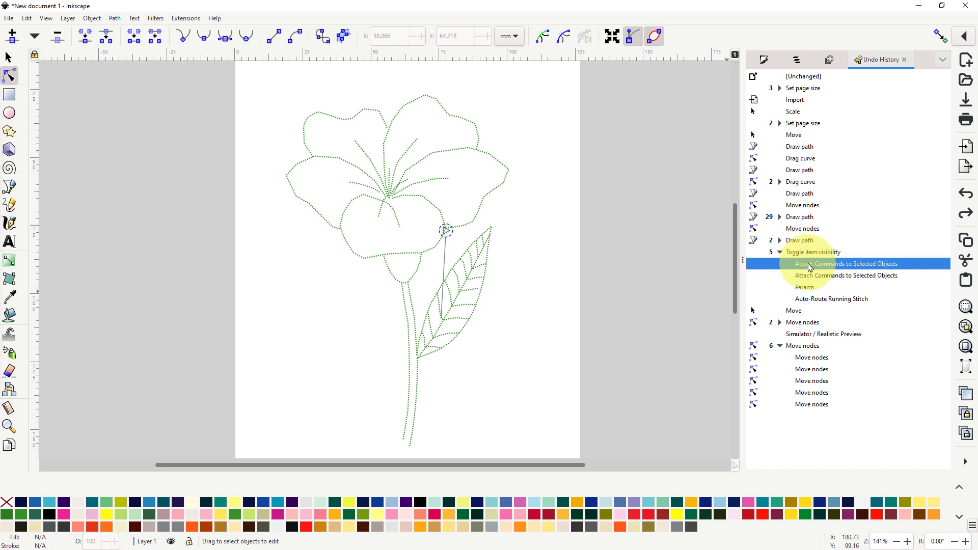
click(447, 233)
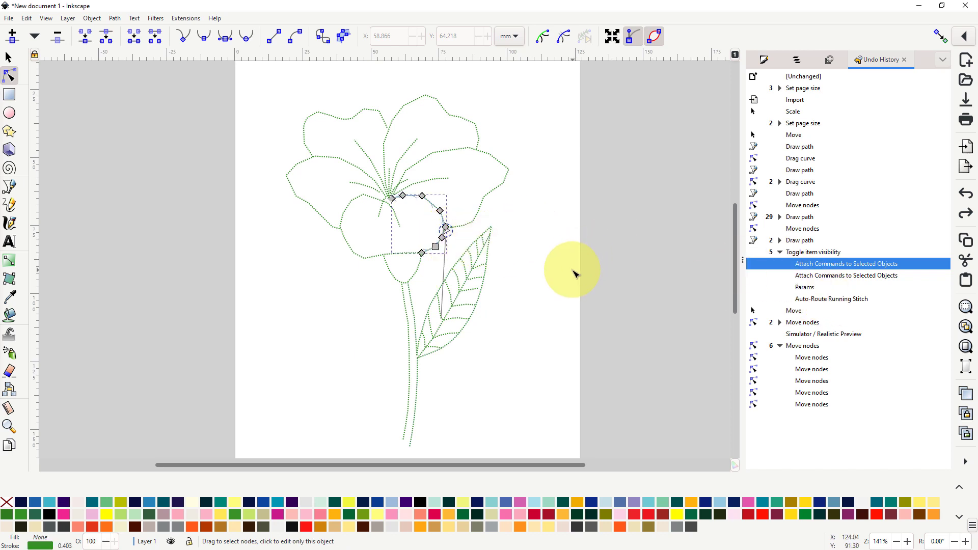
click(573, 274)
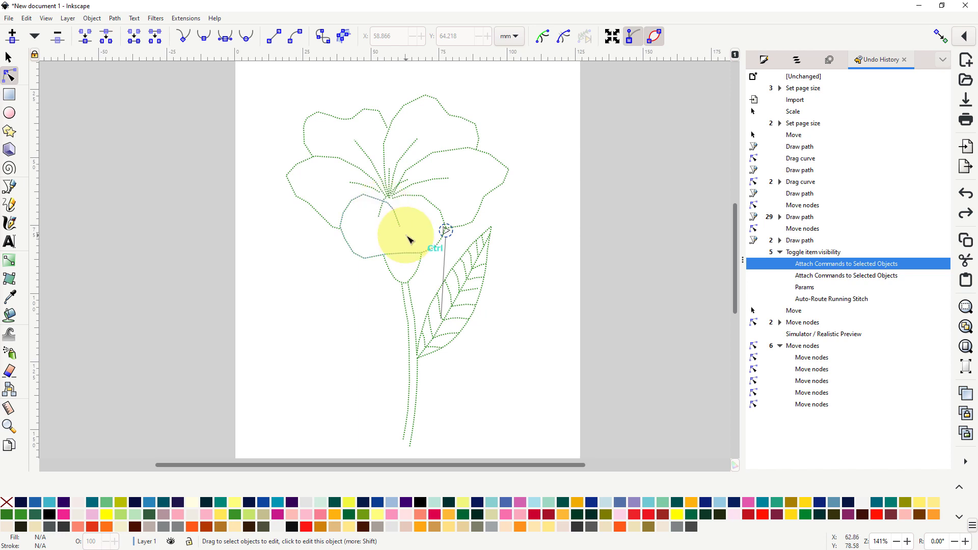
ctrl+scroll(410, 240, up, 3)
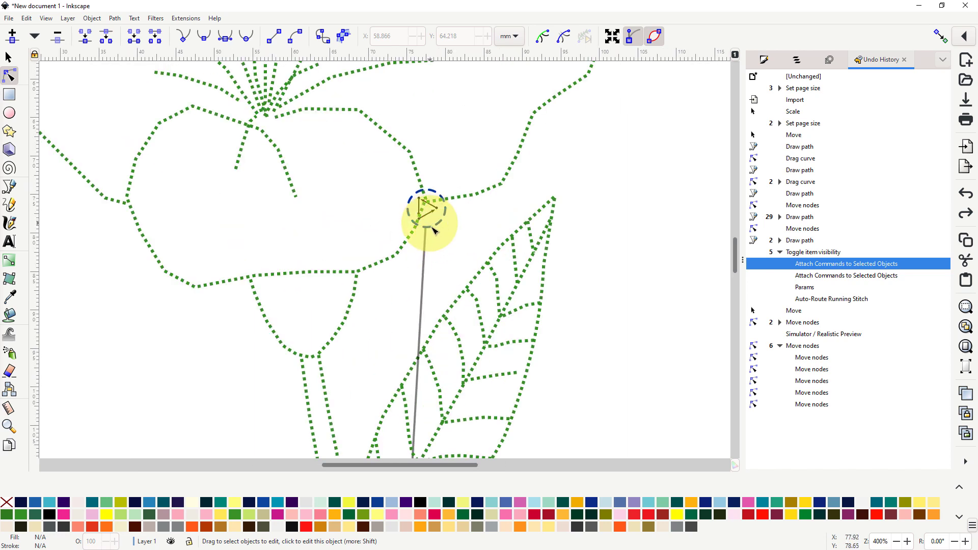
click(433, 230)
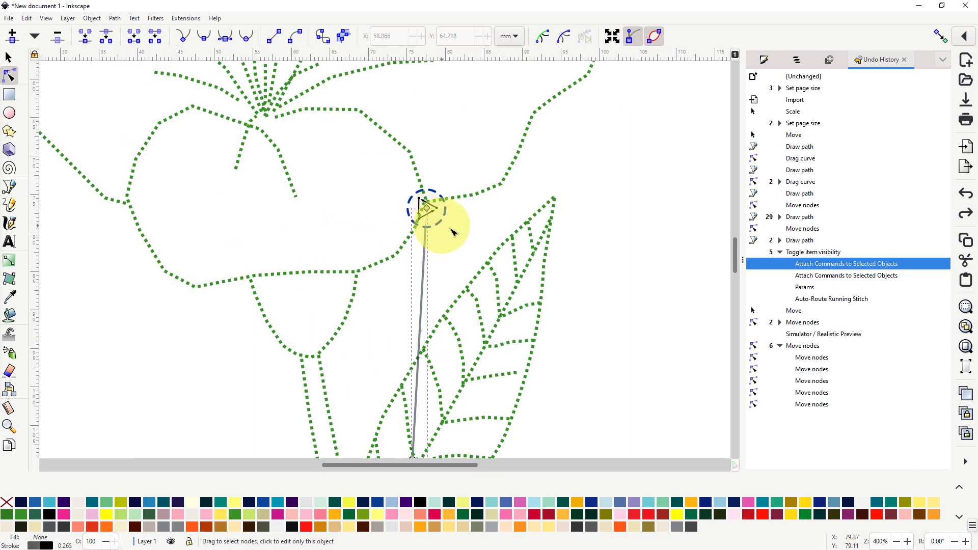
Roll the design back to the Toggle item visibility state, before the commands, params and auto-routing were applied
click(802, 254)
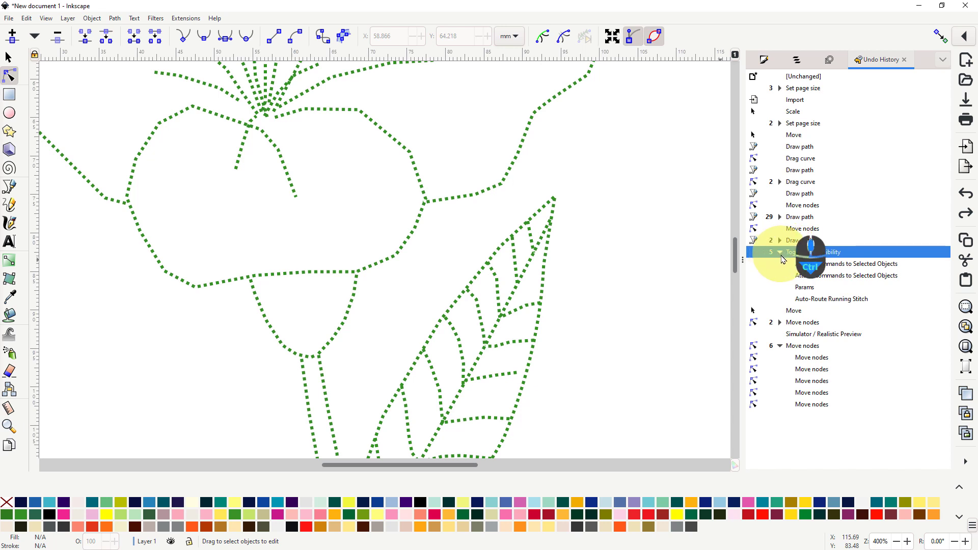
scroll(653, 296, down, 6)
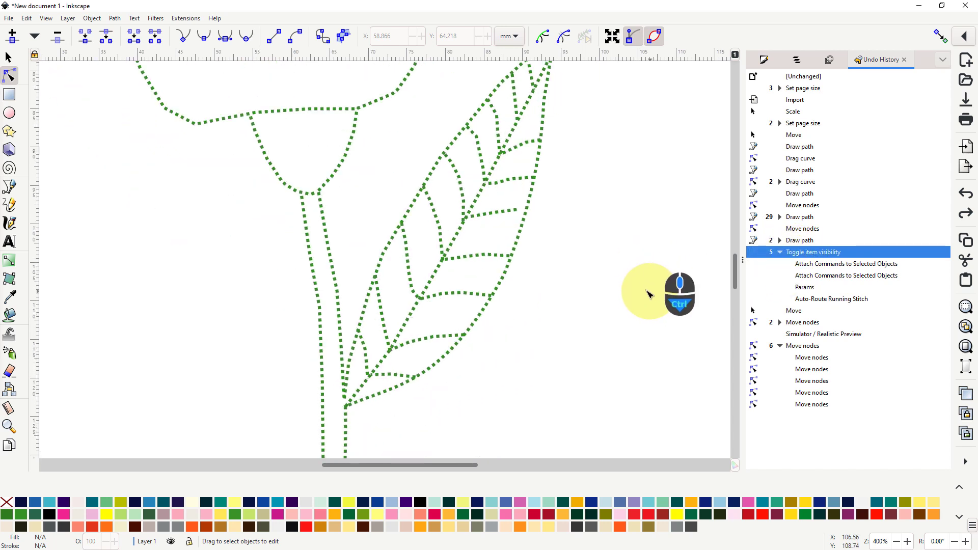
ctrl+scroll(657, 298, down, 4)
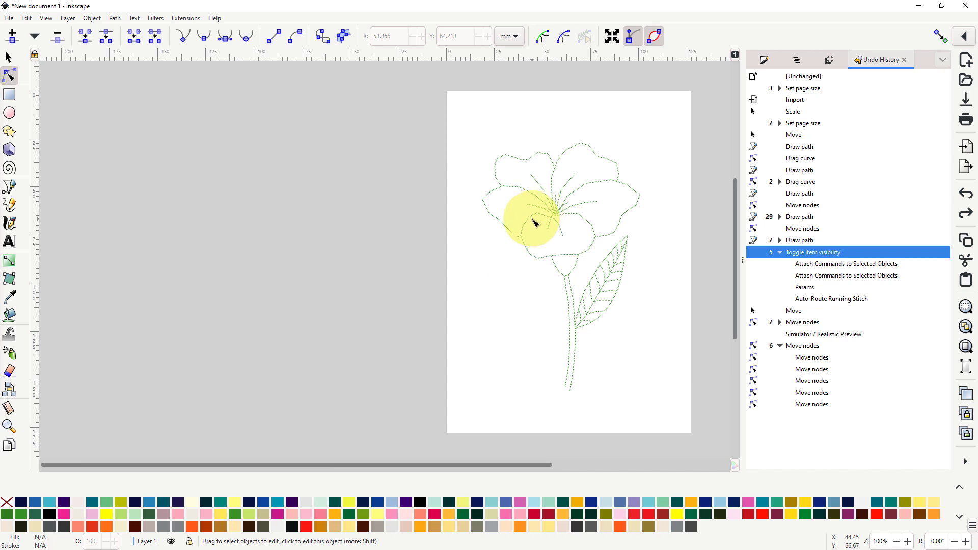
Attach an auto-route running stitch starting position command to the path forming the stem's right side and the leaf outline
click(531, 221)
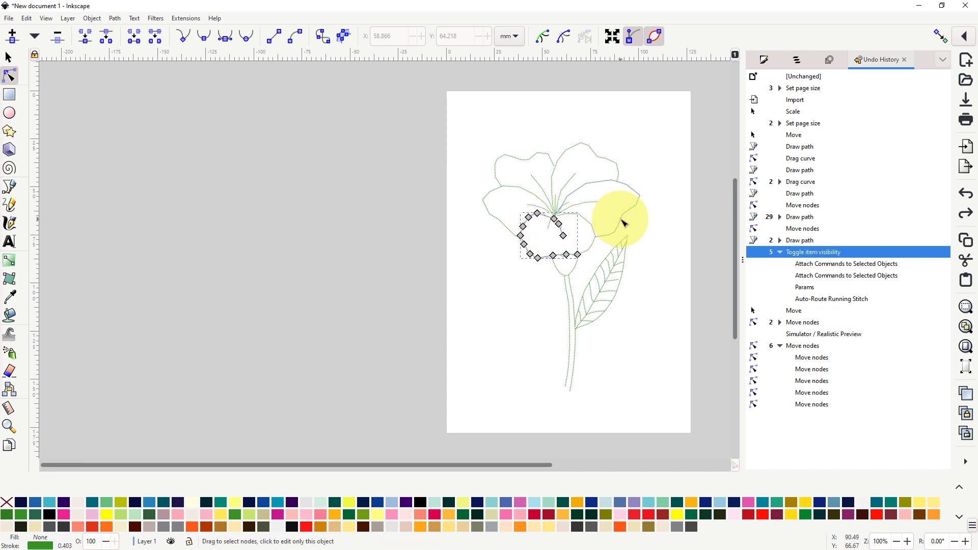
click(624, 221)
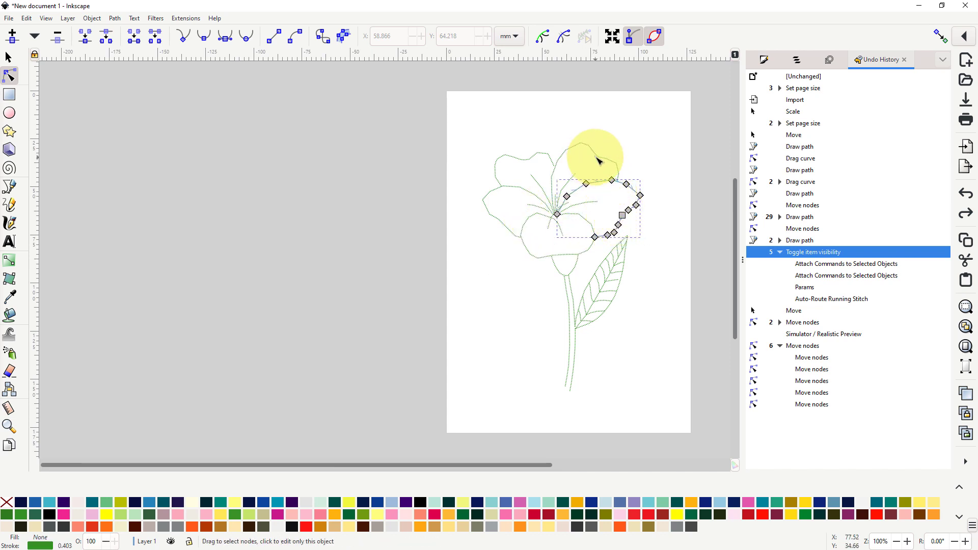
click(569, 157)
click(562, 164)
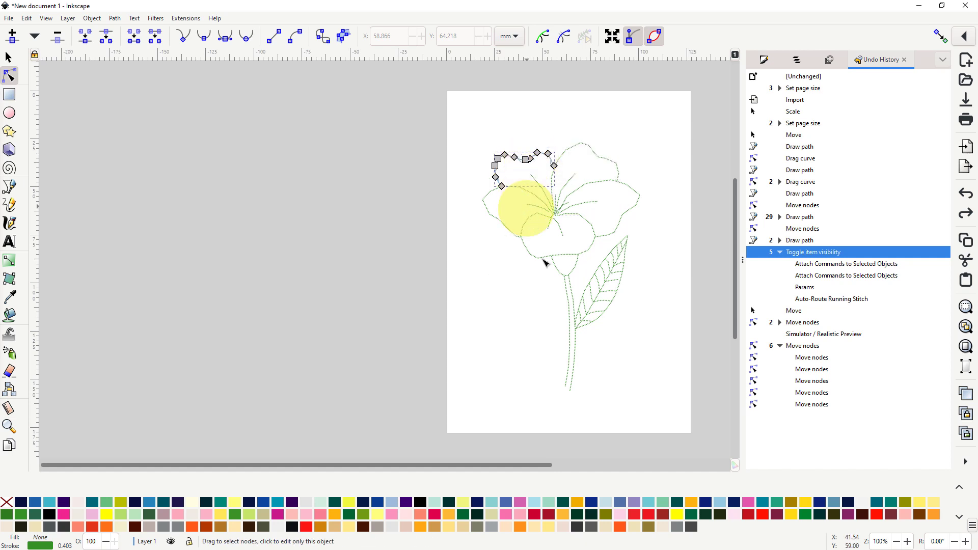
click(573, 385)
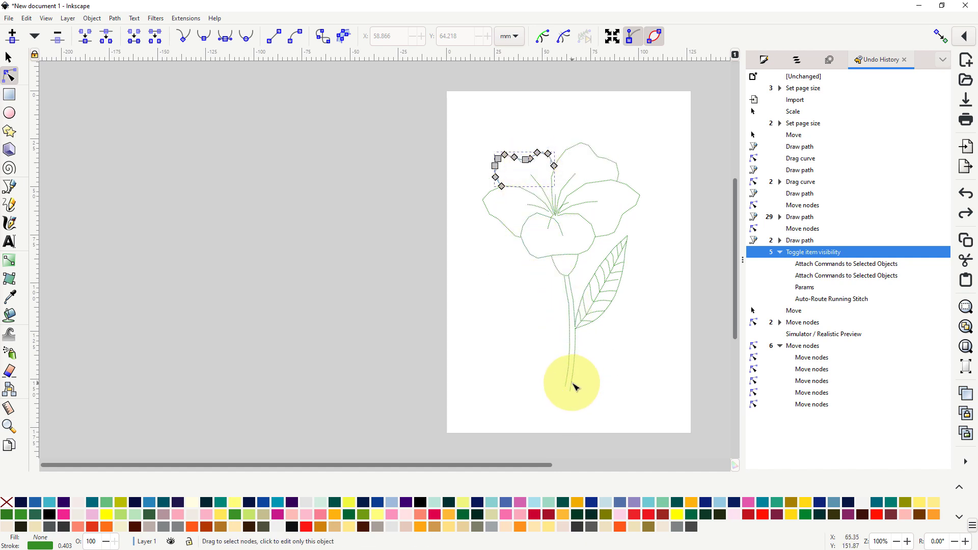
click(572, 387)
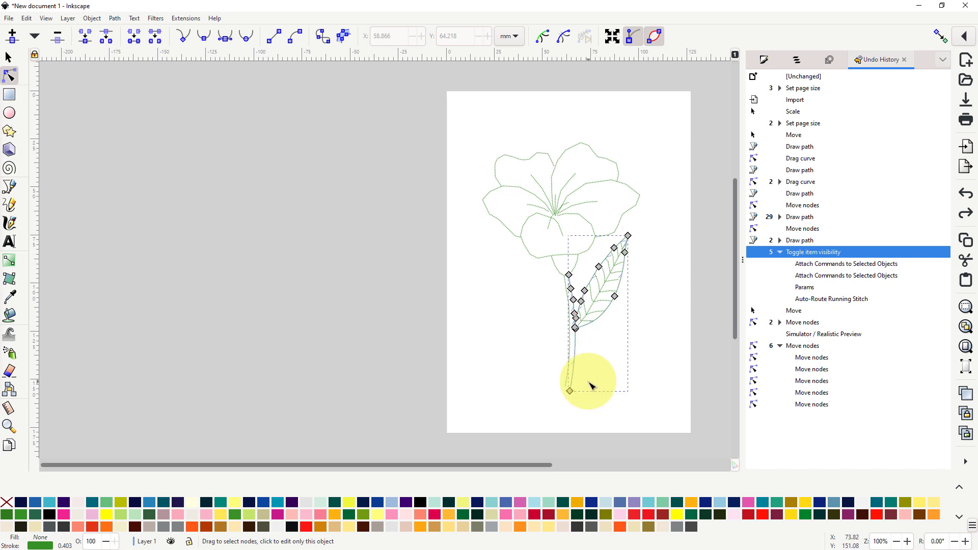
click(180, 20)
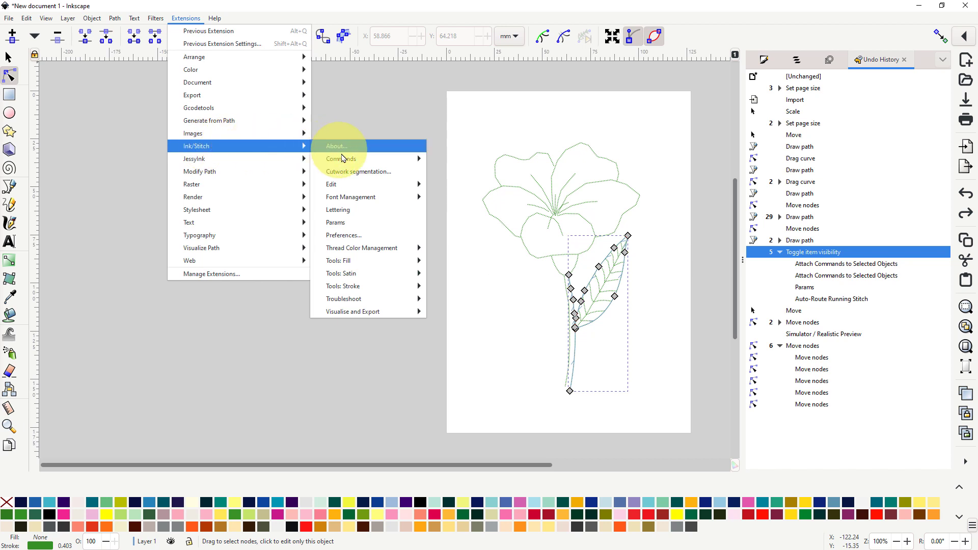
mouse_move(350, 158)
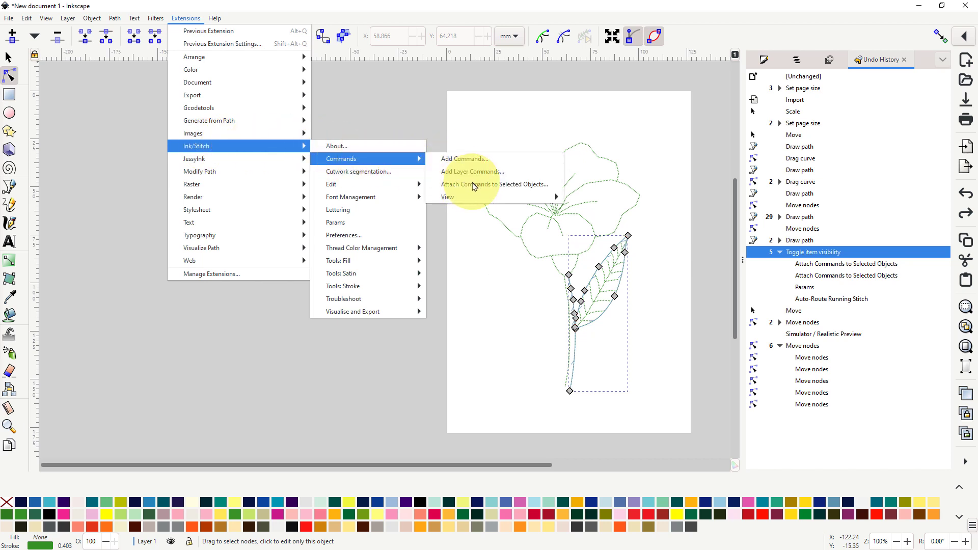
click(474, 185)
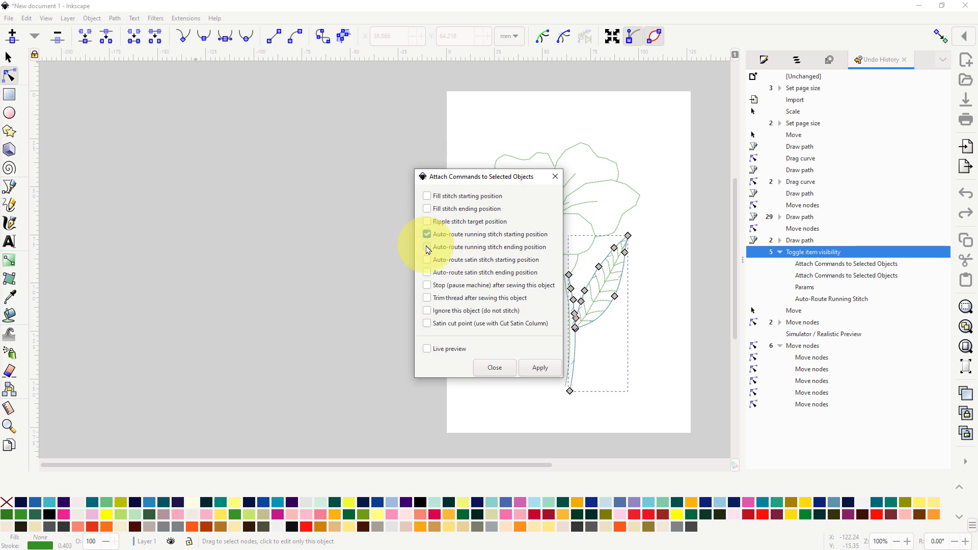
click(540, 369)
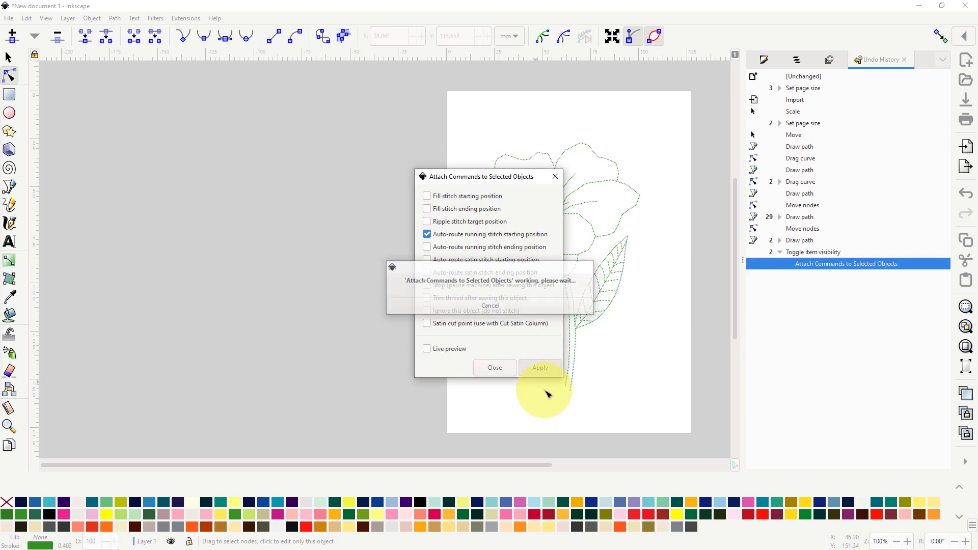
click(555, 178)
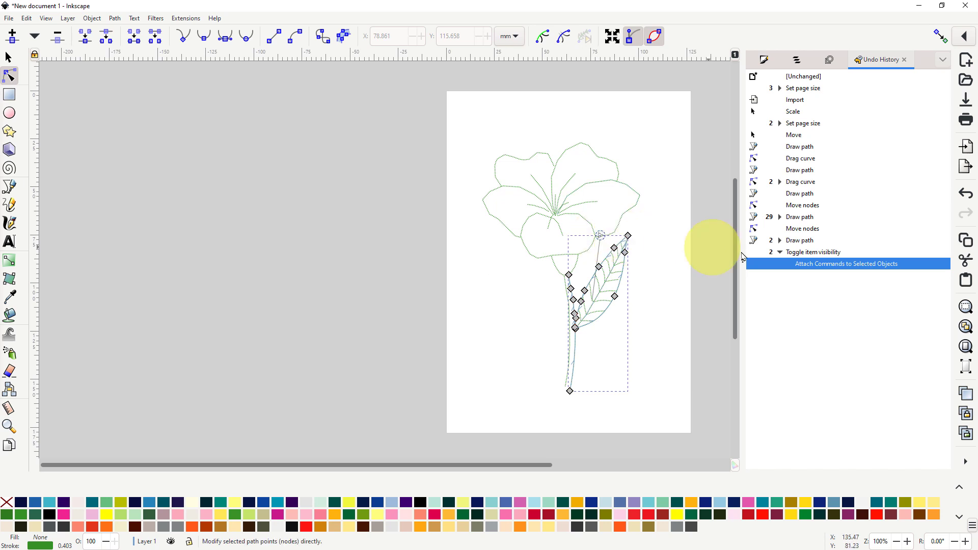
Locate the starting position command group among Layer 1's objects and try to move it down from beside the right petal
click(797, 61)
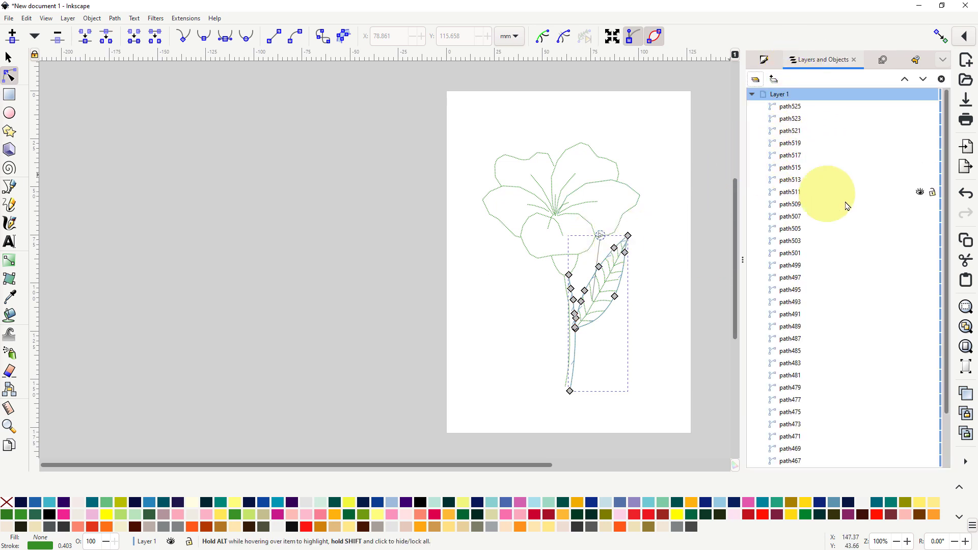
scroll(856, 219, down, 3)
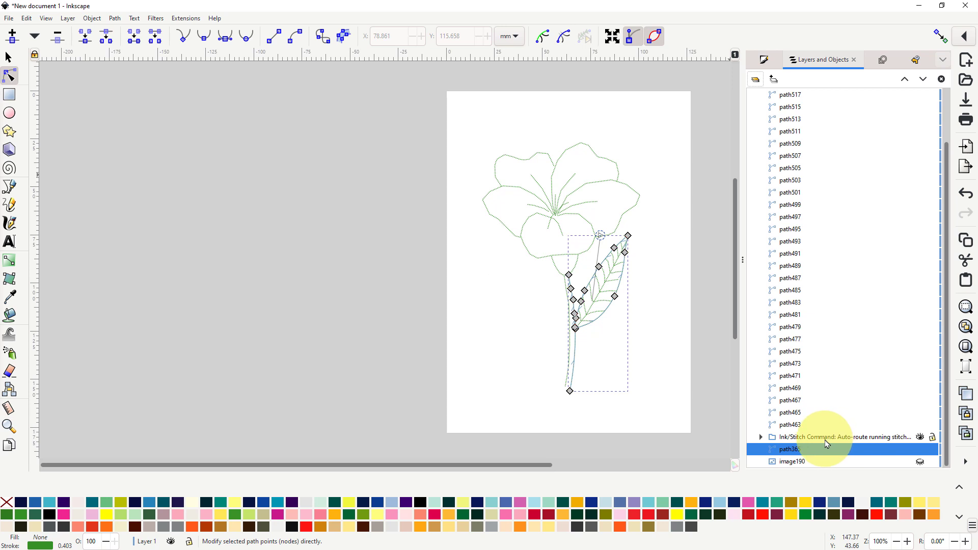
click(841, 363)
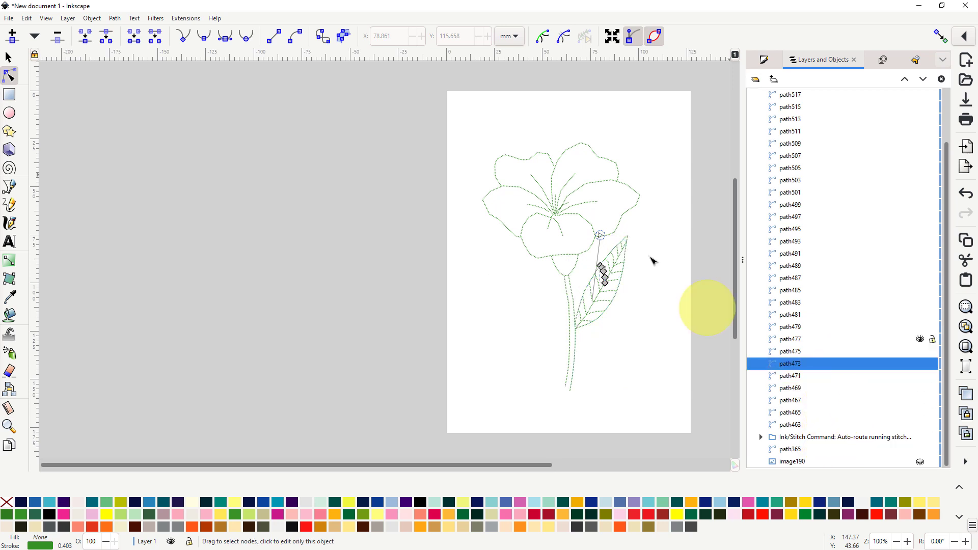
click(601, 237)
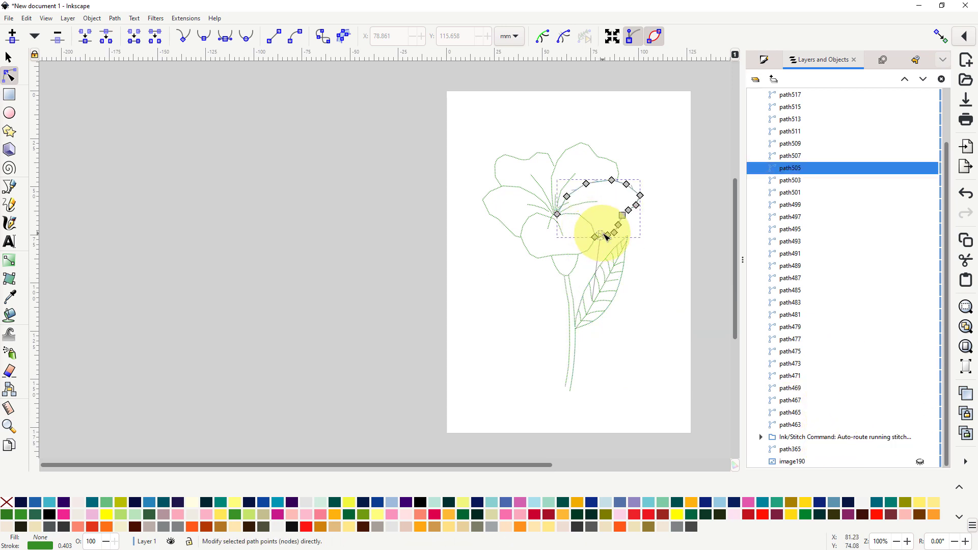
click(601, 249)
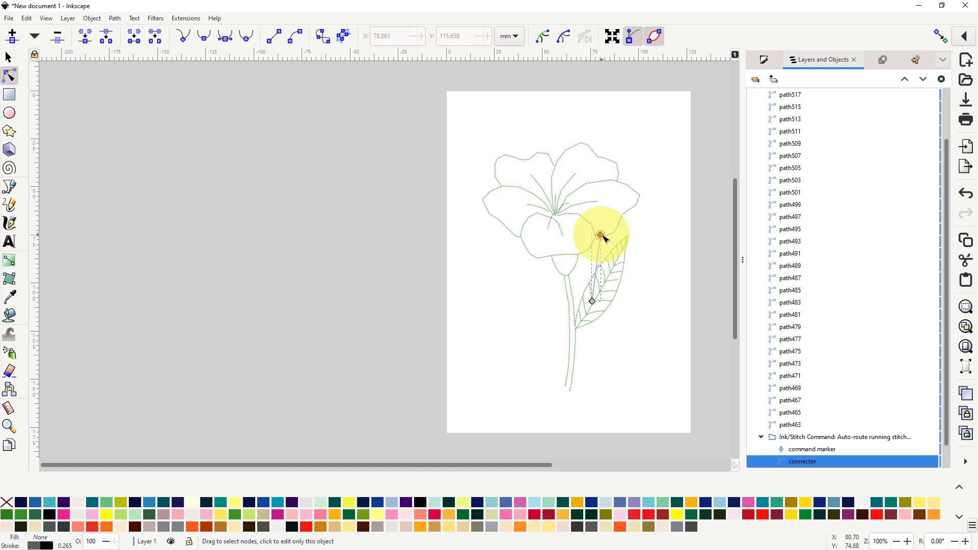
click(809, 439)
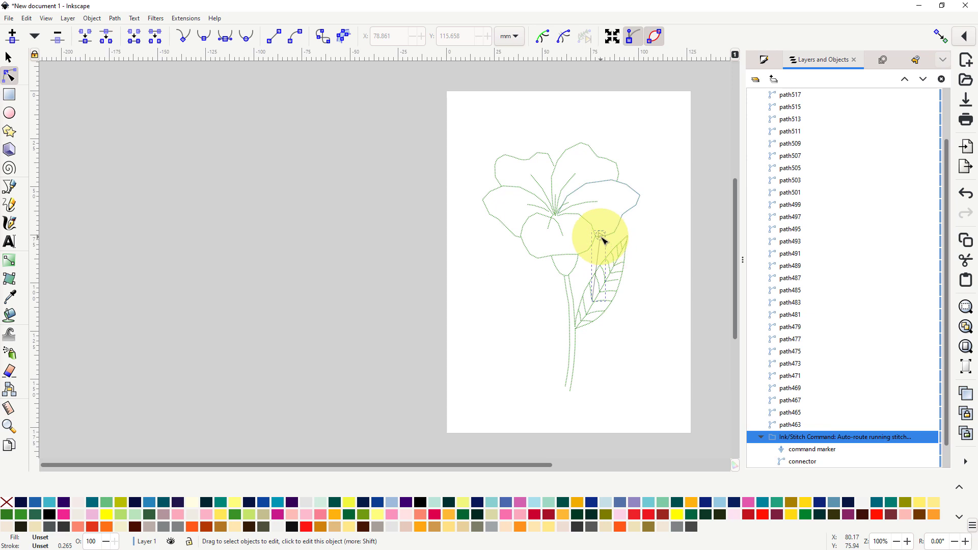
drag(601, 237, 620, 346)
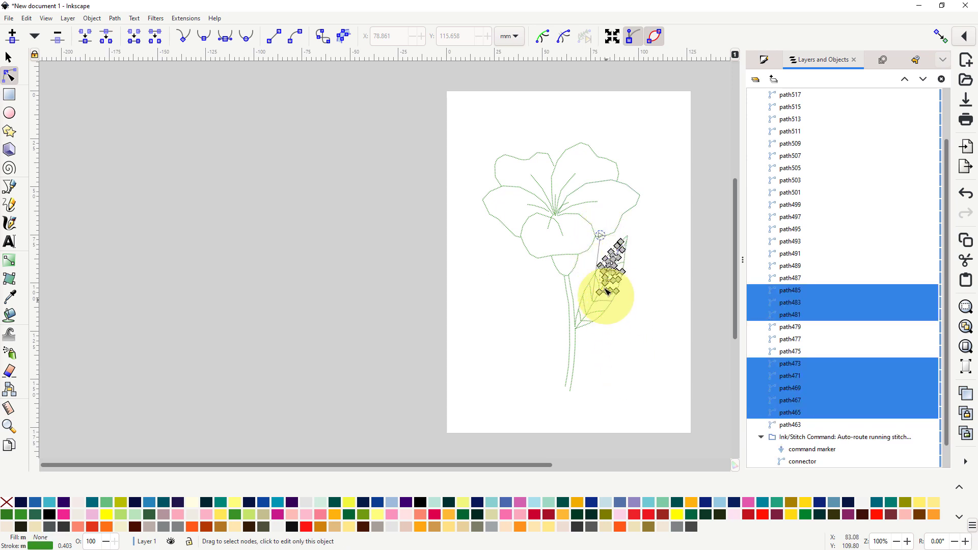
Try to select the starting command's marker and connector together on the canvas beside the right petal
click(600, 239)
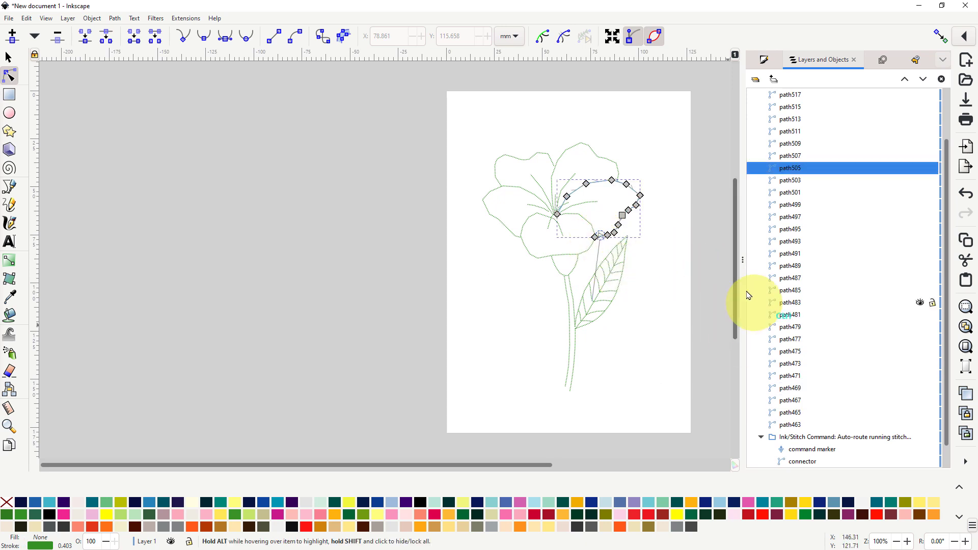
ctrl+scroll(705, 308, up, 3)
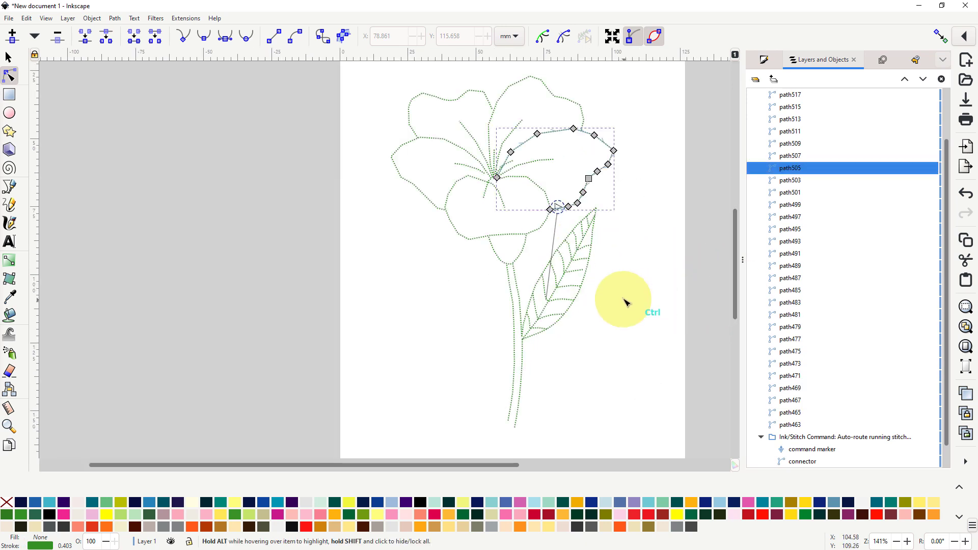
click(491, 134)
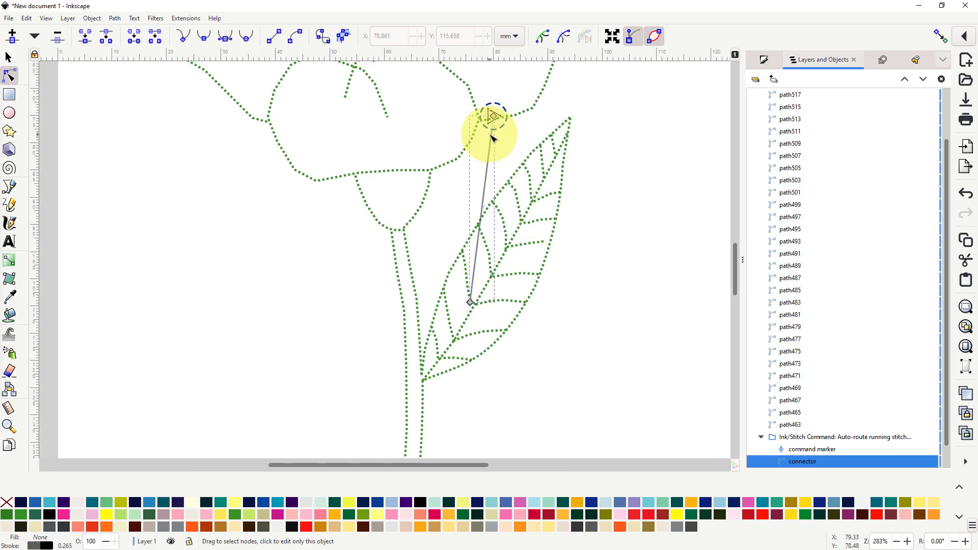
click(499, 129)
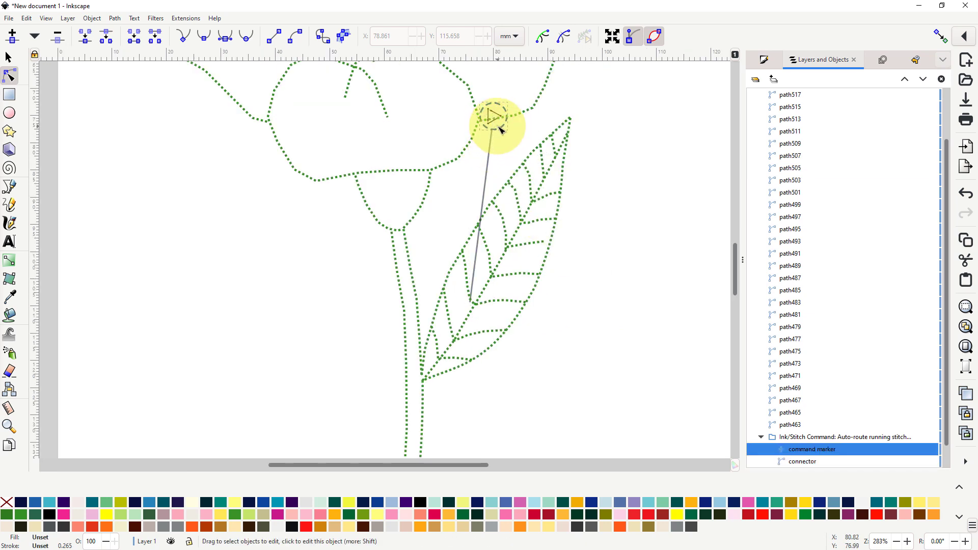
ctrl+click(508, 173)
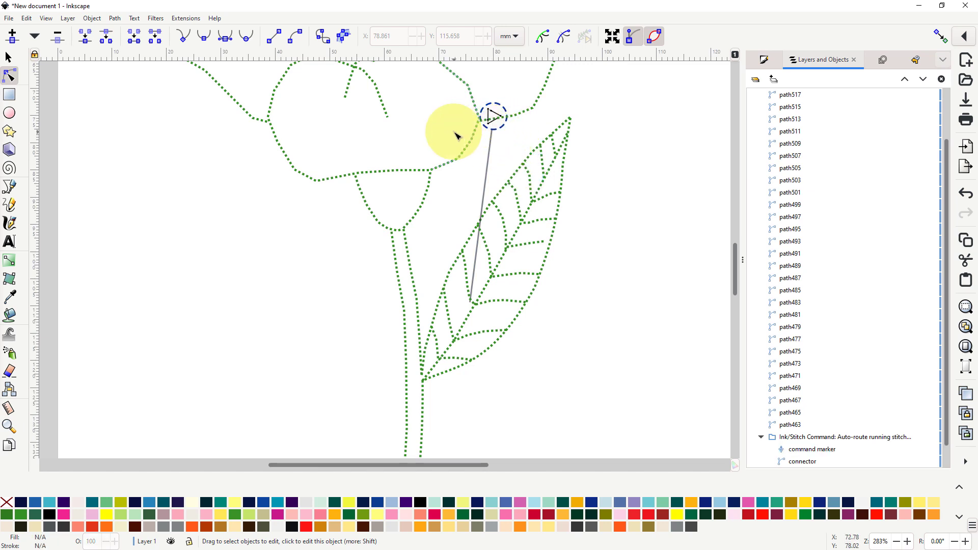
shift+click(496, 129)
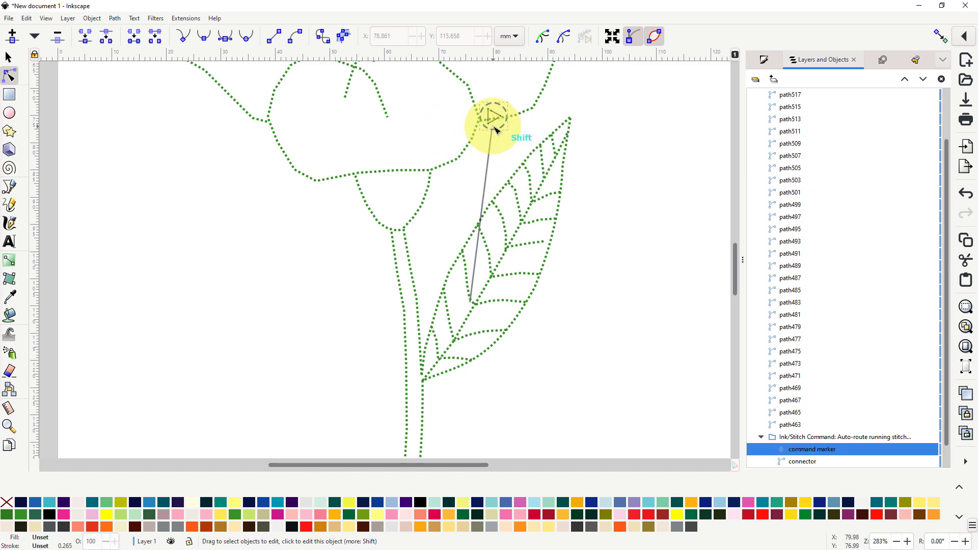
shift+click(493, 139)
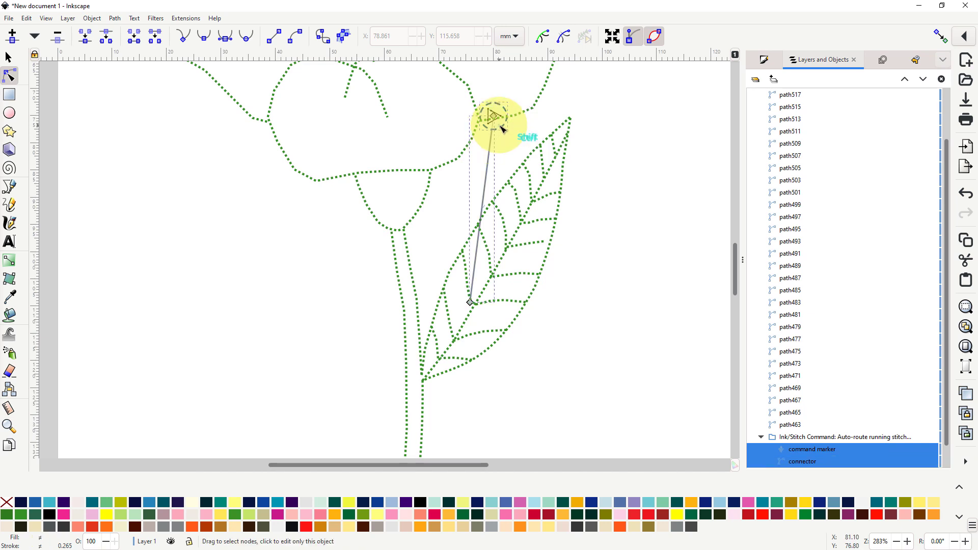
shift+click(502, 129)
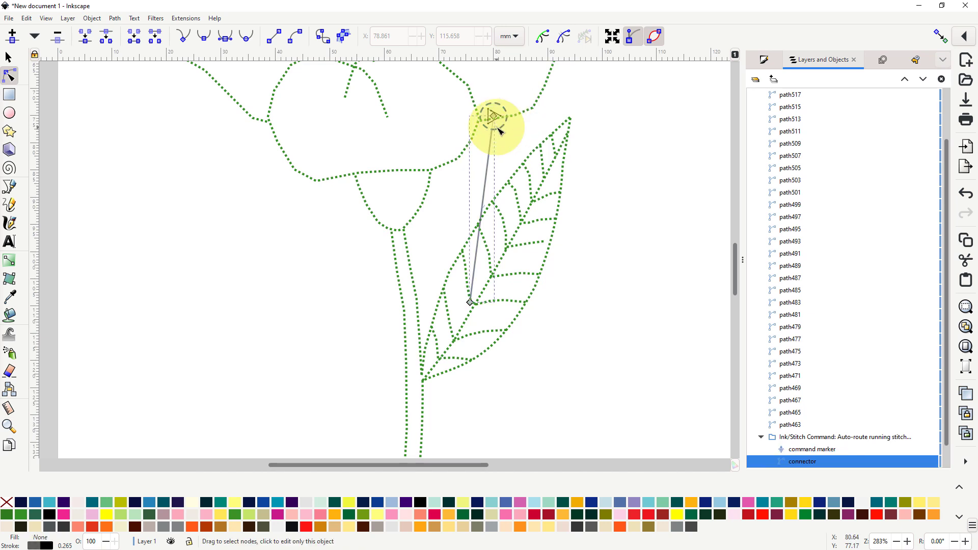
click(499, 132)
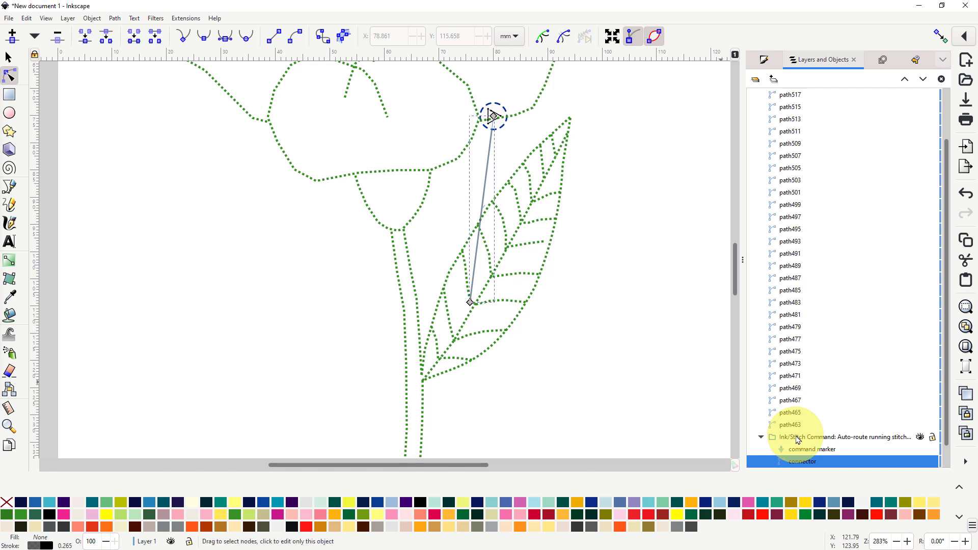
Delete the auto-route running stitch starting position command group from Layer 1
scroll(838, 400, down, 2)
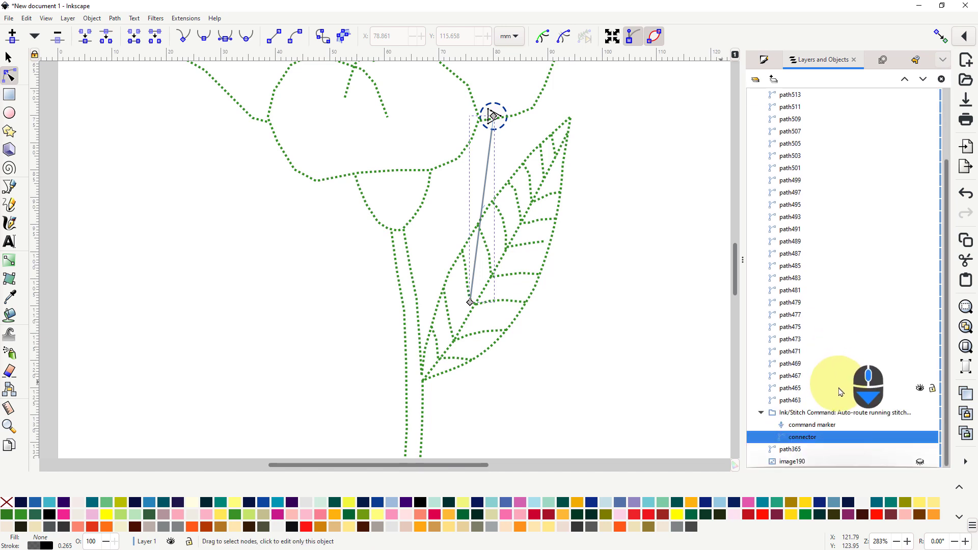
click(795, 414)
right_click(796, 413)
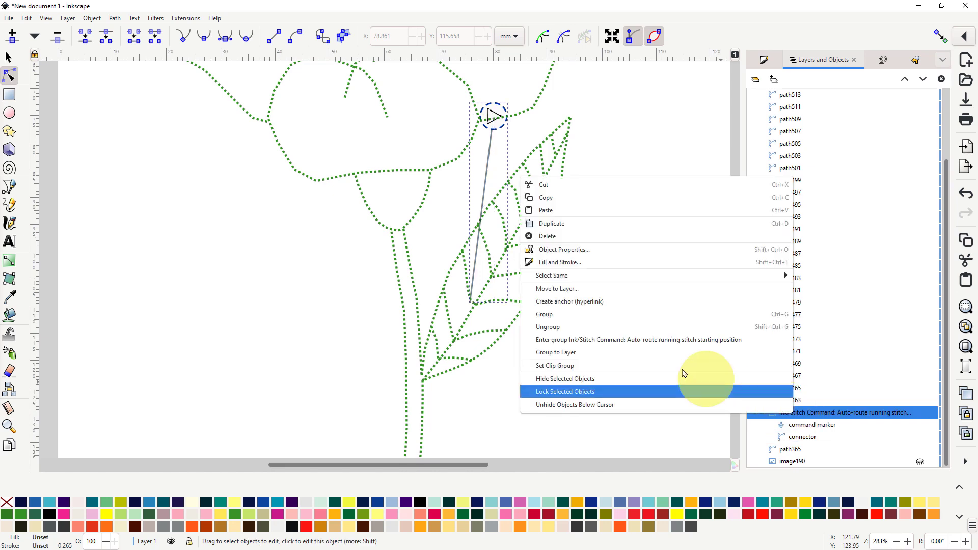
click(569, 240)
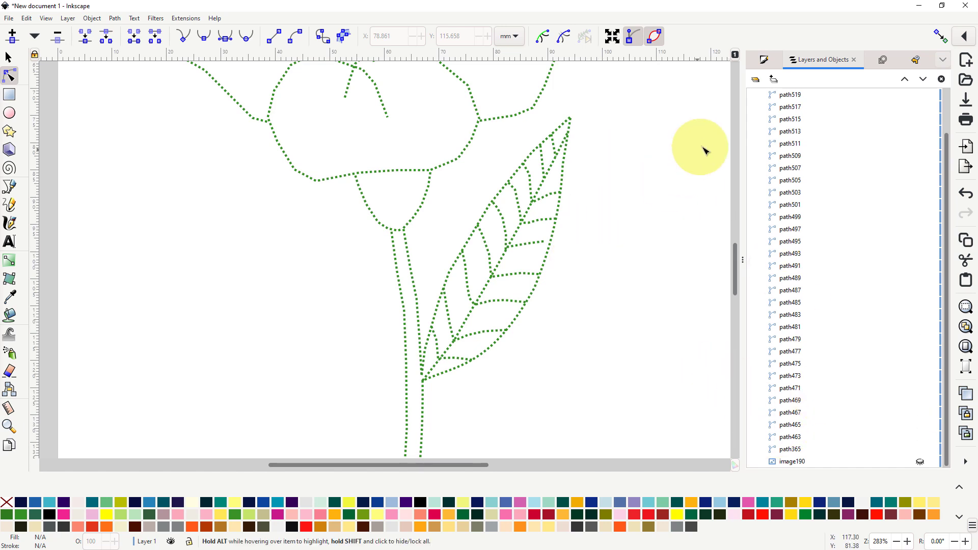
Attach an auto-route running stitch starting position command to path365, the stem and leaf outline
click(795, 452)
scroll(652, 331, down, 5)
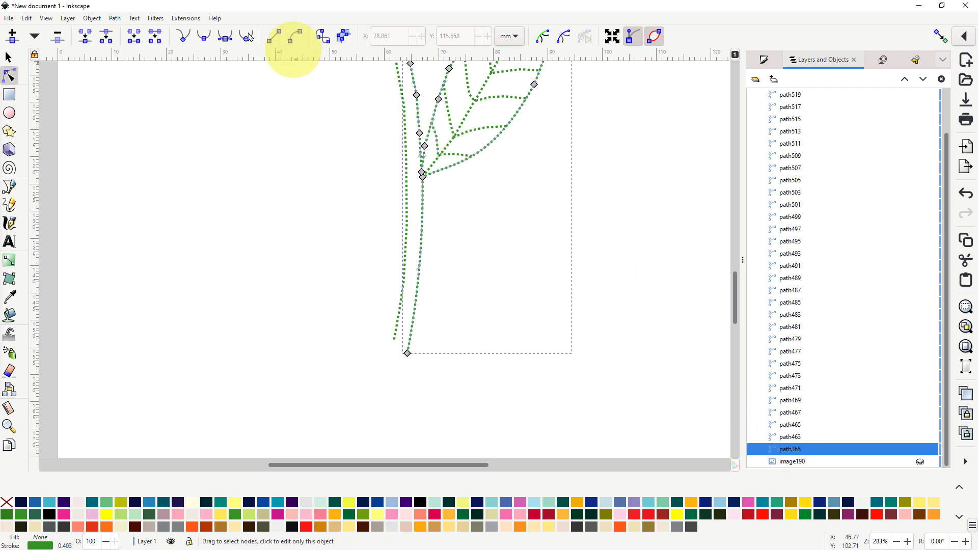
click(186, 19)
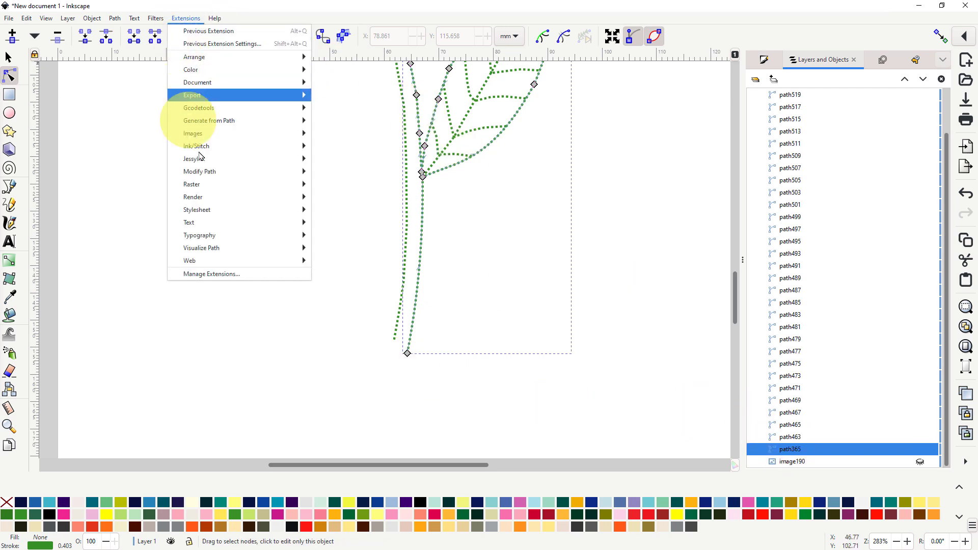
mouse_move(199, 148)
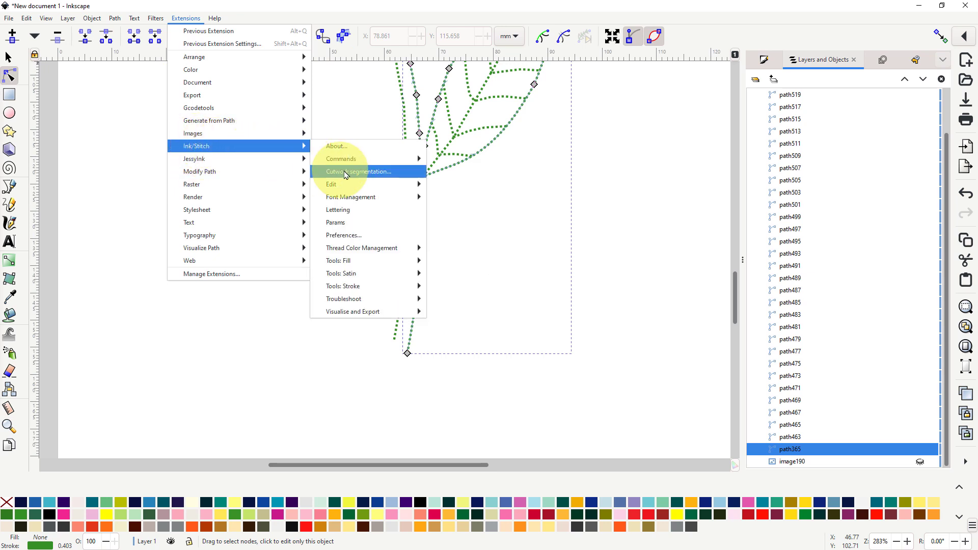
mouse_move(338, 158)
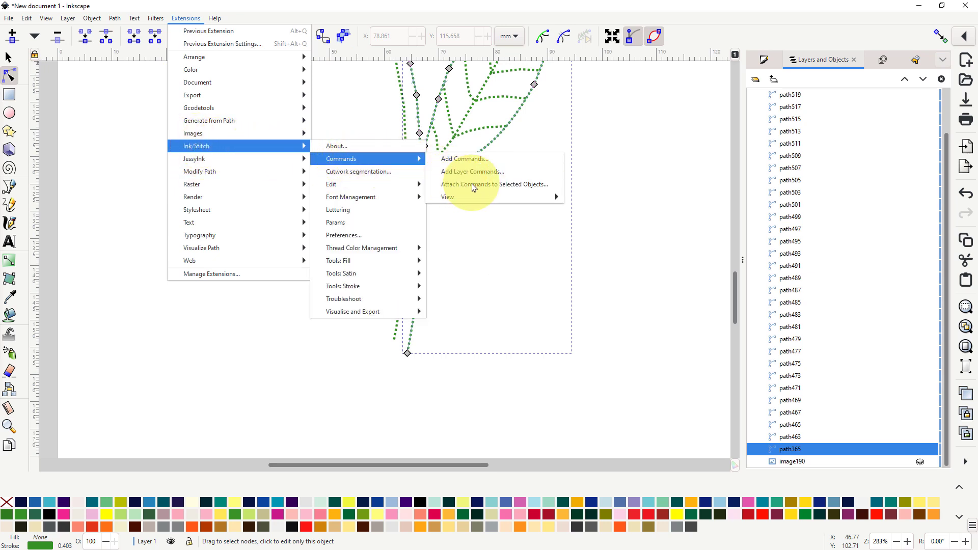
click(489, 185)
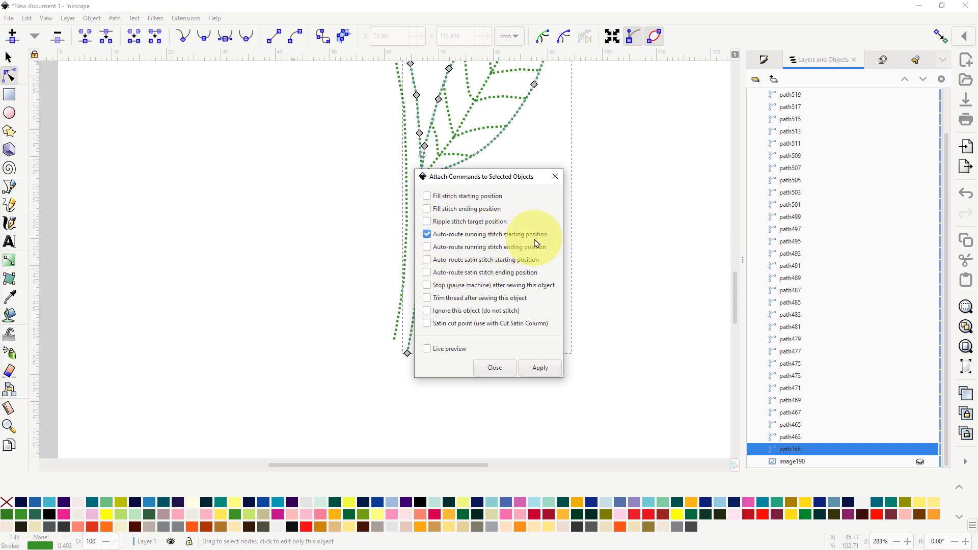
click(539, 370)
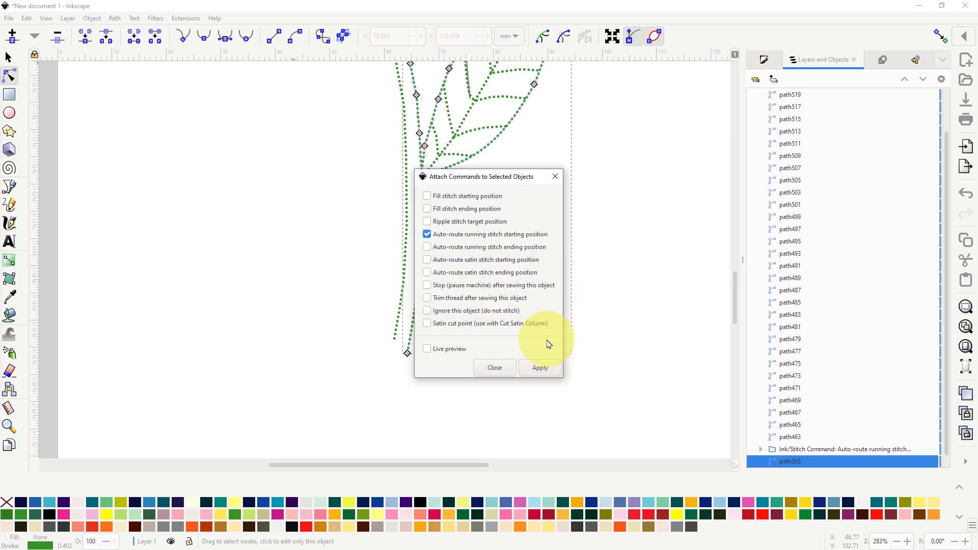
Move the starting position command group to about X 59, Y 124 mm so its connector ends at the base of the stem and leaf outline
click(494, 367)
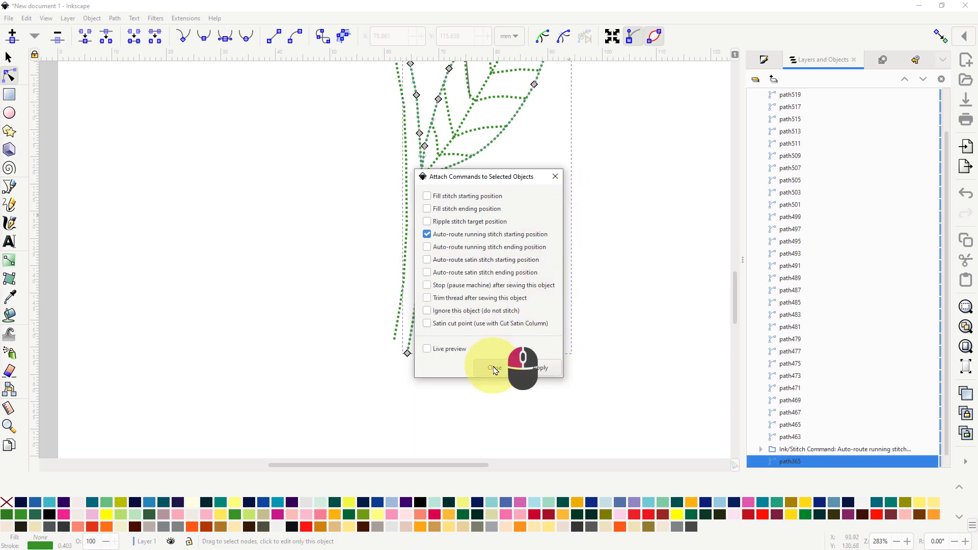
scroll(561, 282, up, 1)
scroll(560, 282, up, 3)
scroll(539, 338, right, 1)
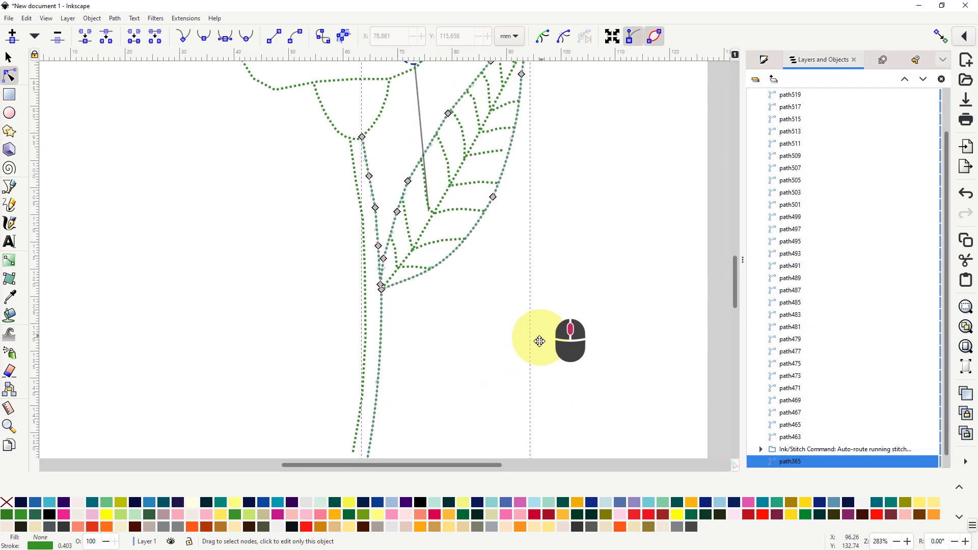
scroll(531, 358, up, 1)
scroll(531, 358, right, 1)
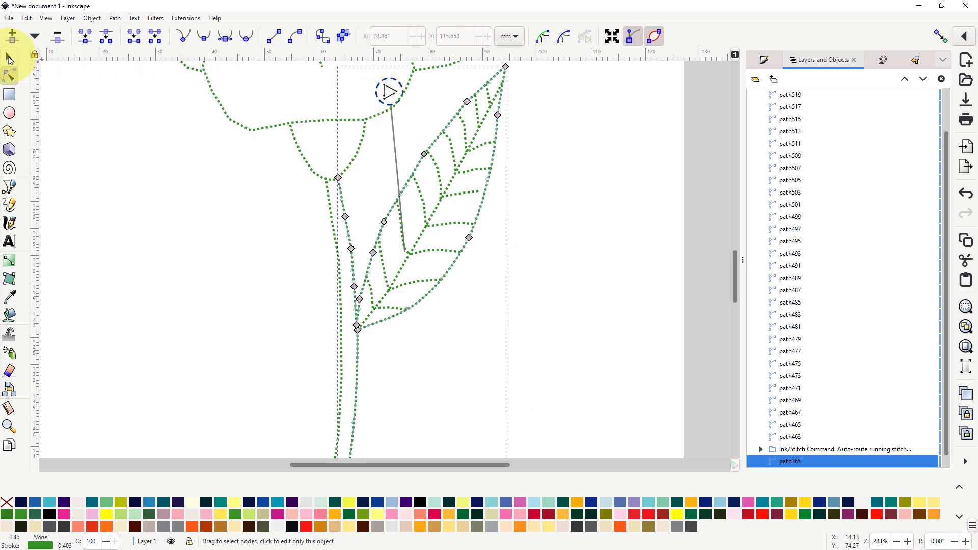
click(9, 60)
mouse_move(387, 97)
mouse_down()
mouse_move(416, 163)
mouse_move(429, 287)
mouse_move(453, 308)
mouse_move(494, 306)
mouse_up()
scroll(576, 291, down, 8)
scroll(576, 291, left, 2)
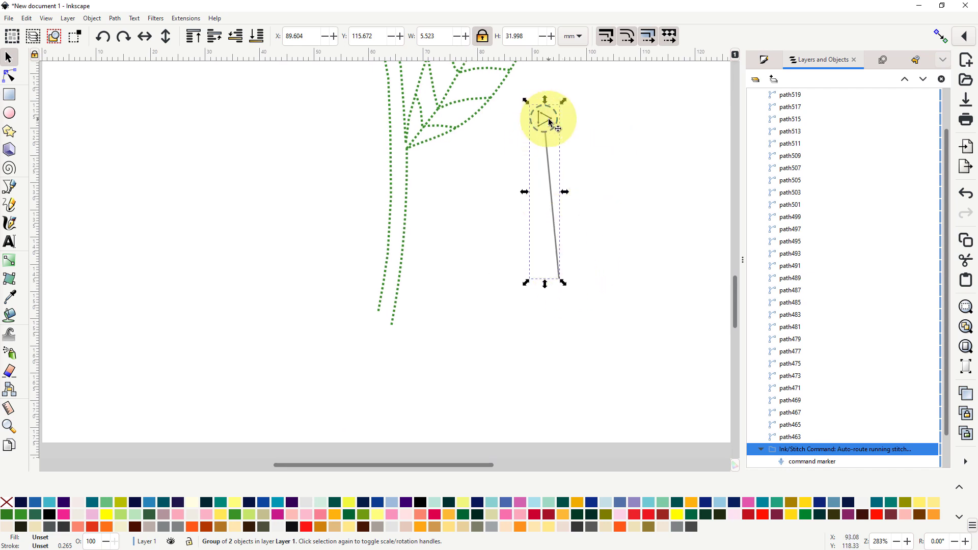
mouse_move(549, 121)
mouse_down()
mouse_move(375, 190)
mouse_move(372, 168)
mouse_up()
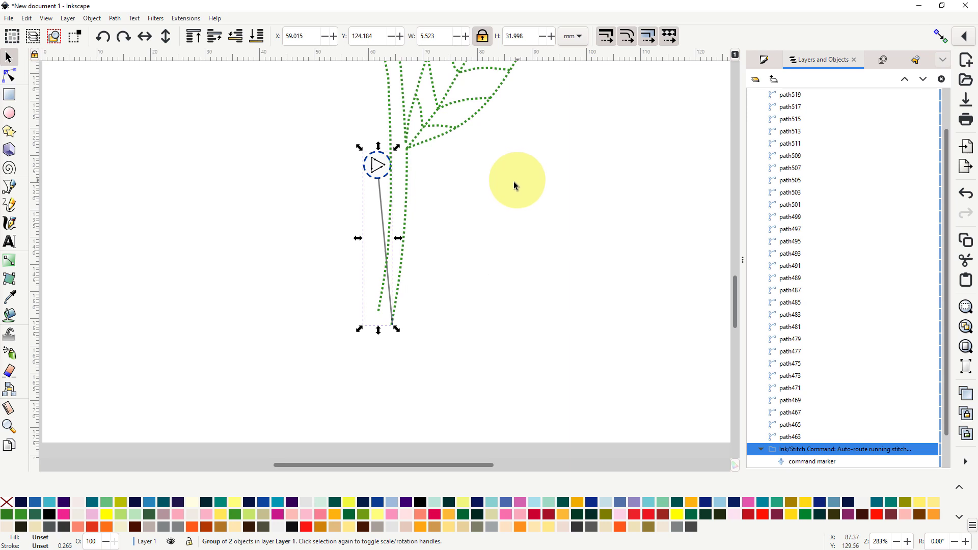
Attach auto-route running stitch starting and ending position commands to the left stem line
ctrl+scroll(594, 233, down, 1)
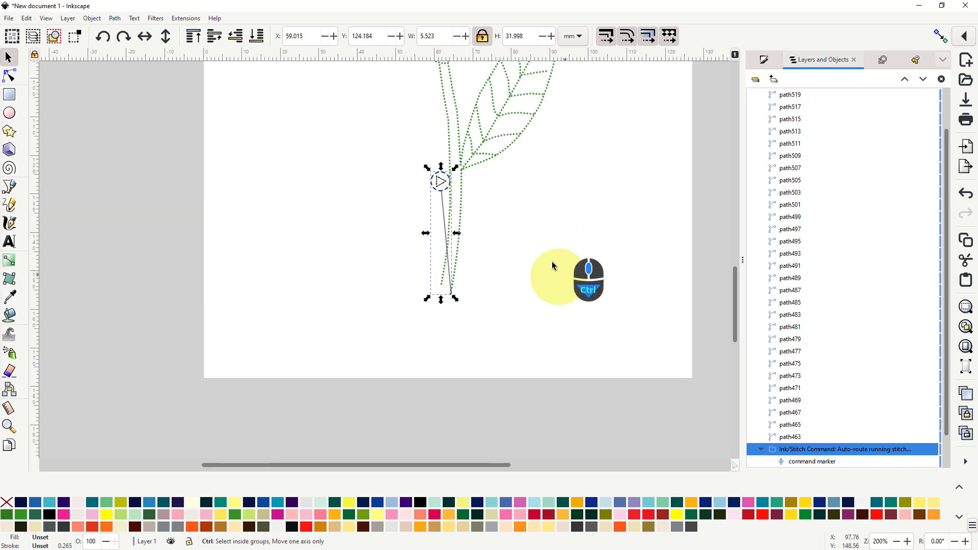
click(447, 127)
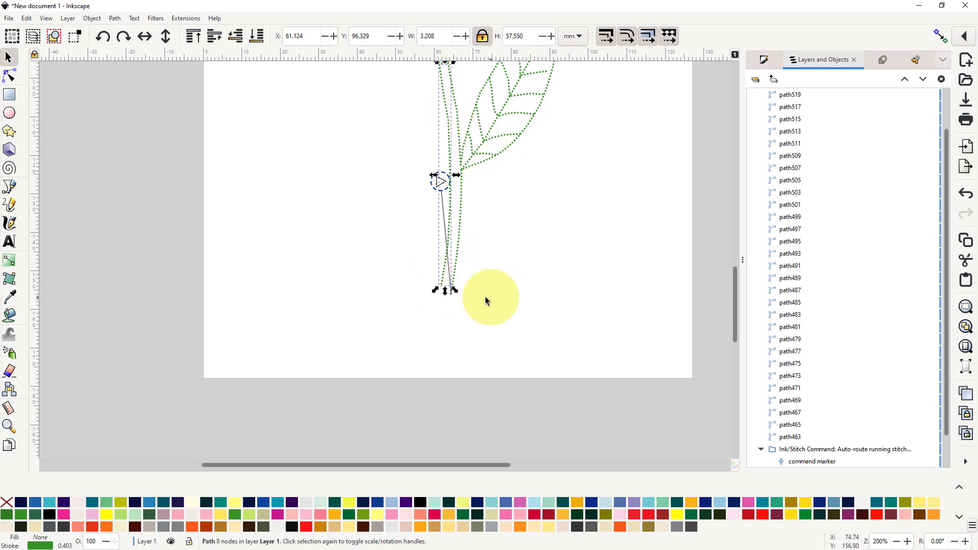
ctrl+scroll(444, 295, up, 3)
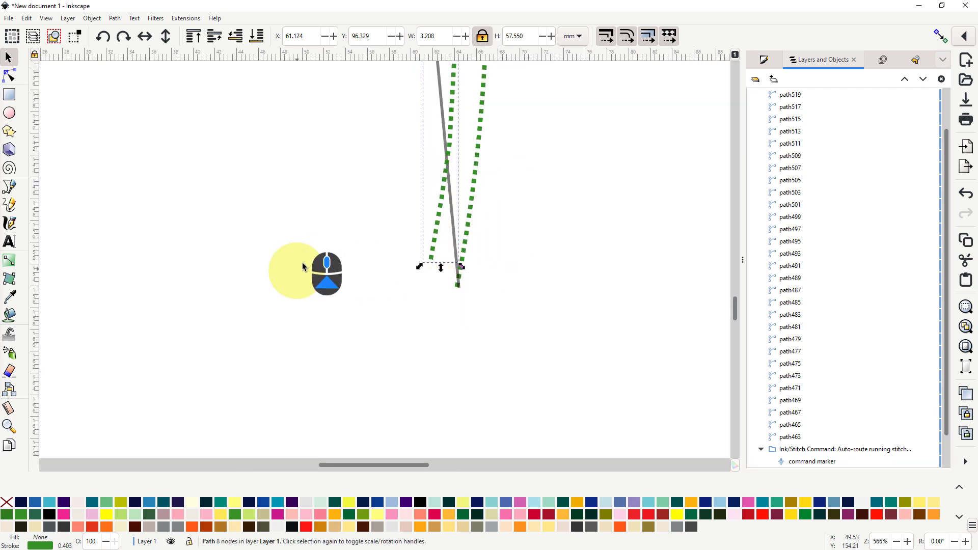
click(178, 22)
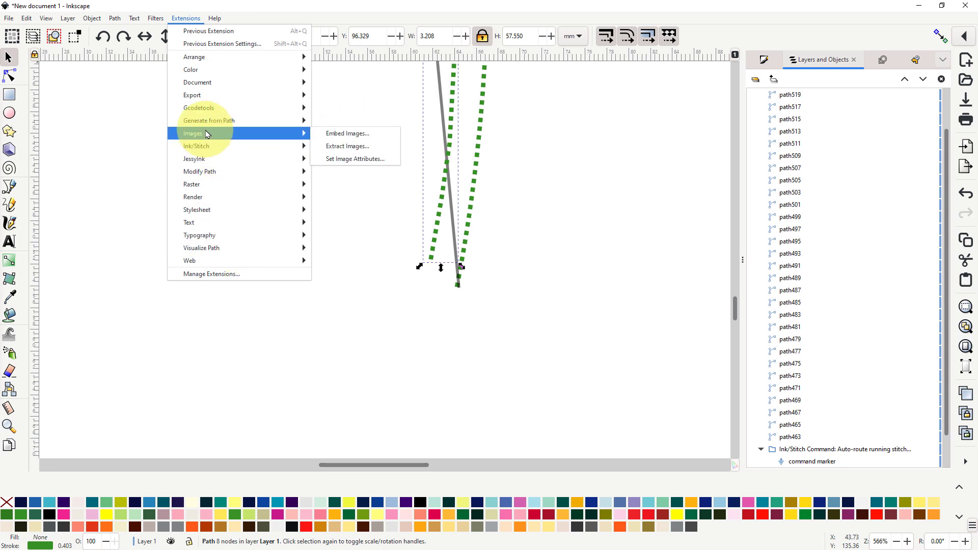
mouse_move(255, 173)
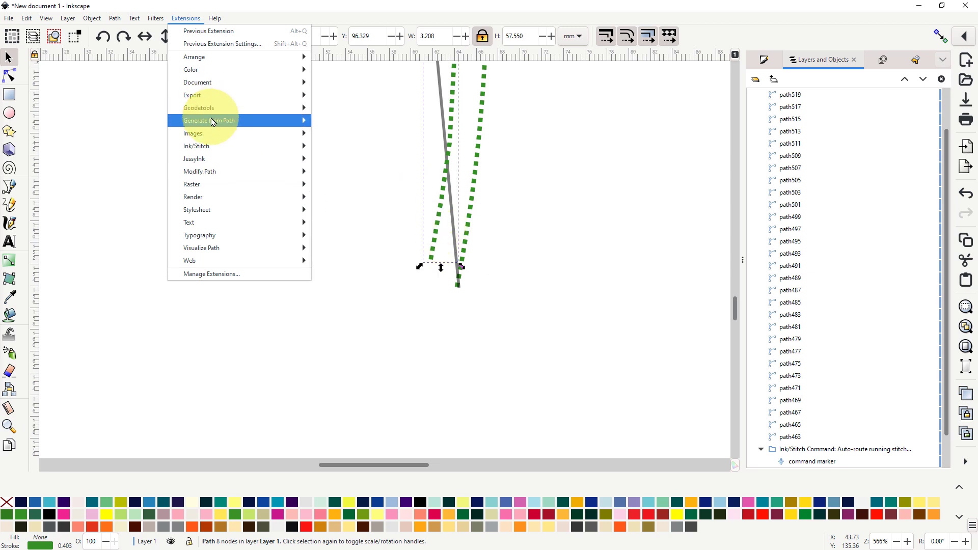
mouse_move(206, 88)
mouse_move(250, 147)
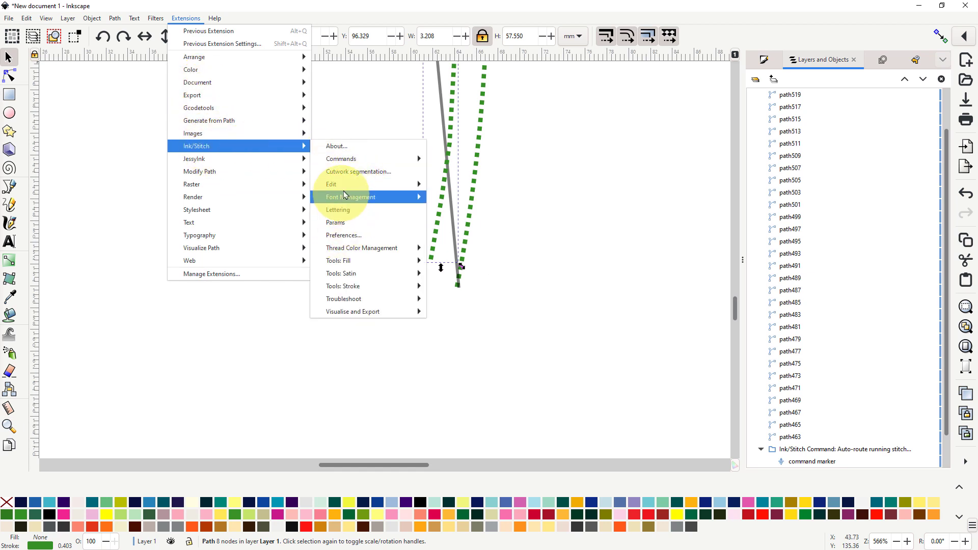
mouse_move(353, 163)
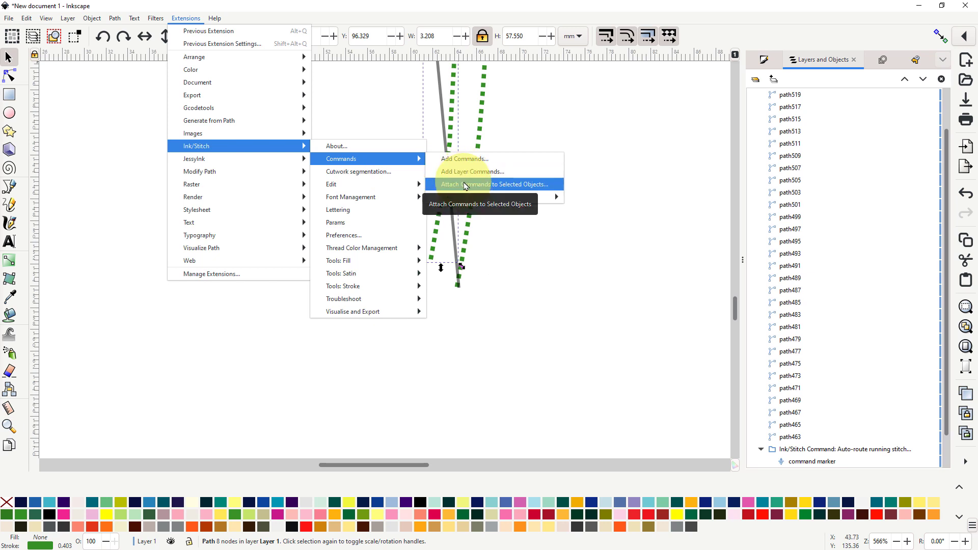
click(465, 186)
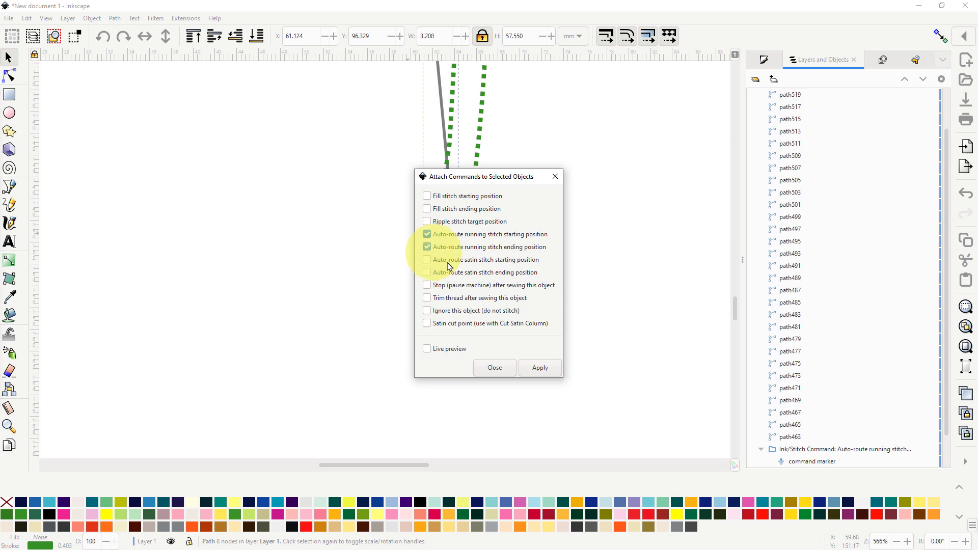
click(543, 373)
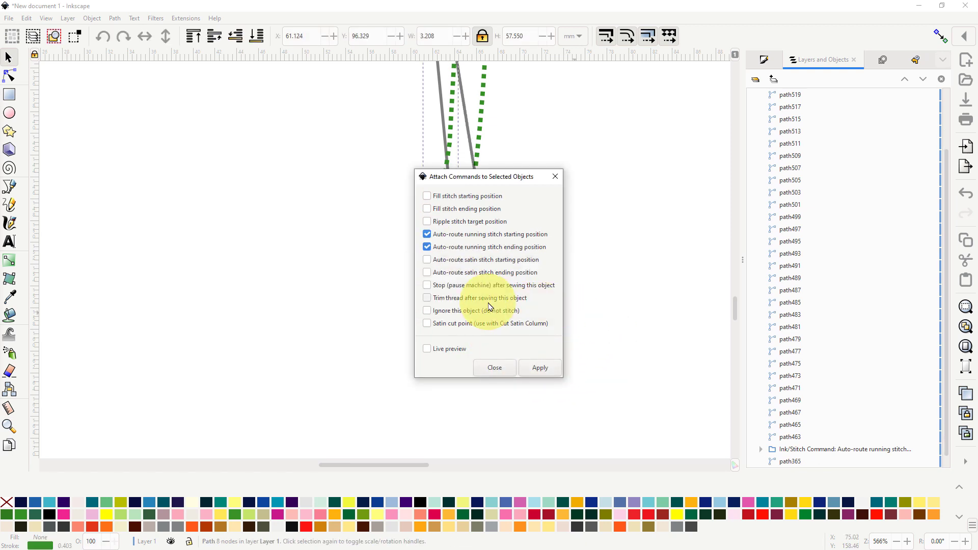
click(494, 366)
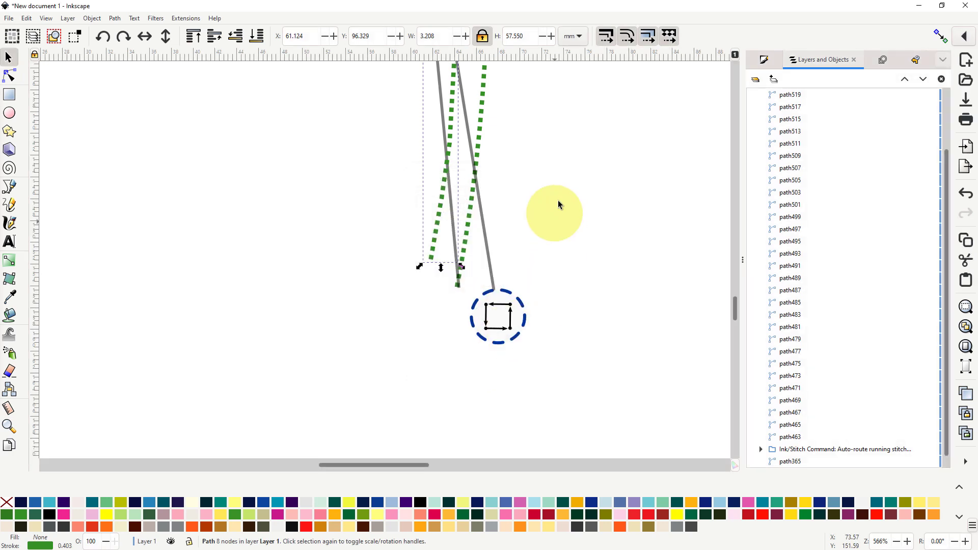
Move the ending position command clear of the stem and delete the extra starting position command just below the flower head
drag(599, 213, 617, 229)
scroll(694, 357, up, 3)
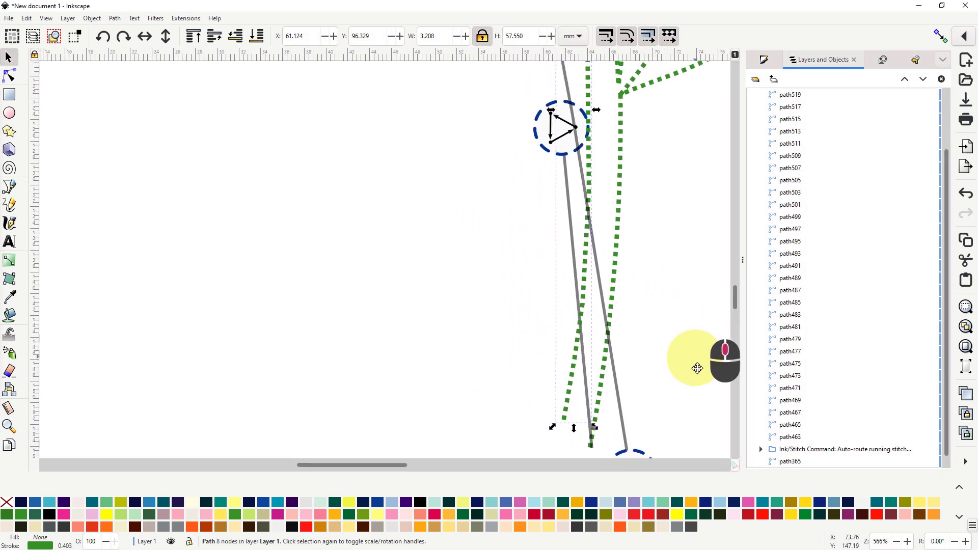
ctrl+scroll(698, 369, down, 4)
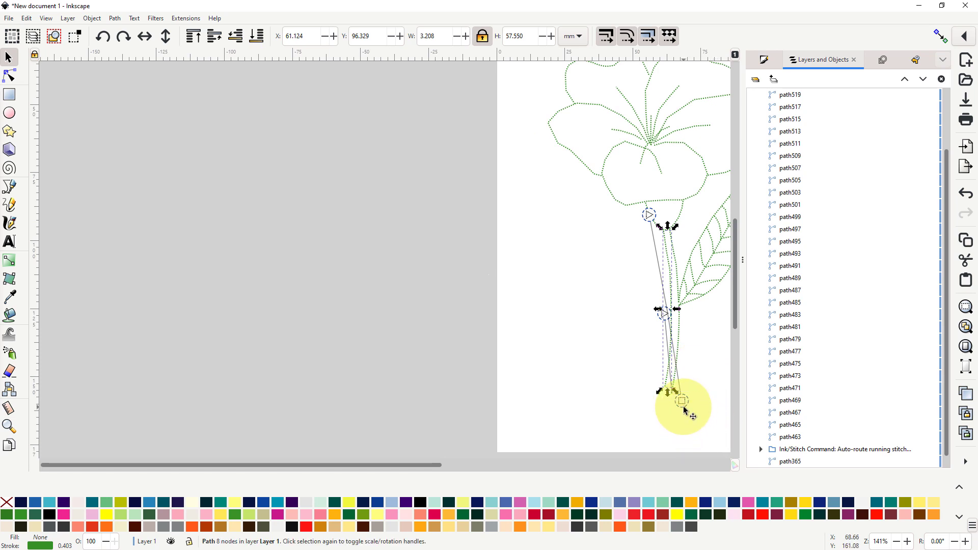
drag(685, 404, 587, 385)
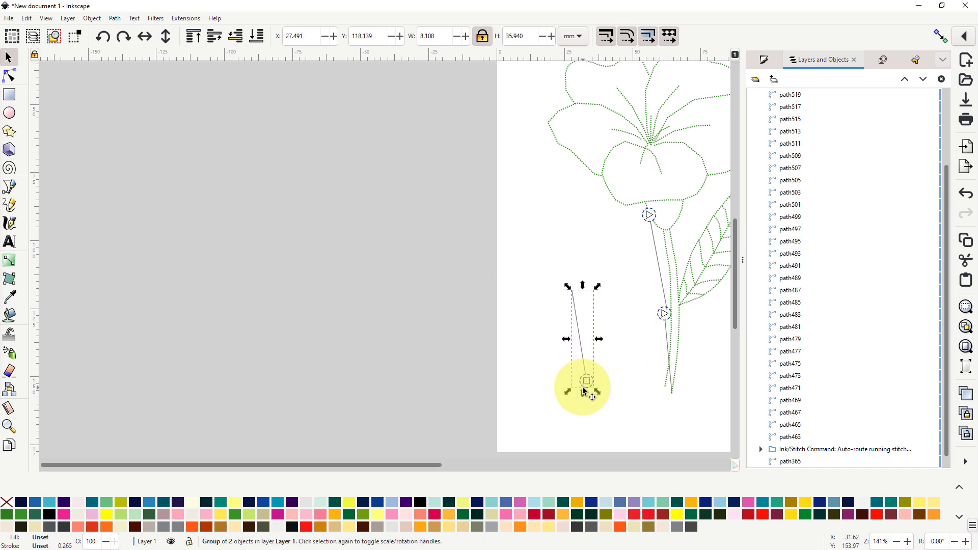
click(650, 218)
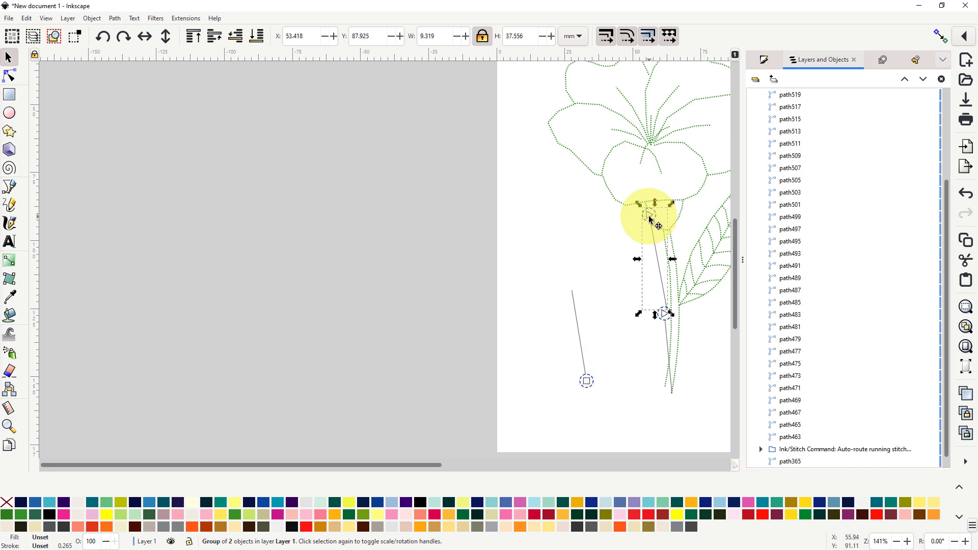
right_click(650, 219)
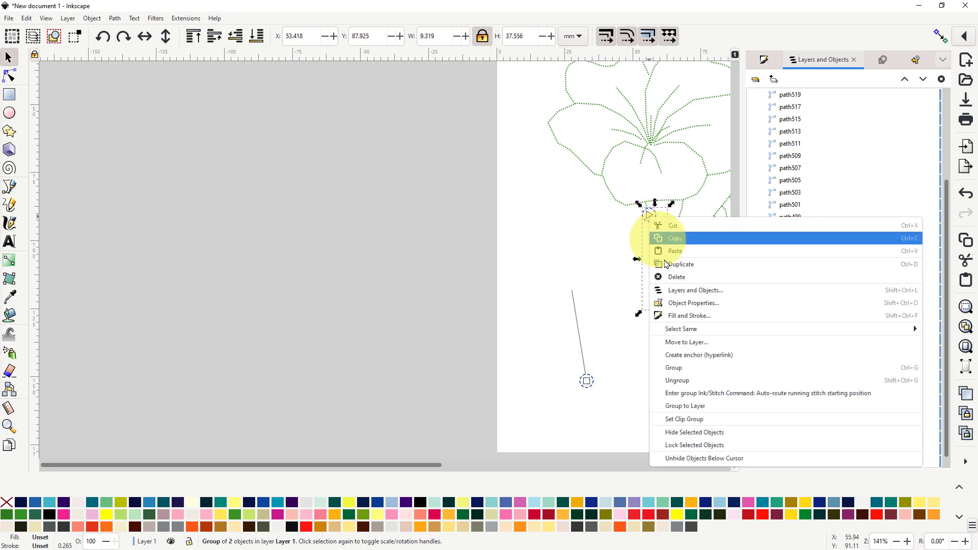
click(672, 275)
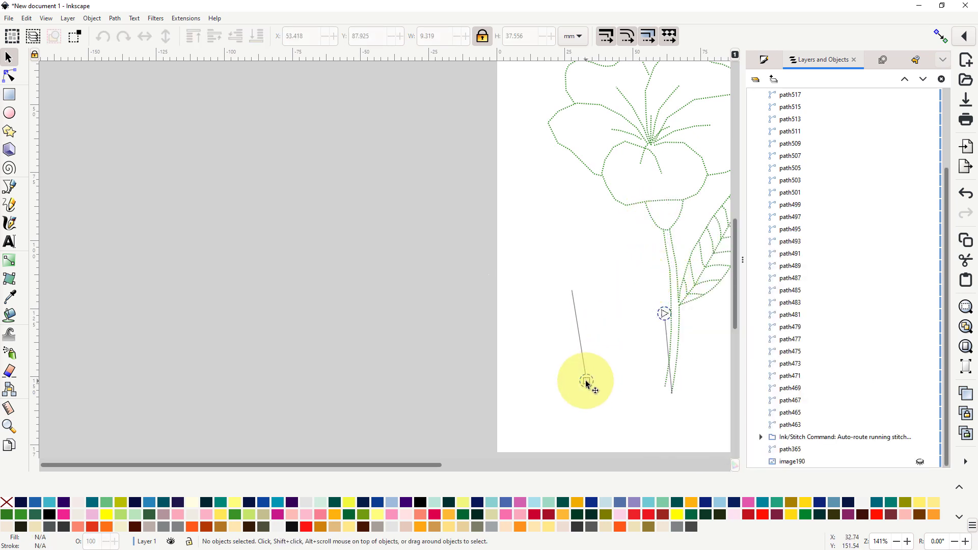
Place the ending position command group at about X 62, Y 154 mm so its connector begins at the left stem line's base, leaving it deselected
drag(586, 384, 673, 415)
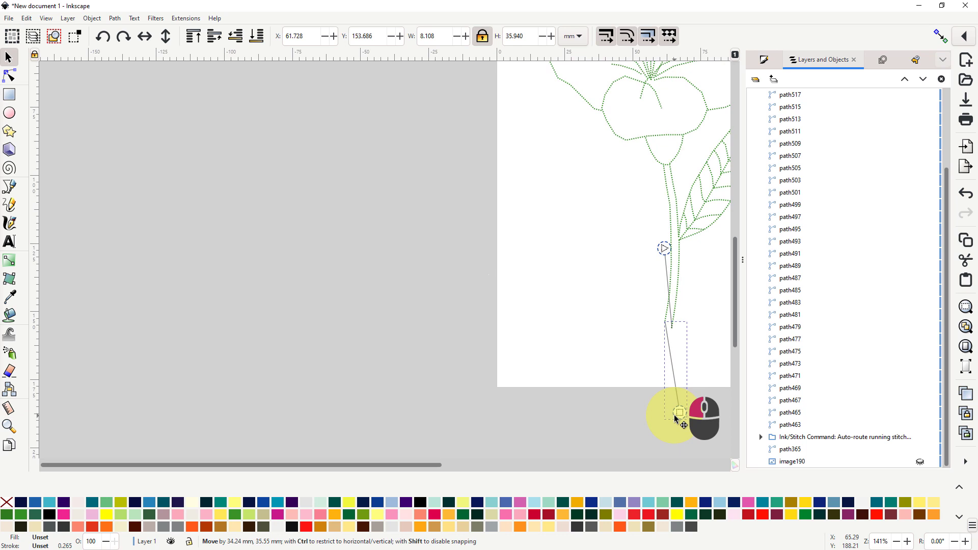
mouse_move(674, 415)
mouse_down()
mouse_move(657, 377)
mouse_move(681, 313)
mouse_move(661, 268)
mouse_move(540, 288)
mouse_move(633, 397)
mouse_move(667, 424)
mouse_move(675, 416)
mouse_up()
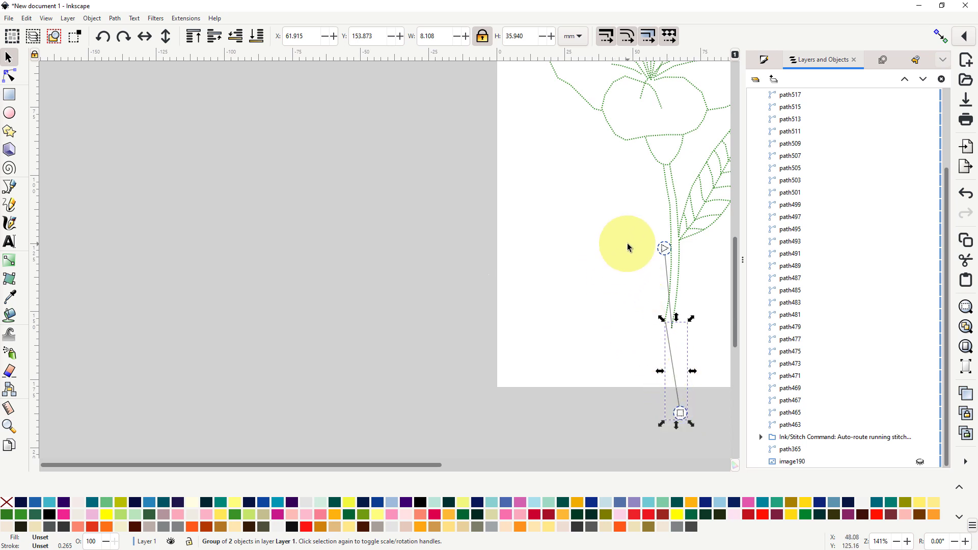
ctrl+scroll(614, 261, down, 2)
ctrl+scroll(614, 261, down, 1)
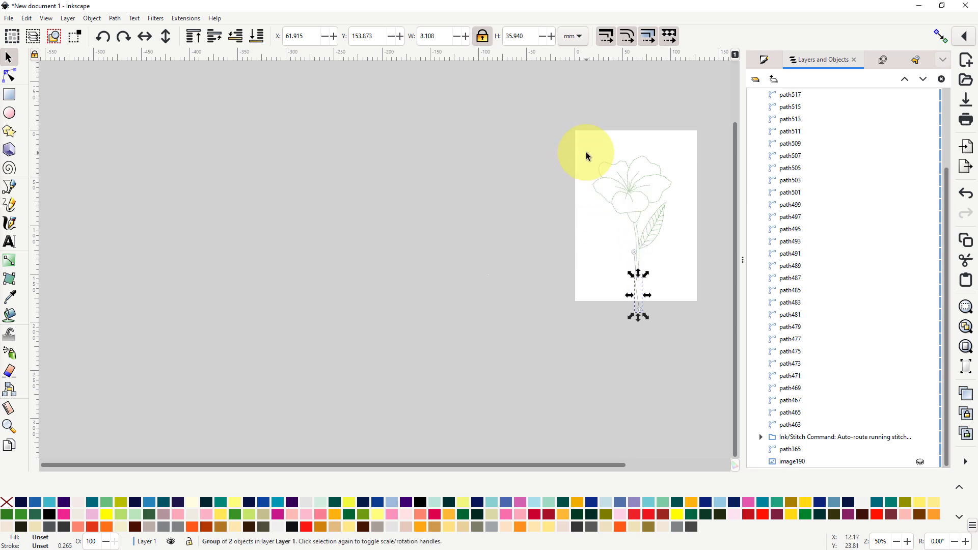
click(558, 149)
ctrl+scroll(681, 219, up, 3)
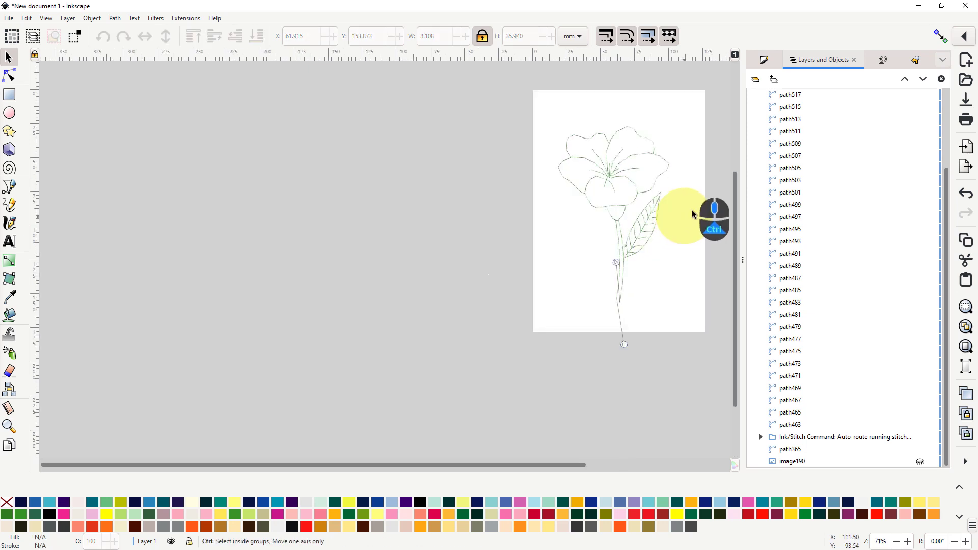
ctrl+scroll(689, 178, down, 2)
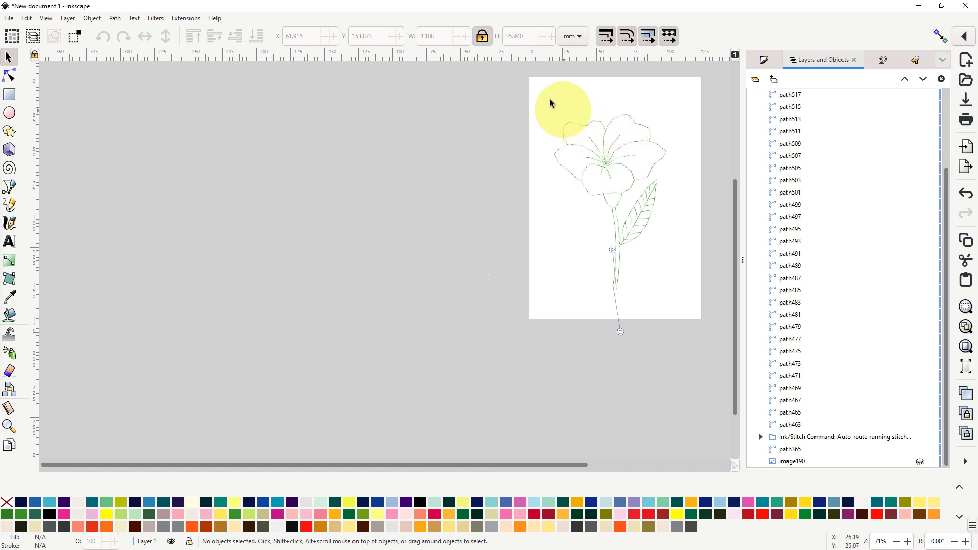
Play the whole design in the Ink/Stitch simulator to examine its stitching order, and close the preview
click(189, 20)
mouse_move(156, 18)
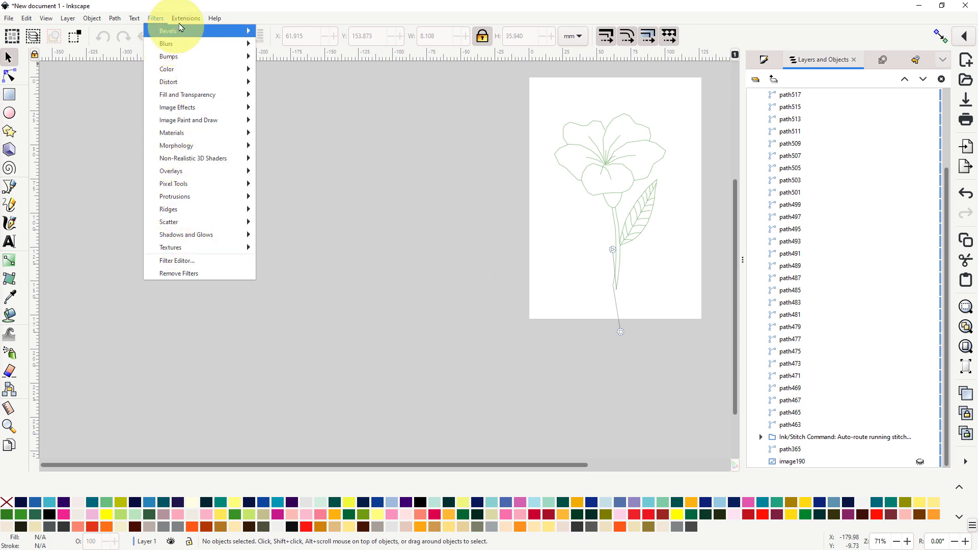
mouse_move(188, 19)
mouse_move(234, 146)
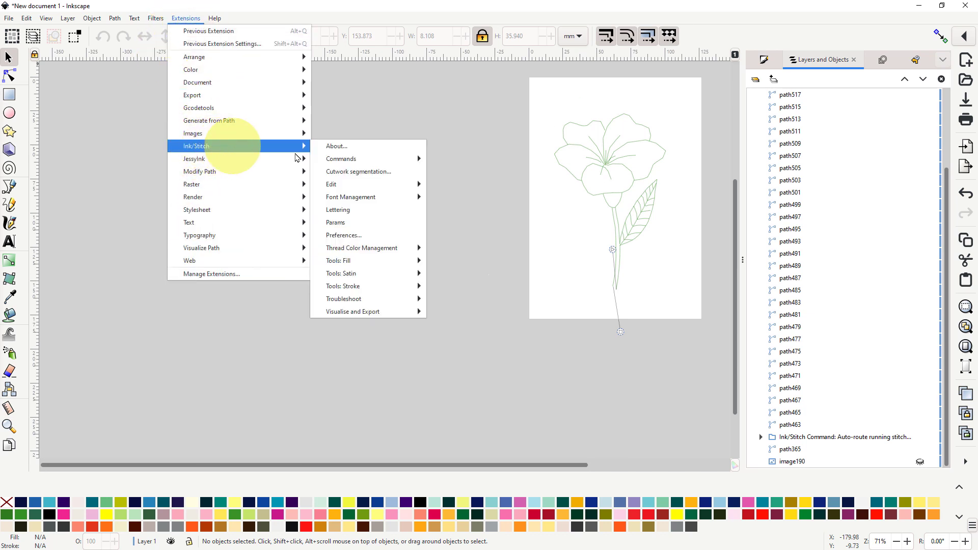
mouse_move(361, 317)
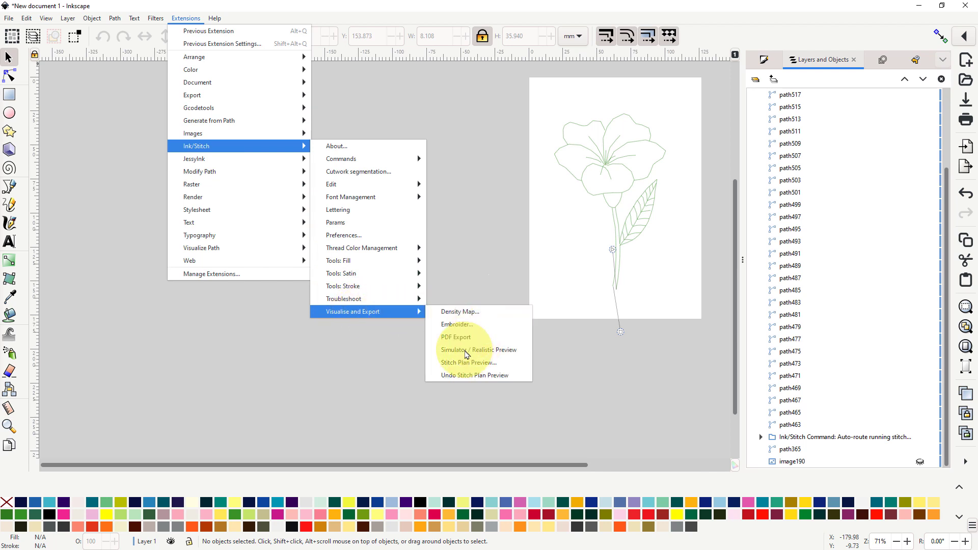
click(467, 352)
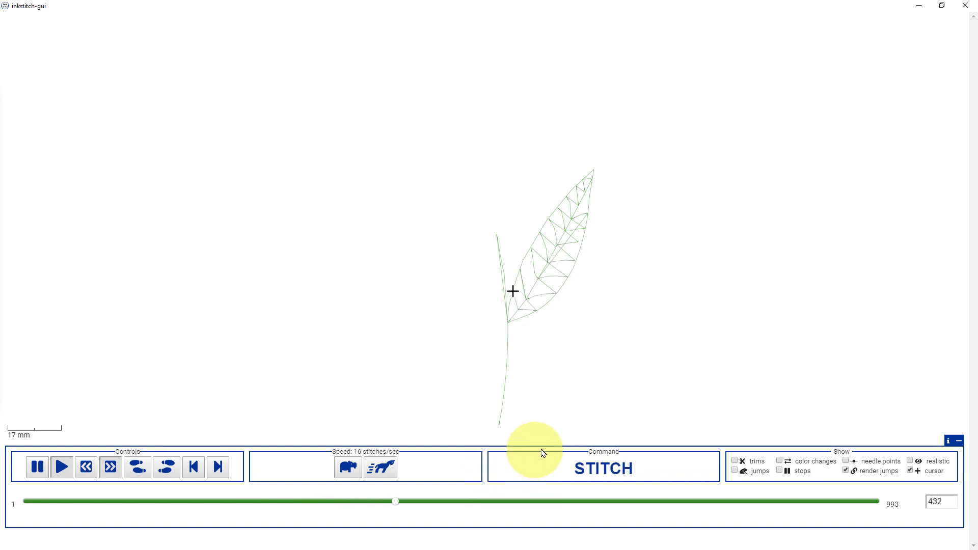
click(969, 7)
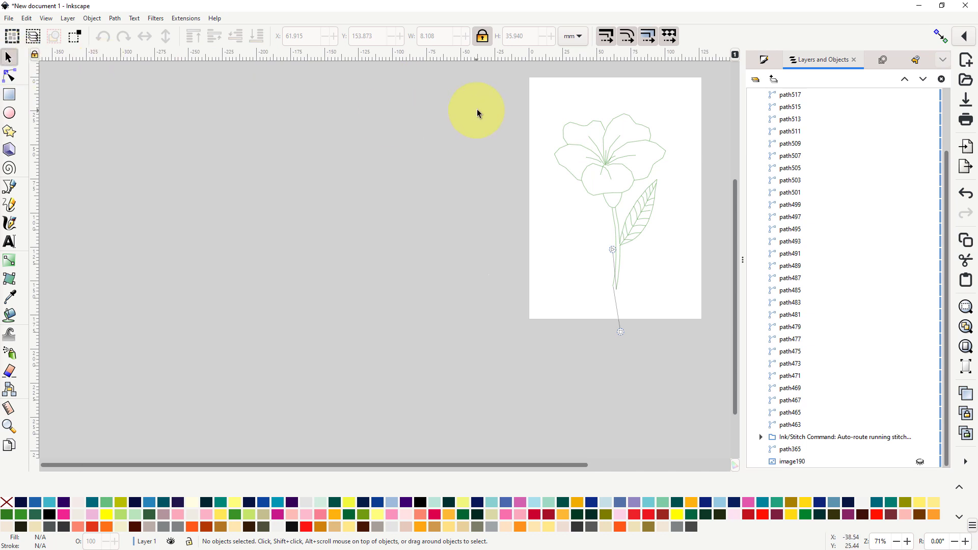
Auto-route all the flower's running stitch paths with their start and end commands, adding nodes at intersections and leaving jump stitches untrimmed
drag(546, 103, 685, 371)
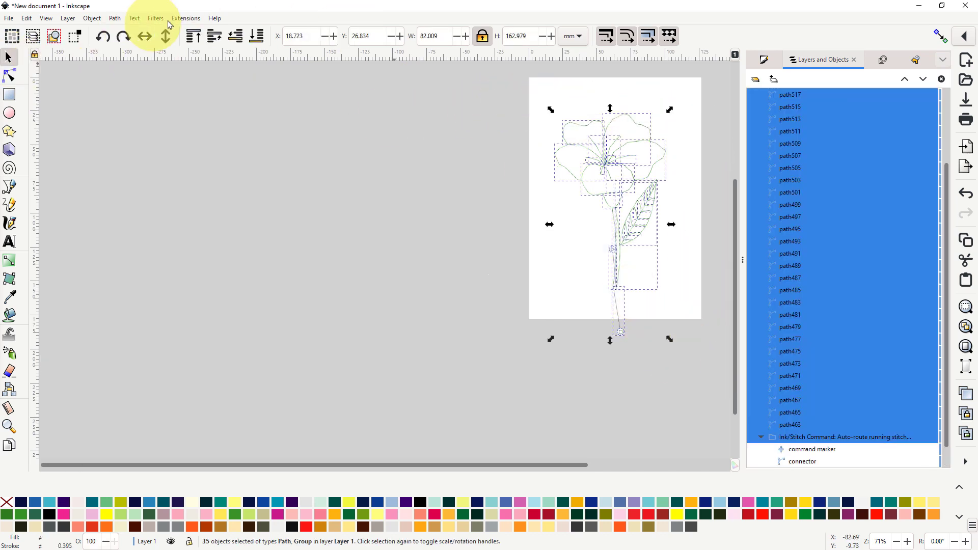
click(185, 18)
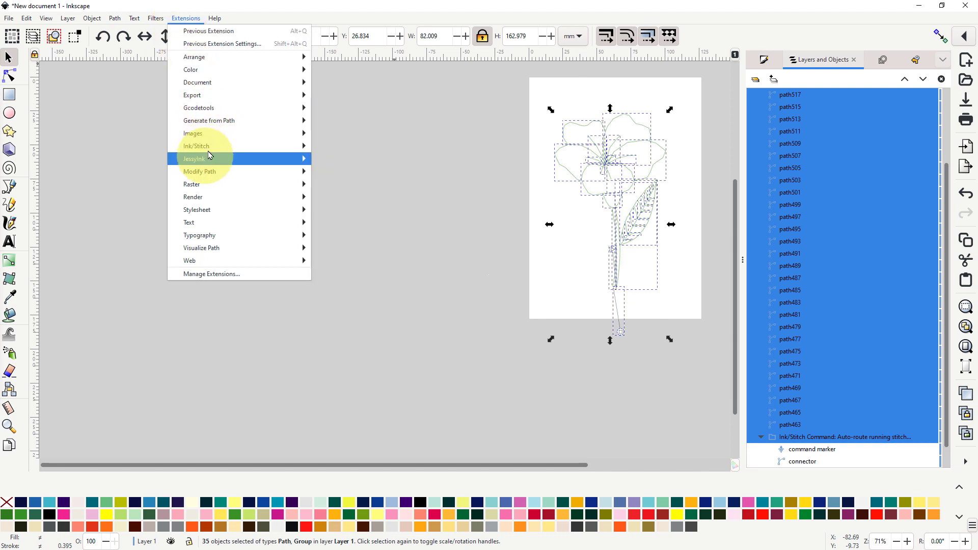
mouse_move(210, 148)
mouse_move(356, 288)
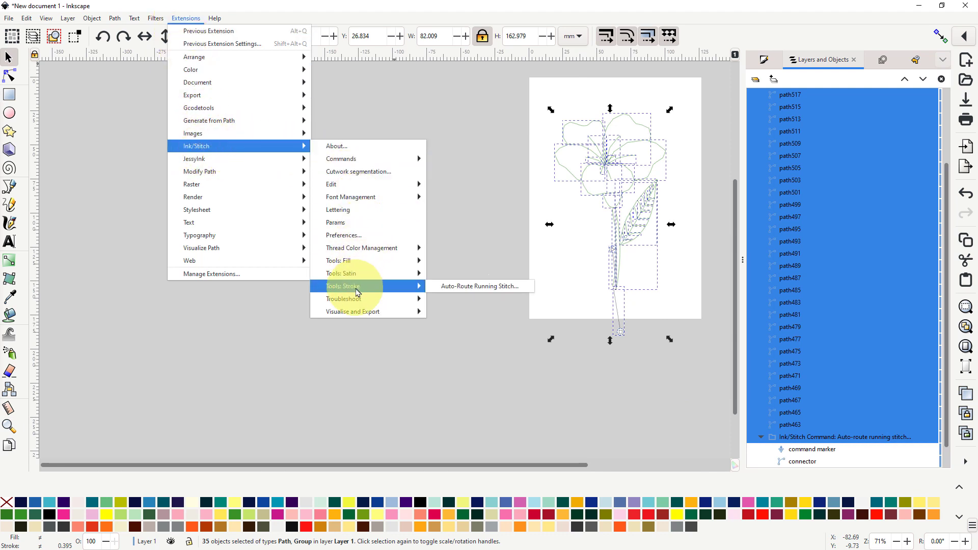
click(480, 287)
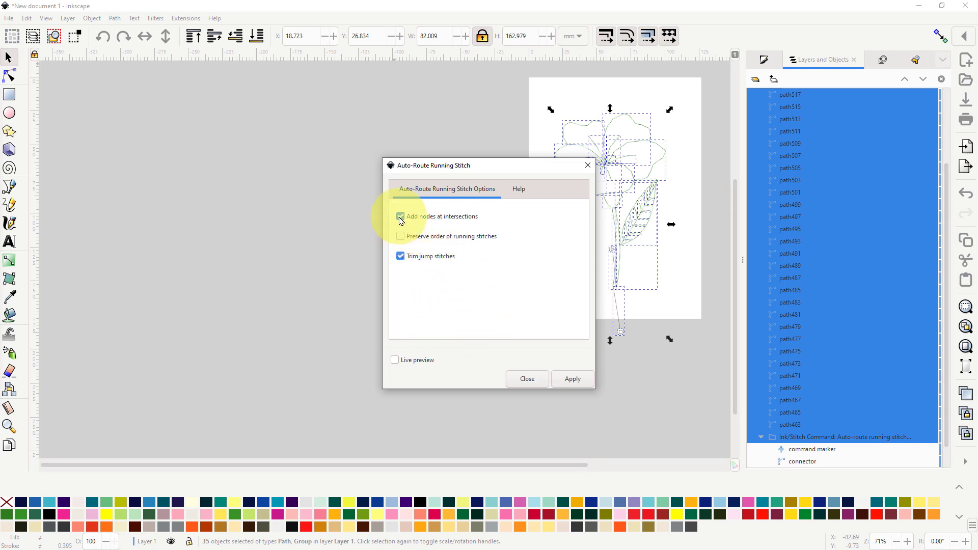
click(401, 257)
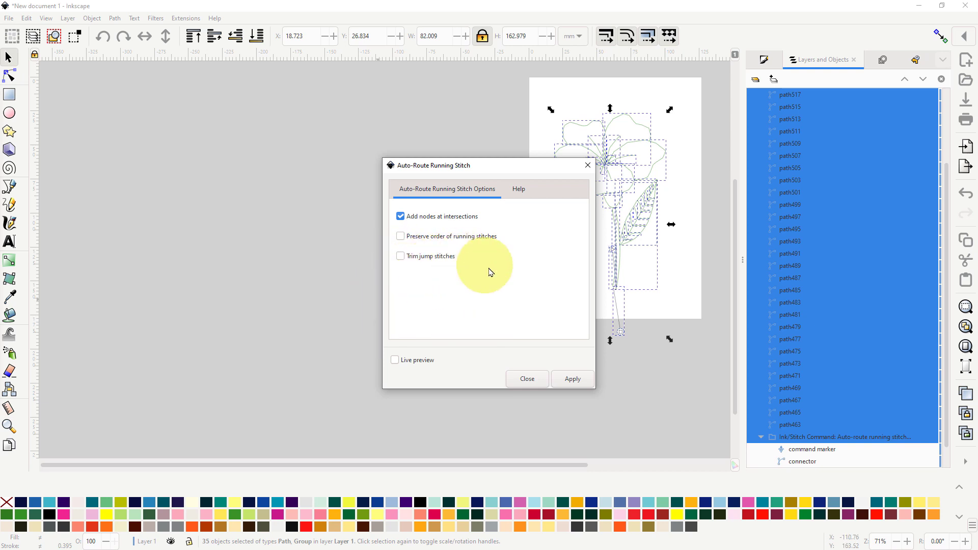
click(575, 380)
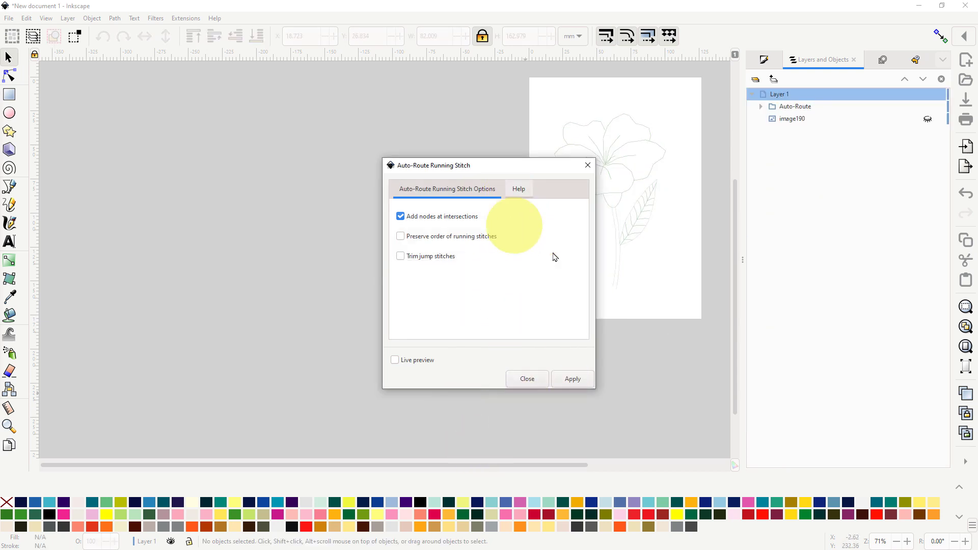
click(588, 167)
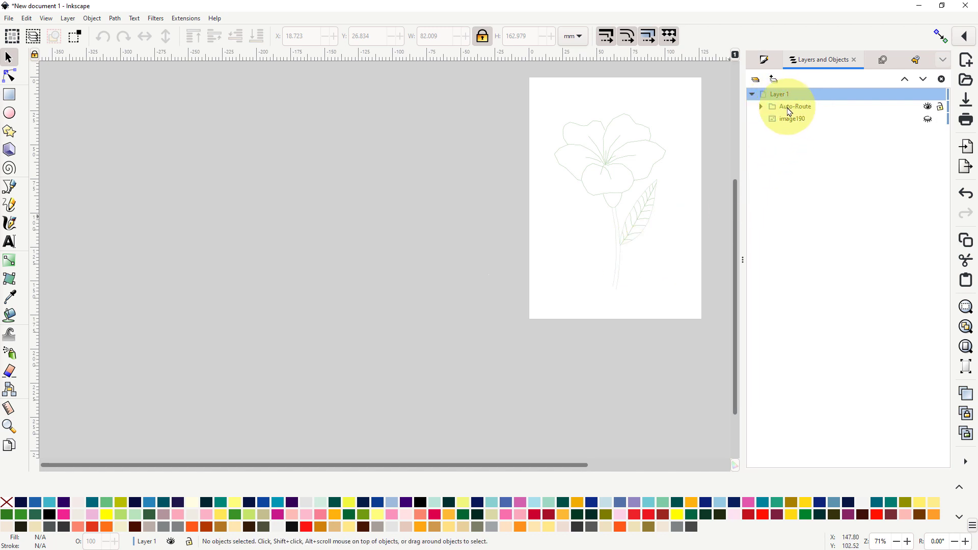
Play the auto-routed flower through to its last stitch in the Ink/Stitch simulator, raising the speed to 128 stitches/sec
click(184, 18)
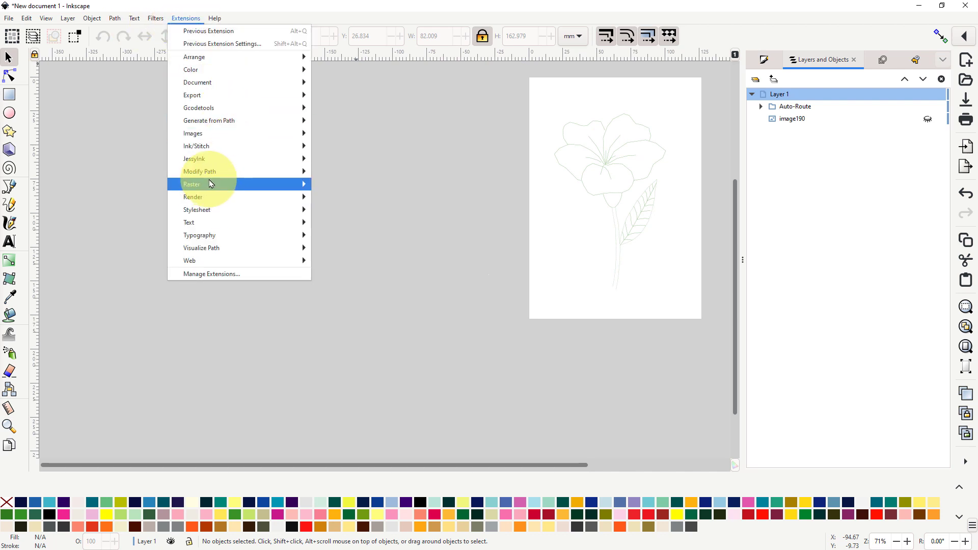
mouse_move(210, 148)
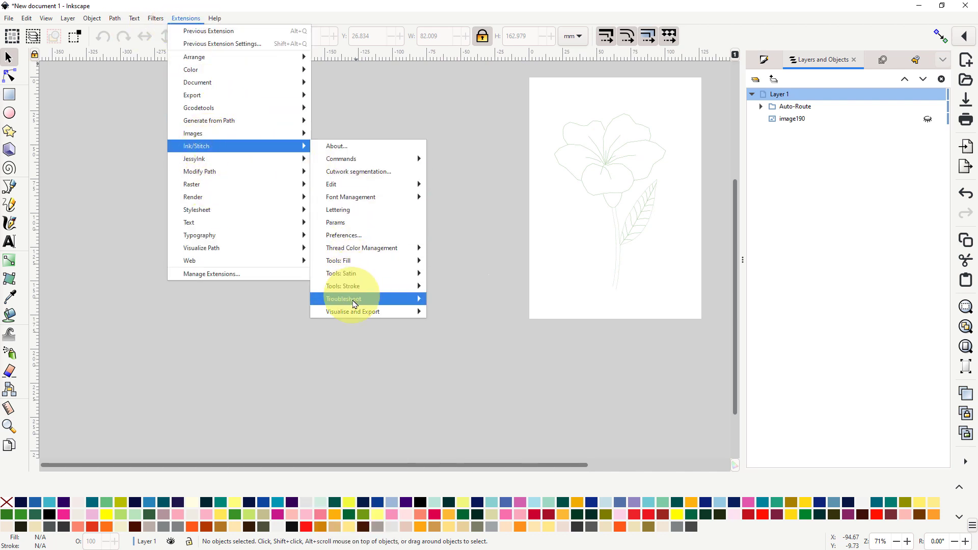
mouse_move(360, 312)
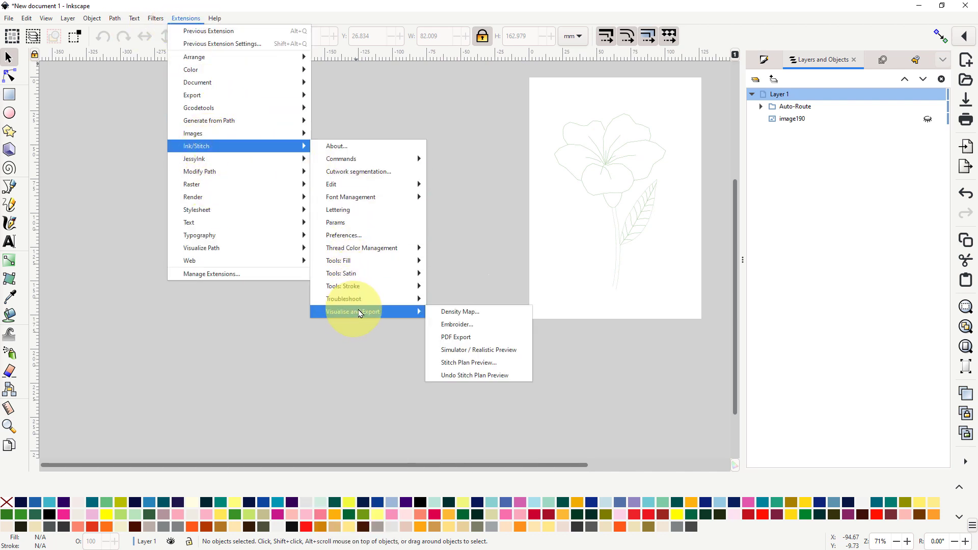
click(457, 351)
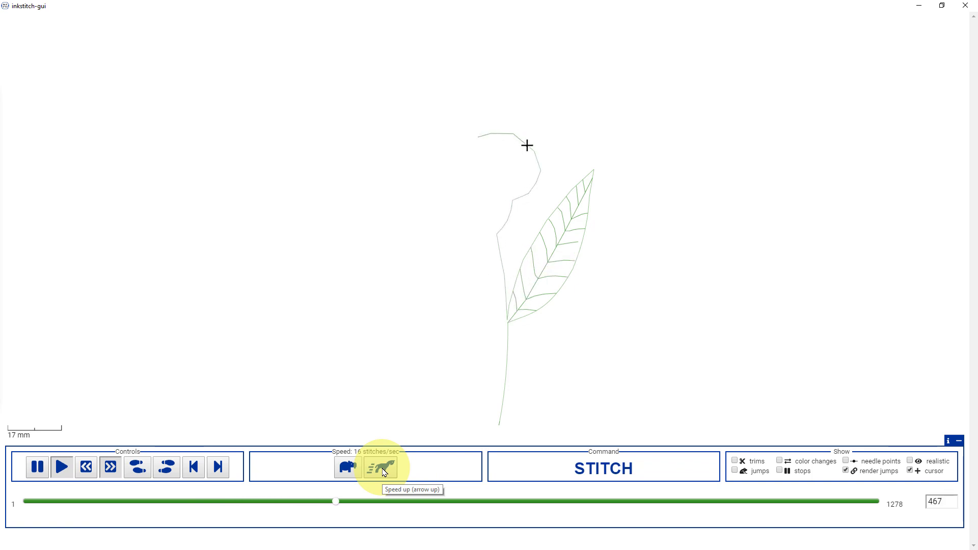
click(383, 468)
click(382, 468)
click(383, 468)
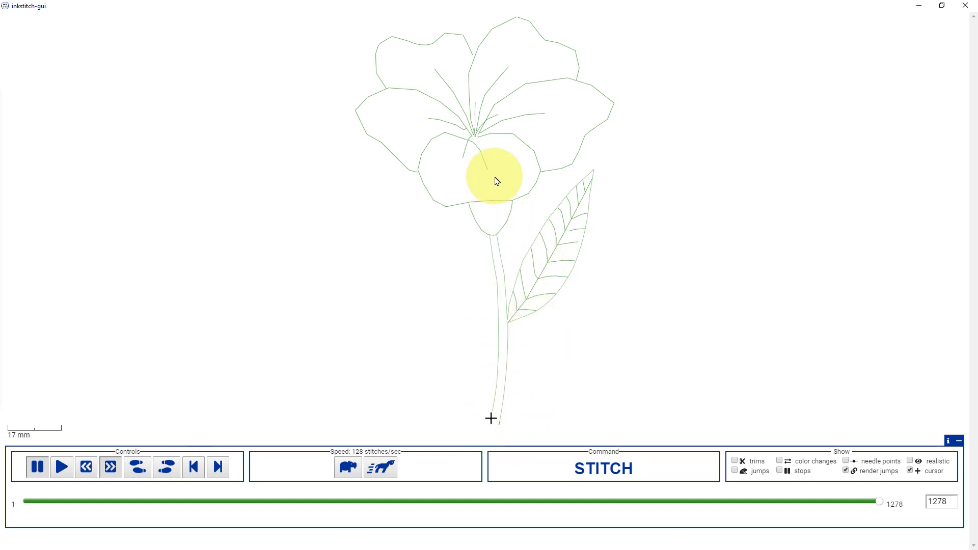
Examine the petal lines meeting at the flower's centre for gaps and jump stitches with jumps shown, and check the flower head and leaf
ctrl+scroll(480, 137, up, 1)
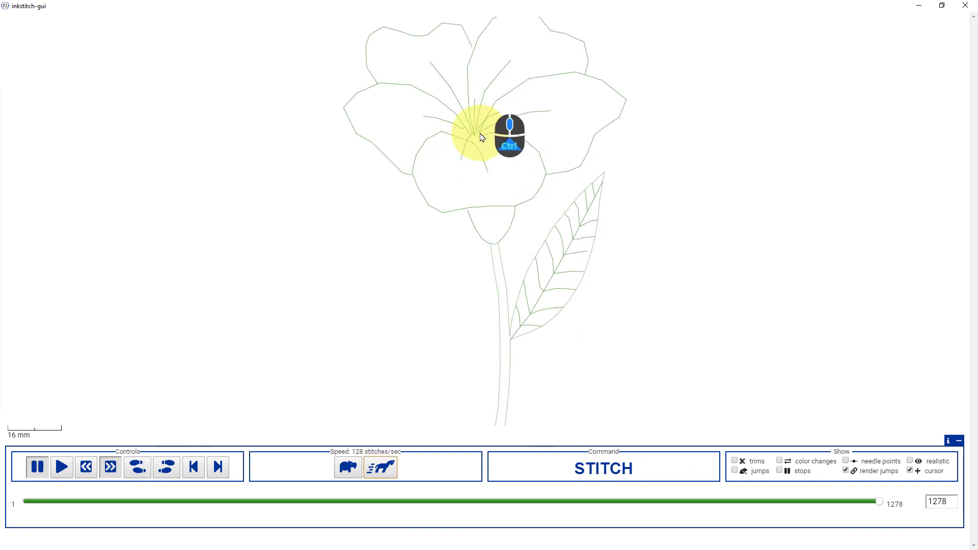
ctrl+scroll(481, 136, up, 8)
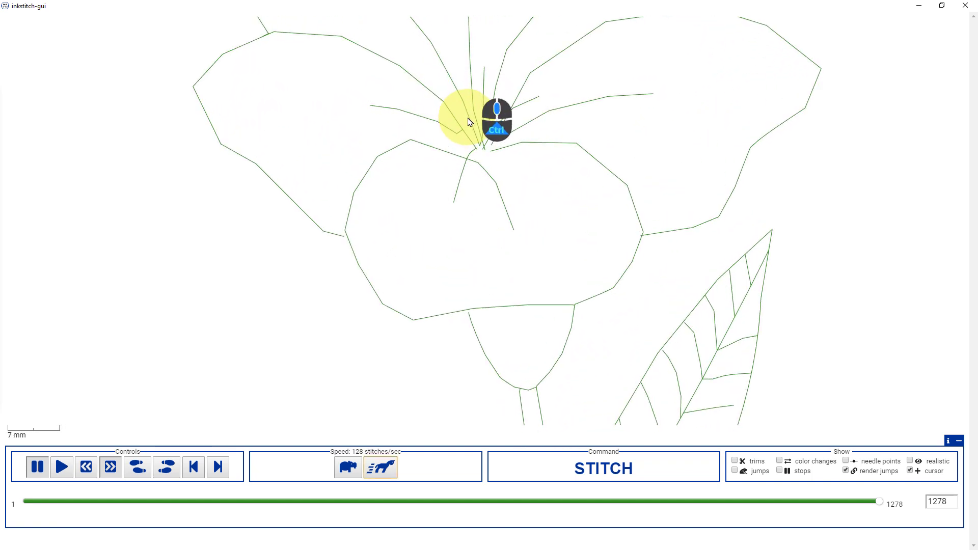
ctrl+scroll(469, 122, up, 8)
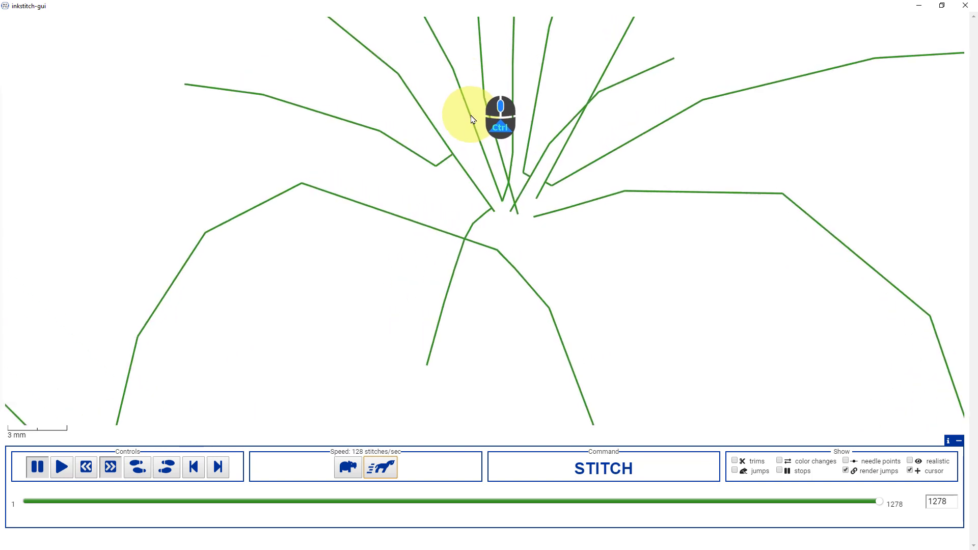
ctrl+scroll(473, 120, up, 2)
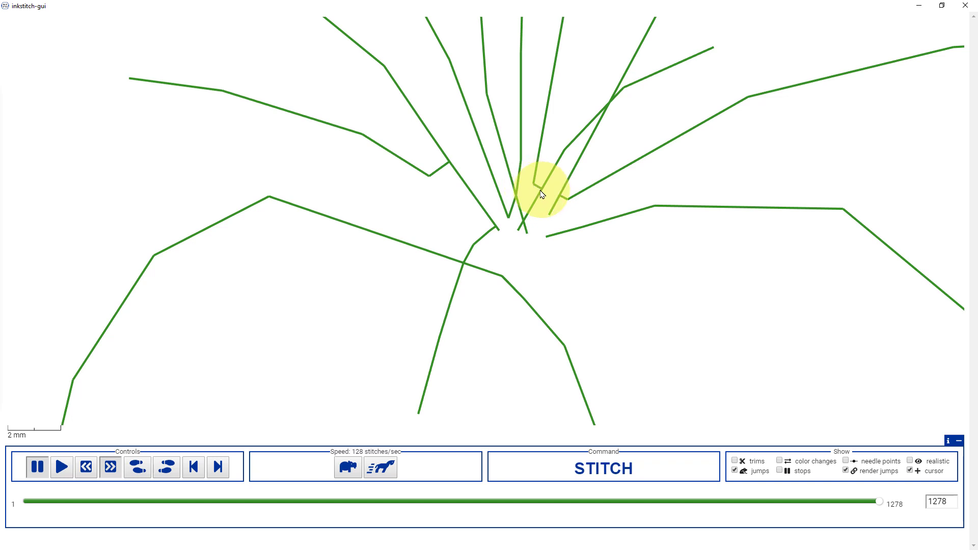
scroll(692, 309, down, 1)
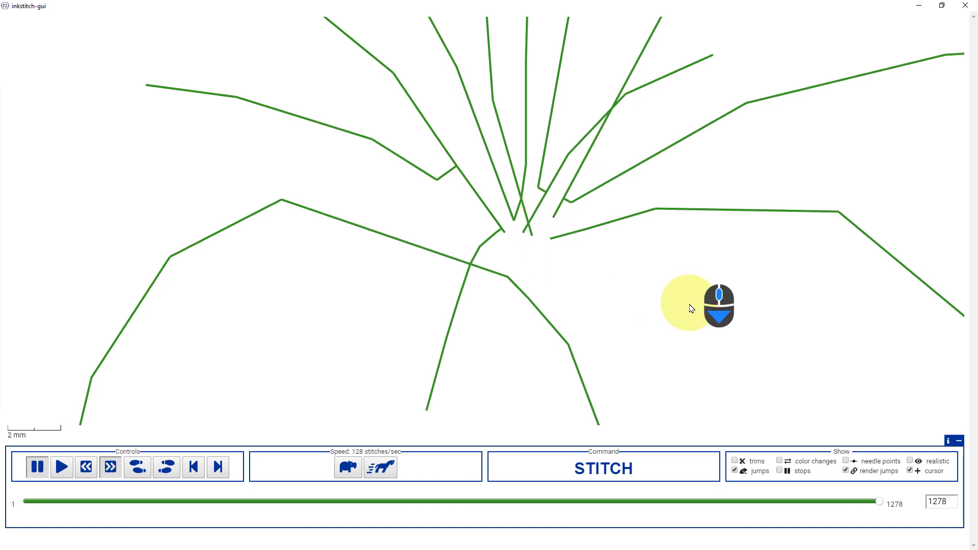
scroll(459, 258, down, 2)
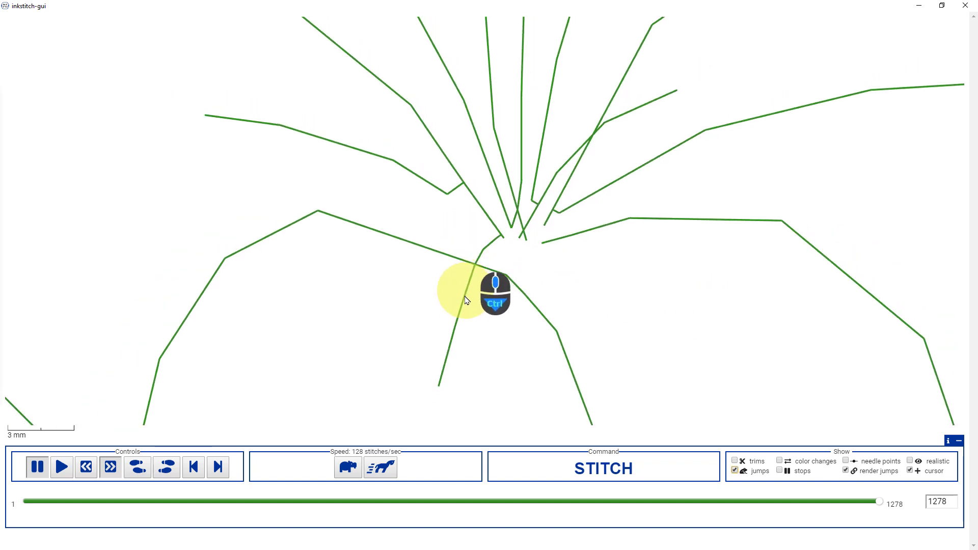
scroll(466, 301, down, 4)
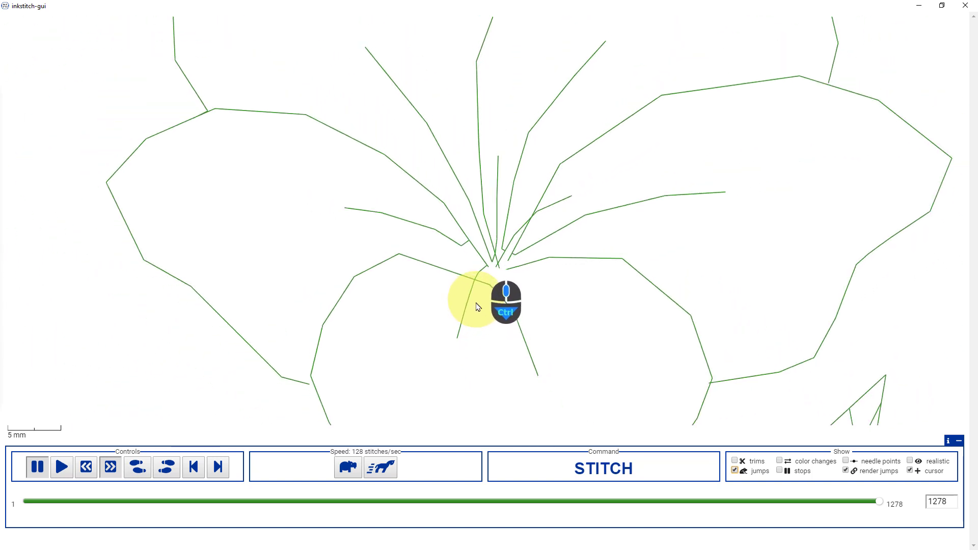
scroll(478, 306, down, 6)
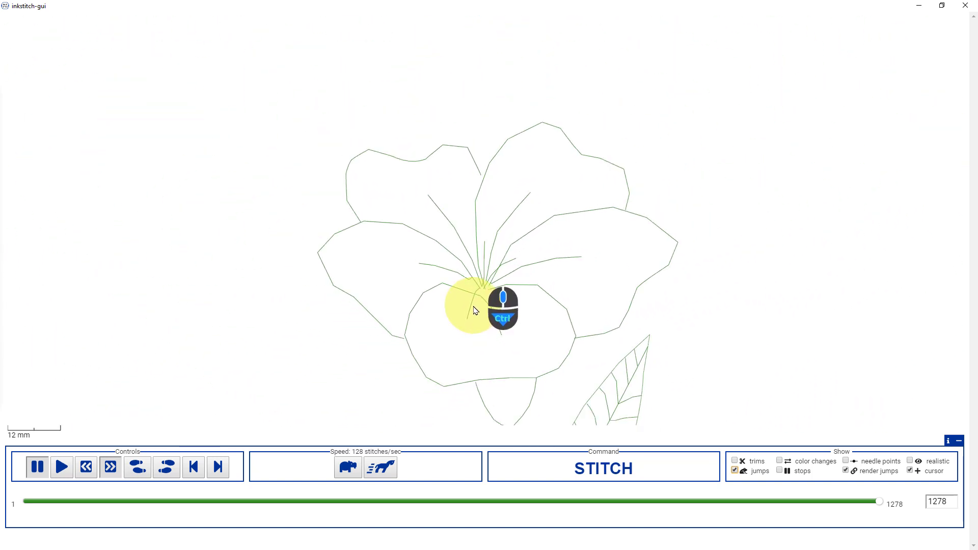
scroll(563, 334, down, 2)
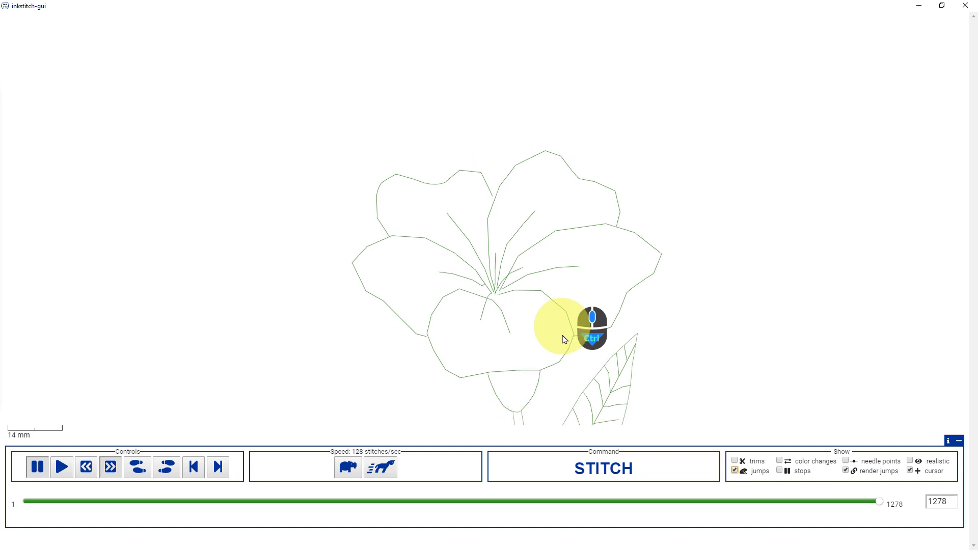
drag(555, 375, 474, 298)
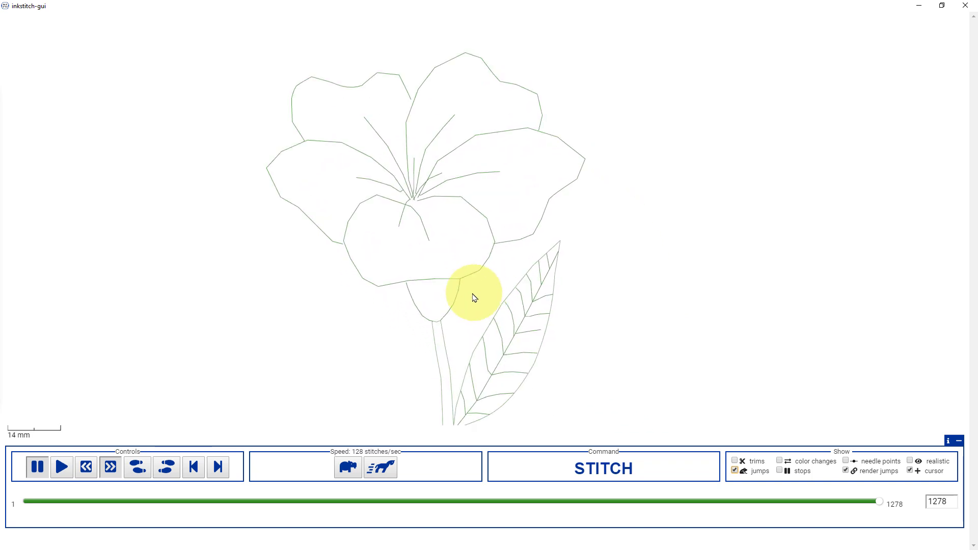